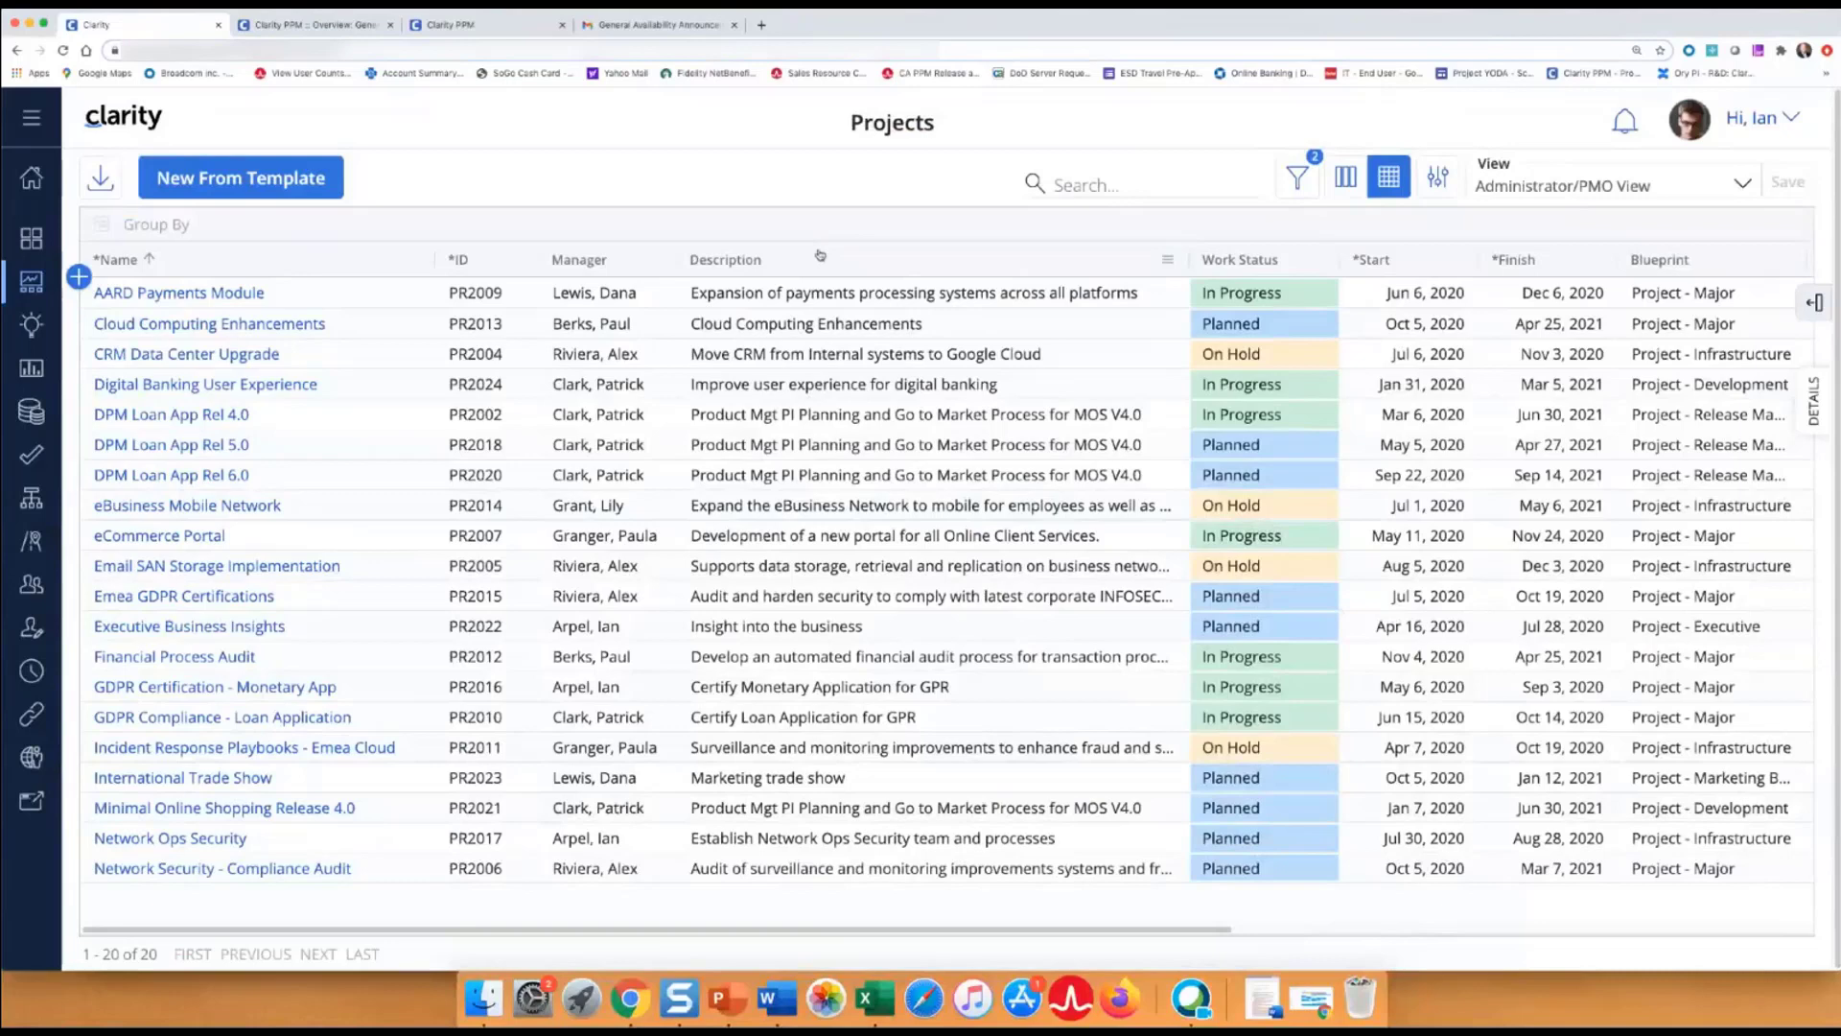
Go to Administration > System Settings and zoom the browser out to see the branding options.
{"action": "left_click", "coordinate": [32, 758]}
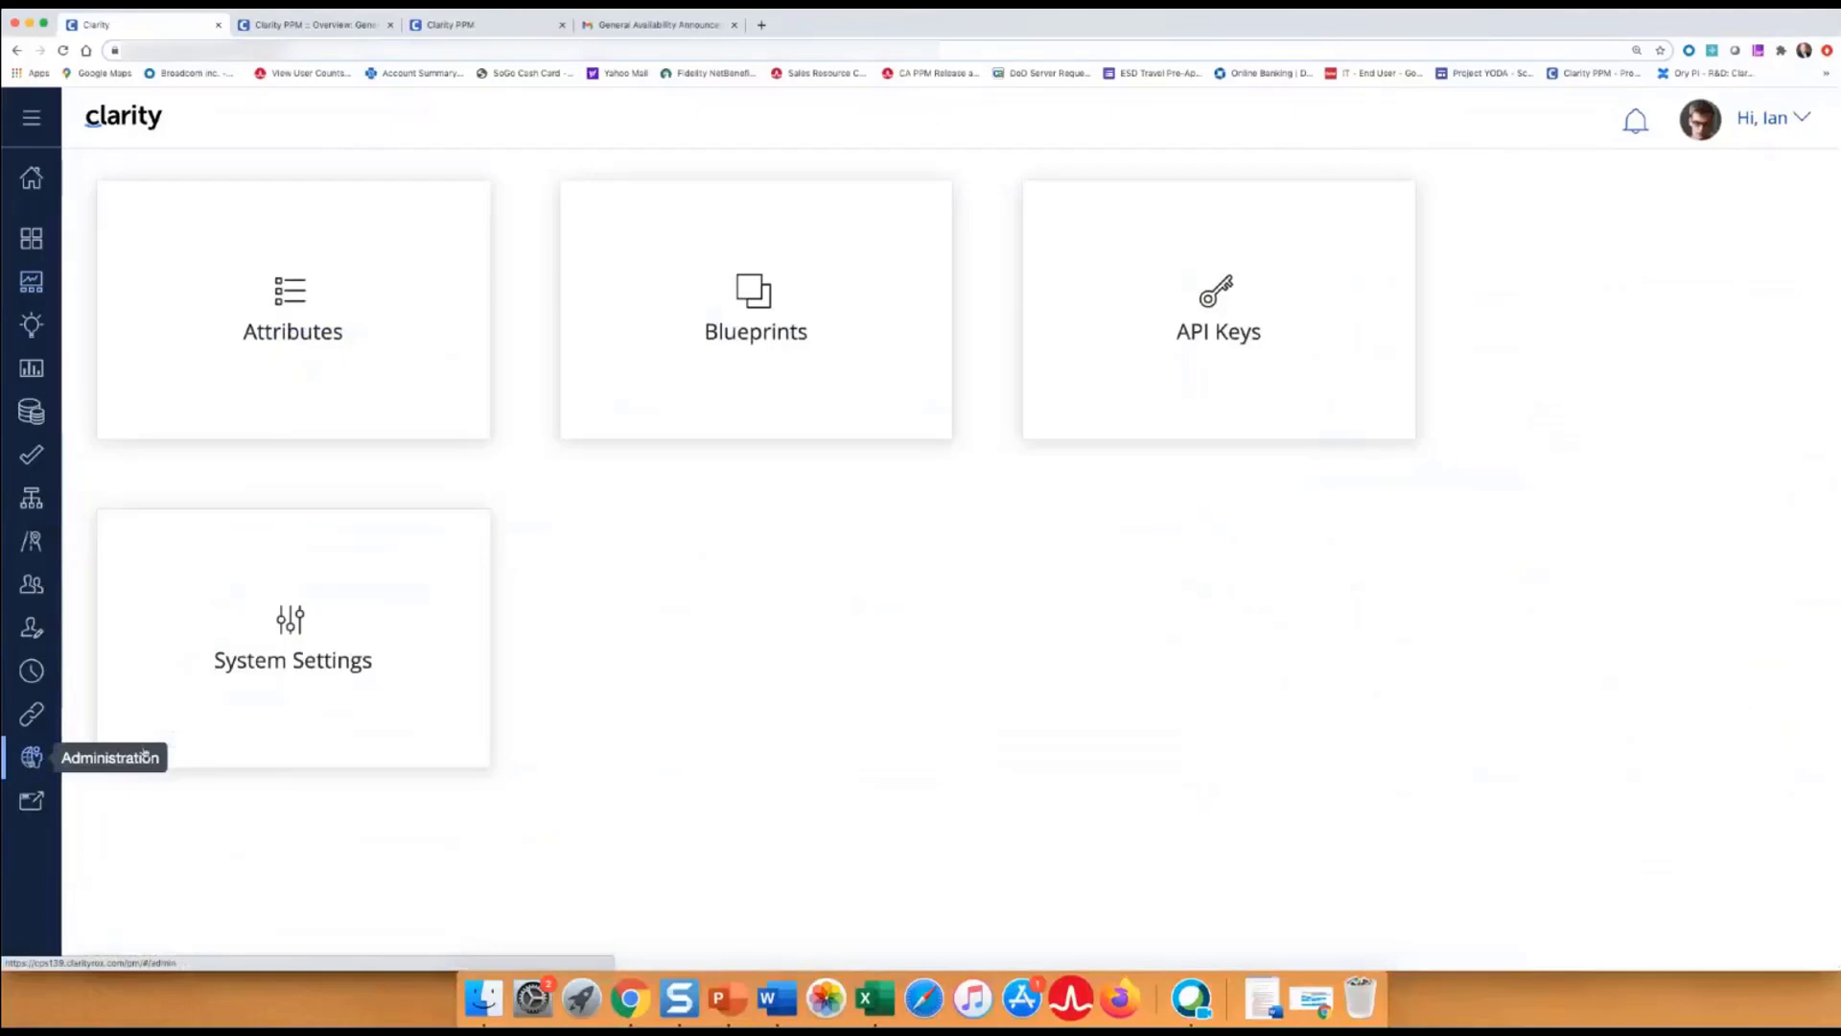
{"action": "left_click", "coordinate": [295, 669]}
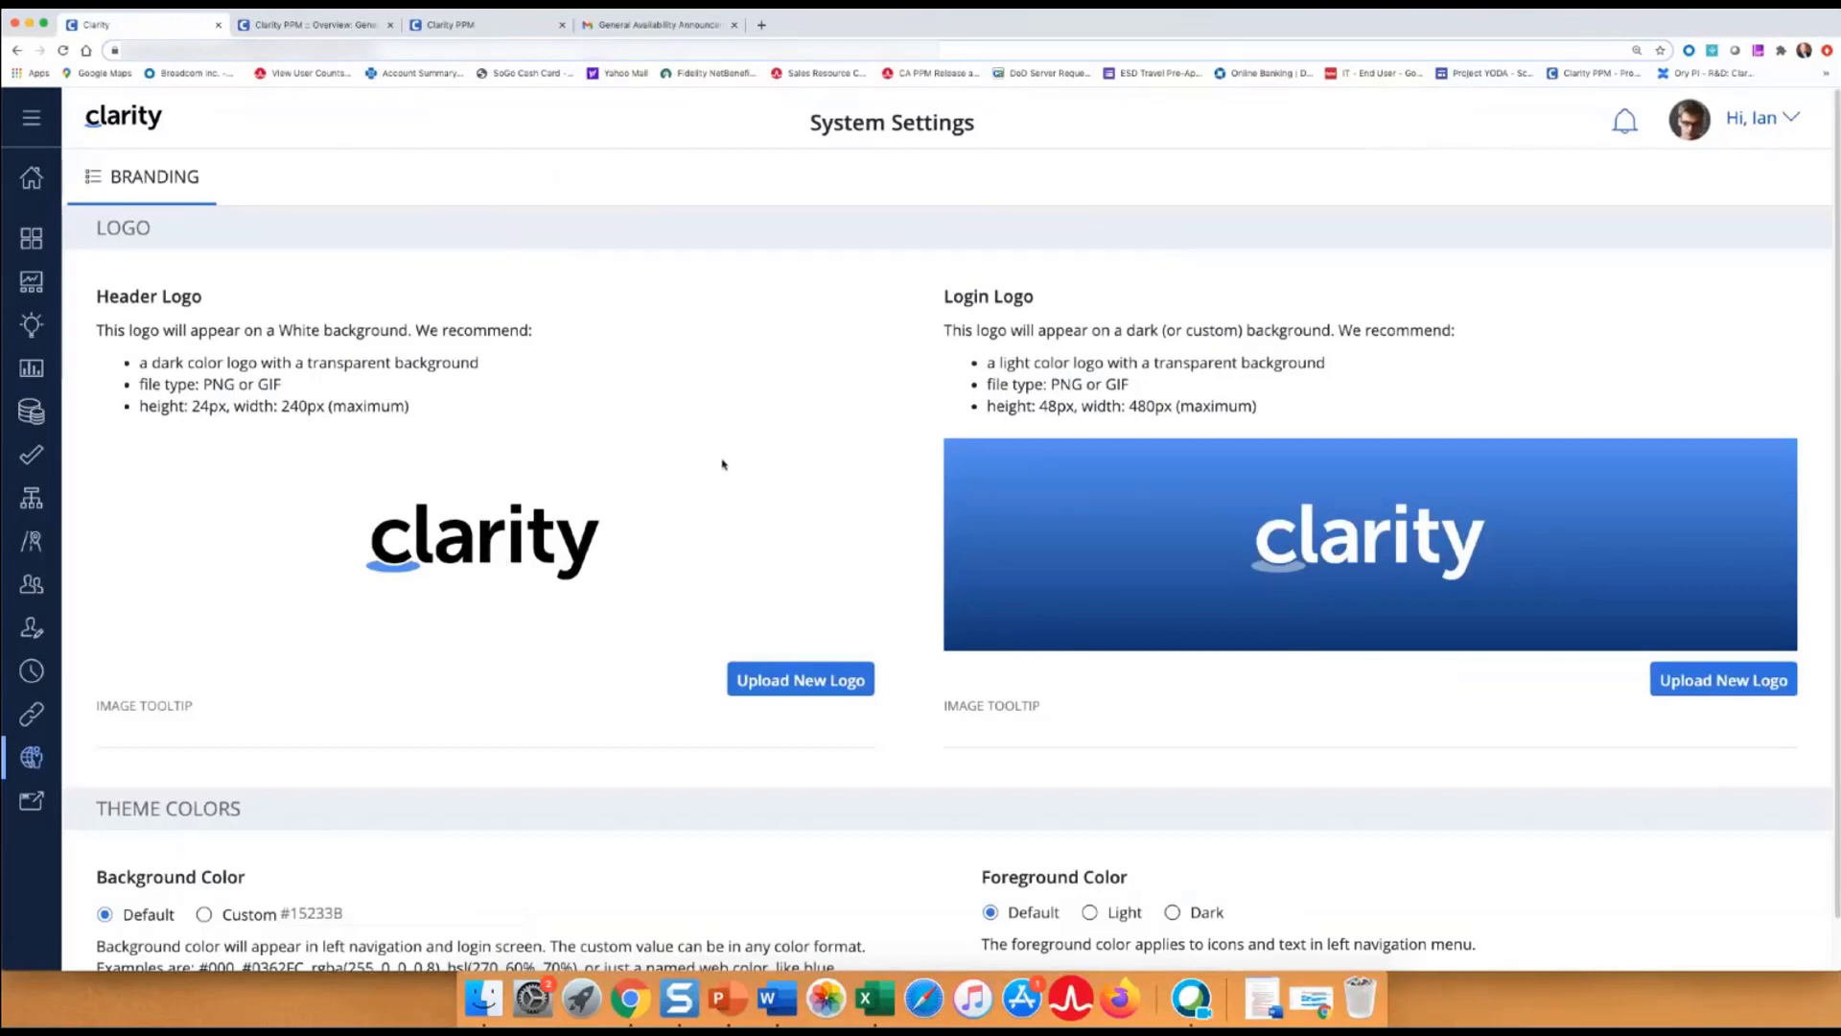
{"action": "key", "text": "super+minus"}
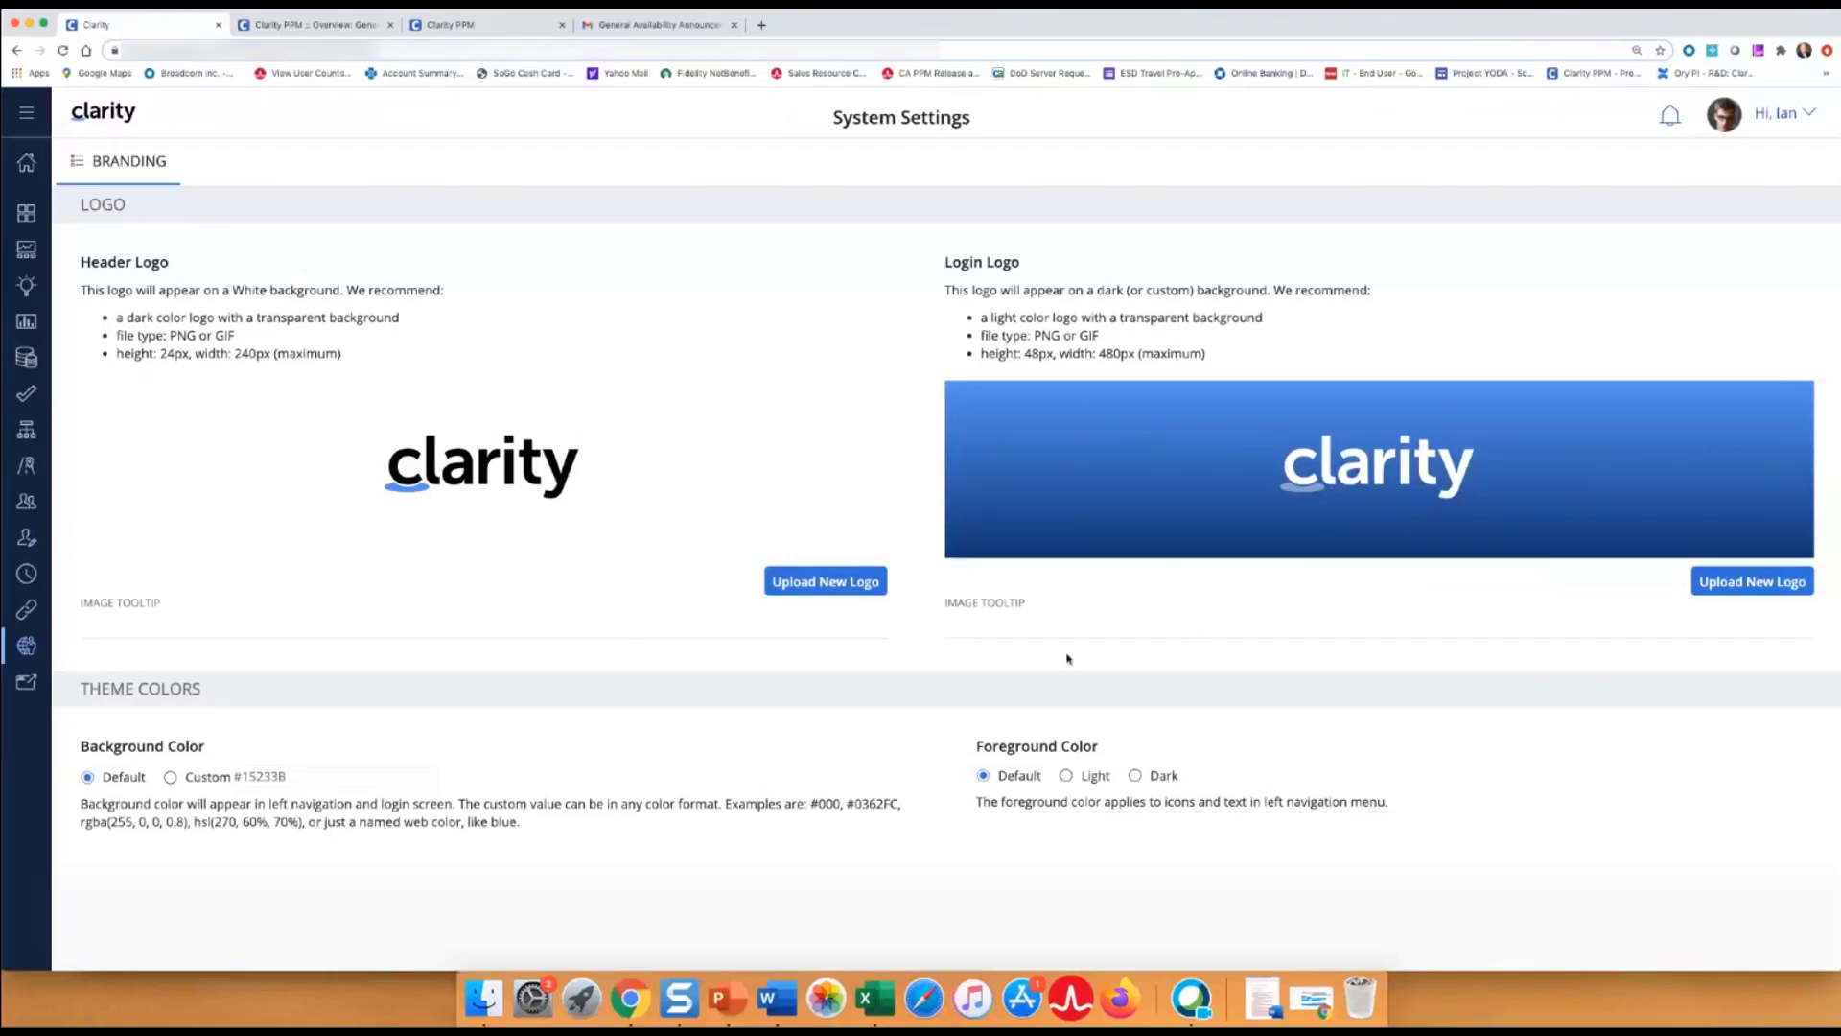
{"action": "left_click", "coordinate": [1134, 776]}
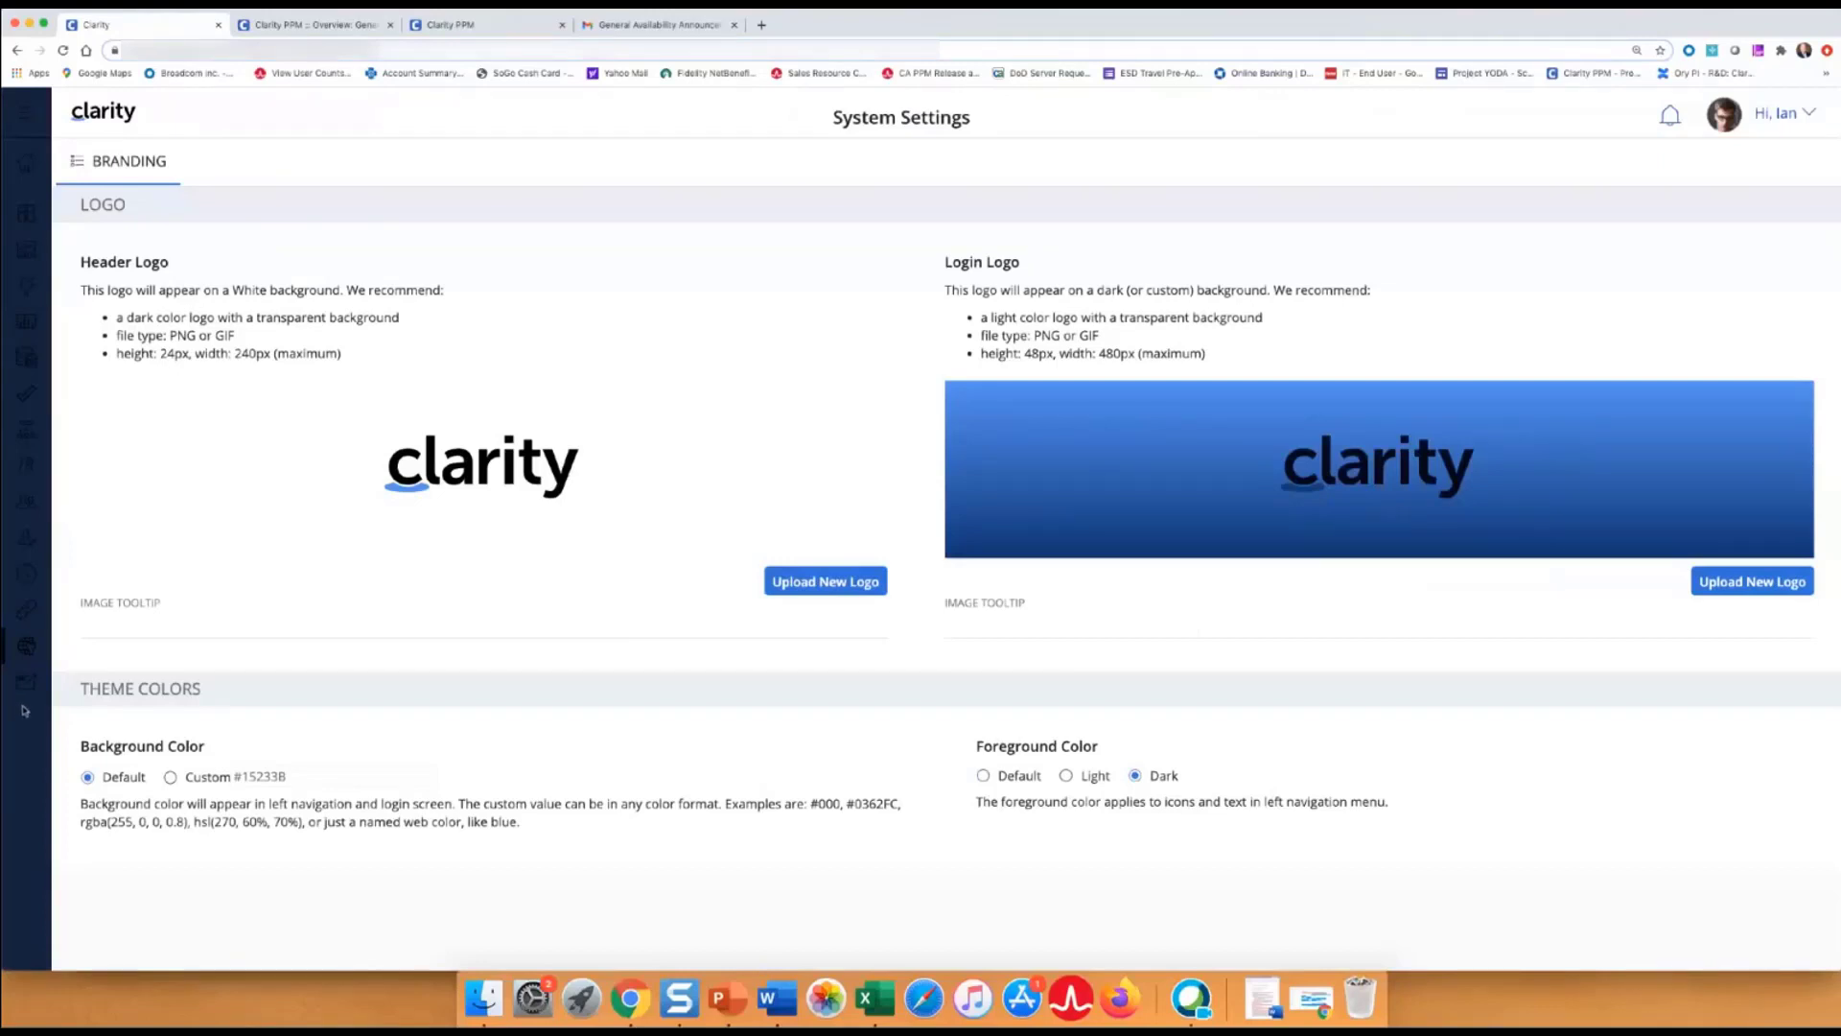
{"action": "left_click", "coordinate": [983, 776]}
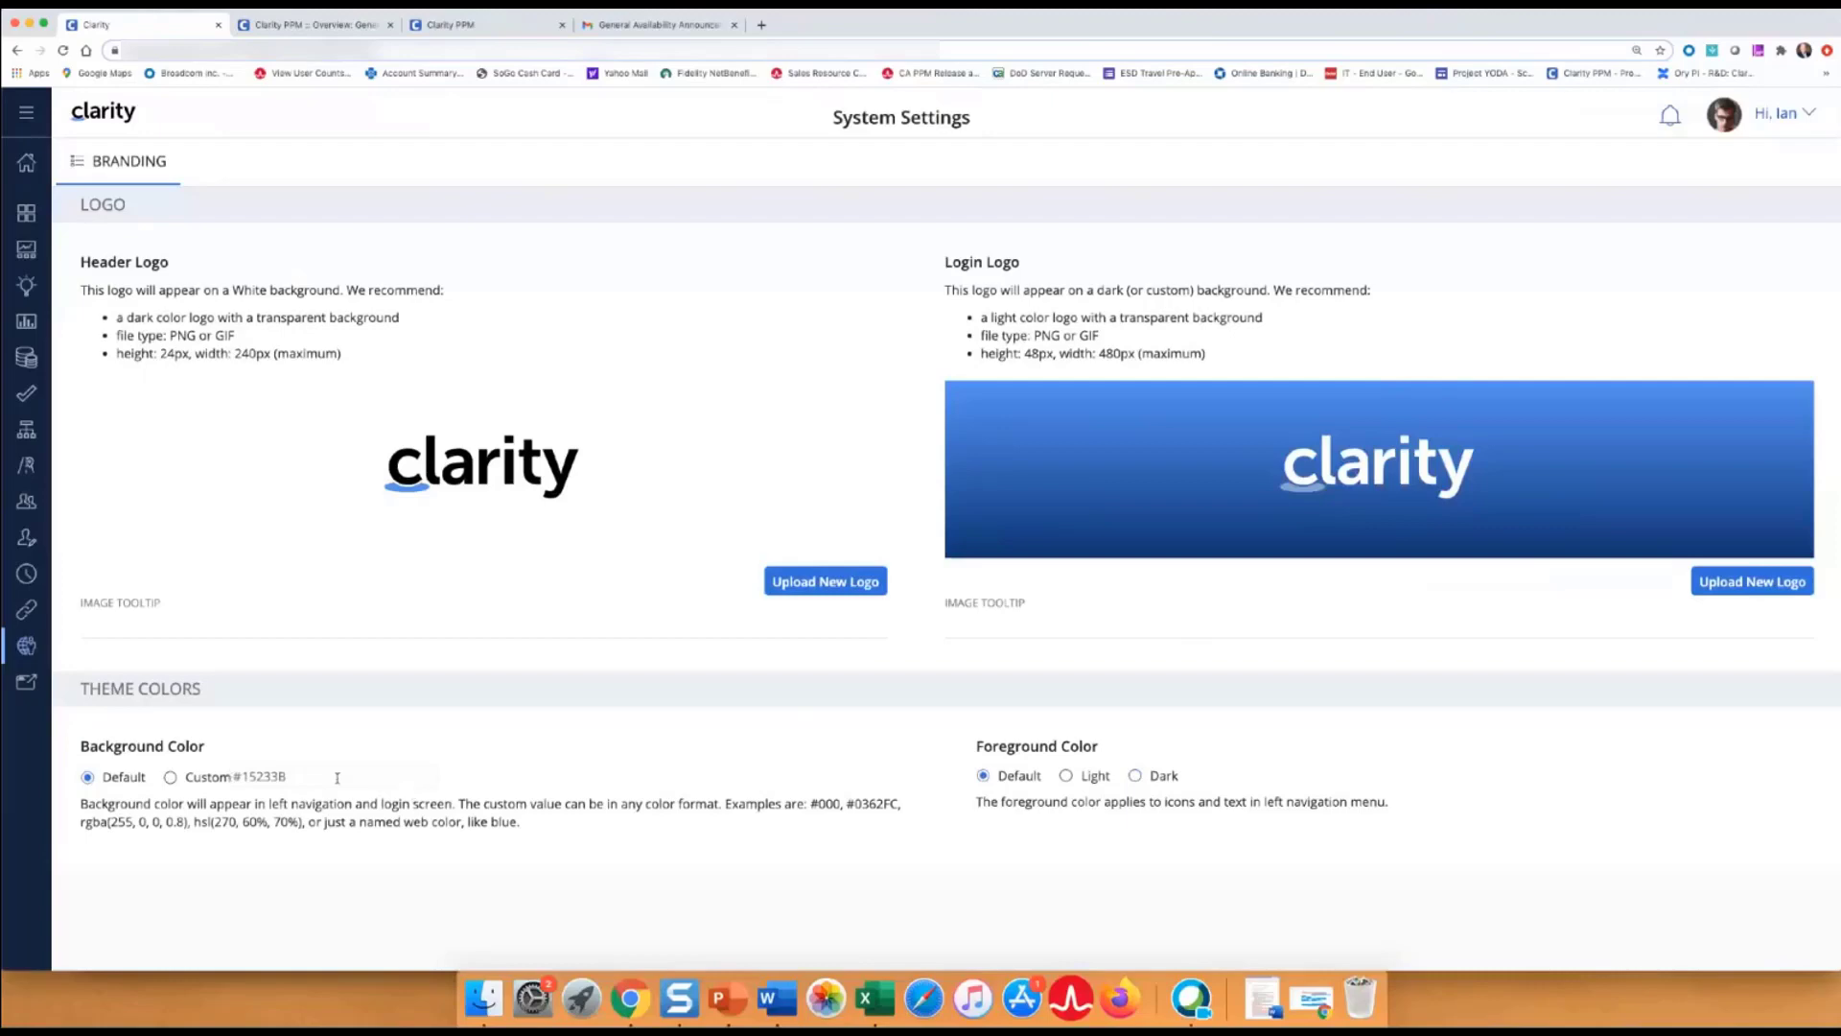
Set a custom pale green rgba(11,156,49,0.2) background, trying a light then dark foreground.
{"action": "left_click", "coordinate": [301, 779]}
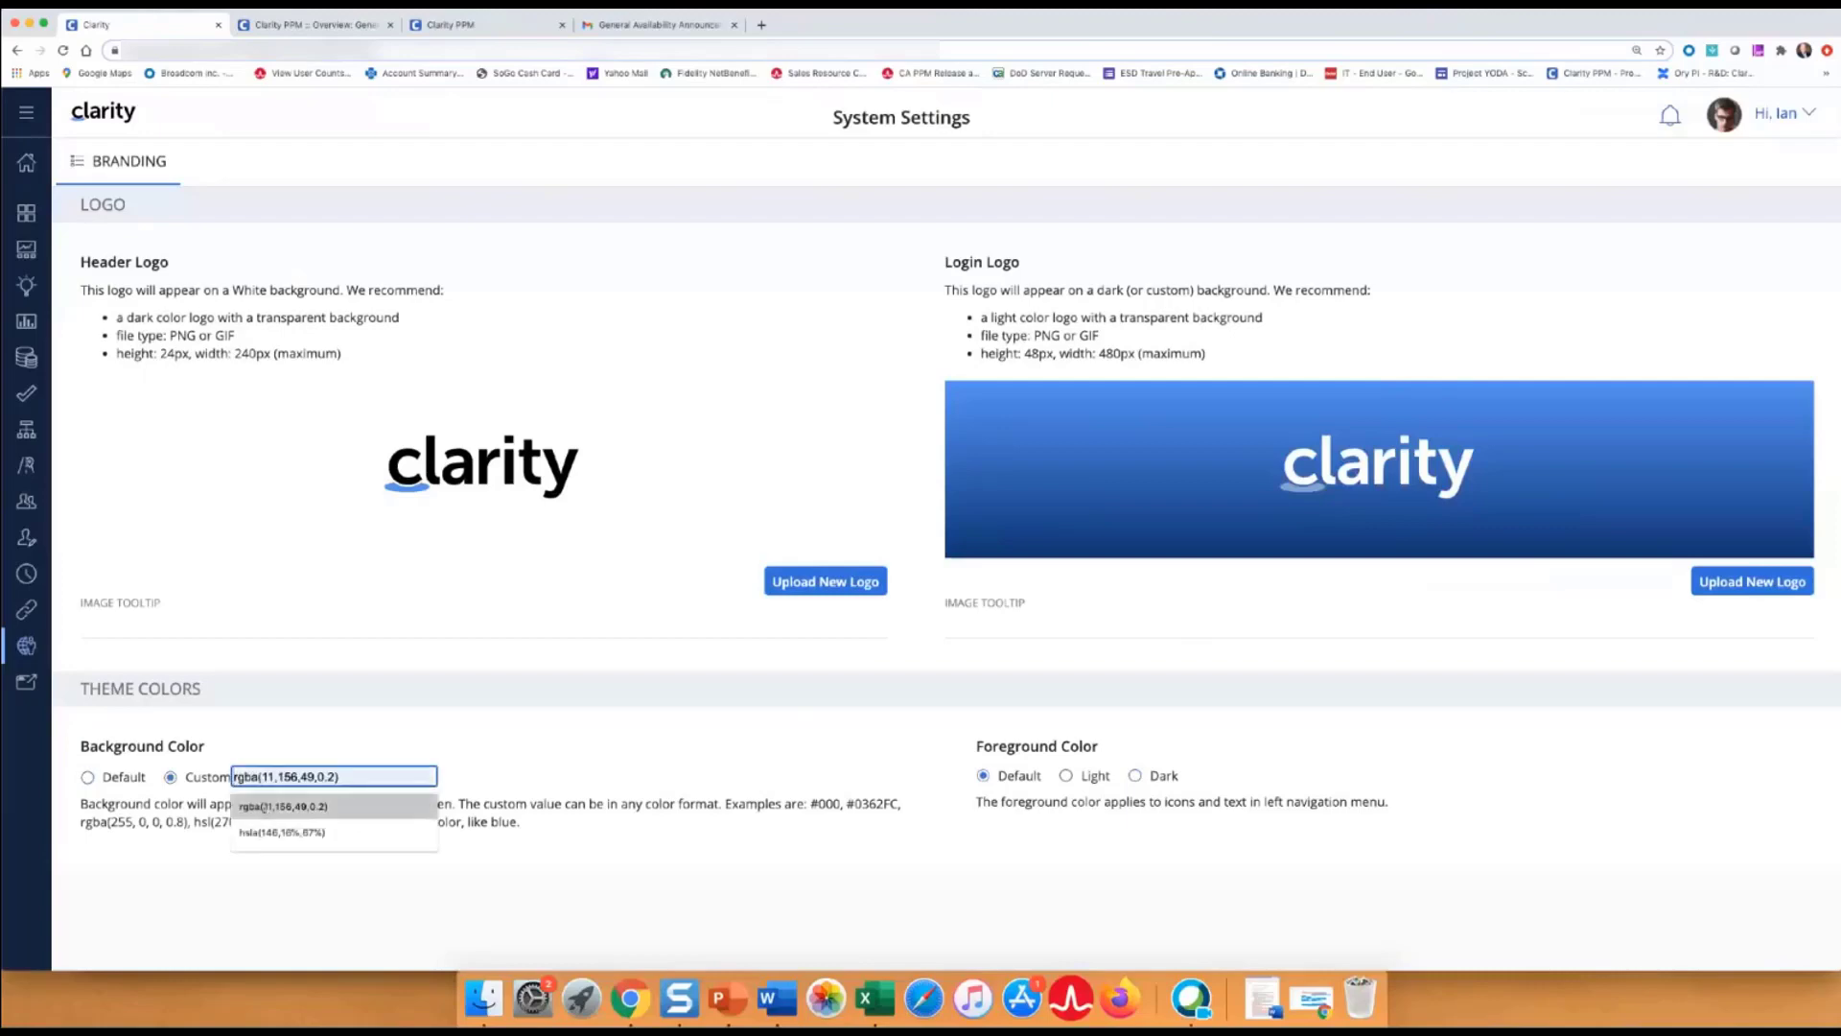
{"action": "left_click", "coordinate": [262, 806]}
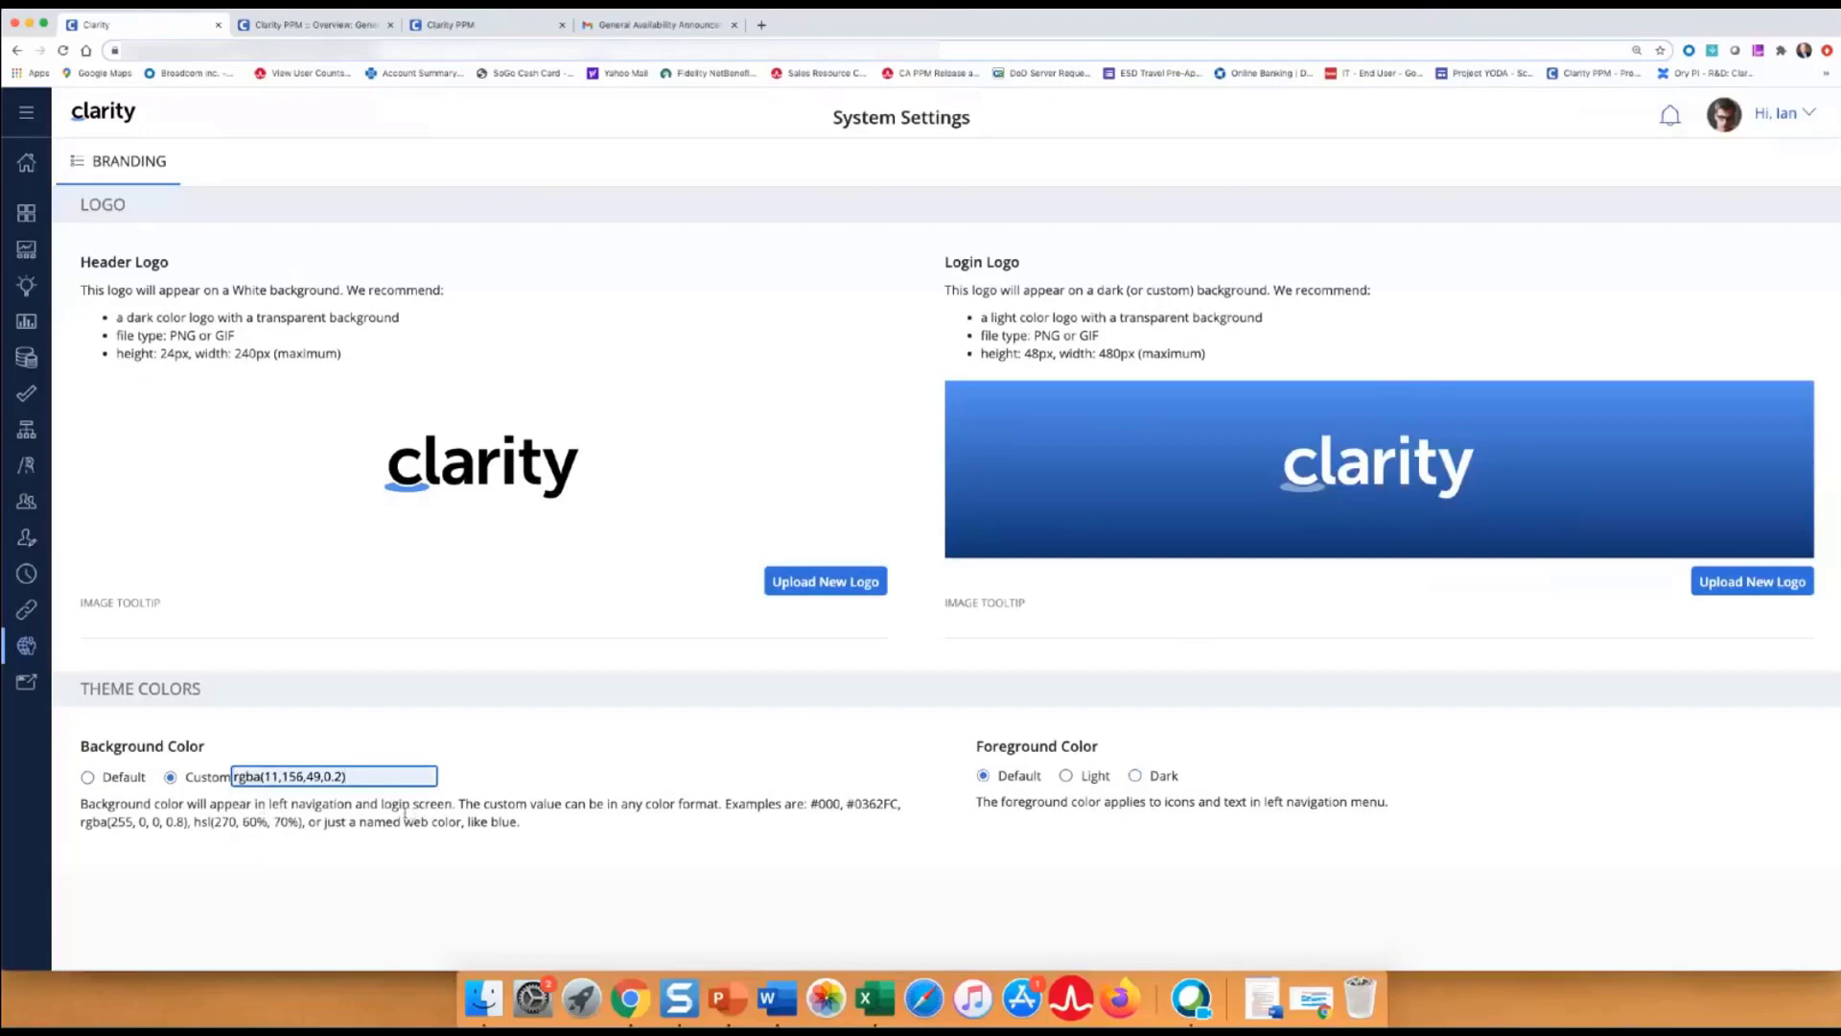
{"action": "left_click", "coordinate": [404, 808]}
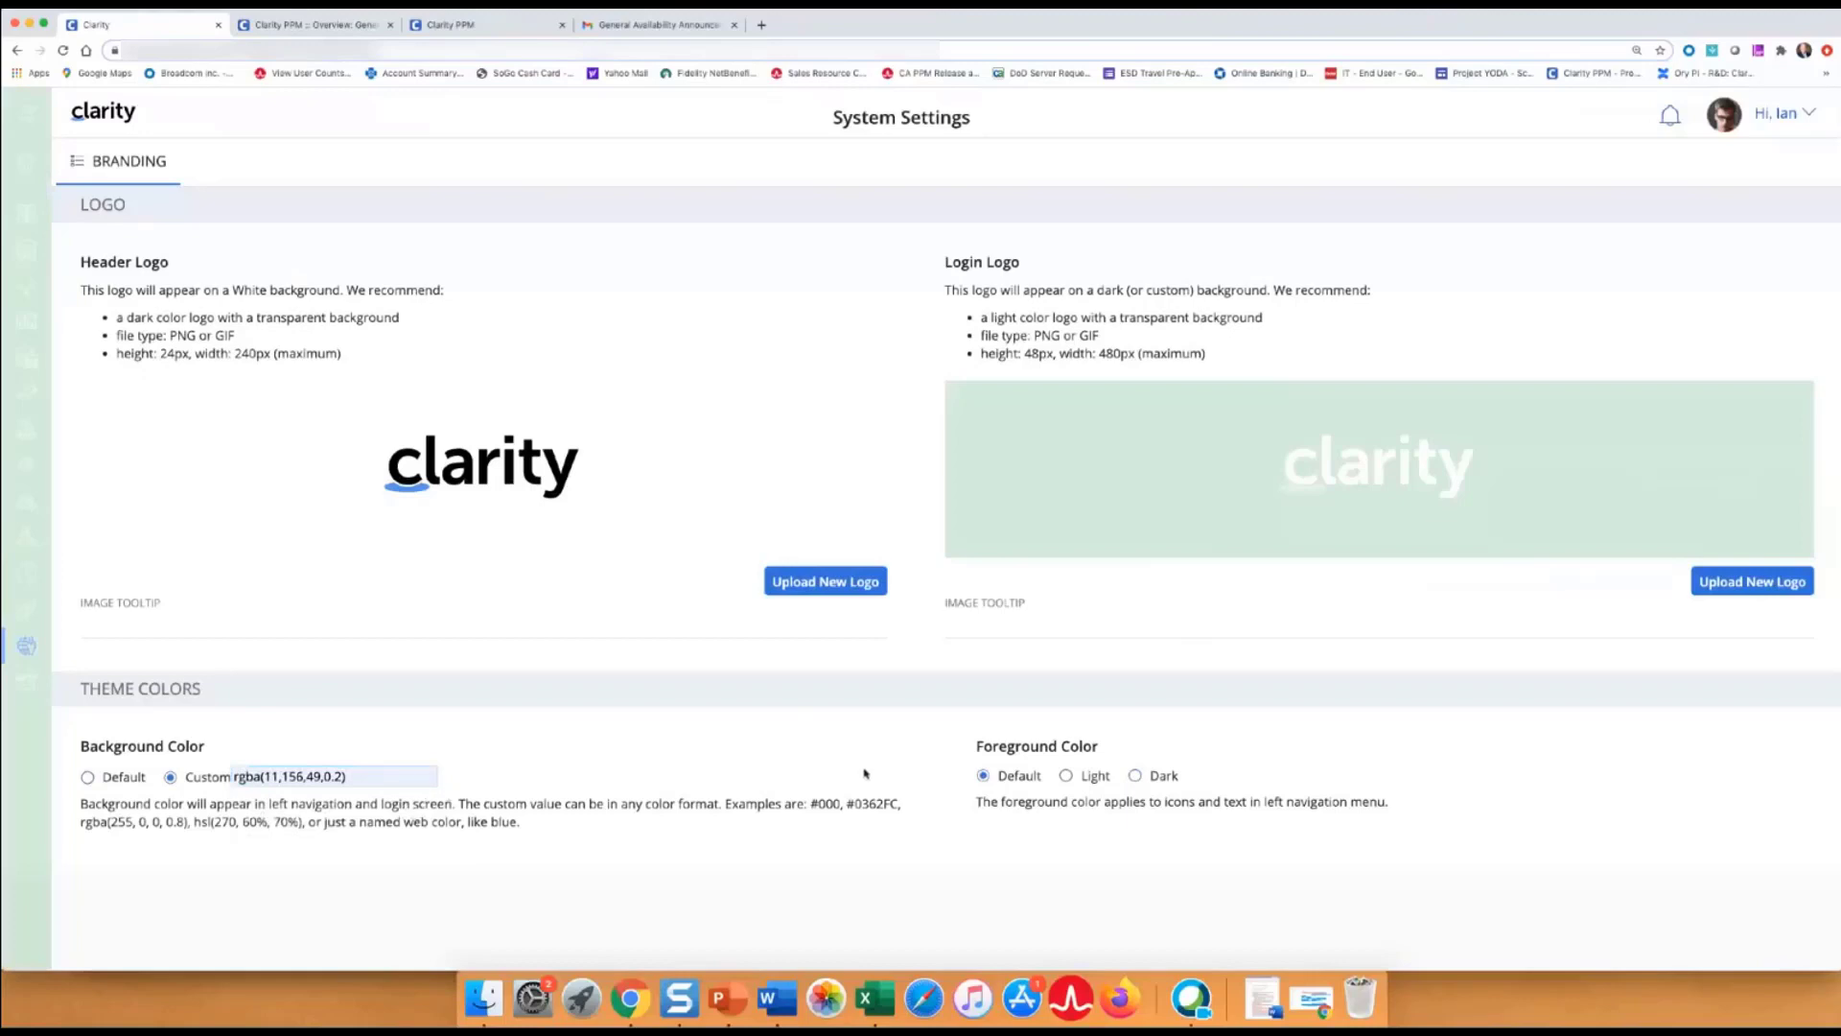
{"action": "left_click", "coordinate": [1065, 777]}
{"action": "left_click", "coordinate": [1136, 776]}
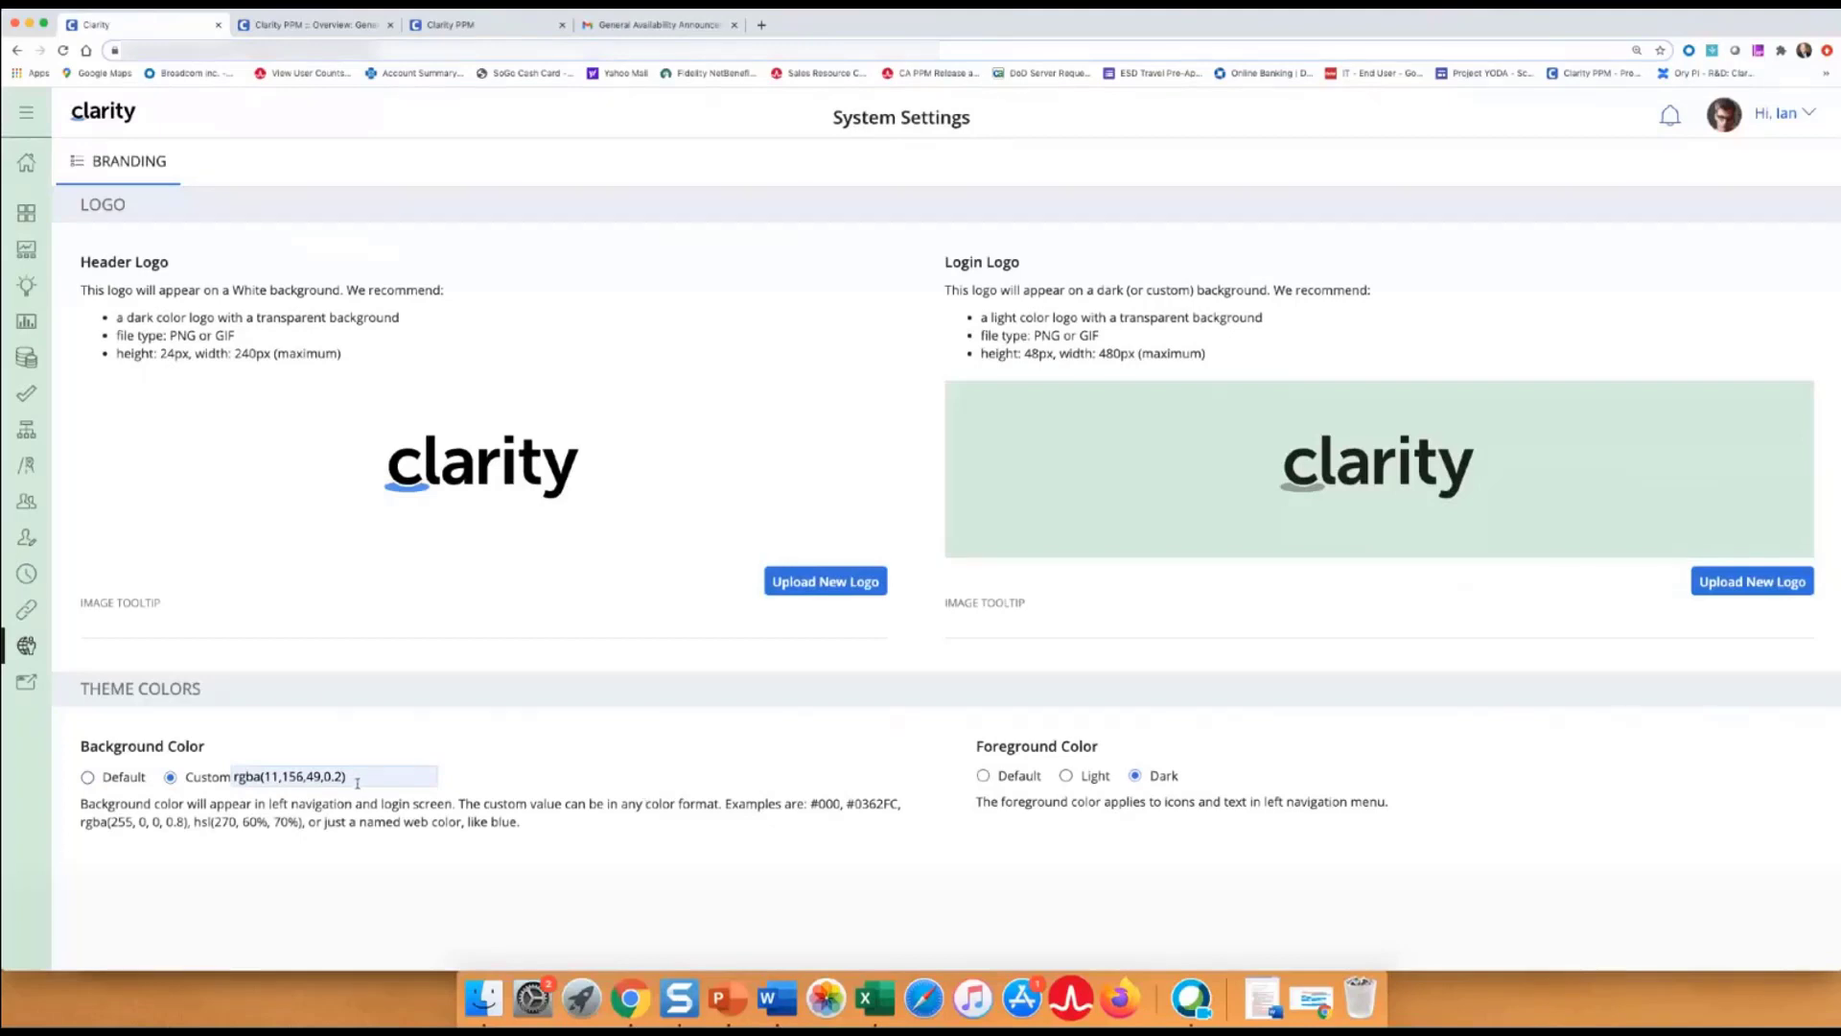
Replace the custom colour with hsla(146,16%,67%), preview a light foreground, and return to dark.
{"action": "left_click_drag", "start_coordinate": [360, 775], "coordinate": [203, 782]}
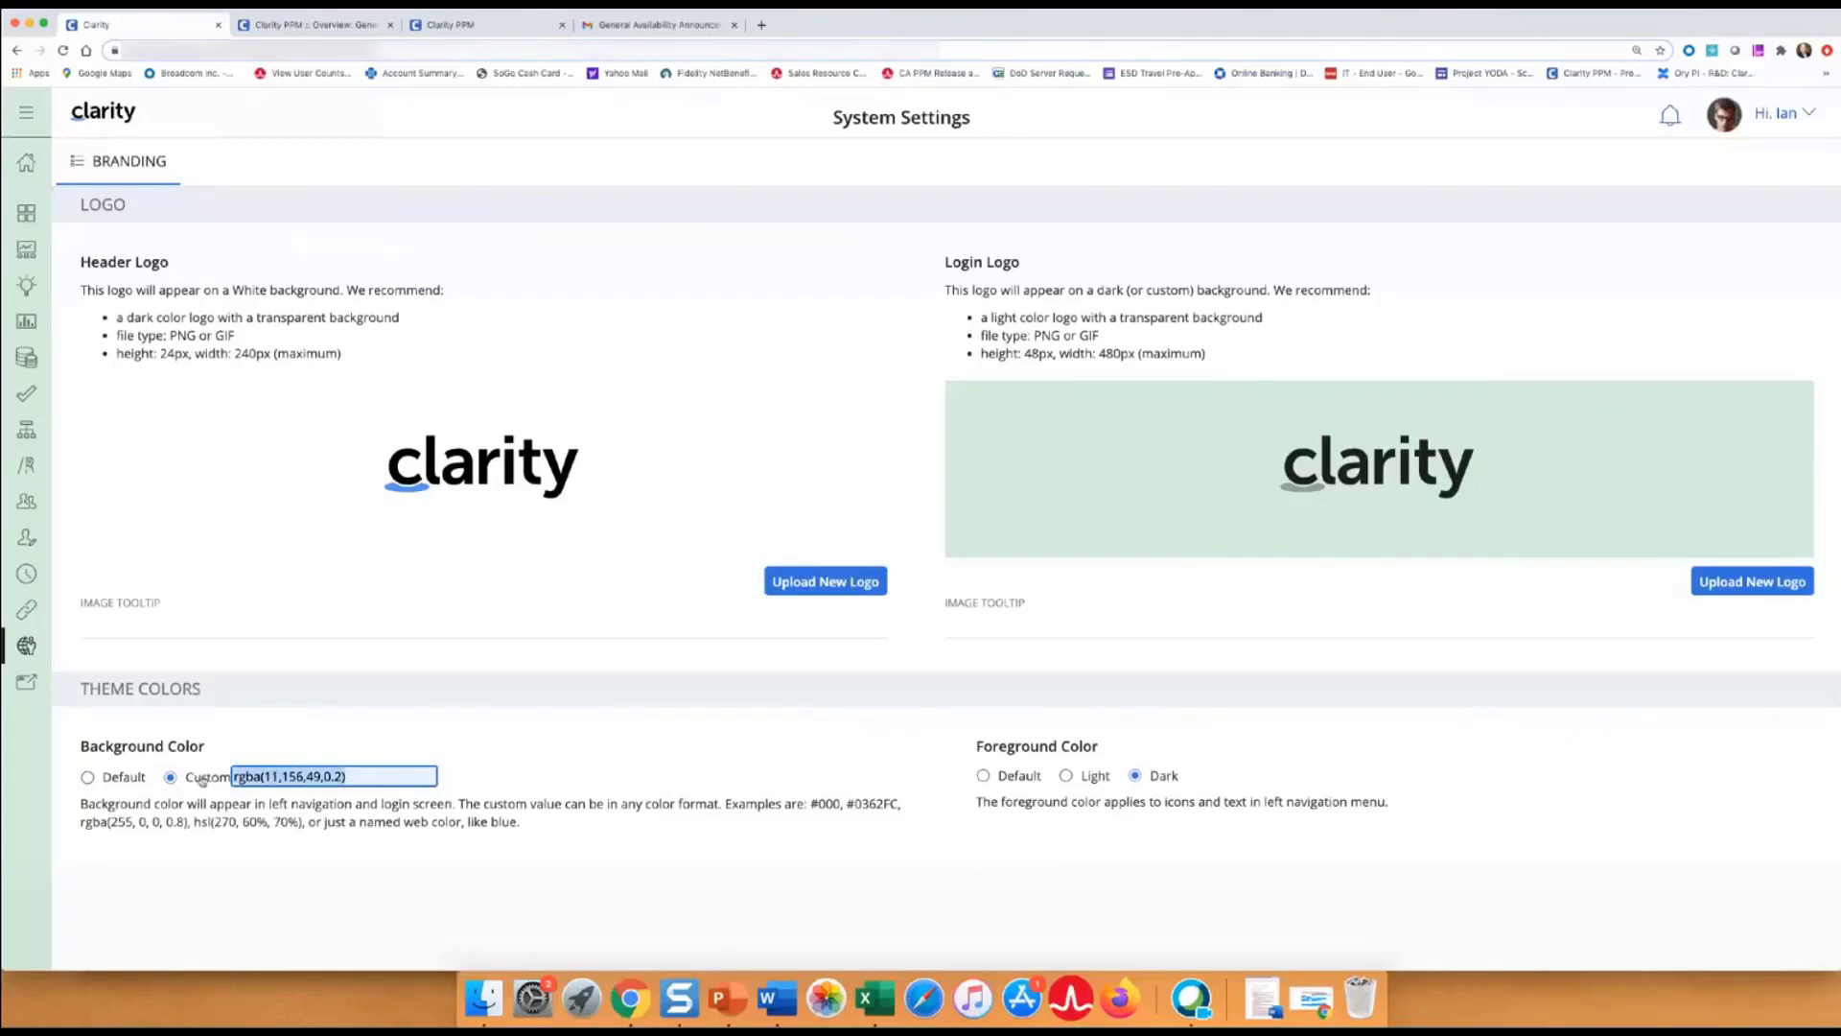
{"action": "key", "text": "BackSpace"}
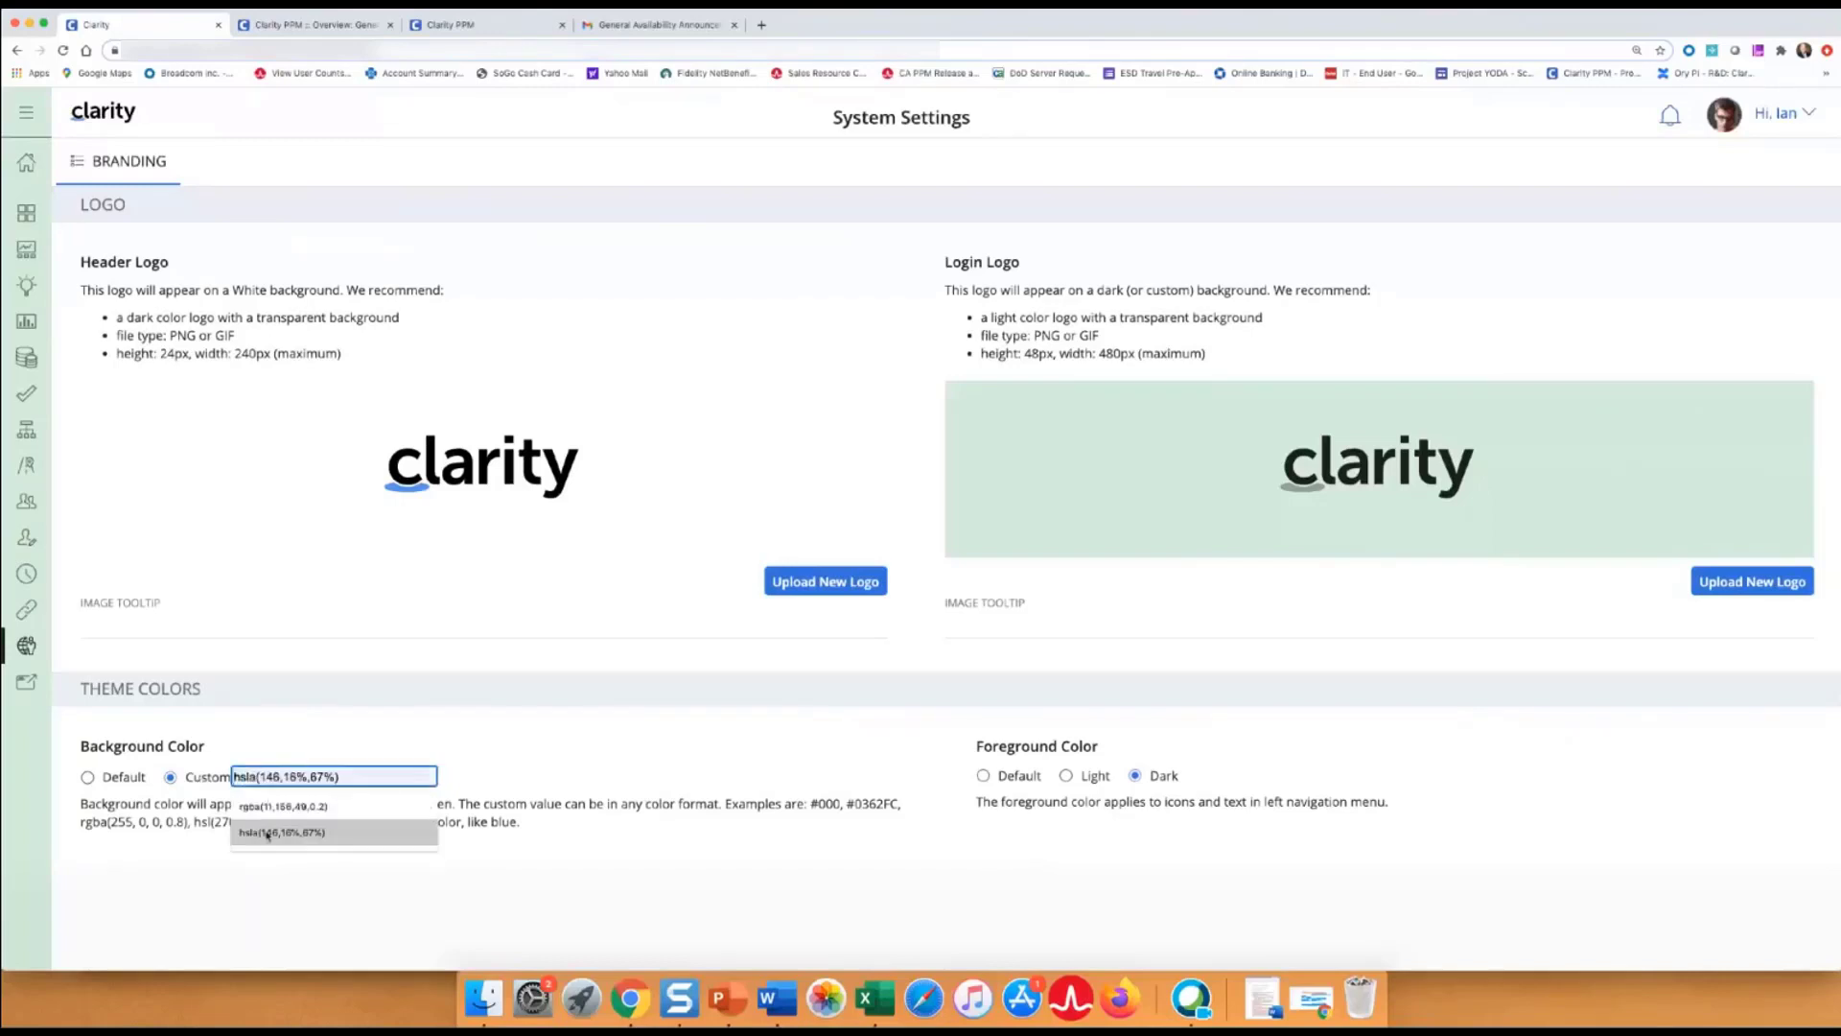
{"action": "left_click", "coordinate": [267, 833]}
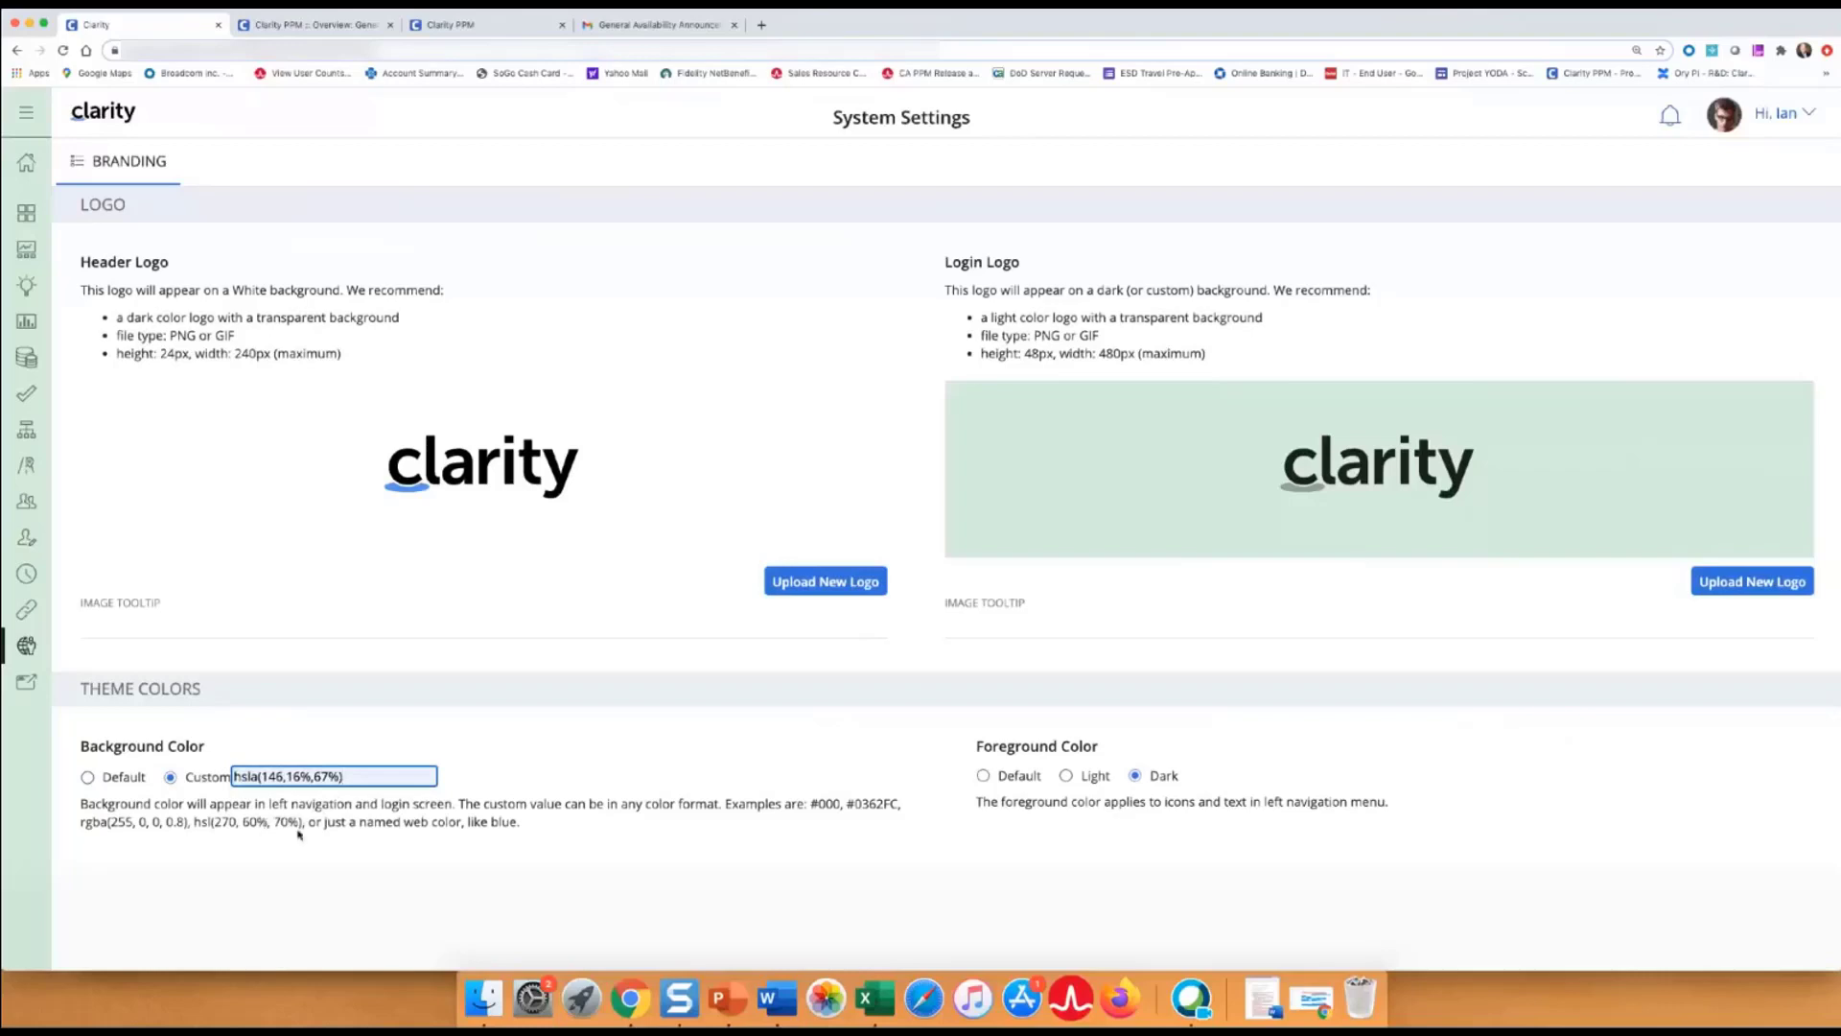
{"action": "left_click", "coordinate": [298, 834]}
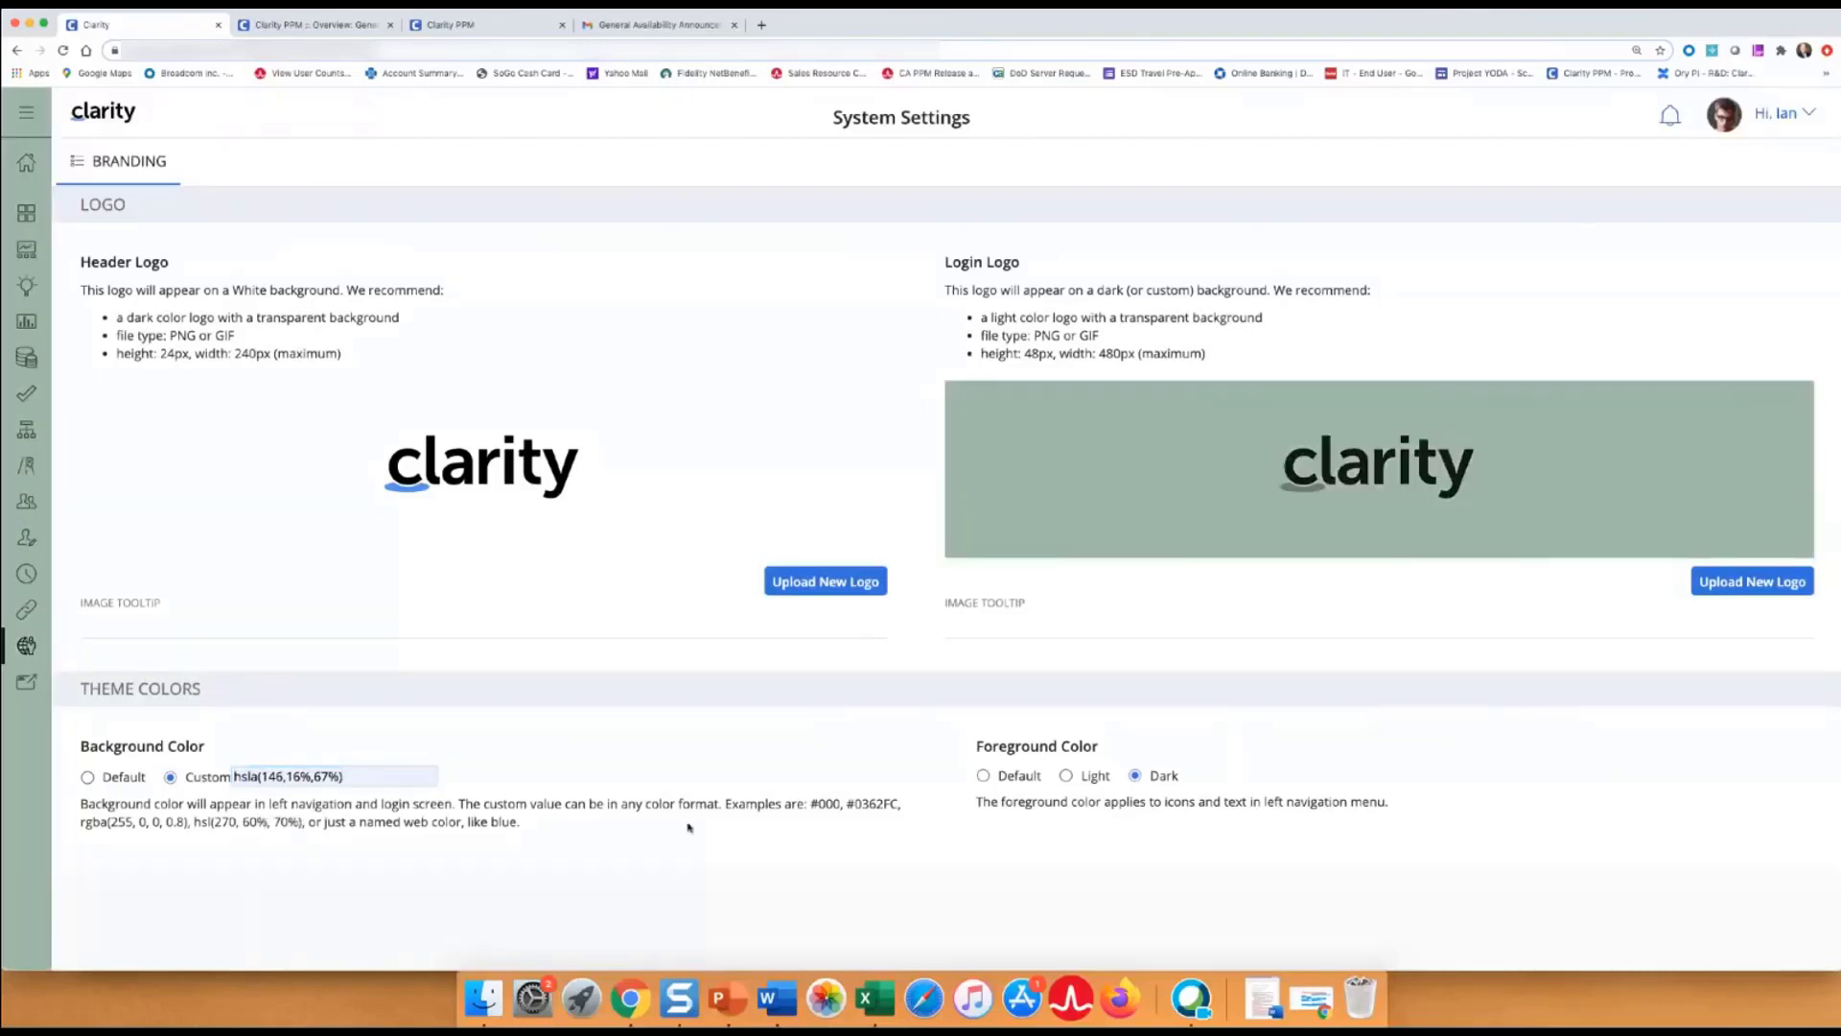
{"action": "left_click", "coordinate": [1066, 776]}
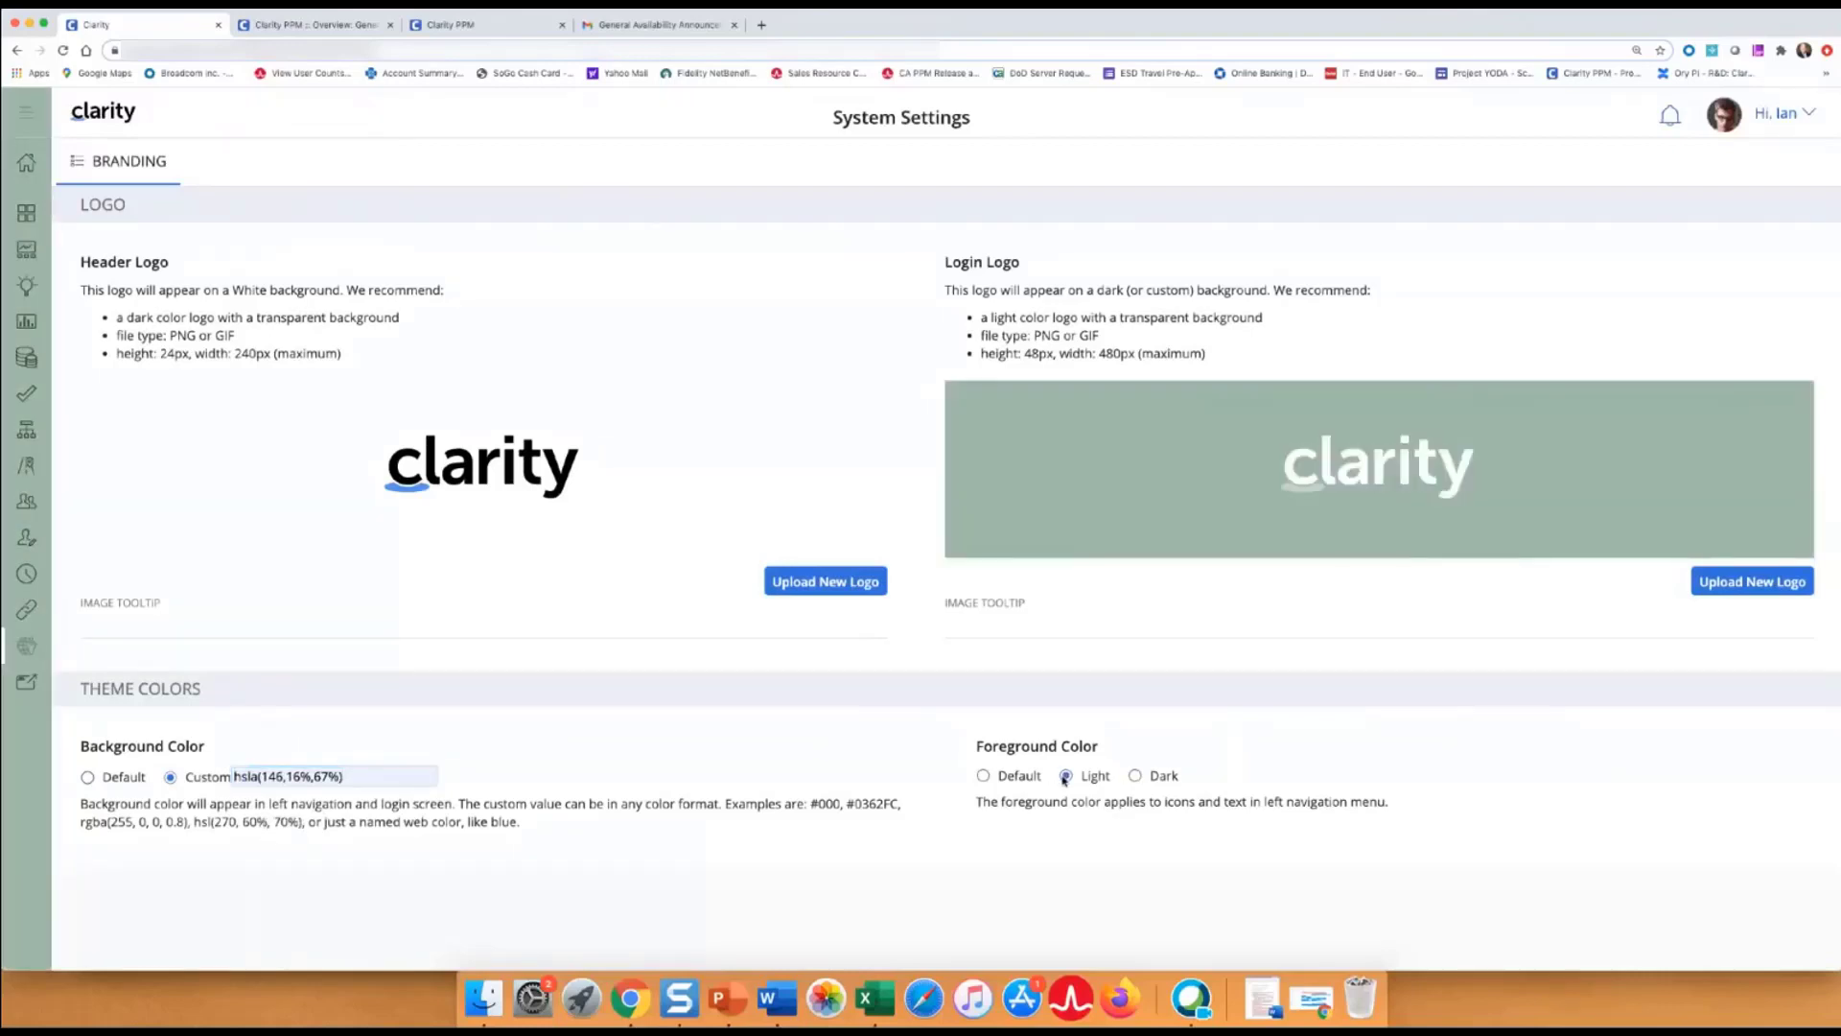
{"action": "left_click", "coordinate": [1144, 779]}
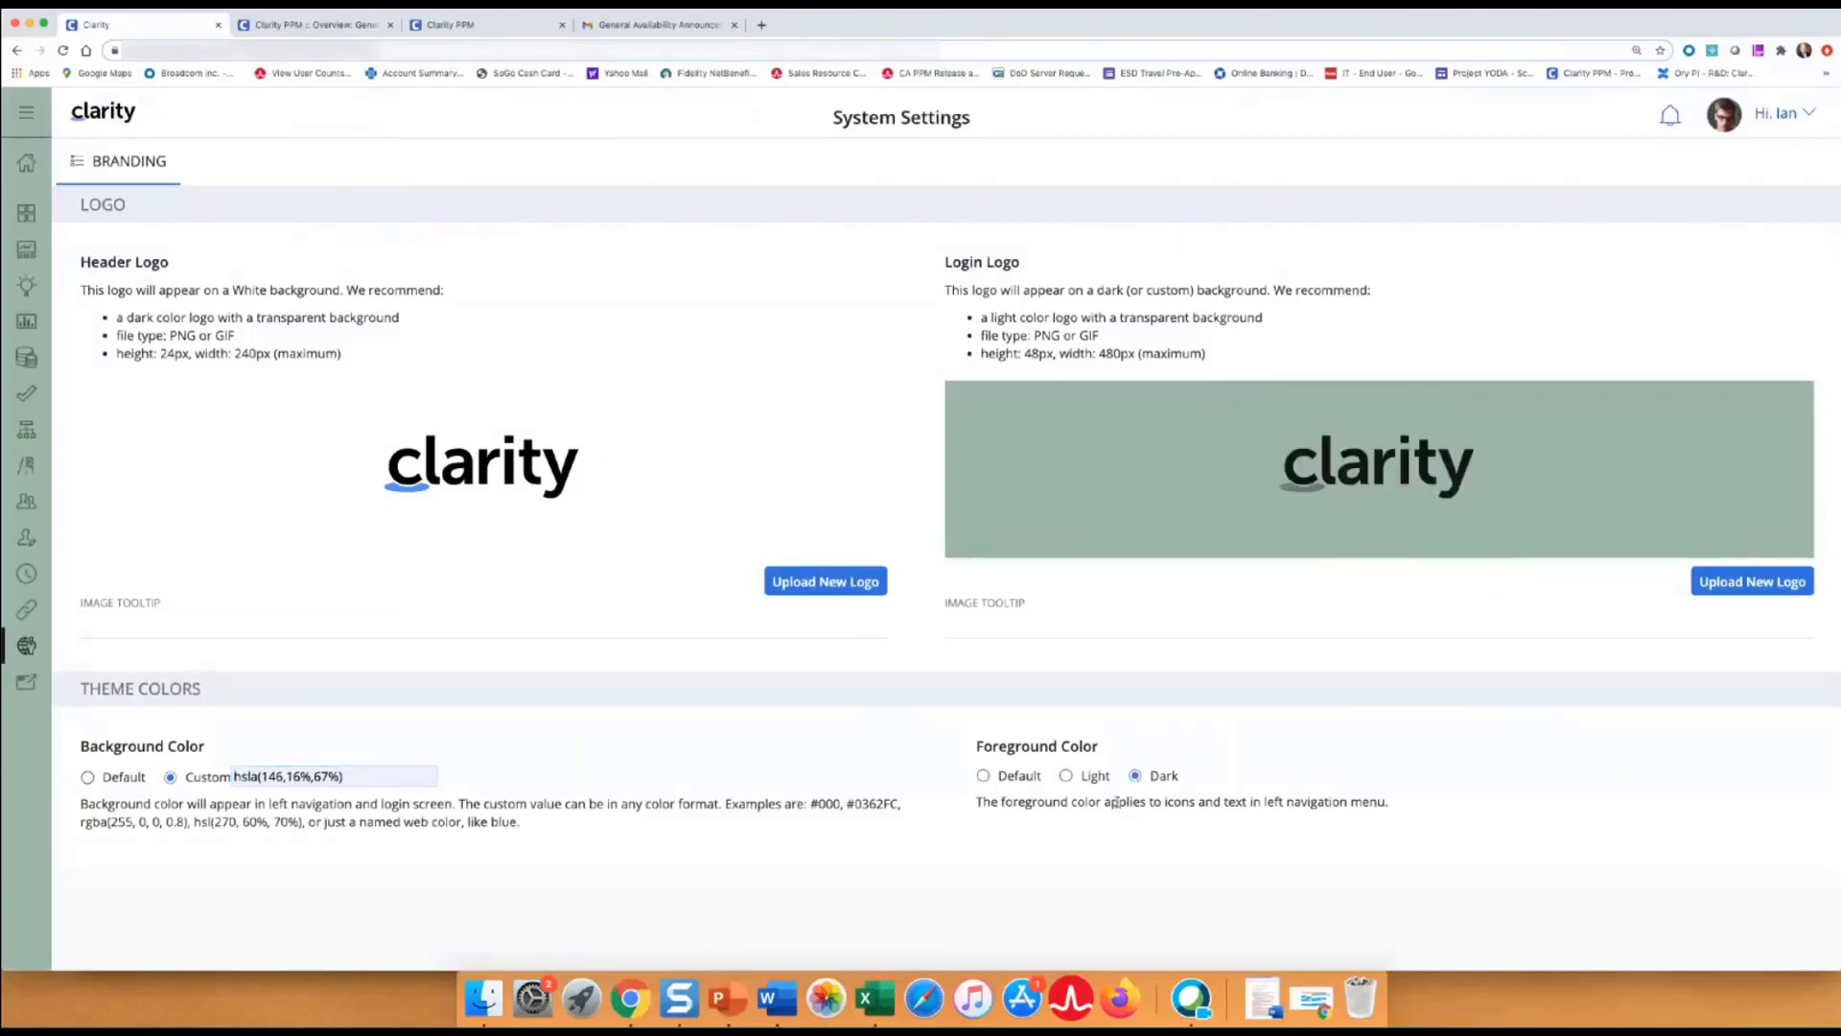
{"action": "left_click_drag", "start_coordinate": [368, 775], "coordinate": [225, 779]}
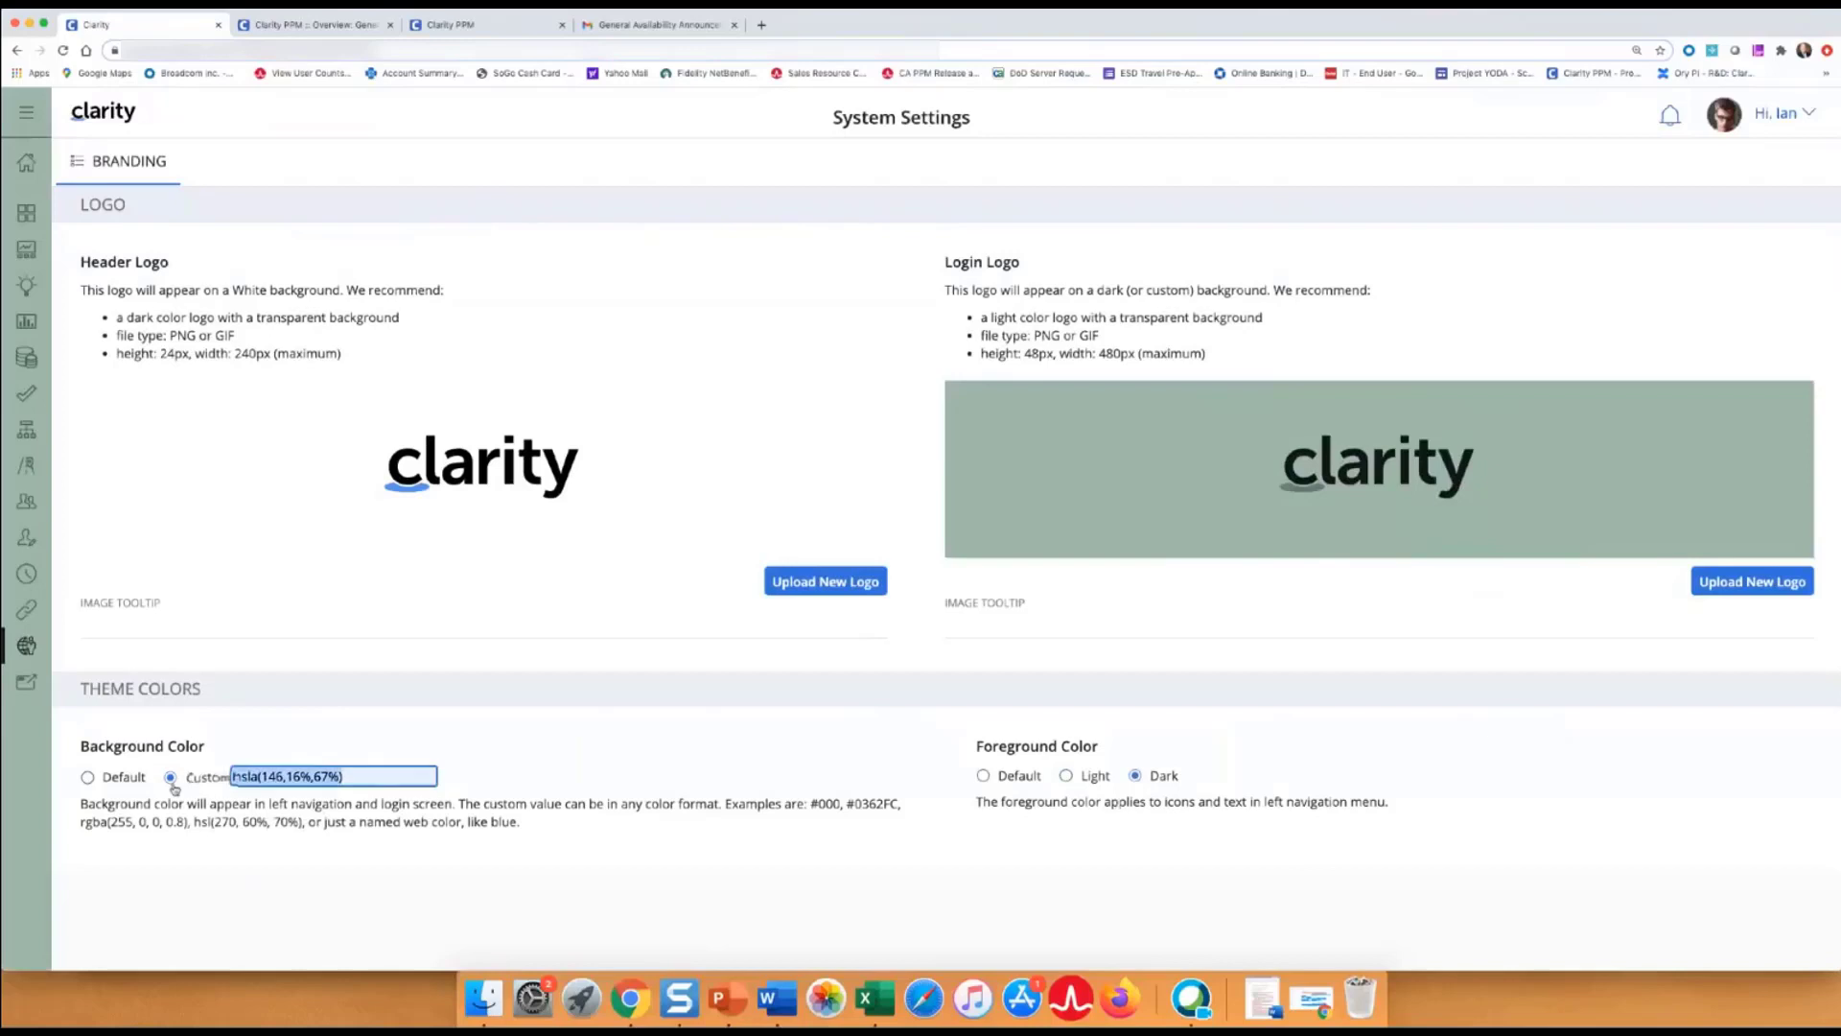
Change the custom background to #ff69b4, toggle the foreground light then dark, then enter red.
{"action": "key", "text": "BackSpace"}
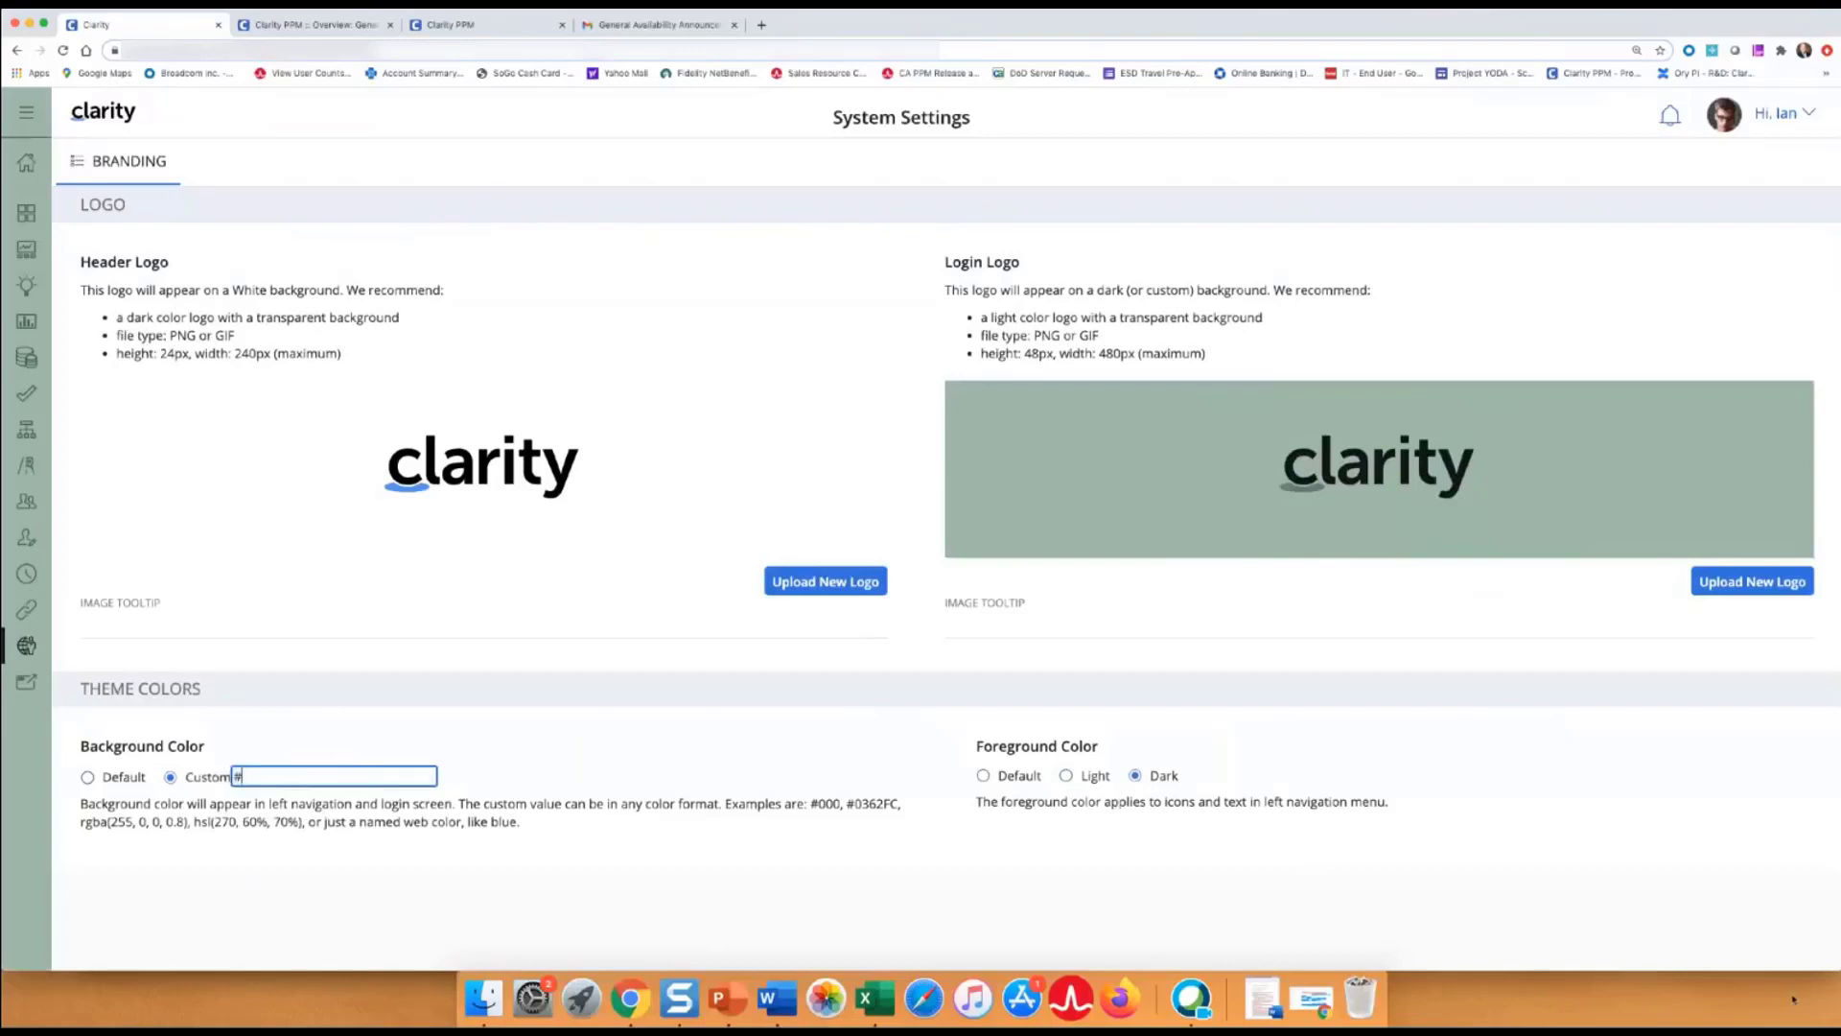
{"action": "type", "text": "#"}
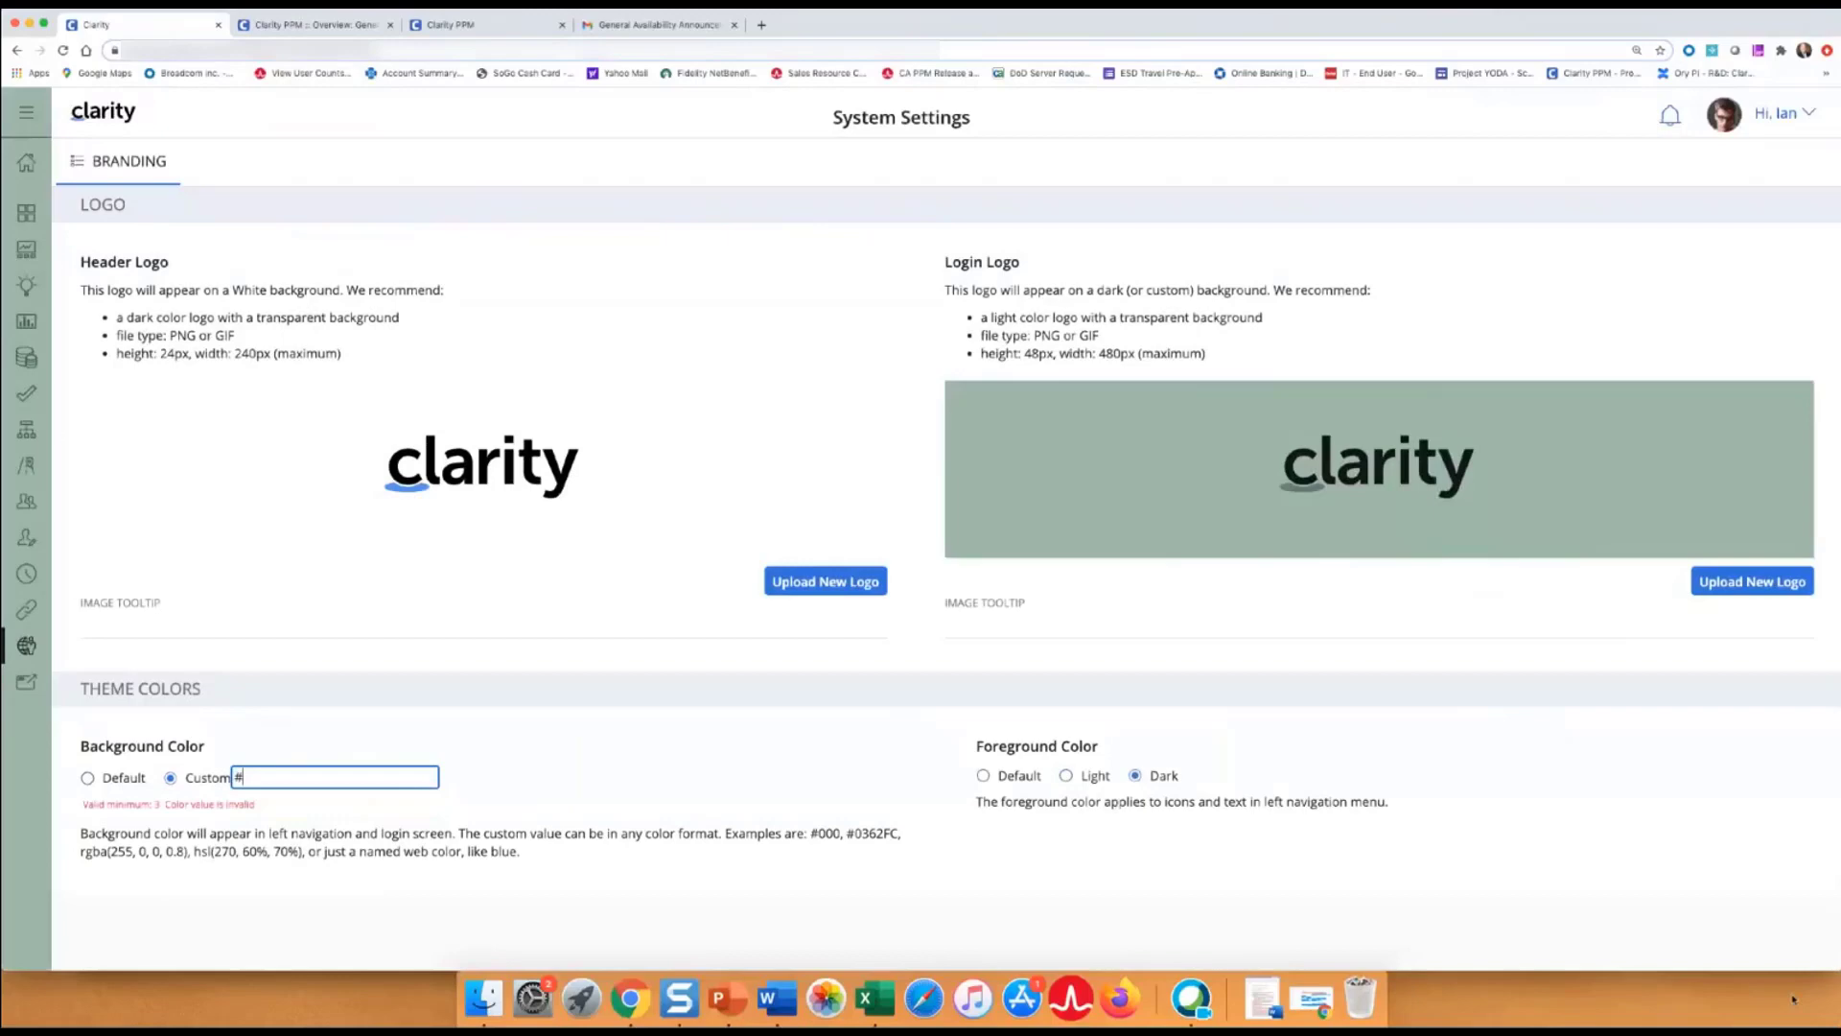
{"action": "type", "text": "ff69b4"}
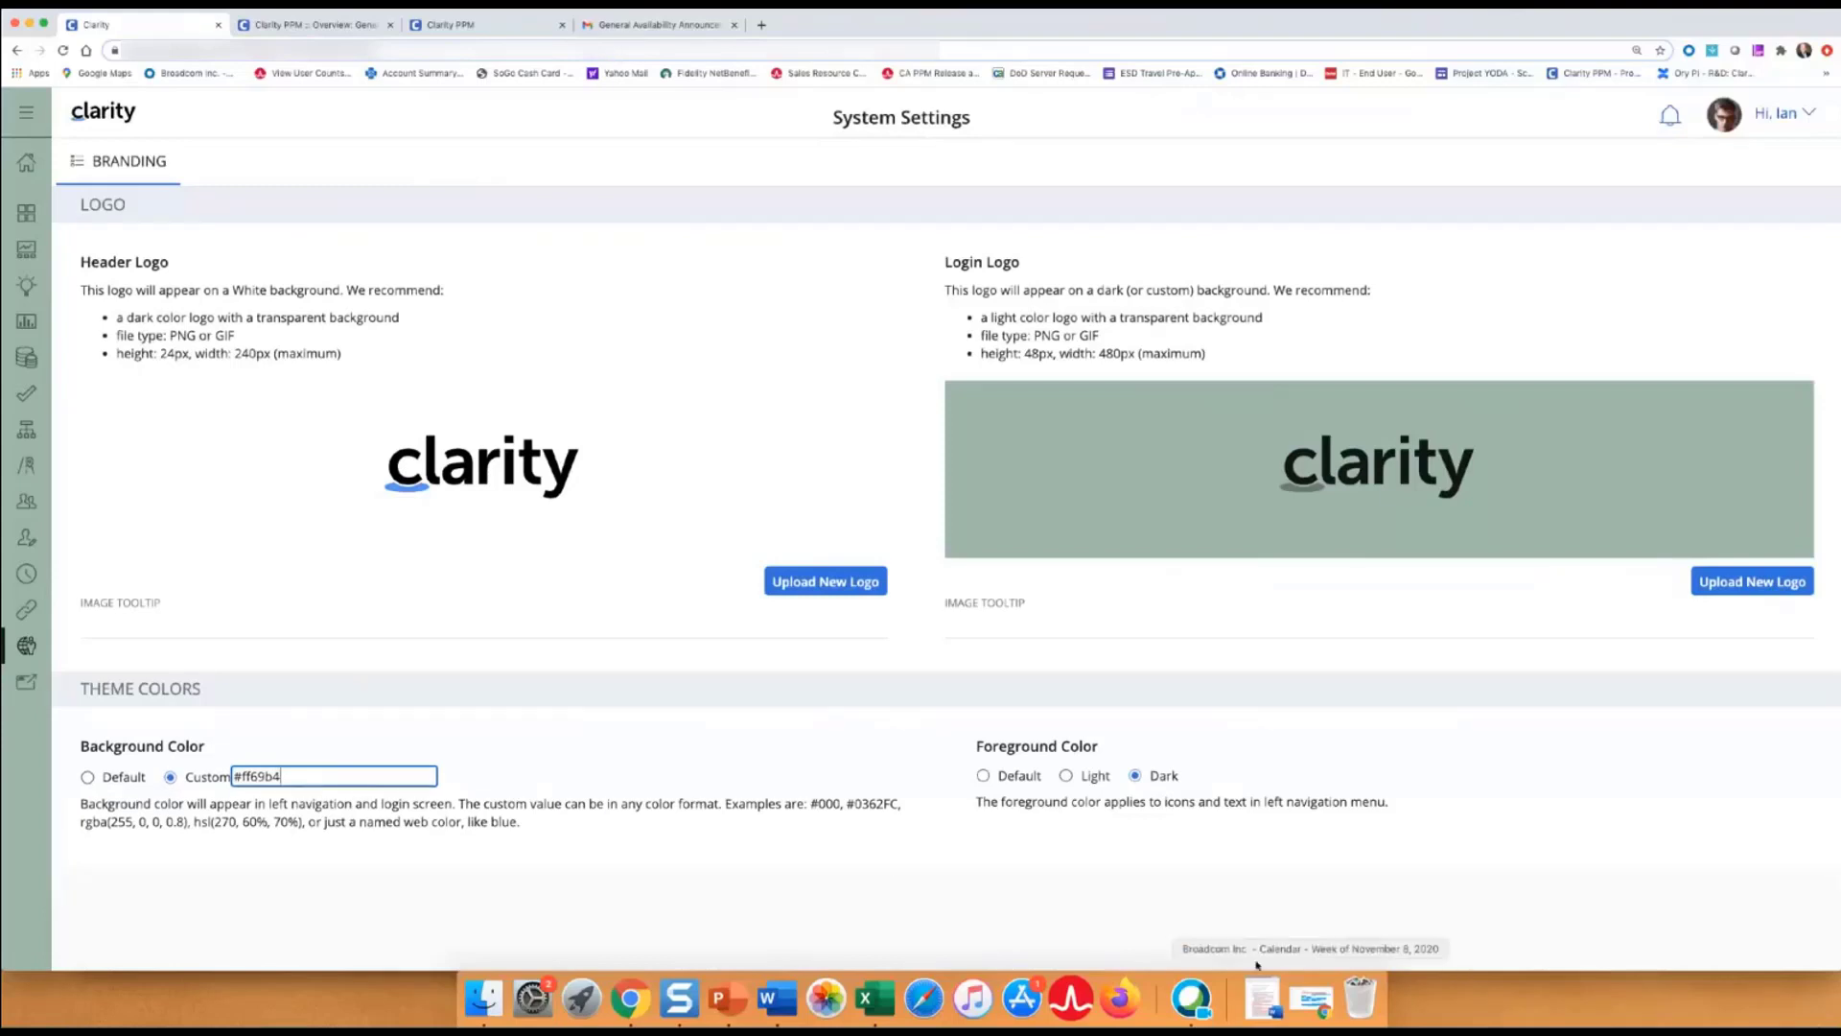
{"action": "left_click", "coordinate": [410, 822]}
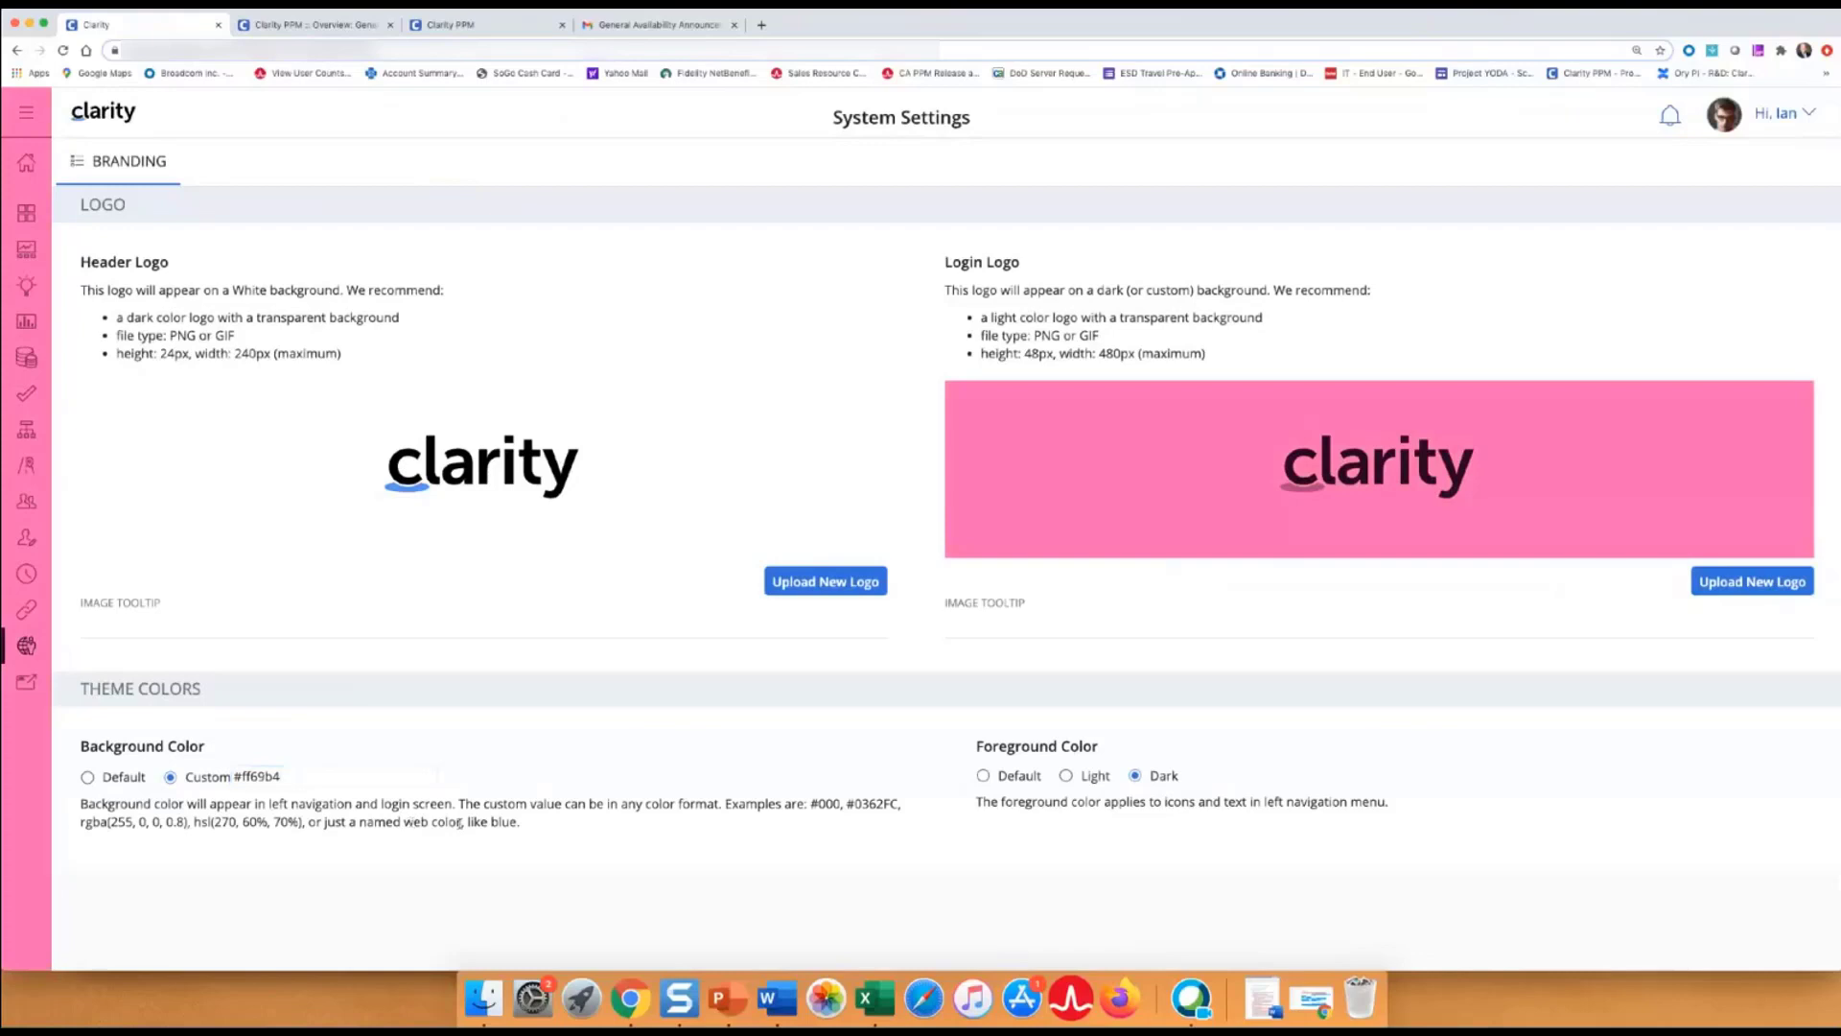
{"action": "left_click", "coordinate": [1065, 778]}
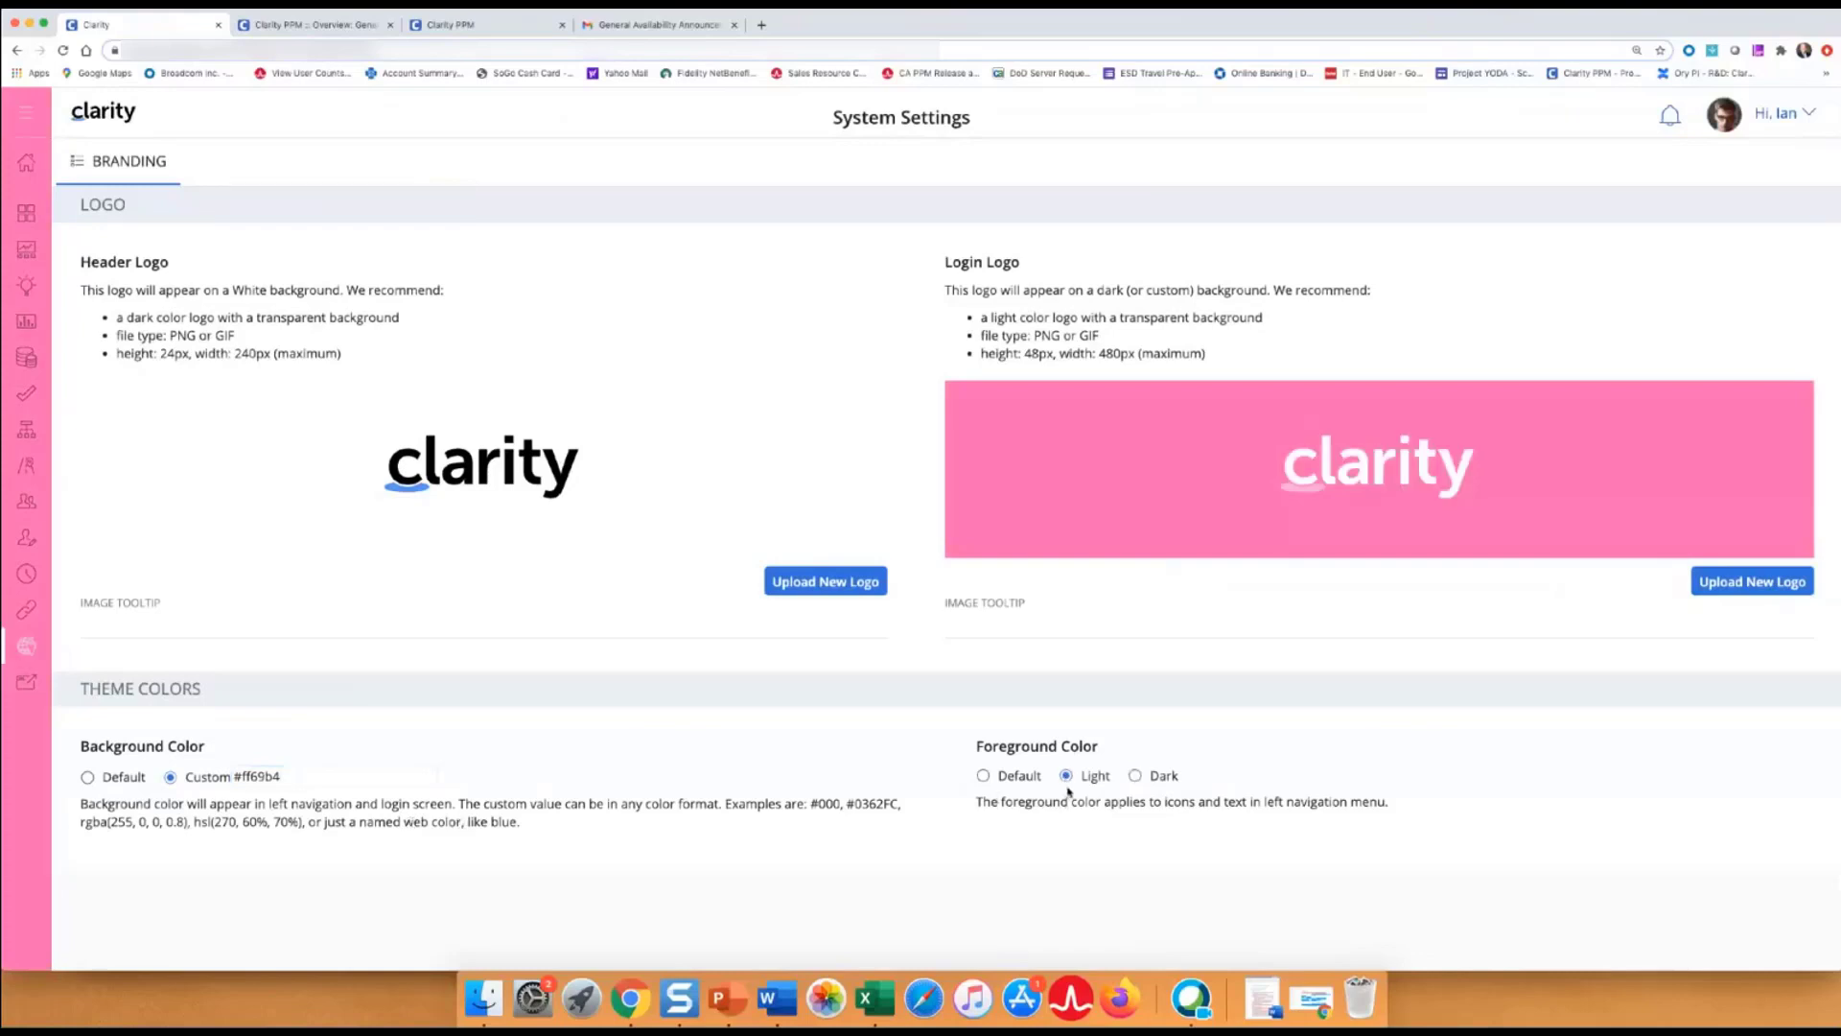
{"action": "left_click", "coordinate": [1136, 776]}
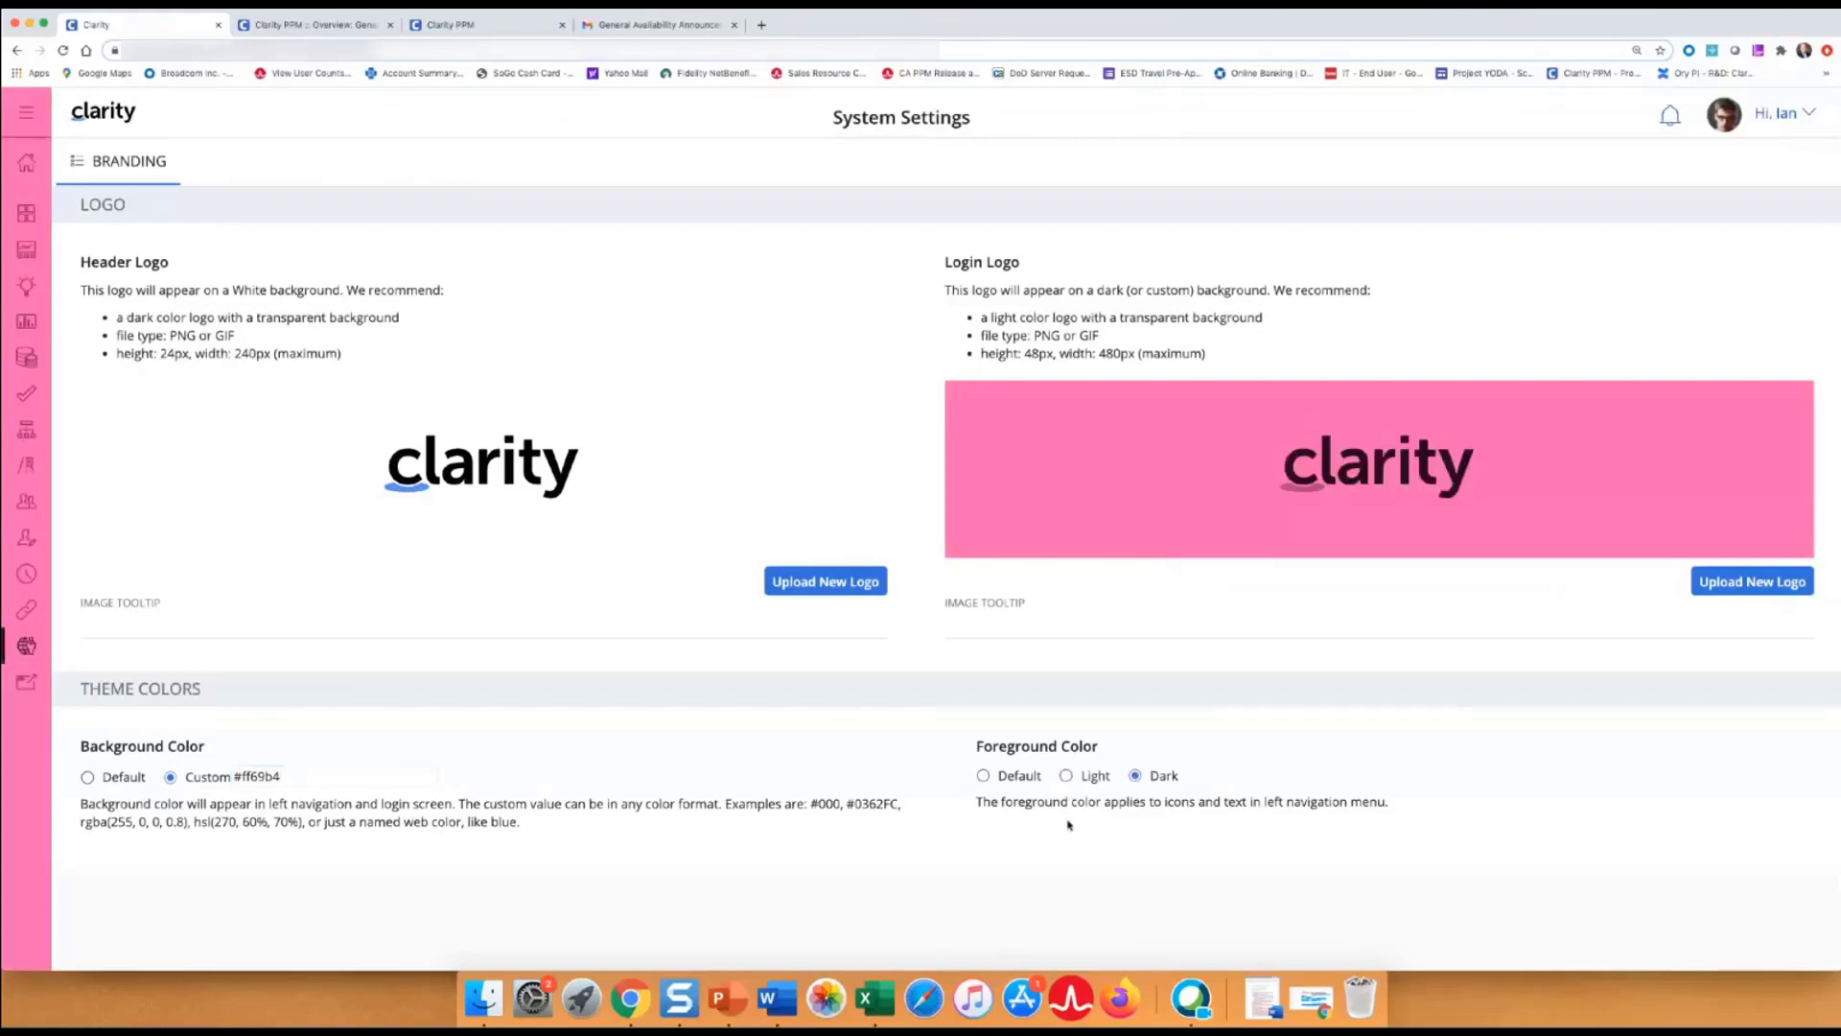
{"action": "left_click_drag", "start_coordinate": [278, 778], "coordinate": [230, 780]}
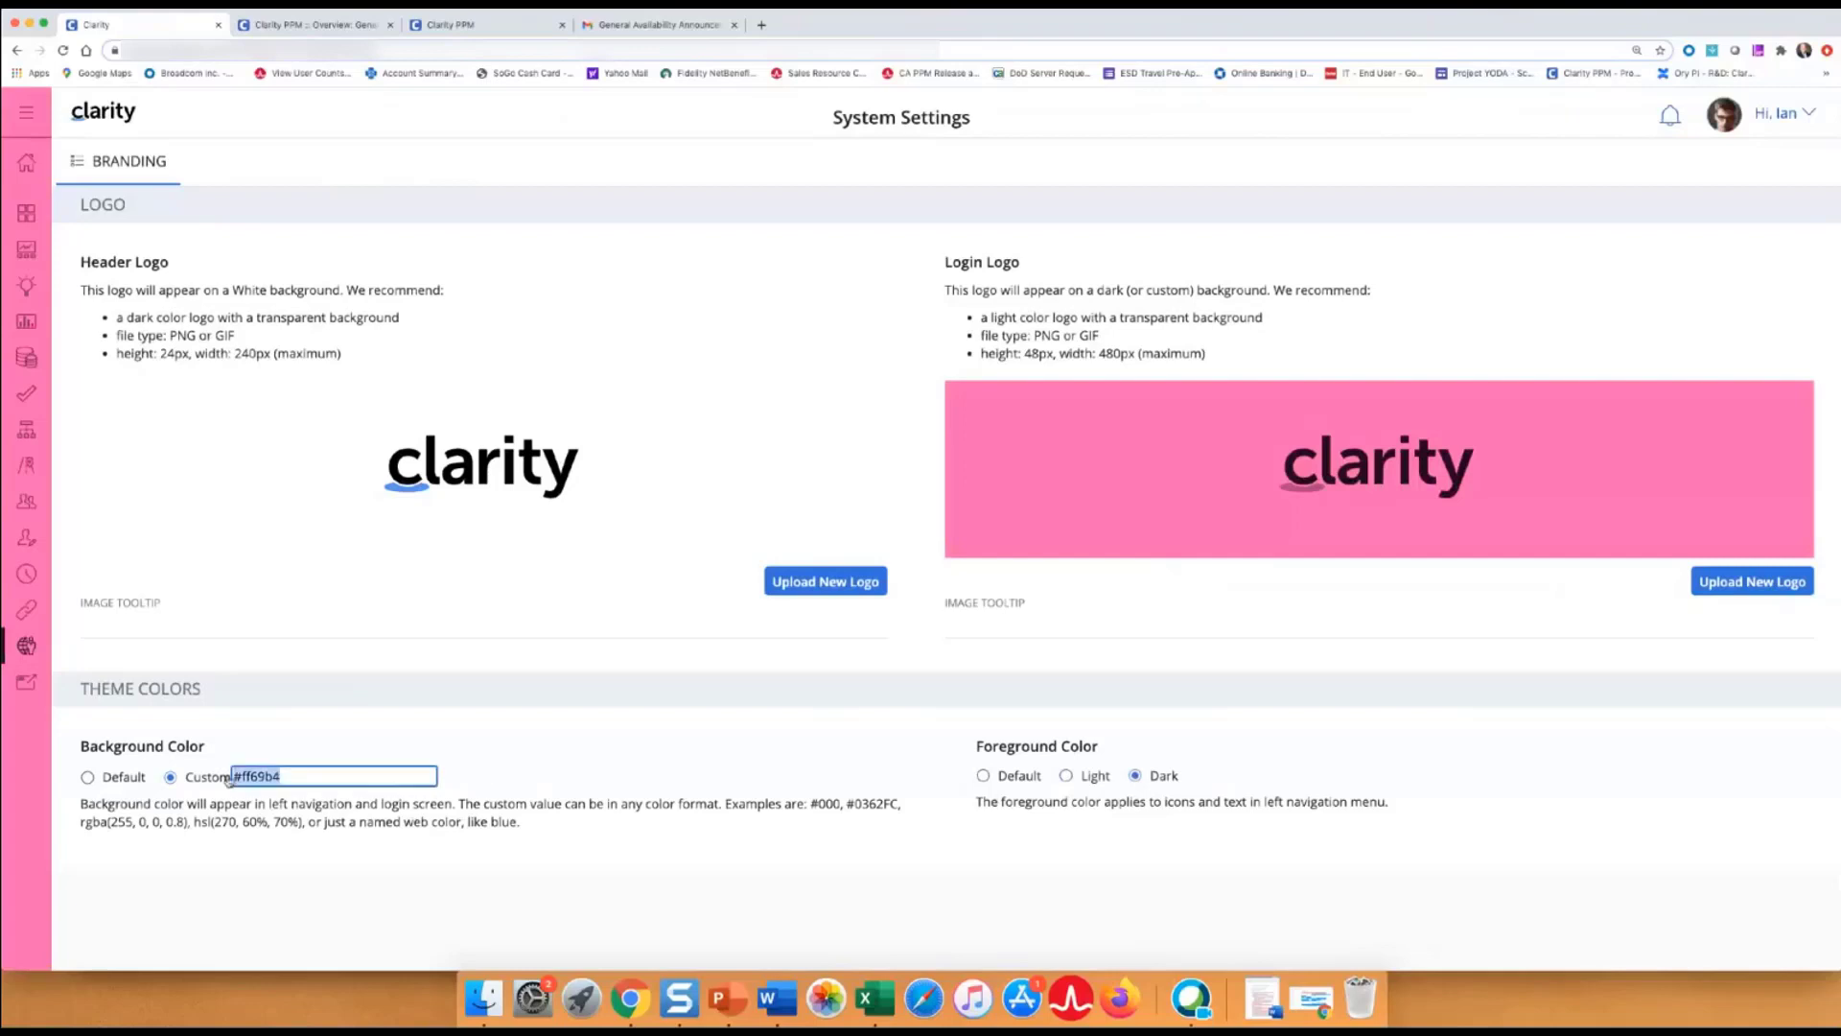
{"action": "type", "text": "red"}
Try red and then green custom backgrounds with a light foreground, then reset the background to Default.
{"action": "left_click", "coordinate": [227, 875]}
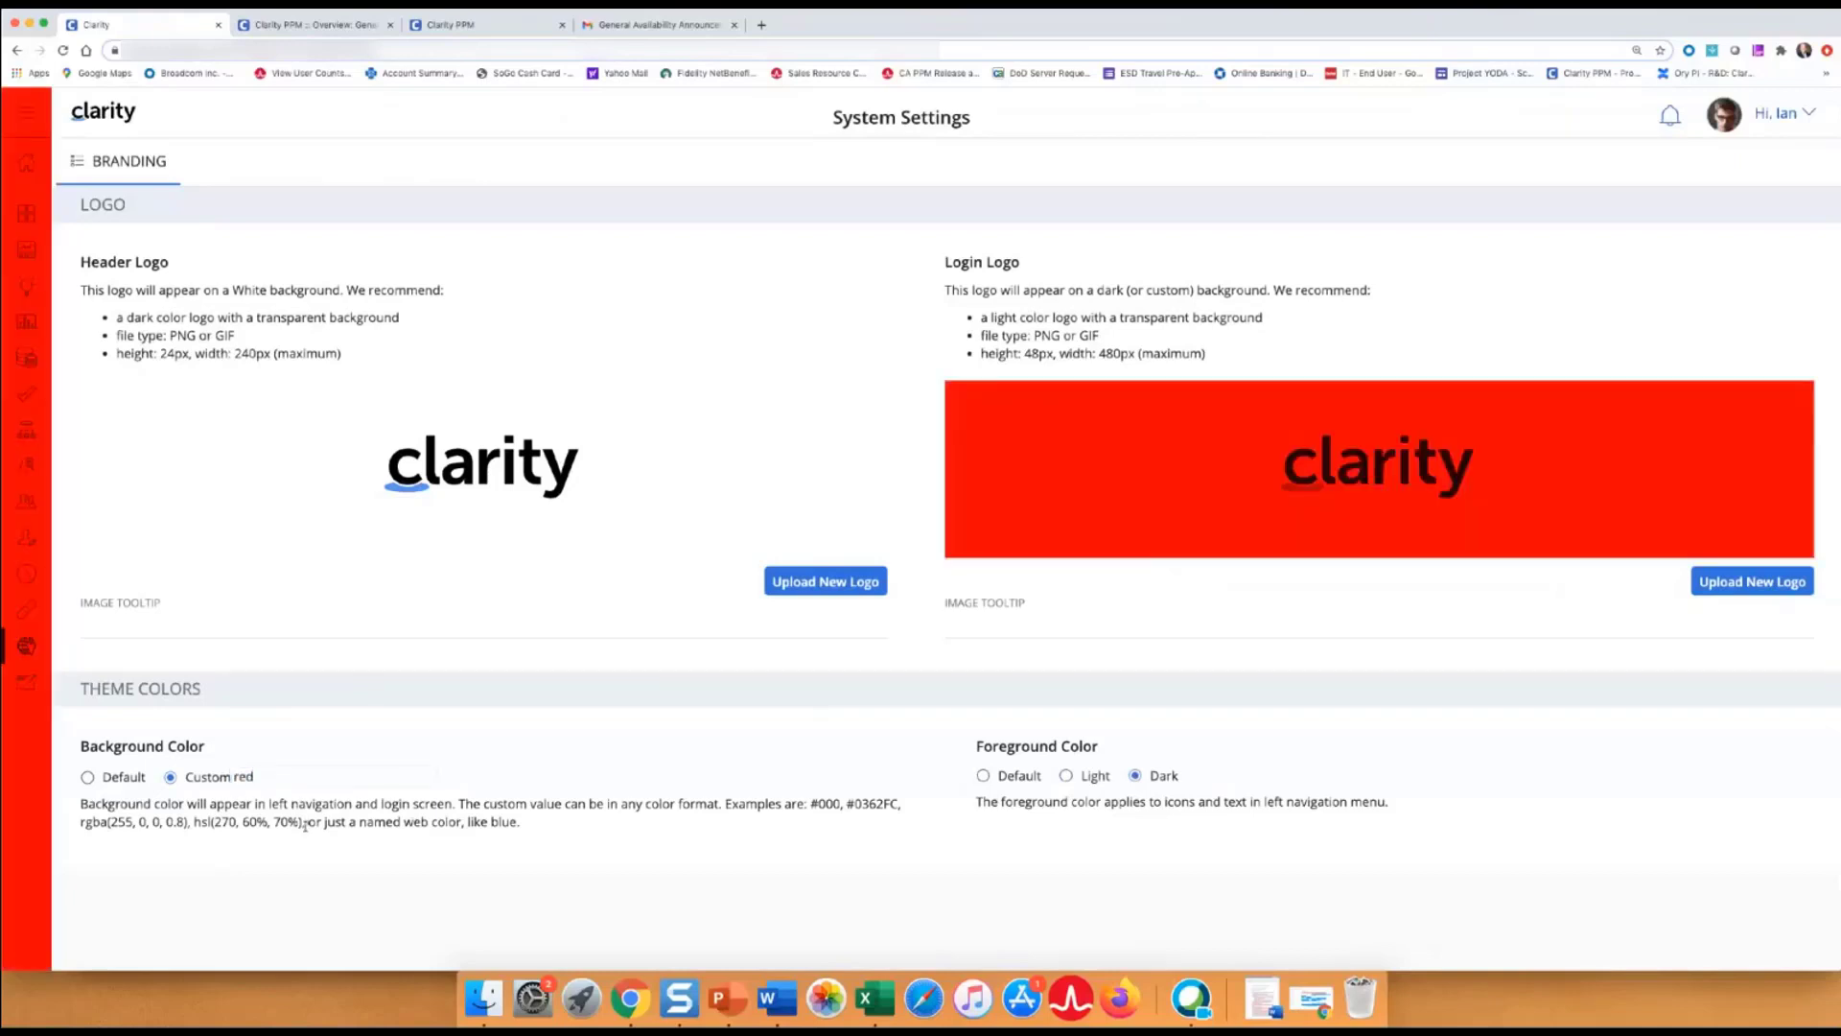
{"action": "double_click", "coordinate": [247, 774]}
{"action": "type", "text": "green"}
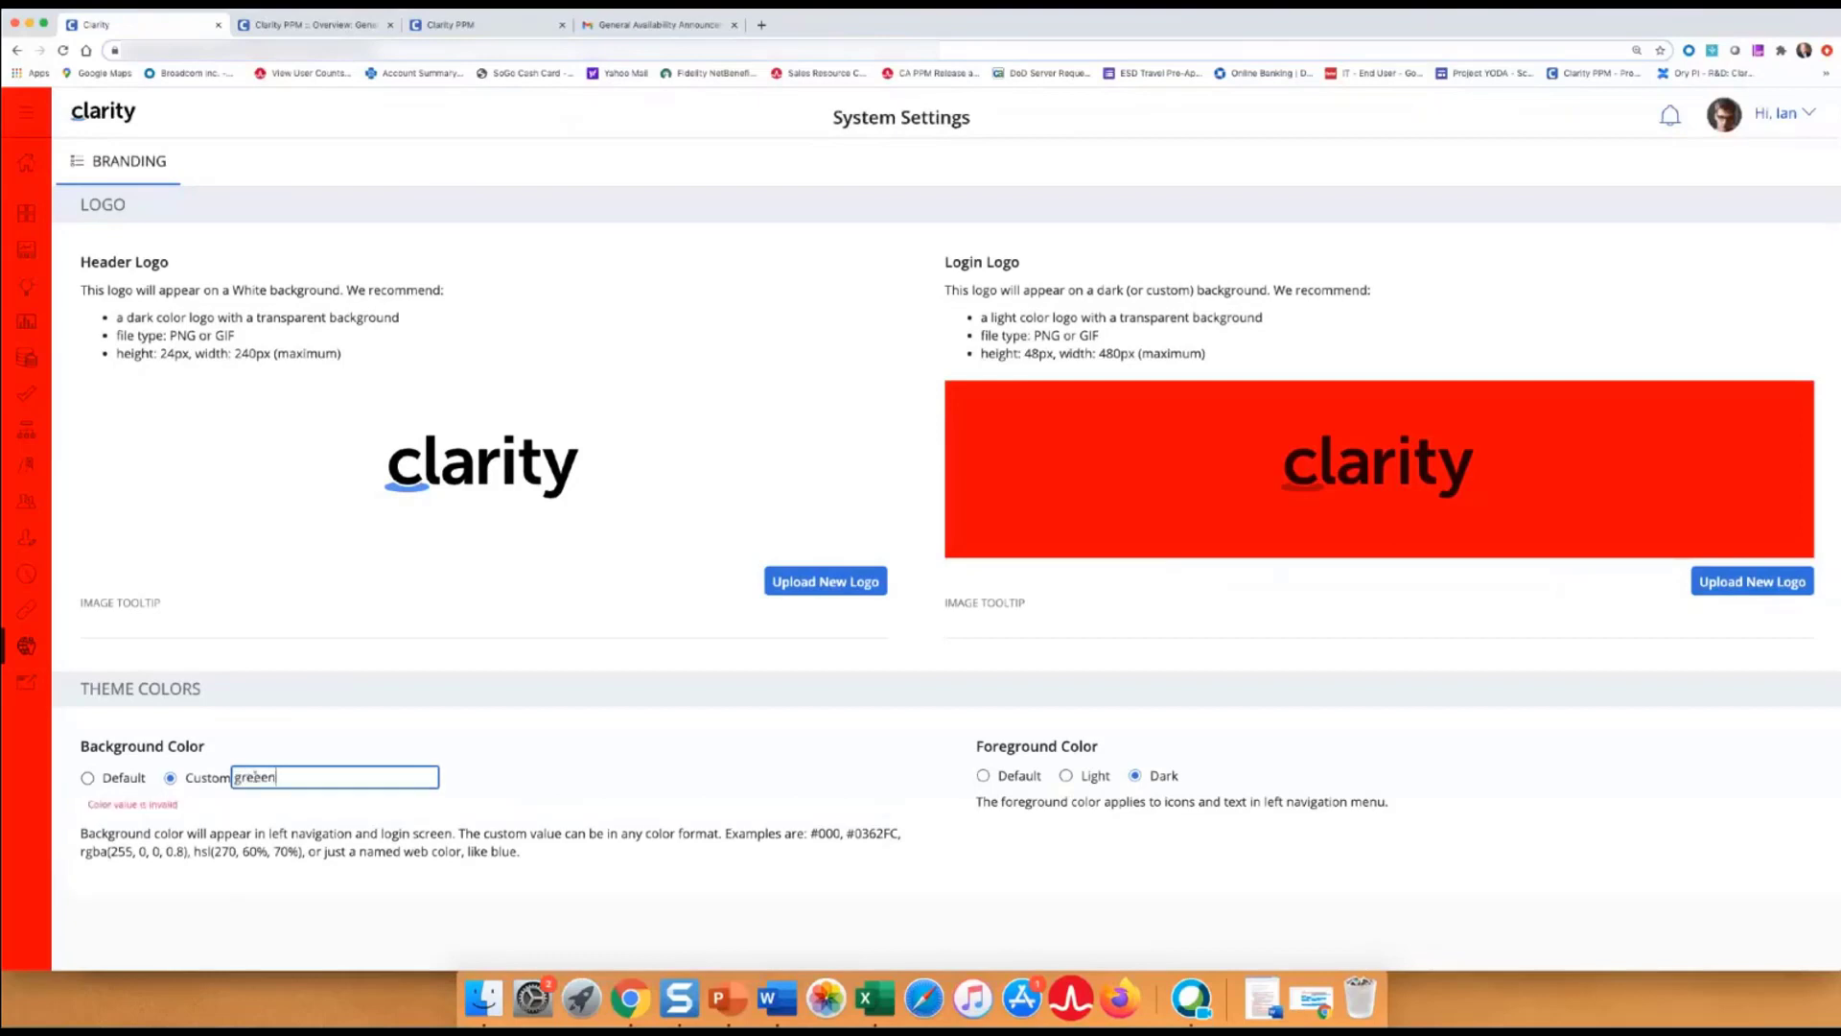
{"action": "key", "text": "BackSpace"}
{"action": "left_click", "coordinate": [359, 832]}
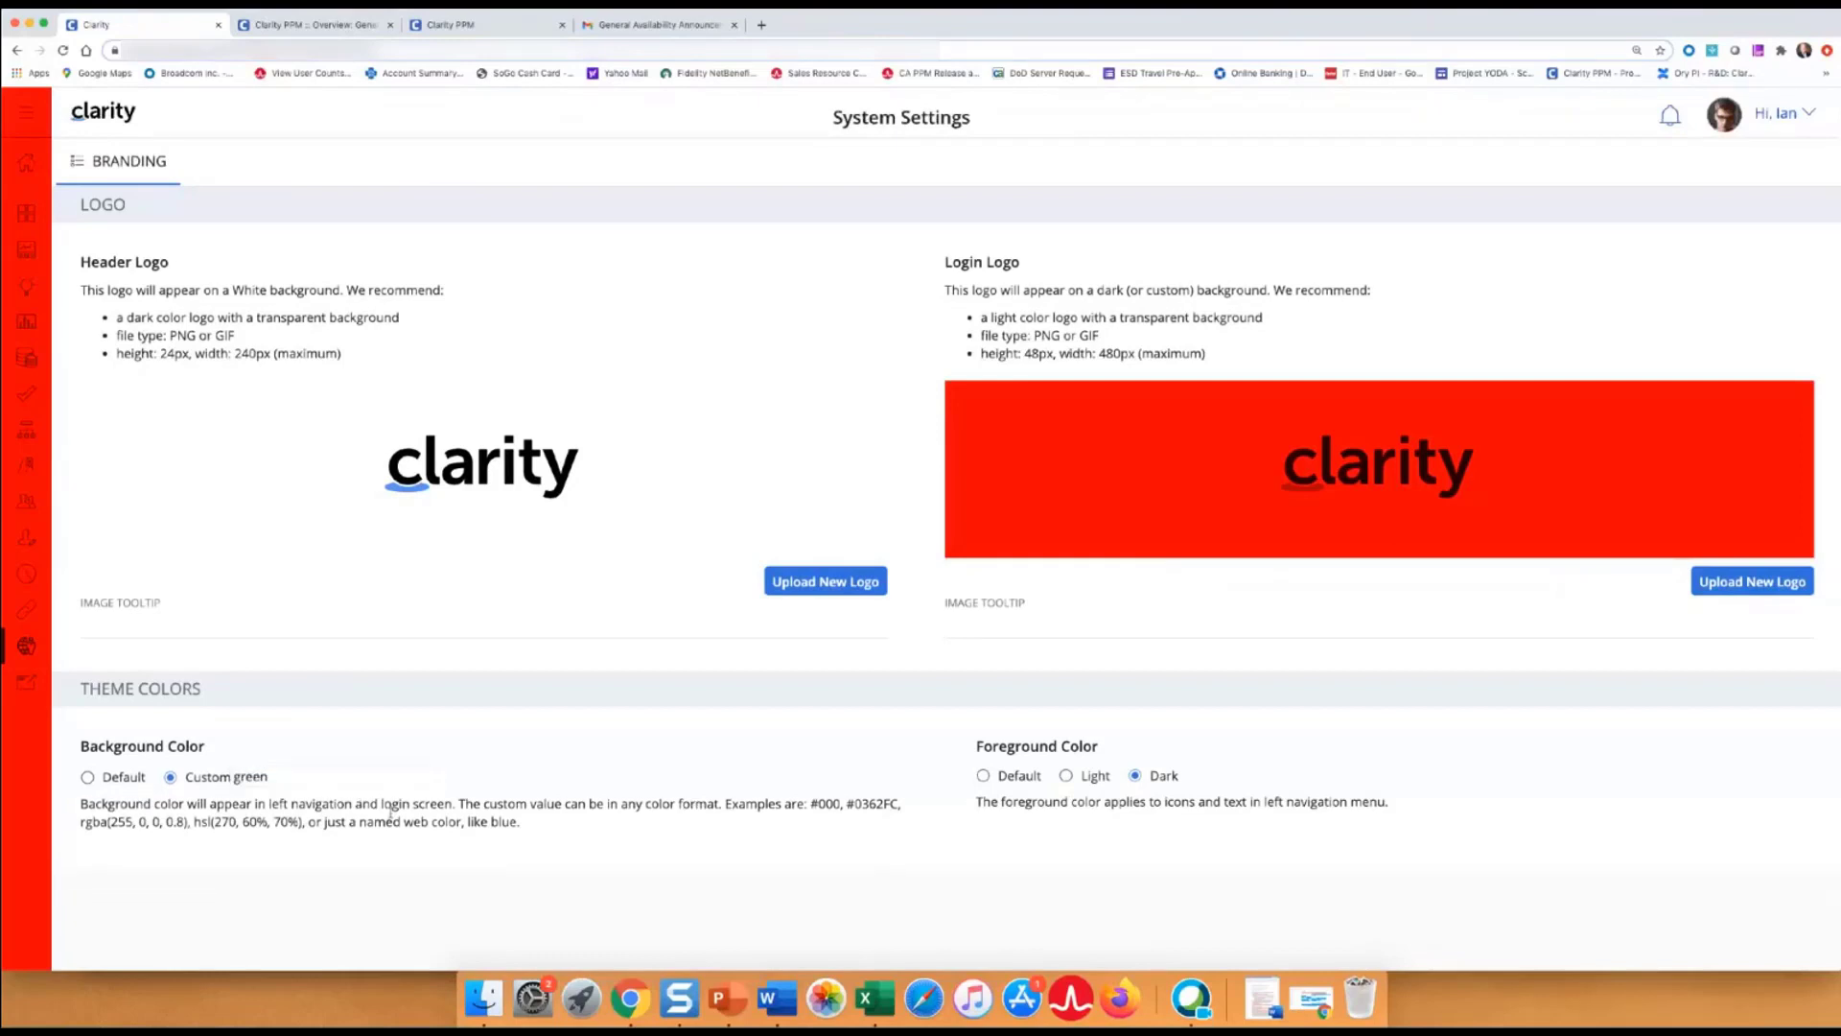
{"action": "left_click", "coordinate": [1065, 776]}
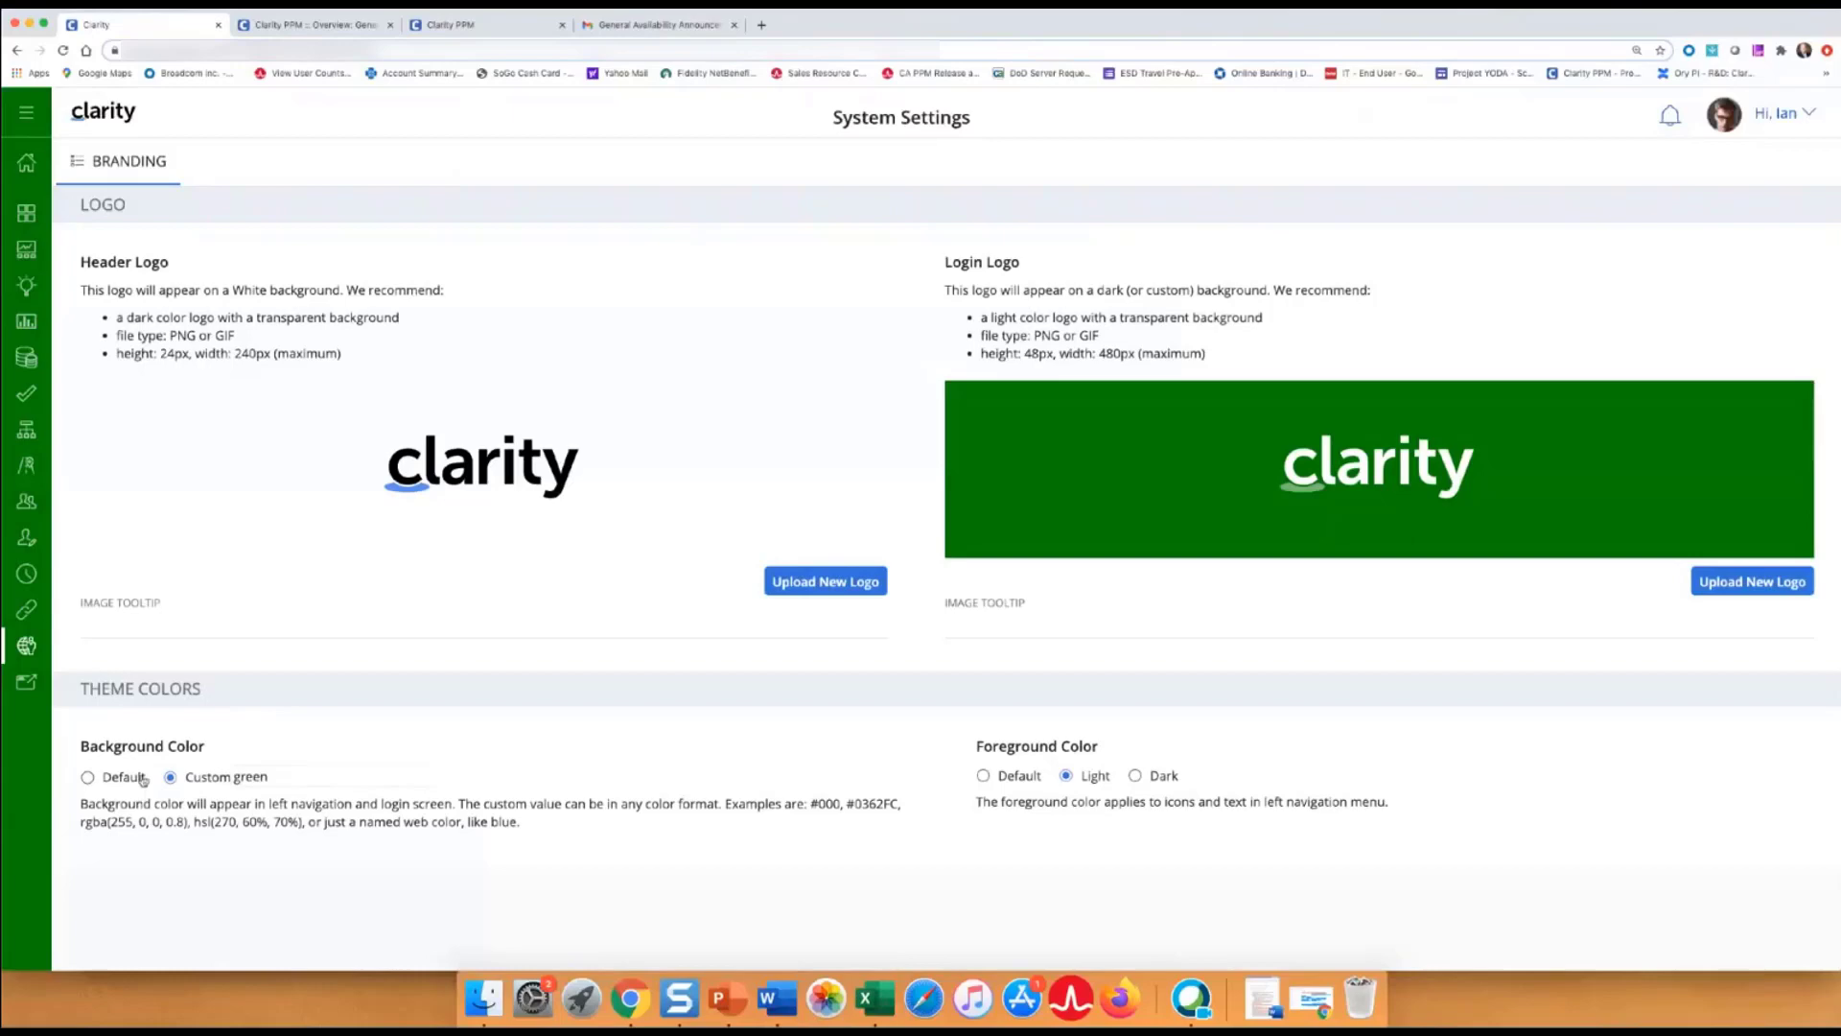
{"action": "left_click", "coordinate": [87, 777]}
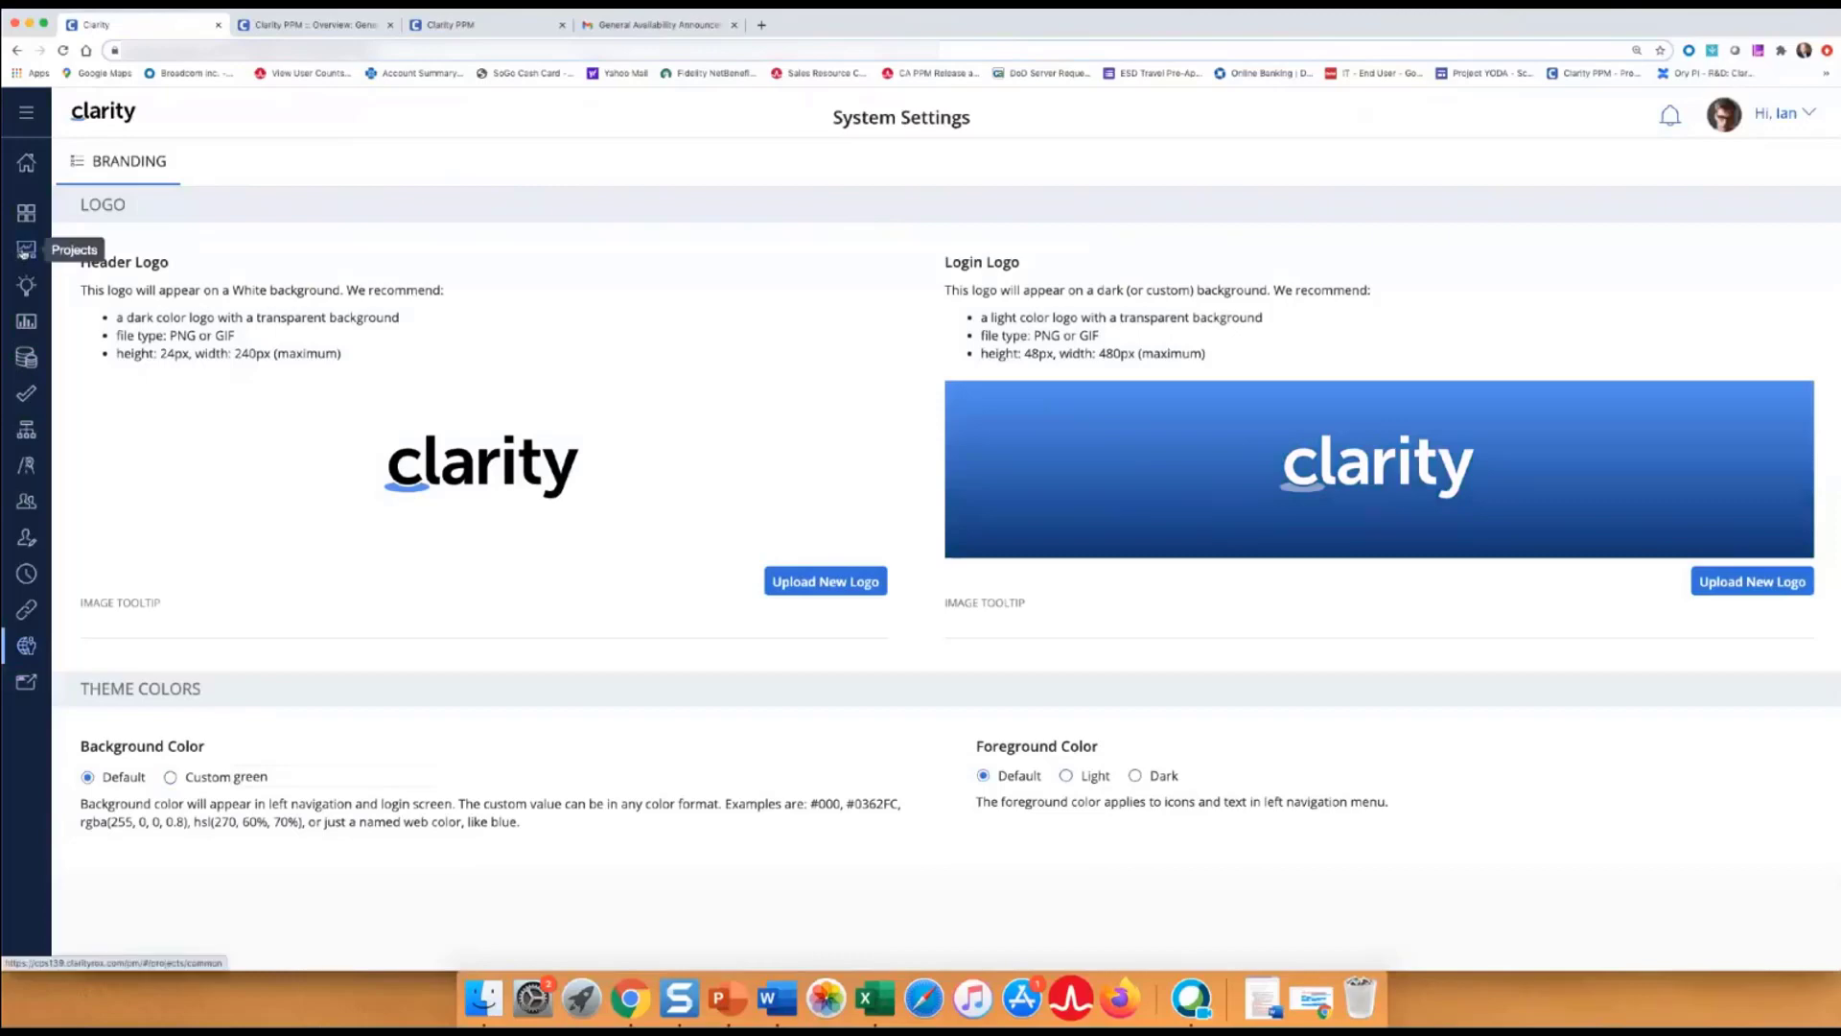
Switch the projects grid to PMO High Risk View, widen the Active column, and save the view.
{"action": "left_click", "coordinate": [24, 251]}
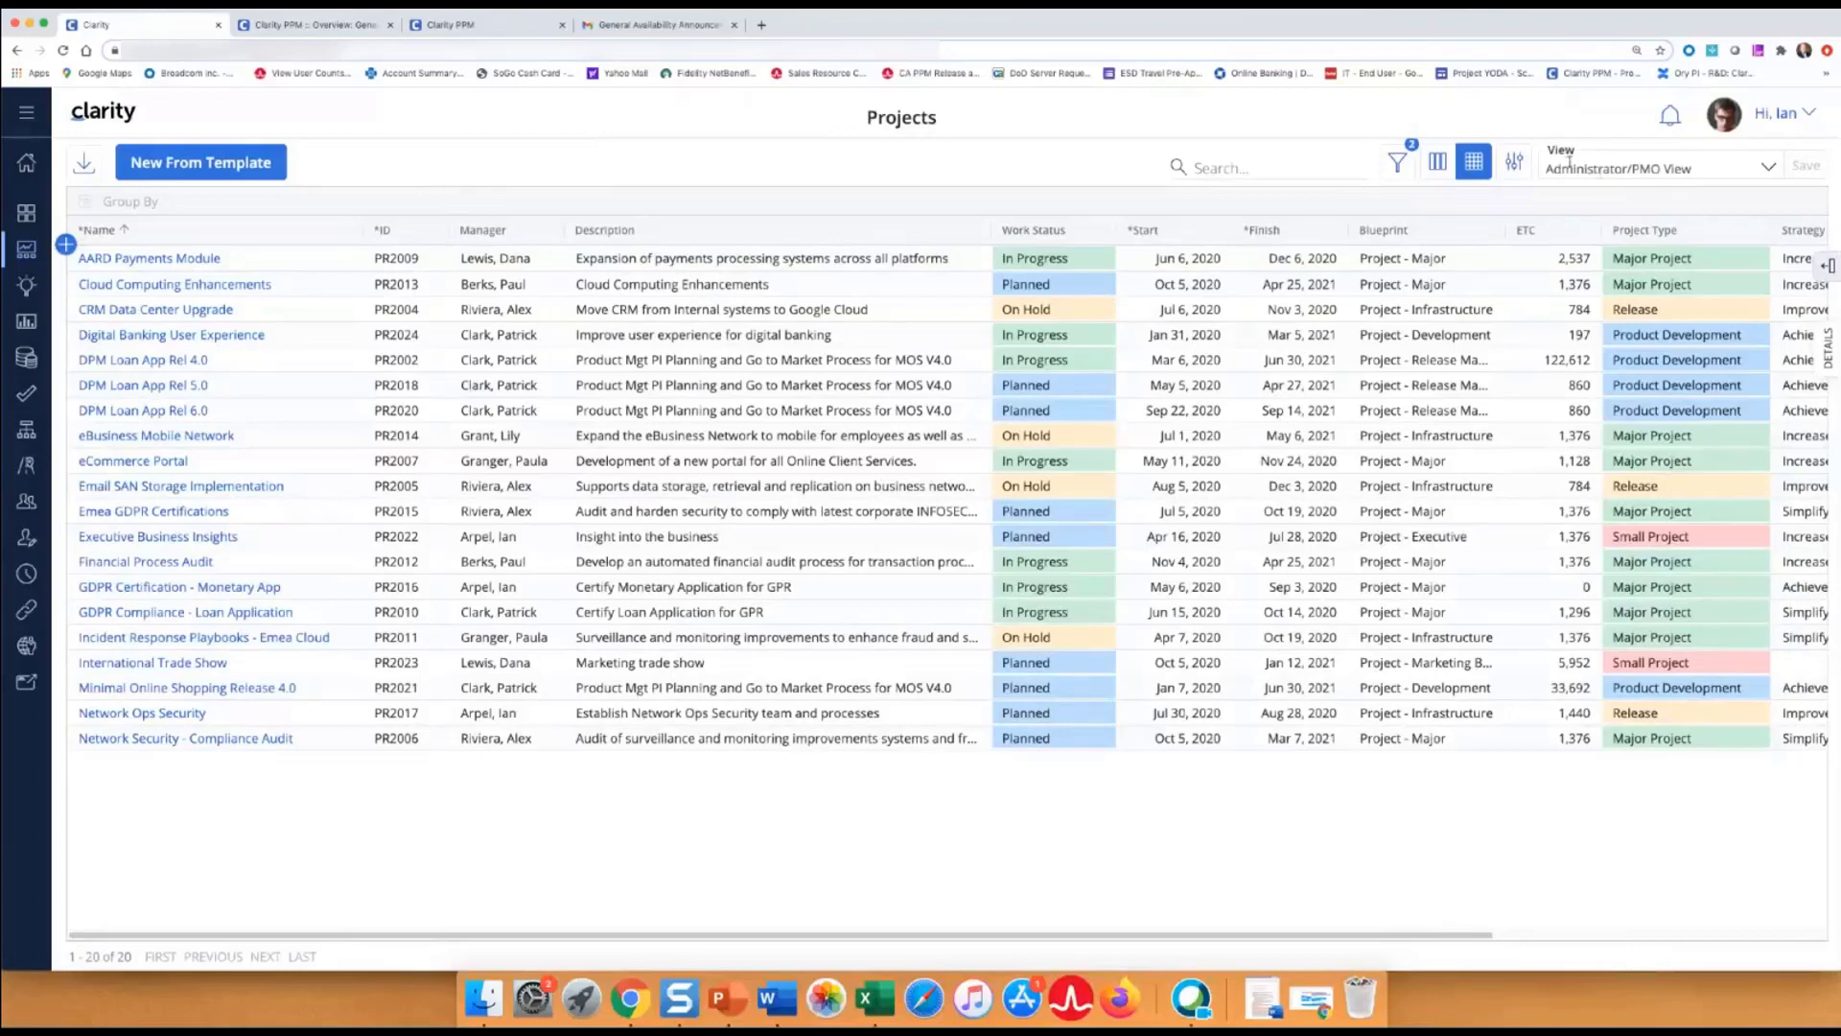
{"action": "left_click", "coordinate": [1770, 169]}
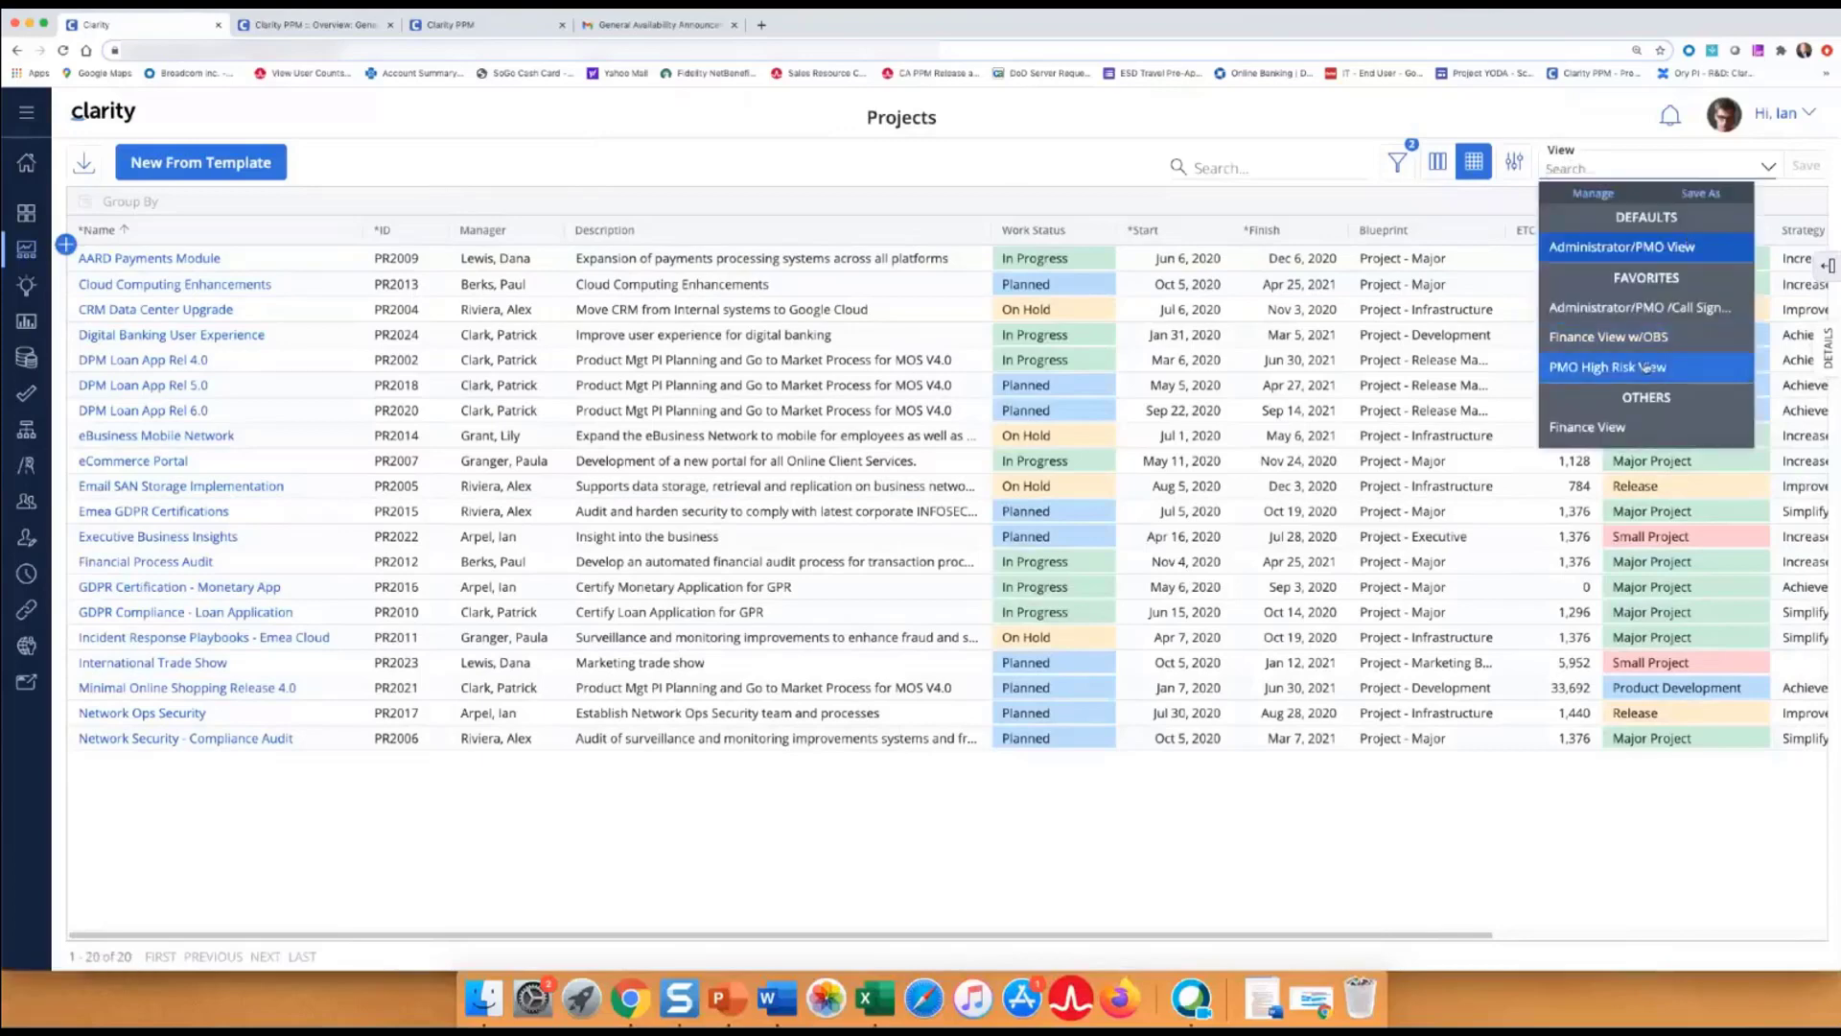
{"action": "left_click", "coordinate": [1647, 367]}
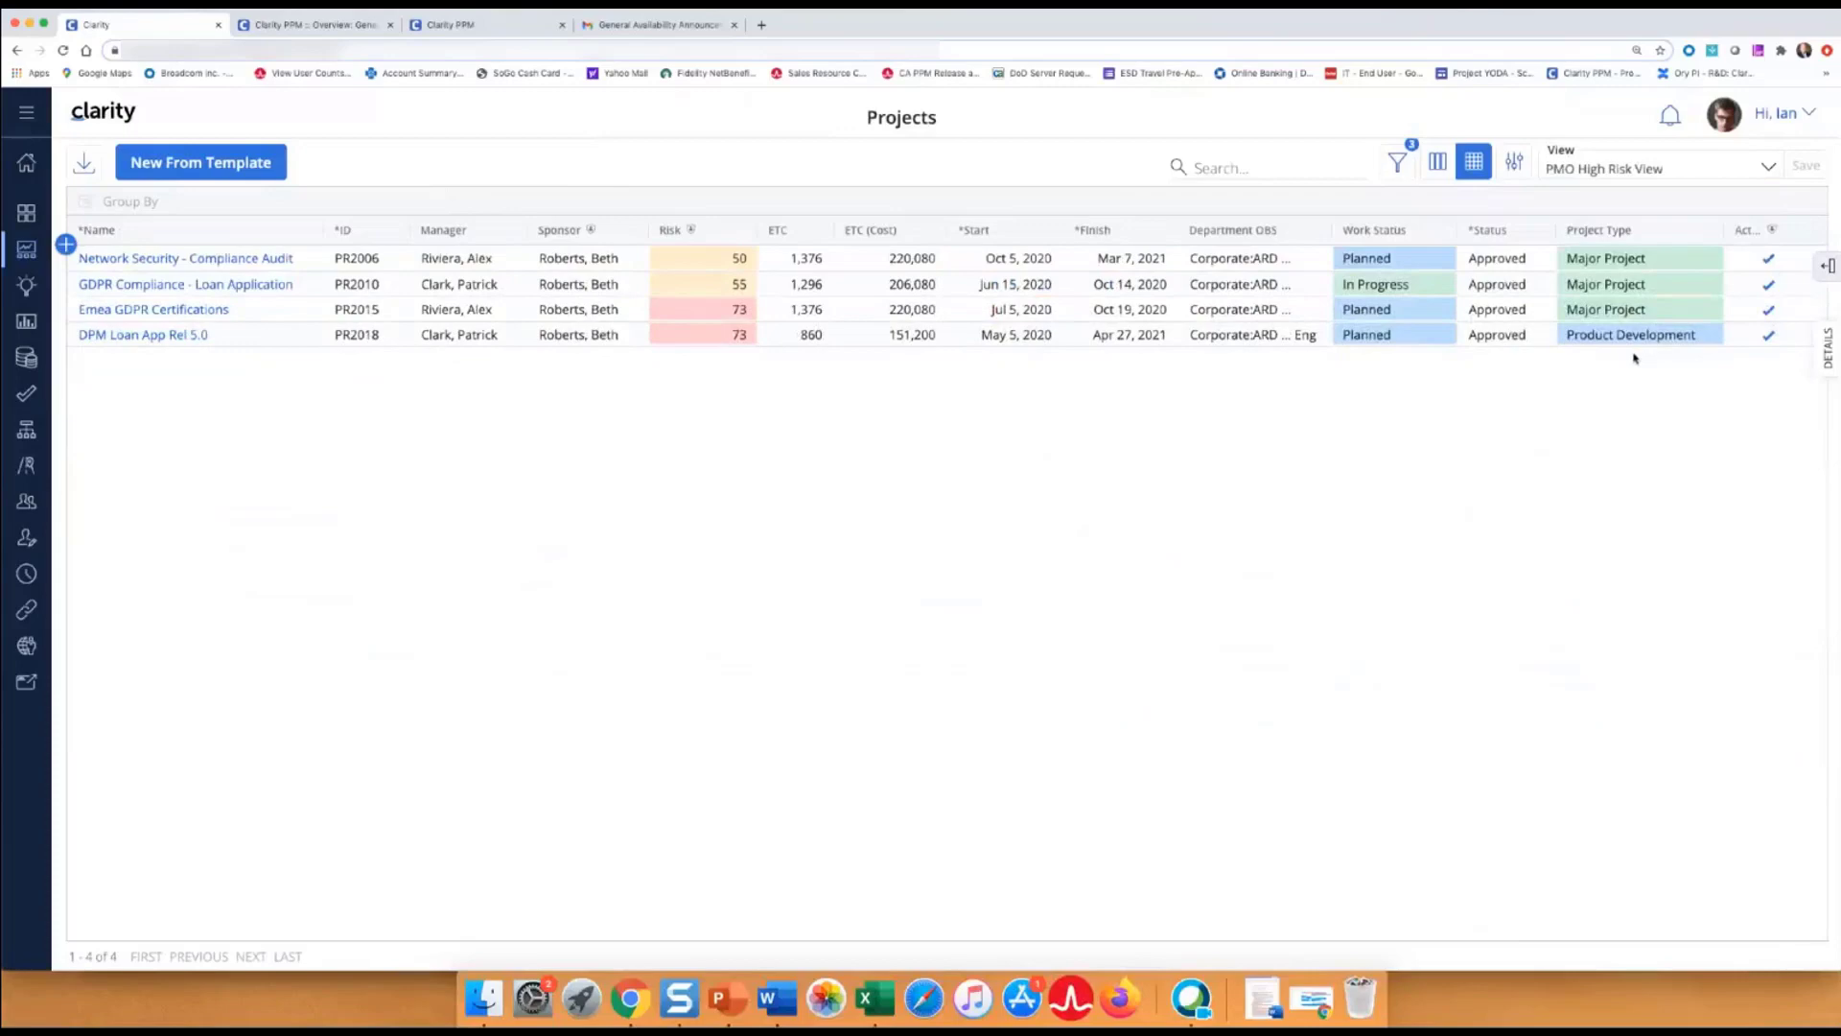
{"action": "key", "text": "super+equal"}
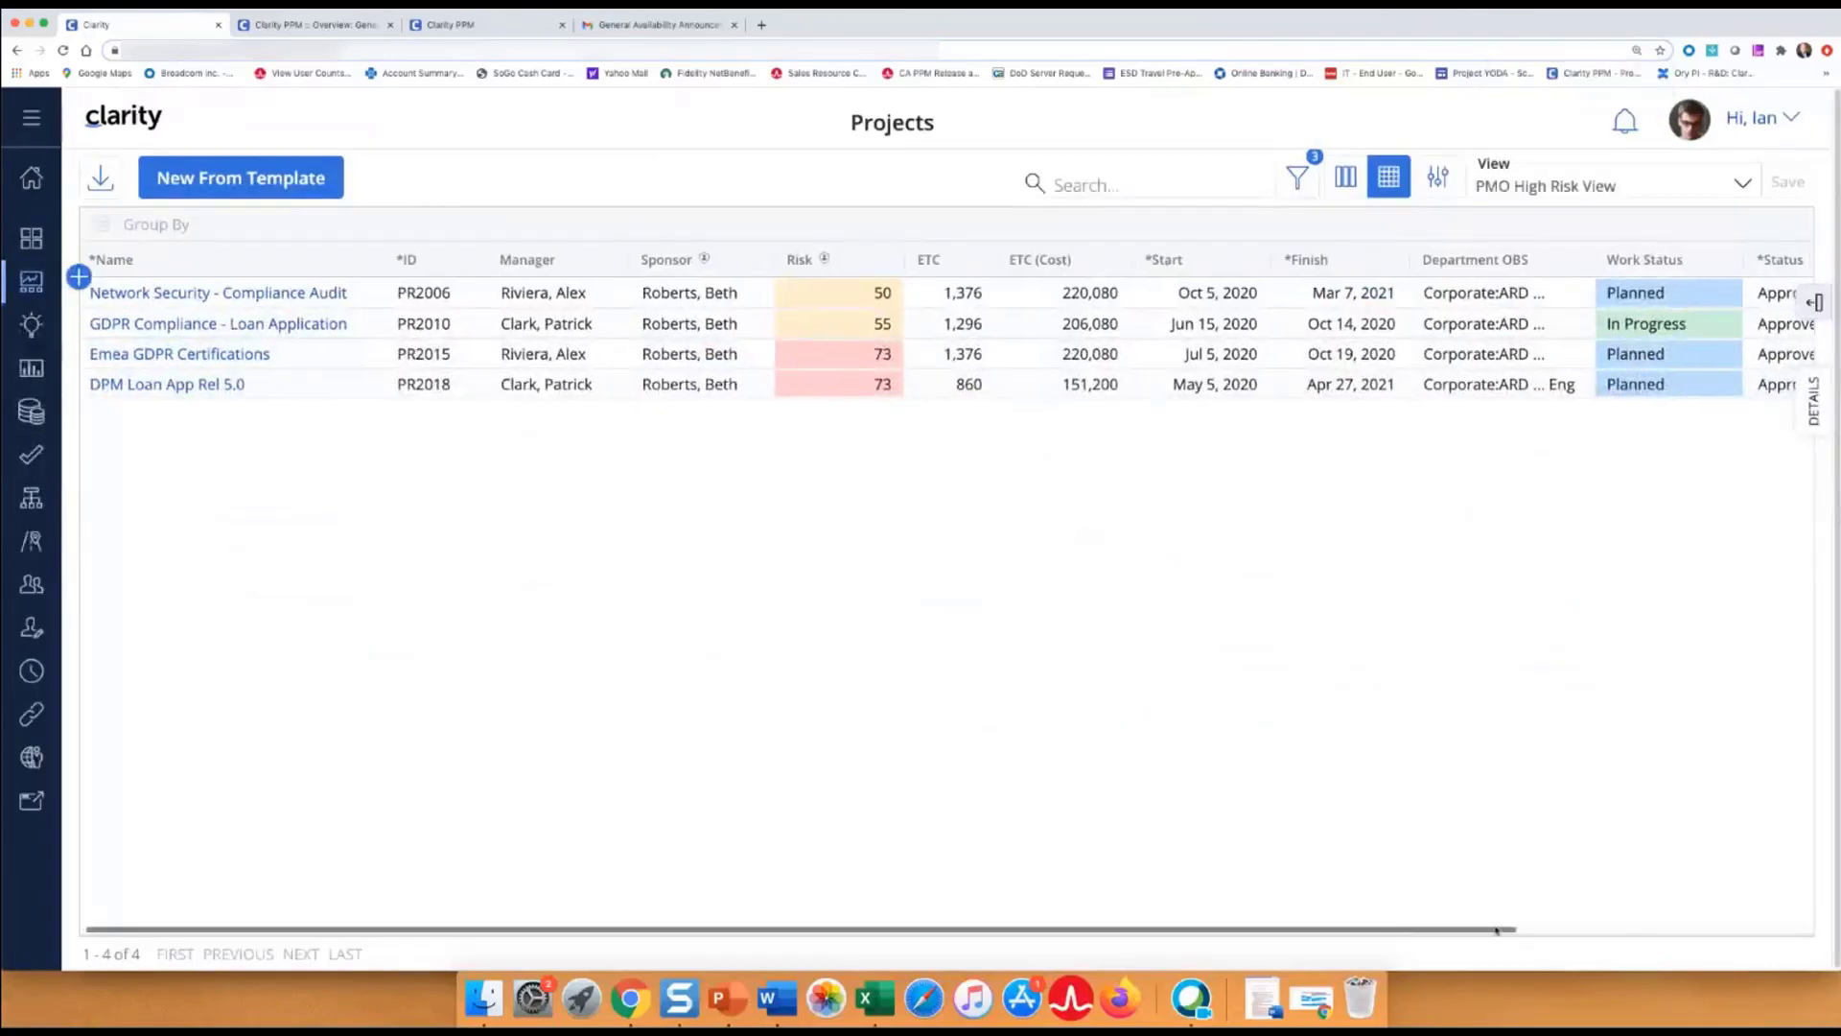
{"action": "left_click_drag", "start_coordinate": [1387, 931], "coordinate": [1714, 929]}
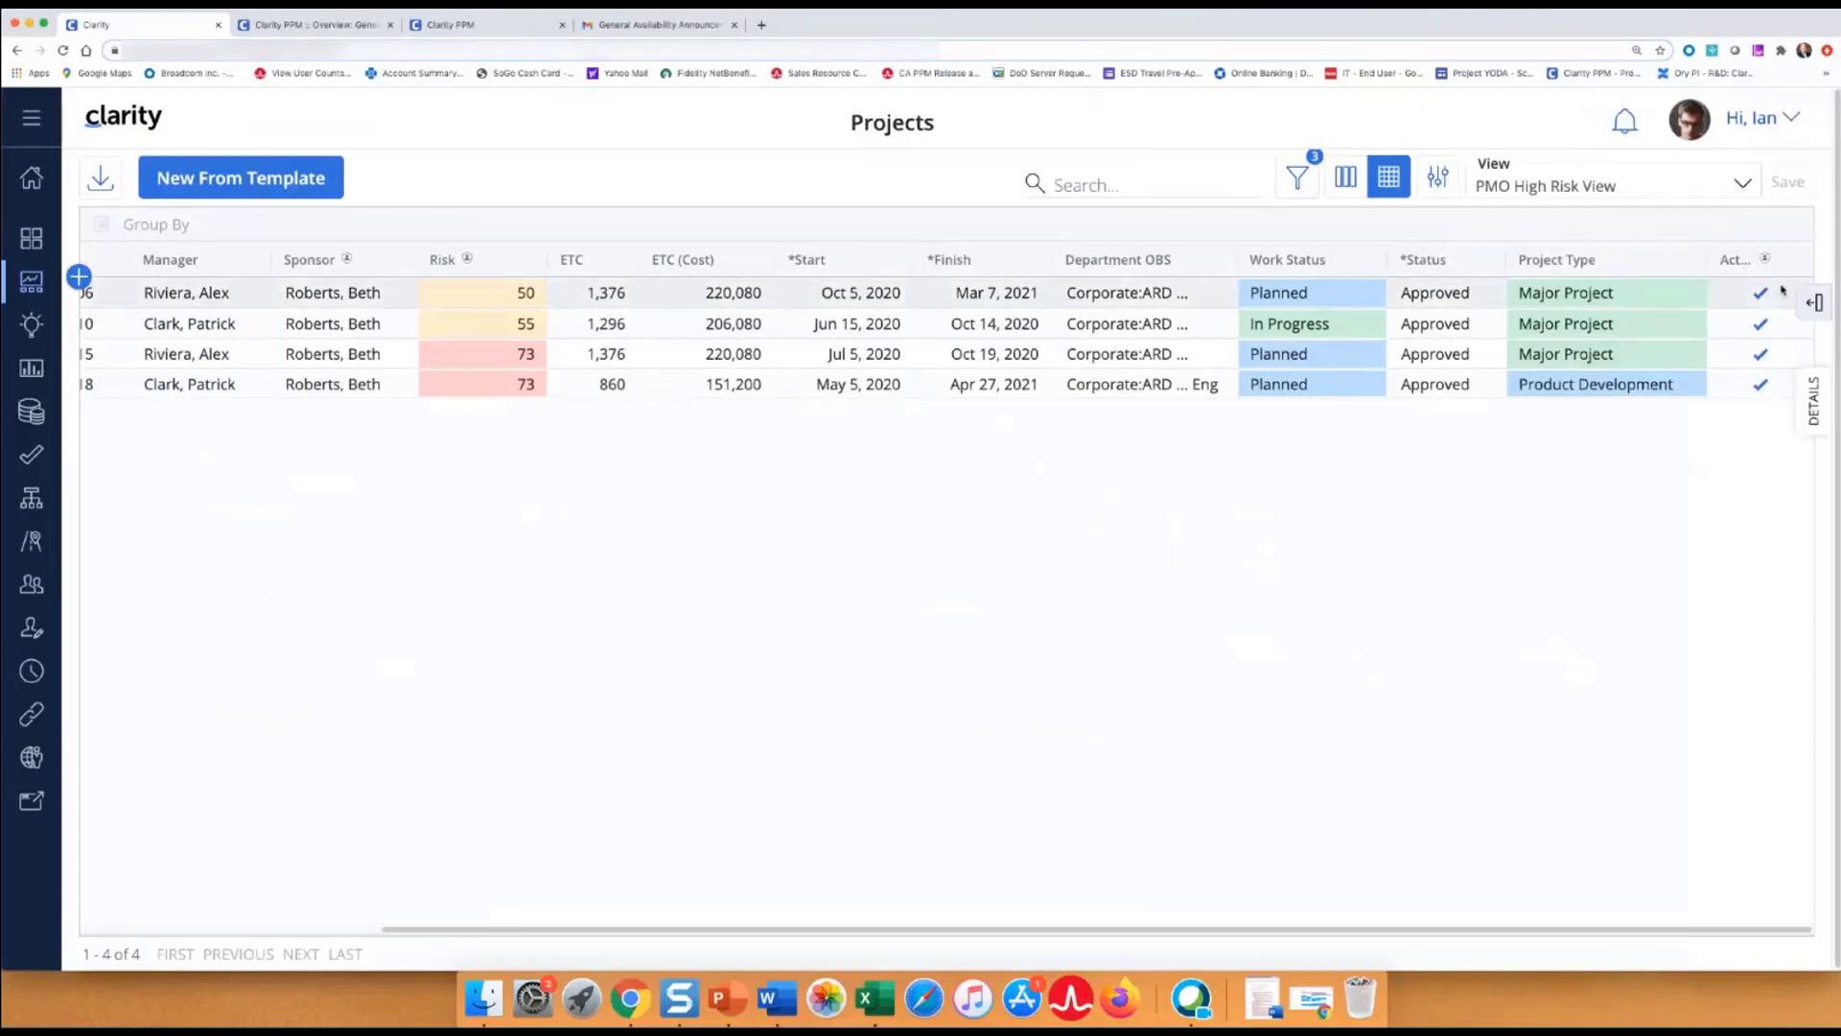
{"action": "left_click_drag", "start_coordinate": [1813, 263], "coordinate": [1838, 268]}
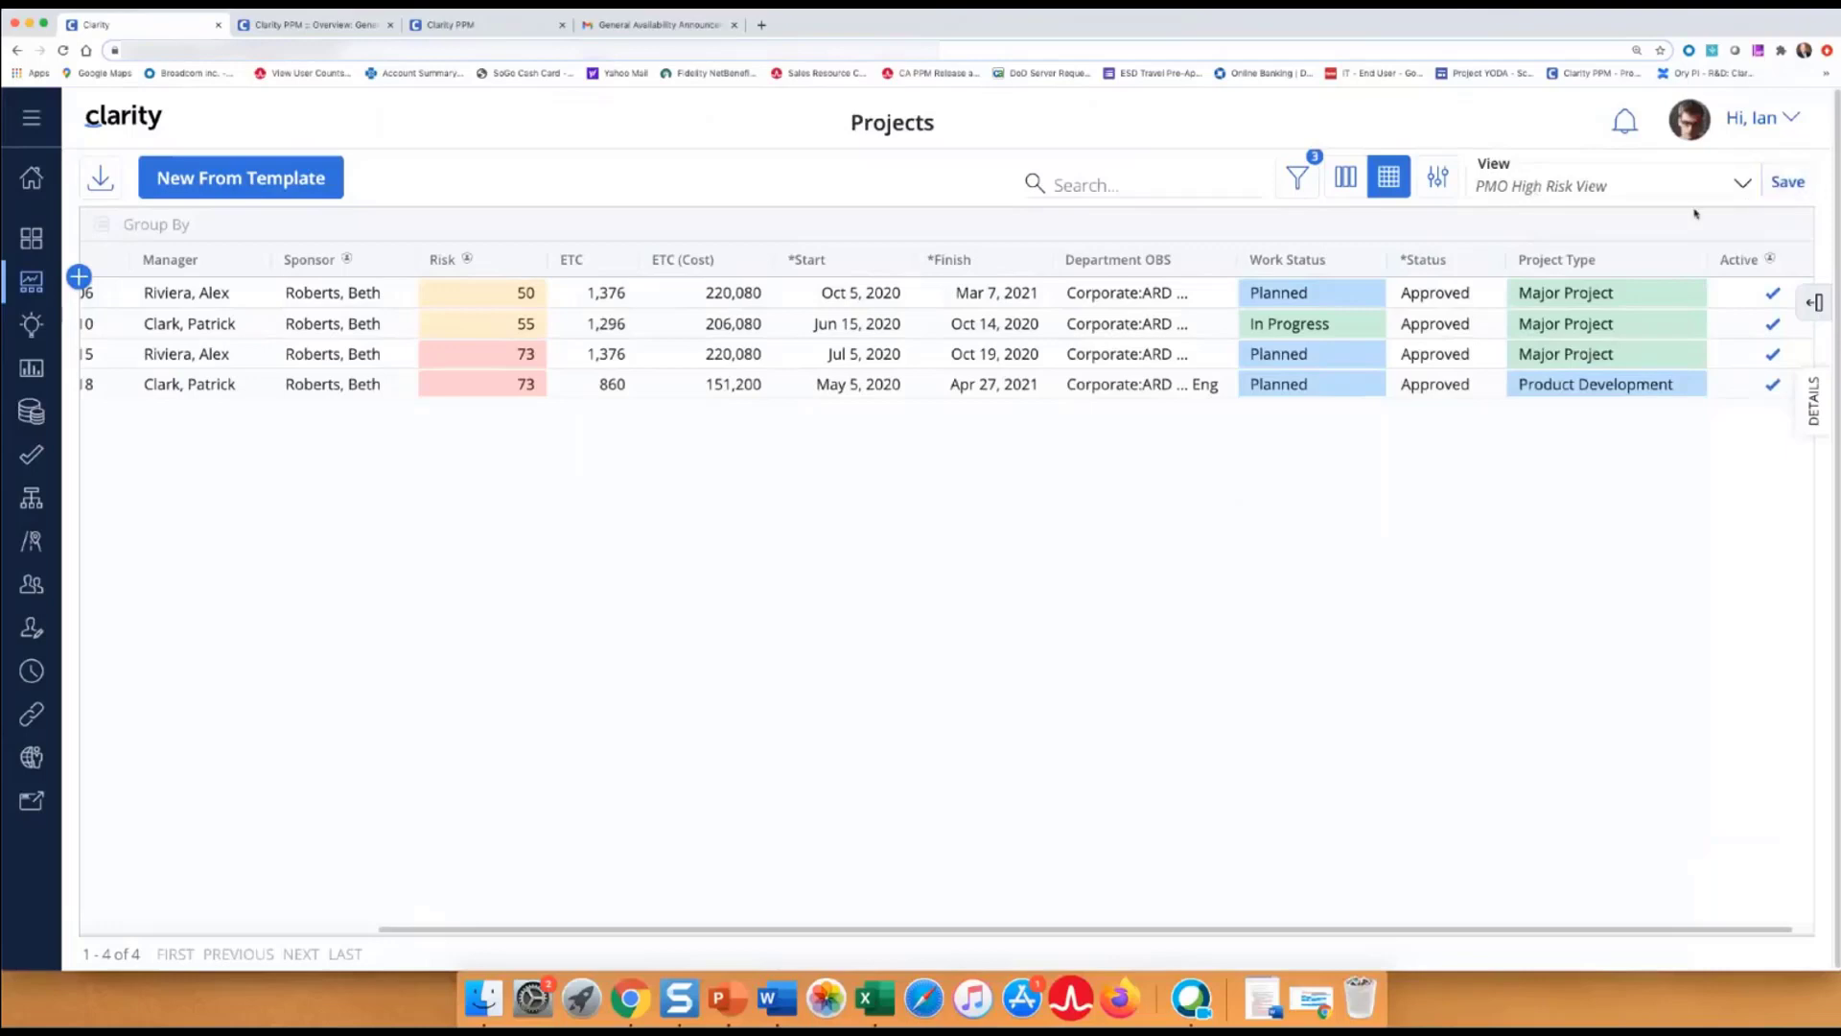
{"action": "left_click", "coordinate": [1788, 182]}
Return to the Administrator/PMO View, keeping the changes made to PMO High Risk View.
{"action": "key", "text": "super+minus"}
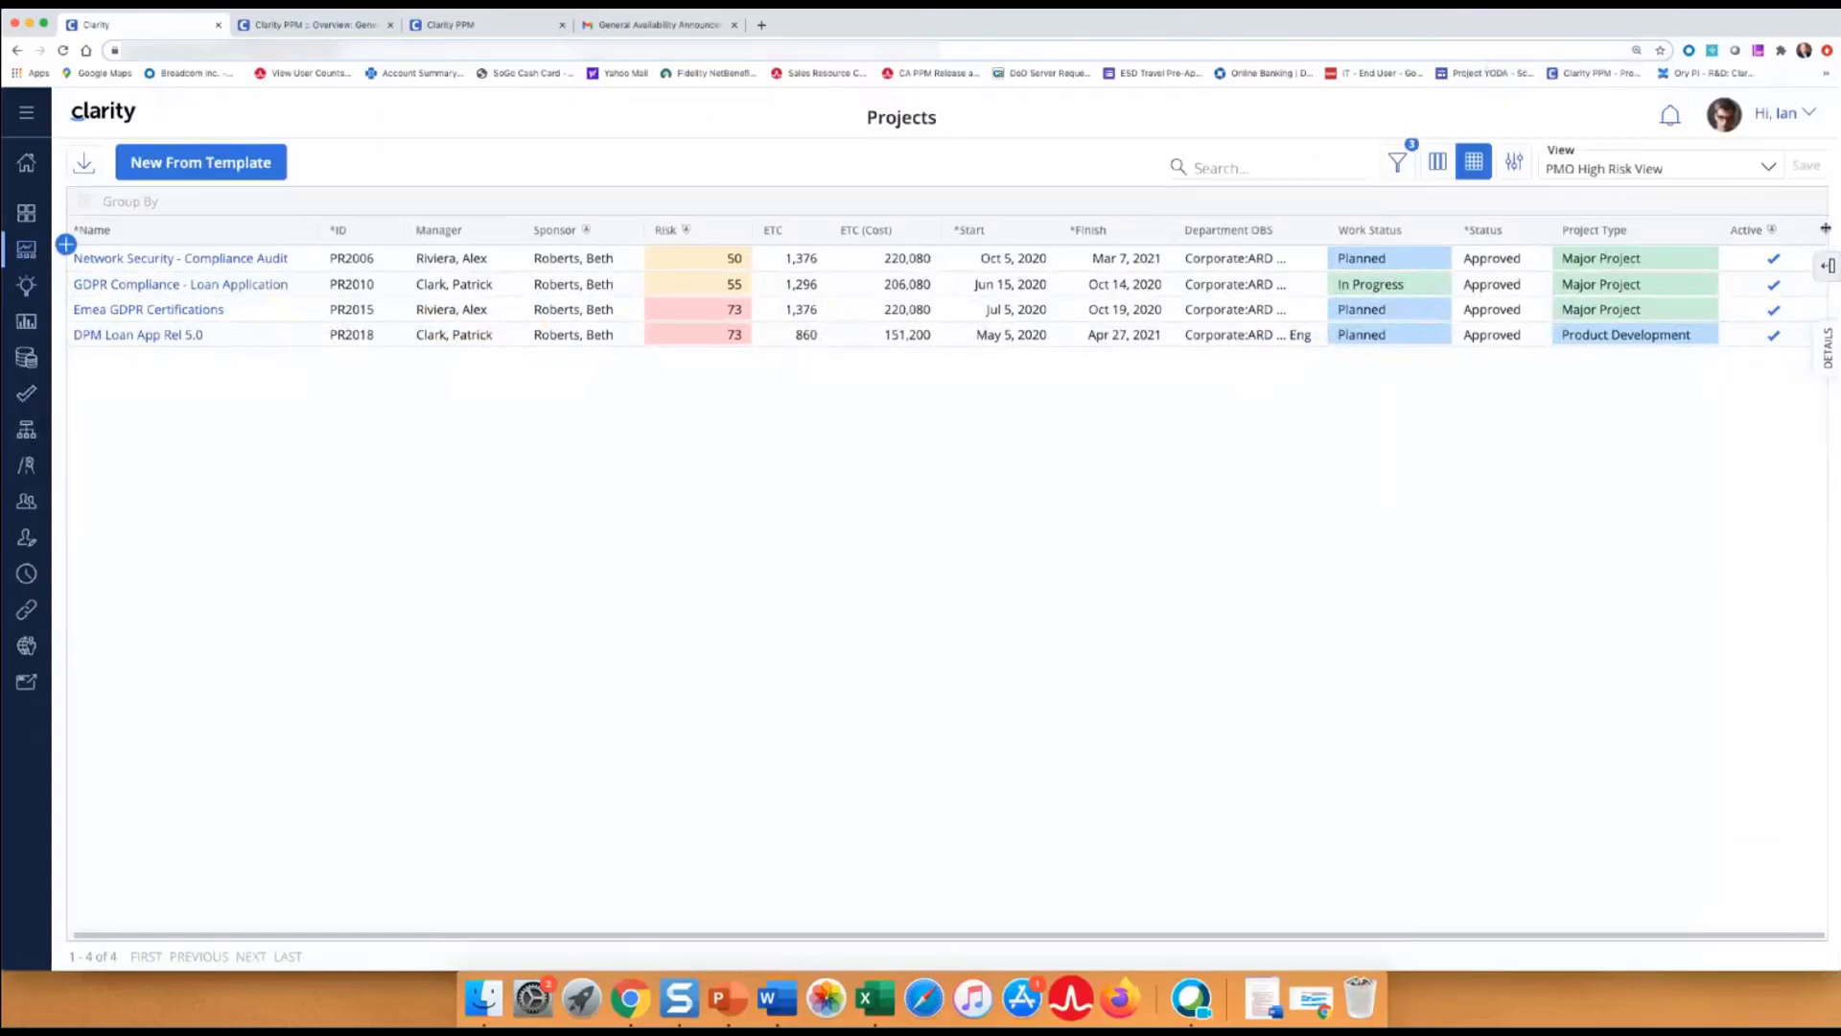
{"action": "left_click_drag", "start_coordinate": [1825, 228], "coordinate": [1801, 231]}
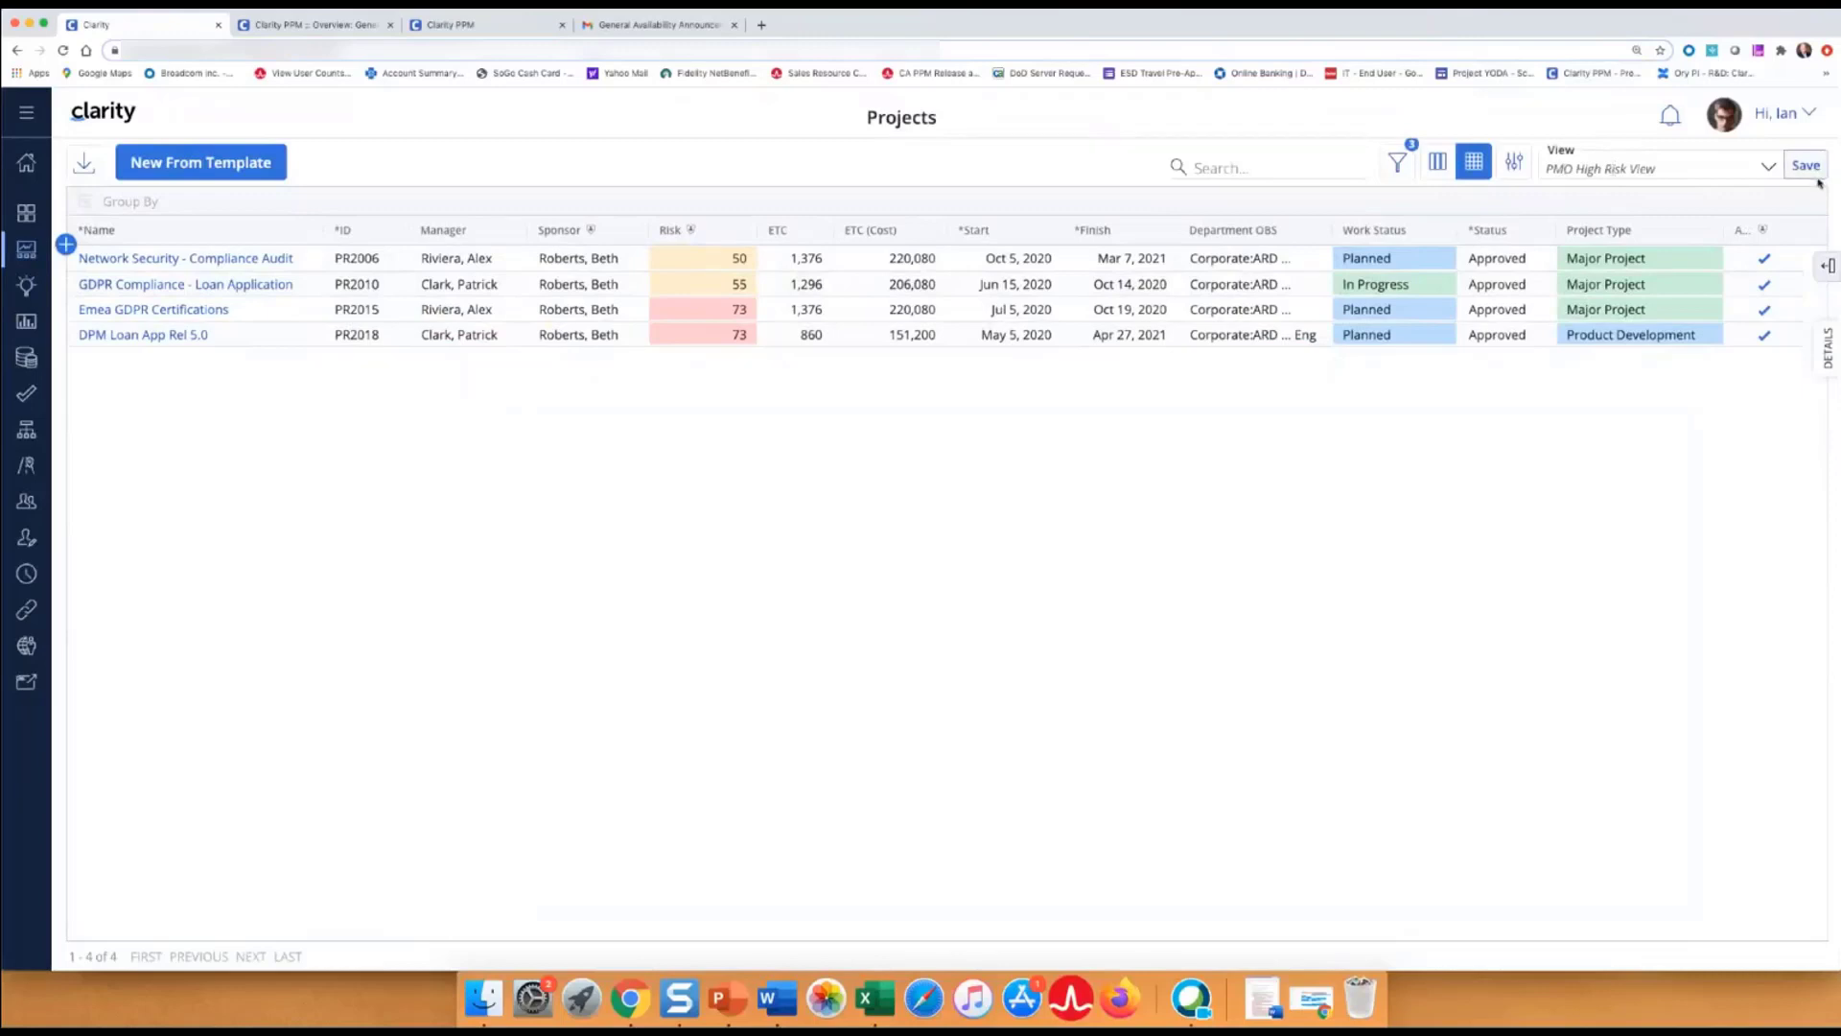
{"action": "left_click", "coordinate": [1768, 169]}
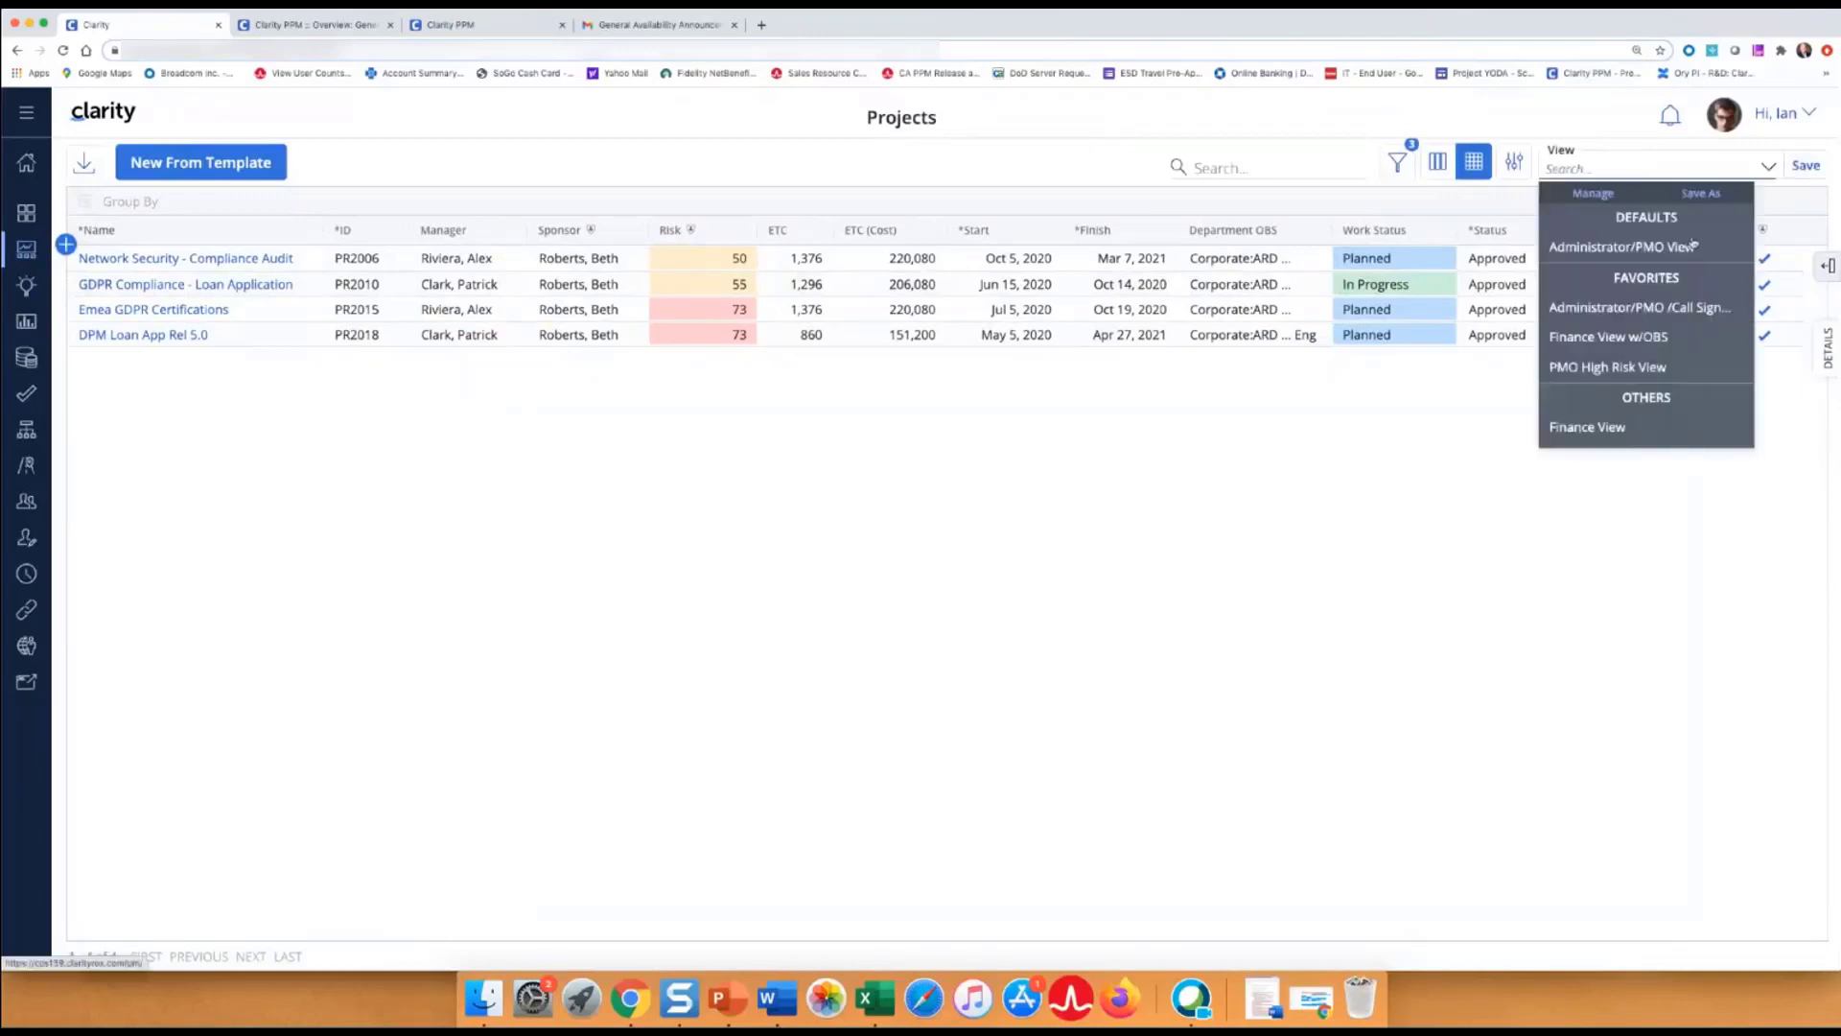
{"action": "left_click", "coordinate": [1695, 246]}
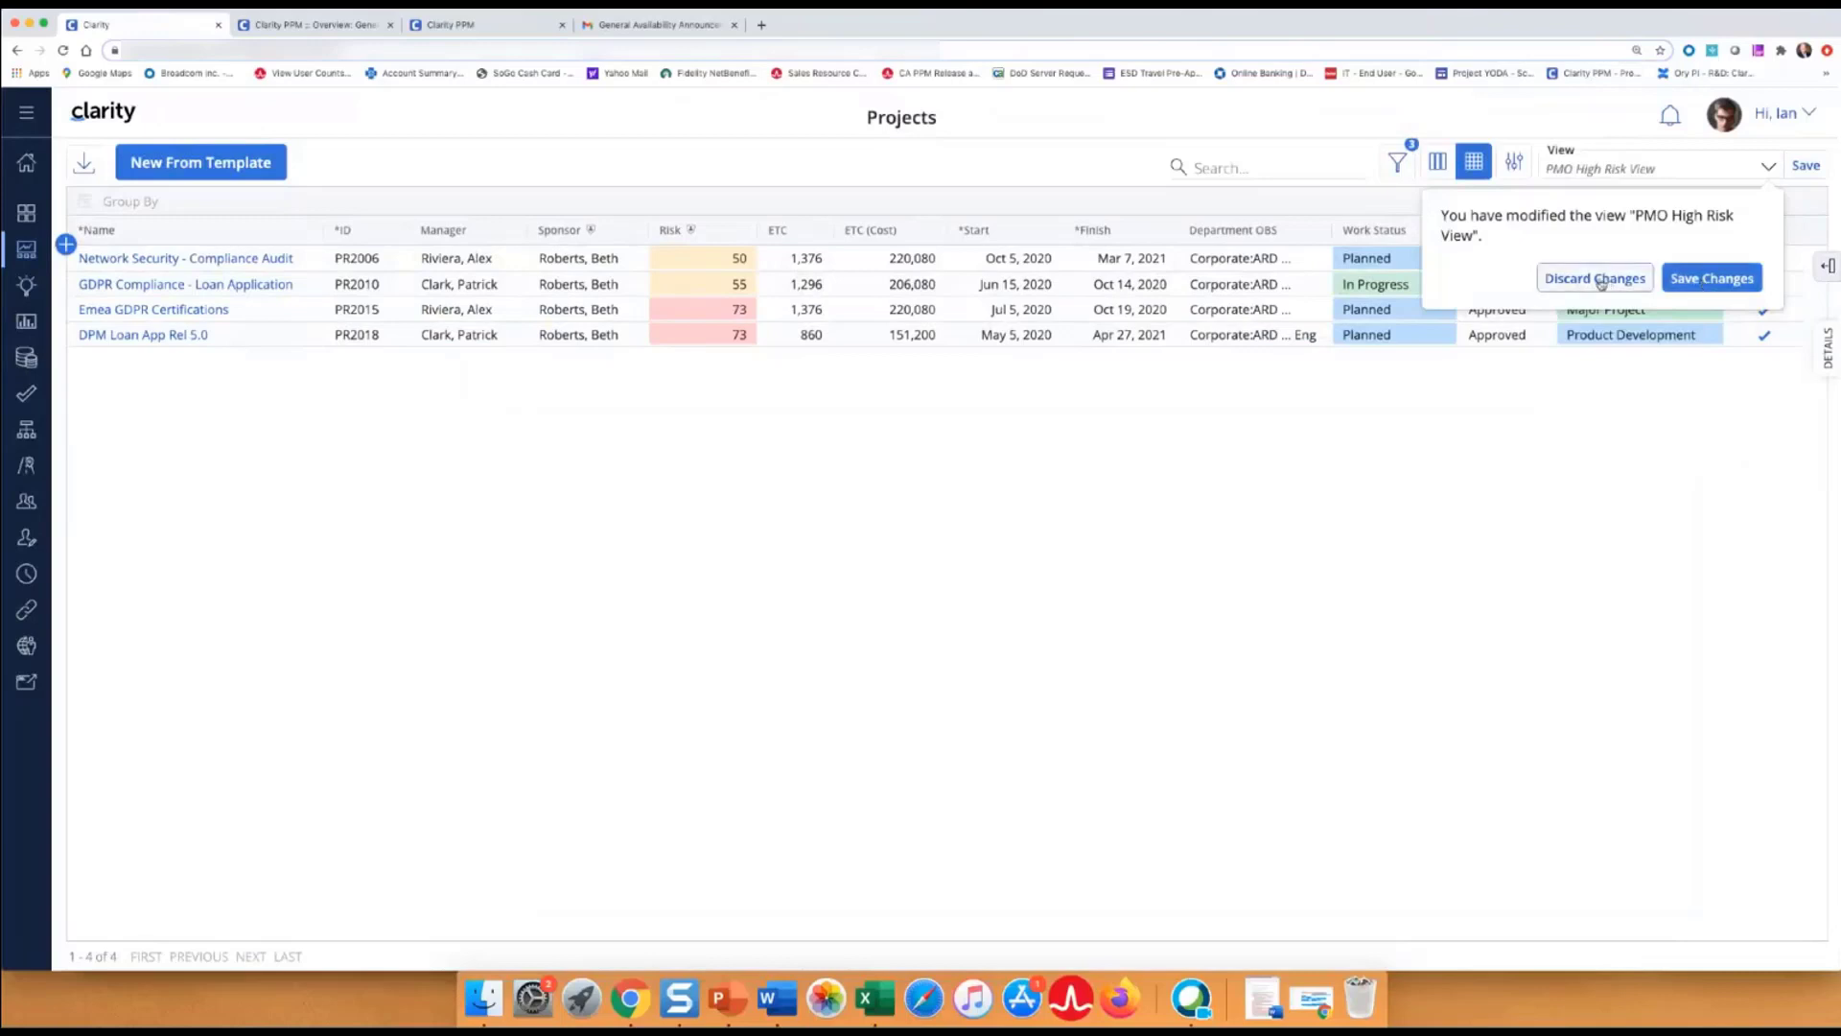
{"action": "left_click", "coordinate": [1685, 280]}
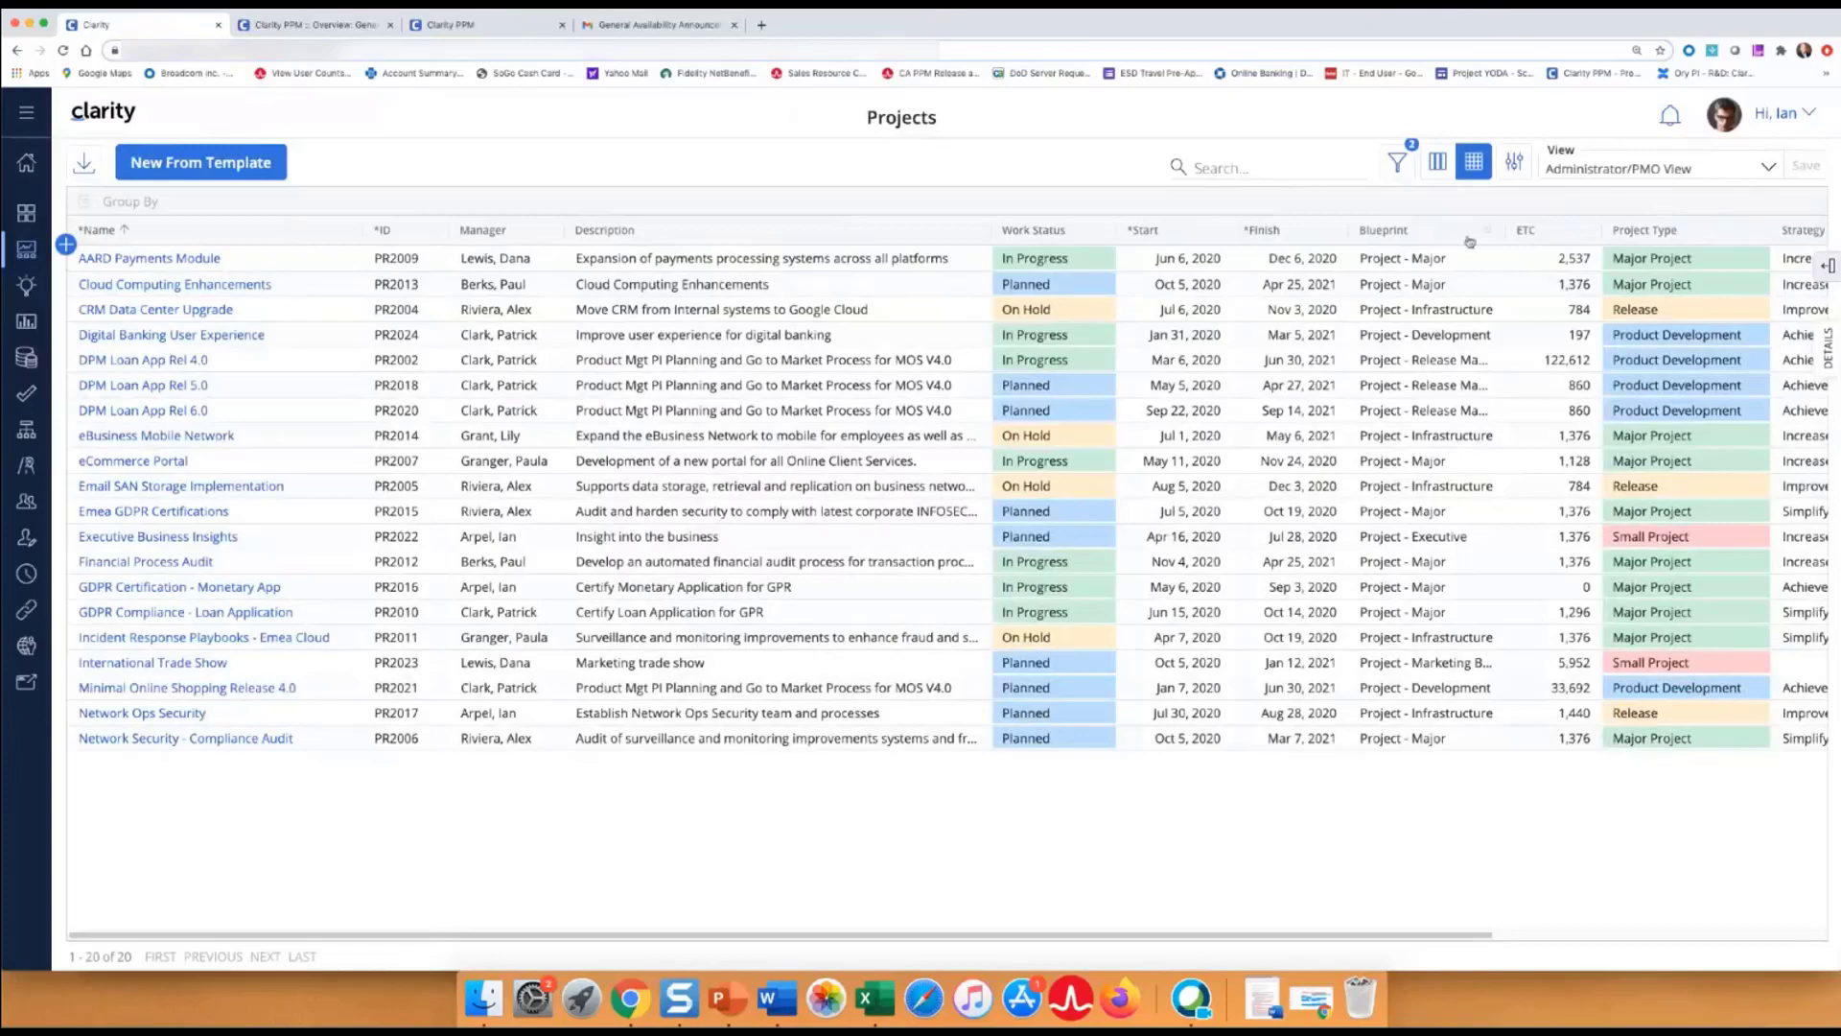
Hide the Blueprint column and save the view, then restore Blueprint and save again.
{"action": "left_click", "coordinate": [1828, 265]}
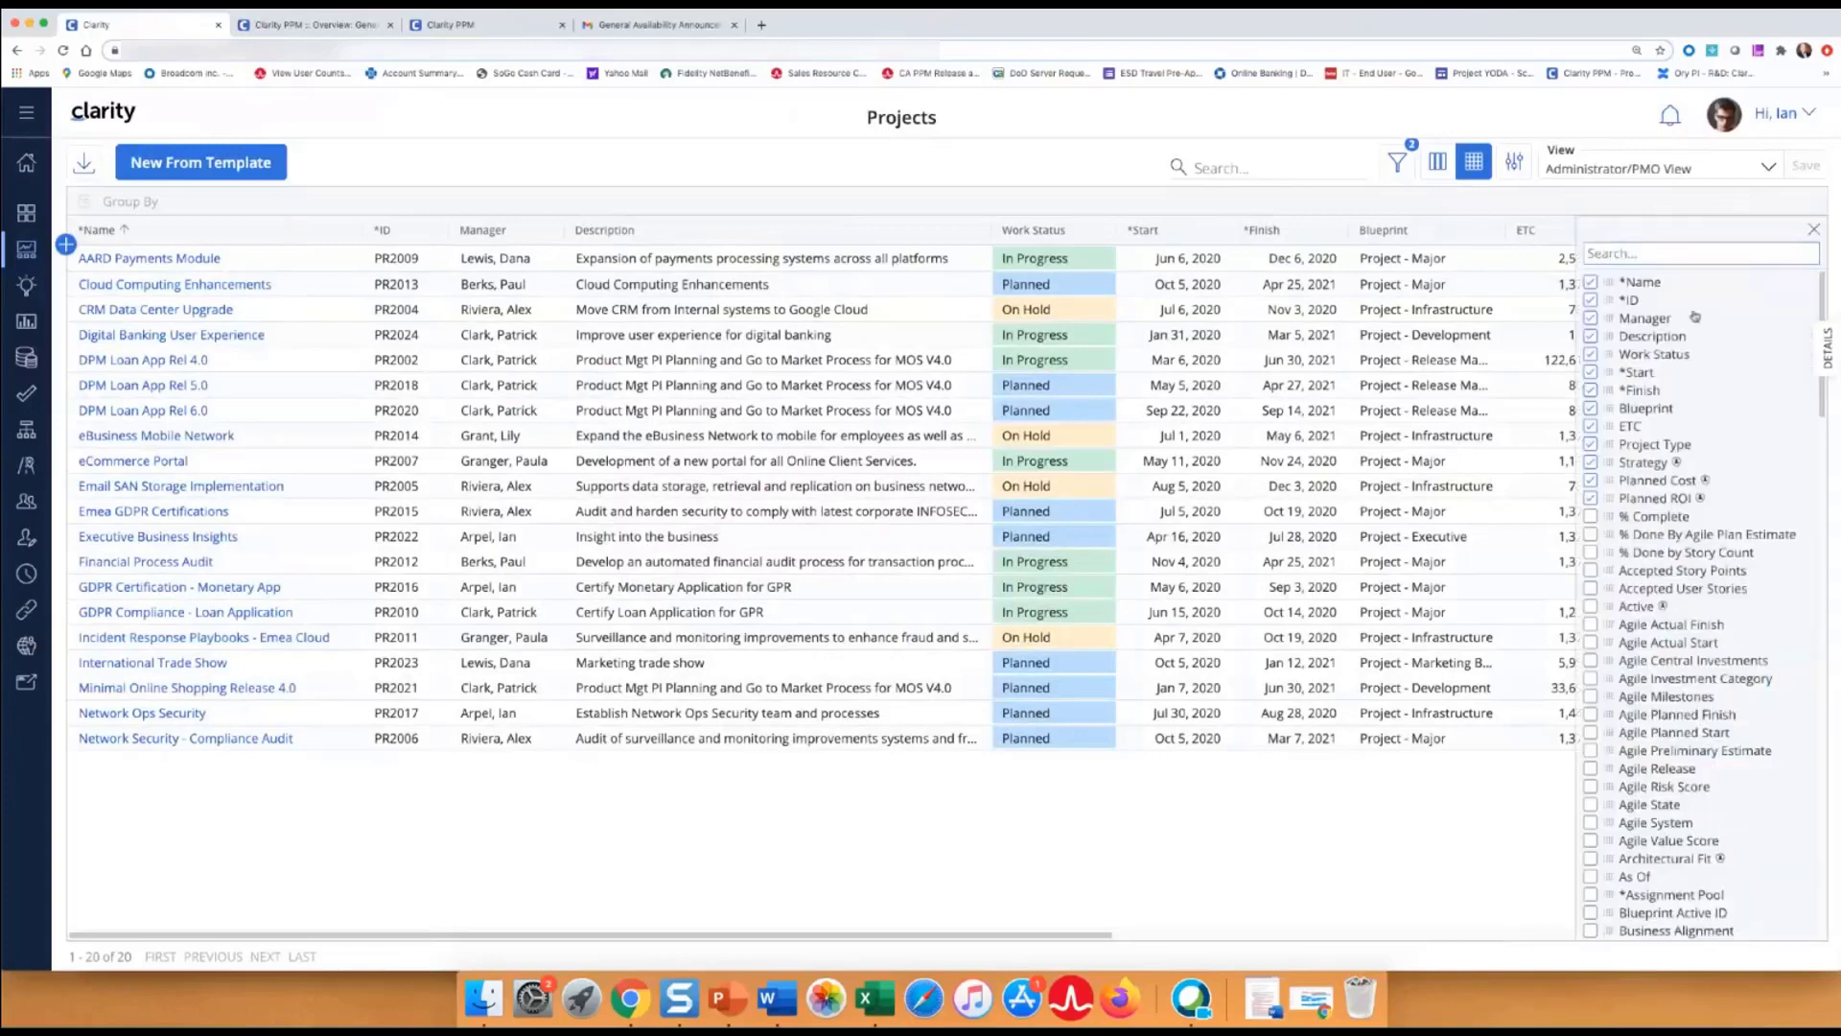
{"action": "left_click", "coordinate": [1592, 411]}
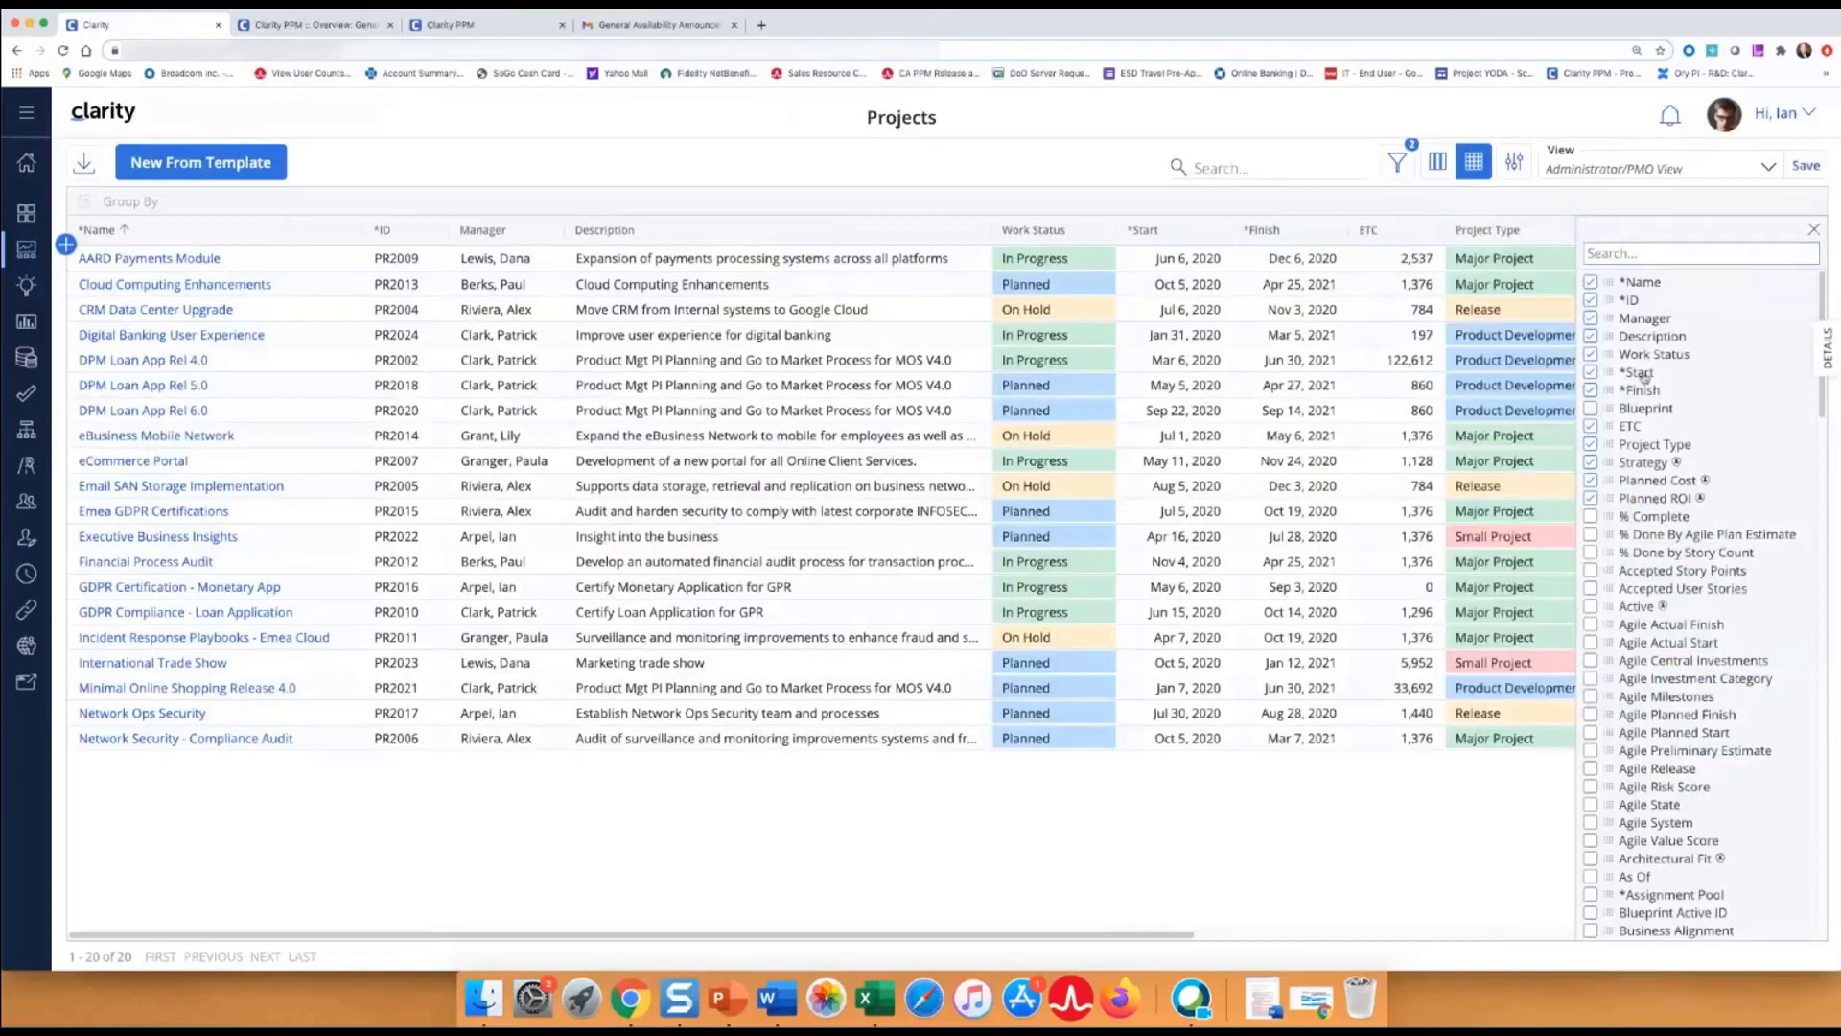
{"action": "left_click", "coordinate": [1814, 232]}
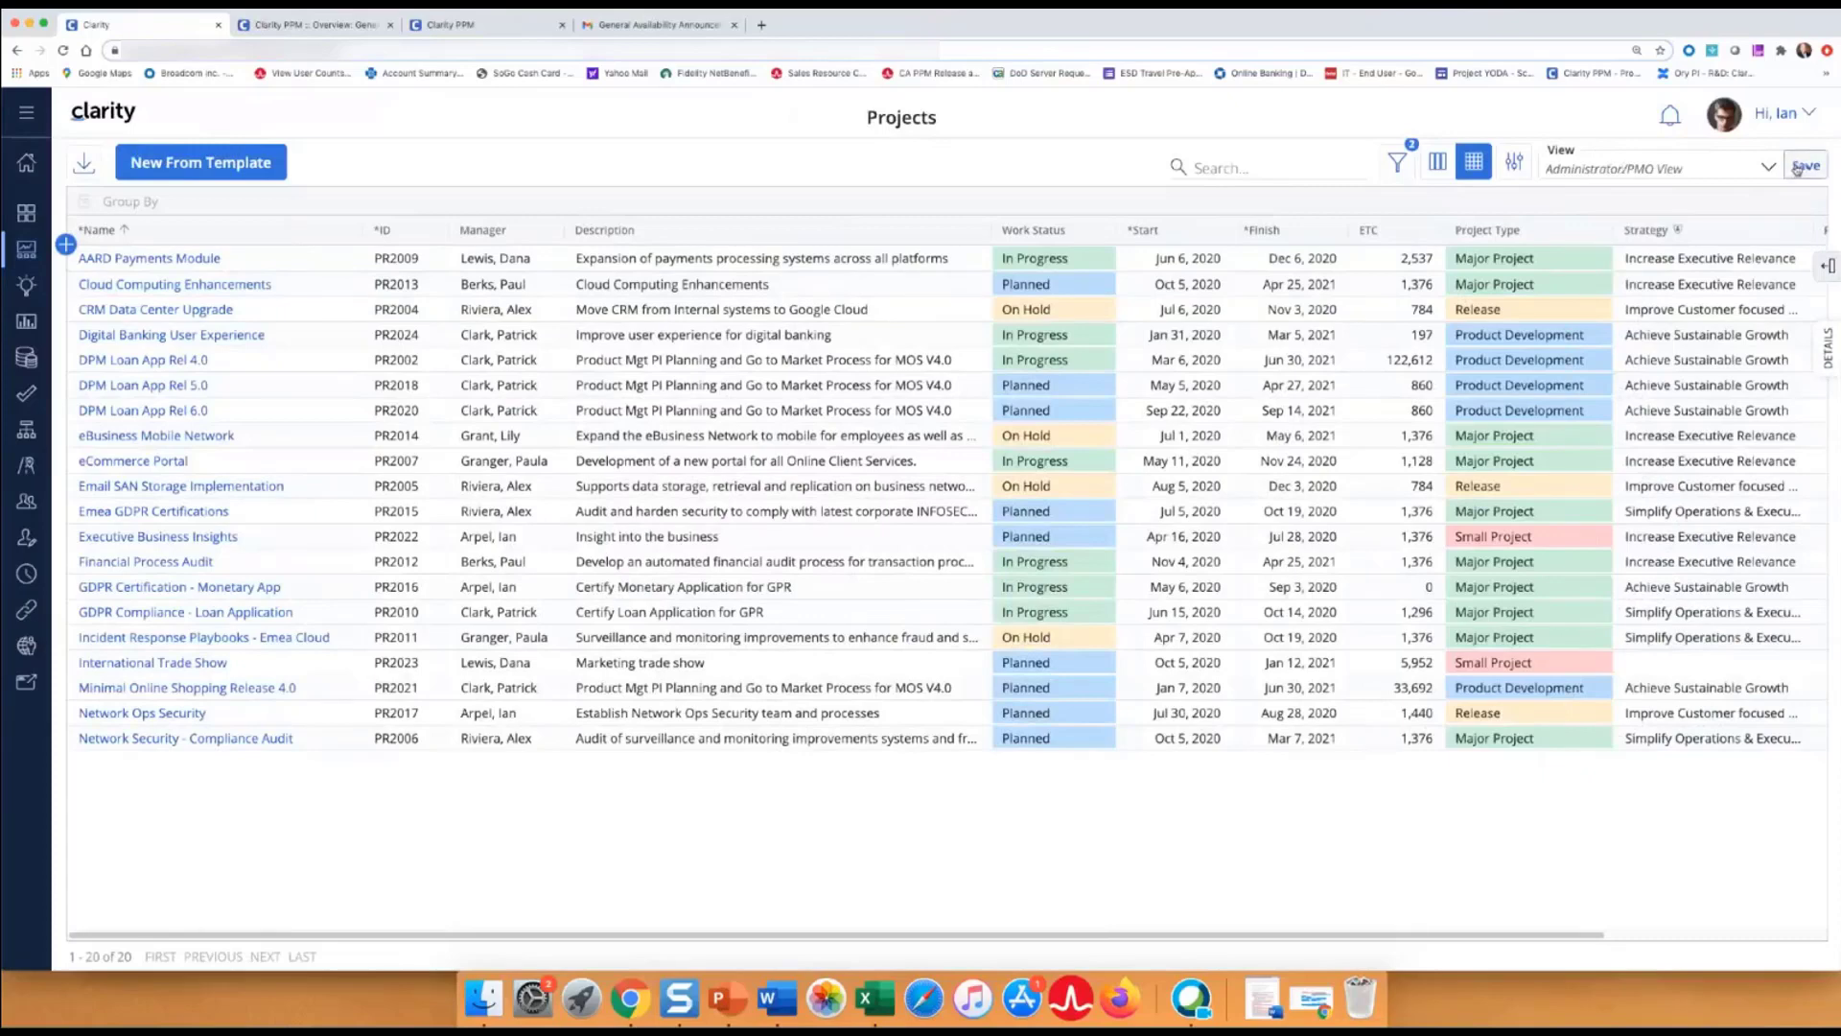
{"action": "left_click", "coordinate": [1803, 168]}
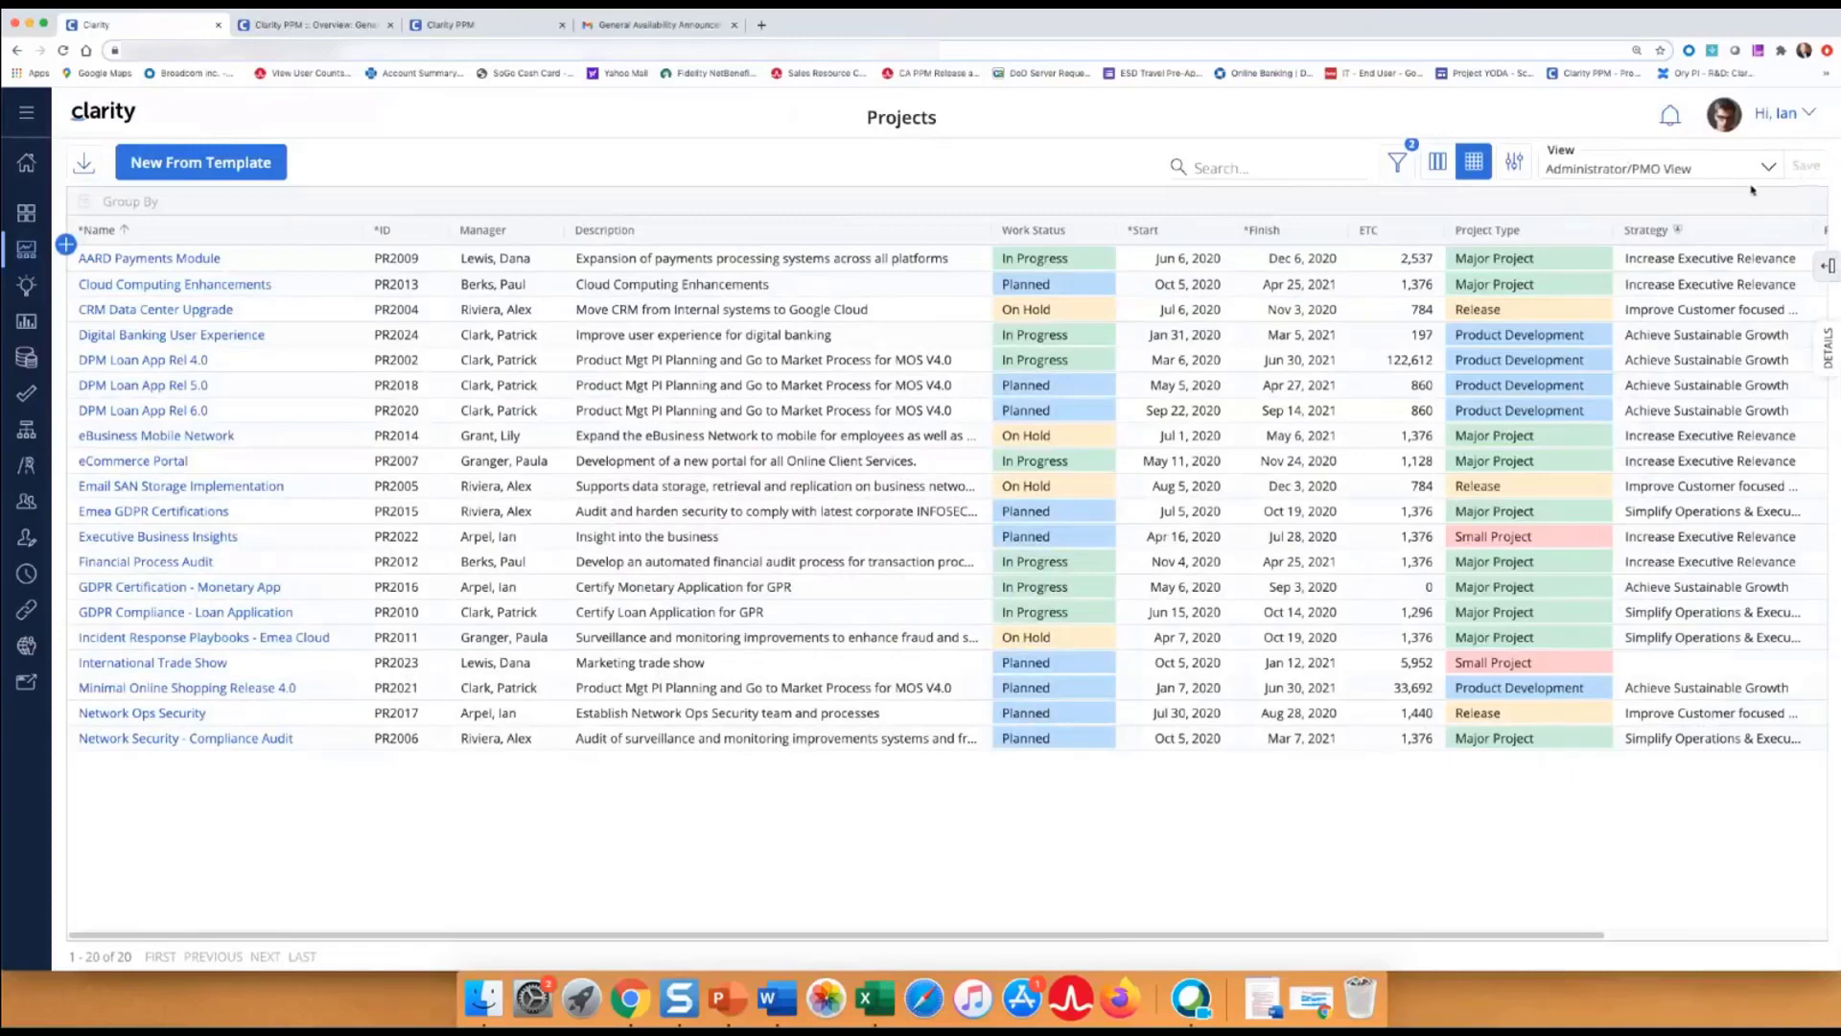
{"action": "left_click", "coordinate": [1831, 268]}
{"action": "left_click", "coordinate": [1591, 409]}
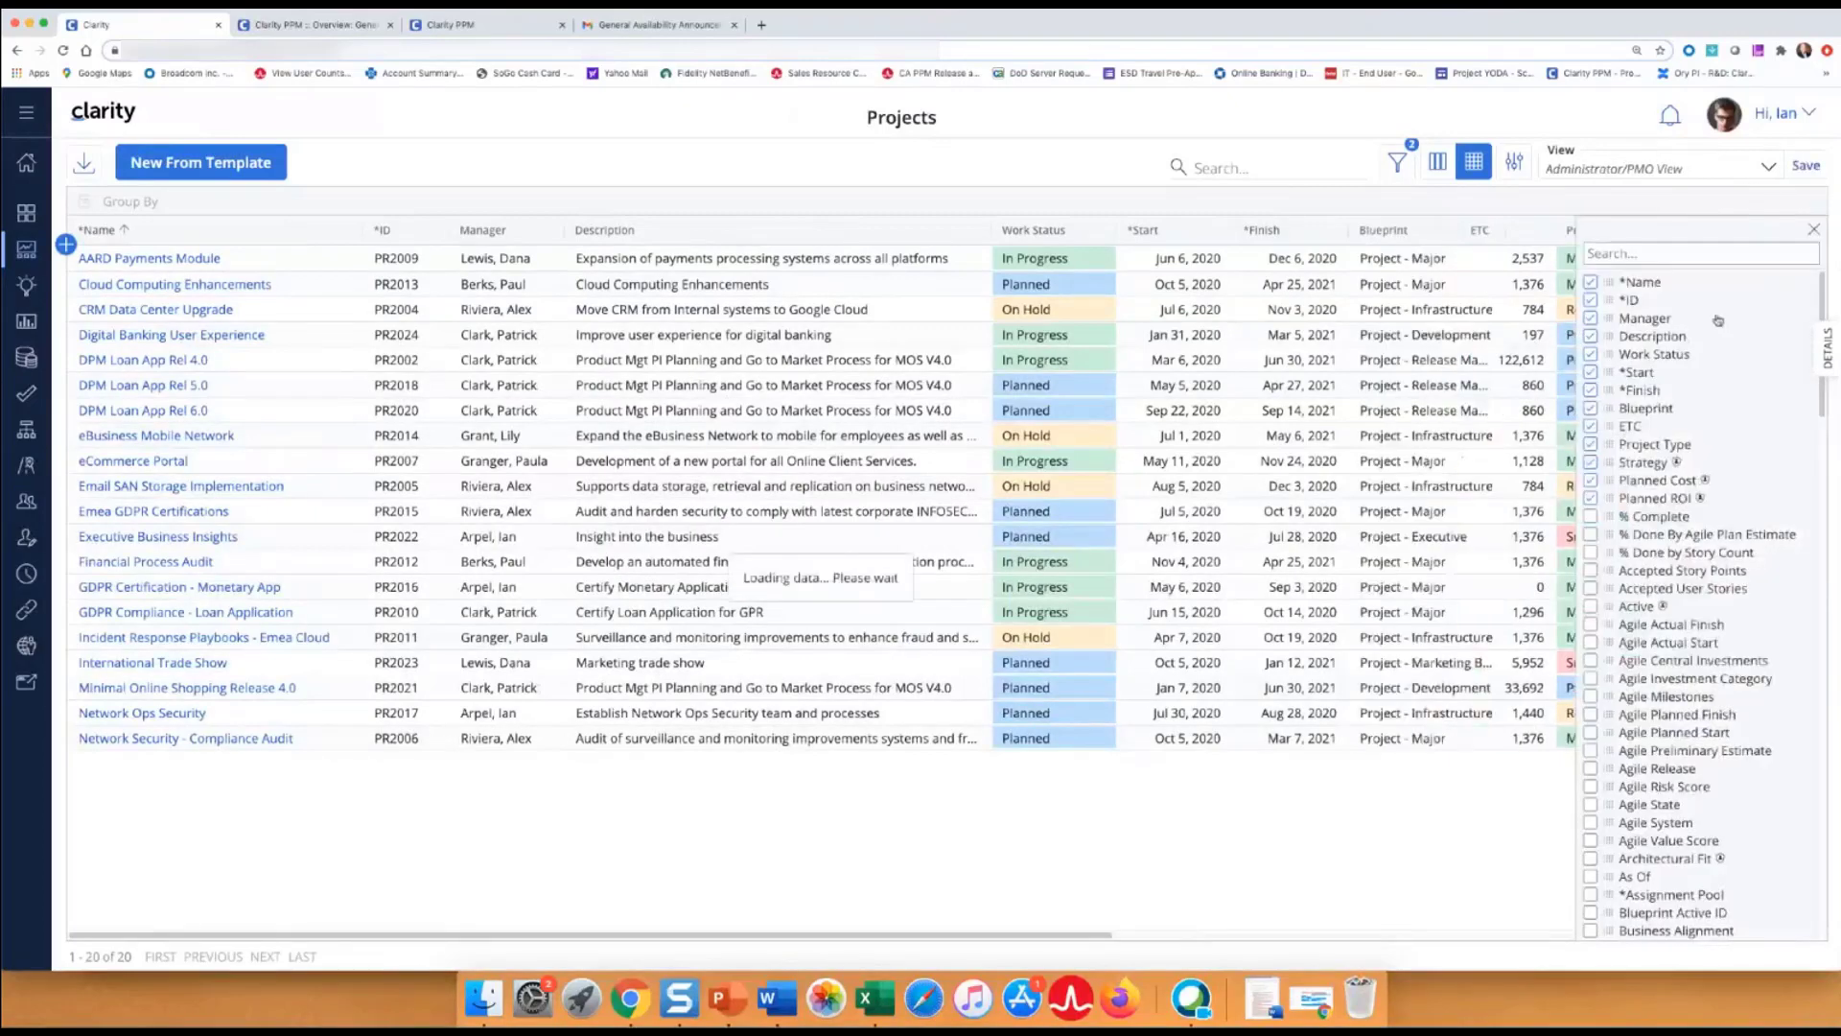
{"action": "left_click", "coordinate": [1812, 231]}
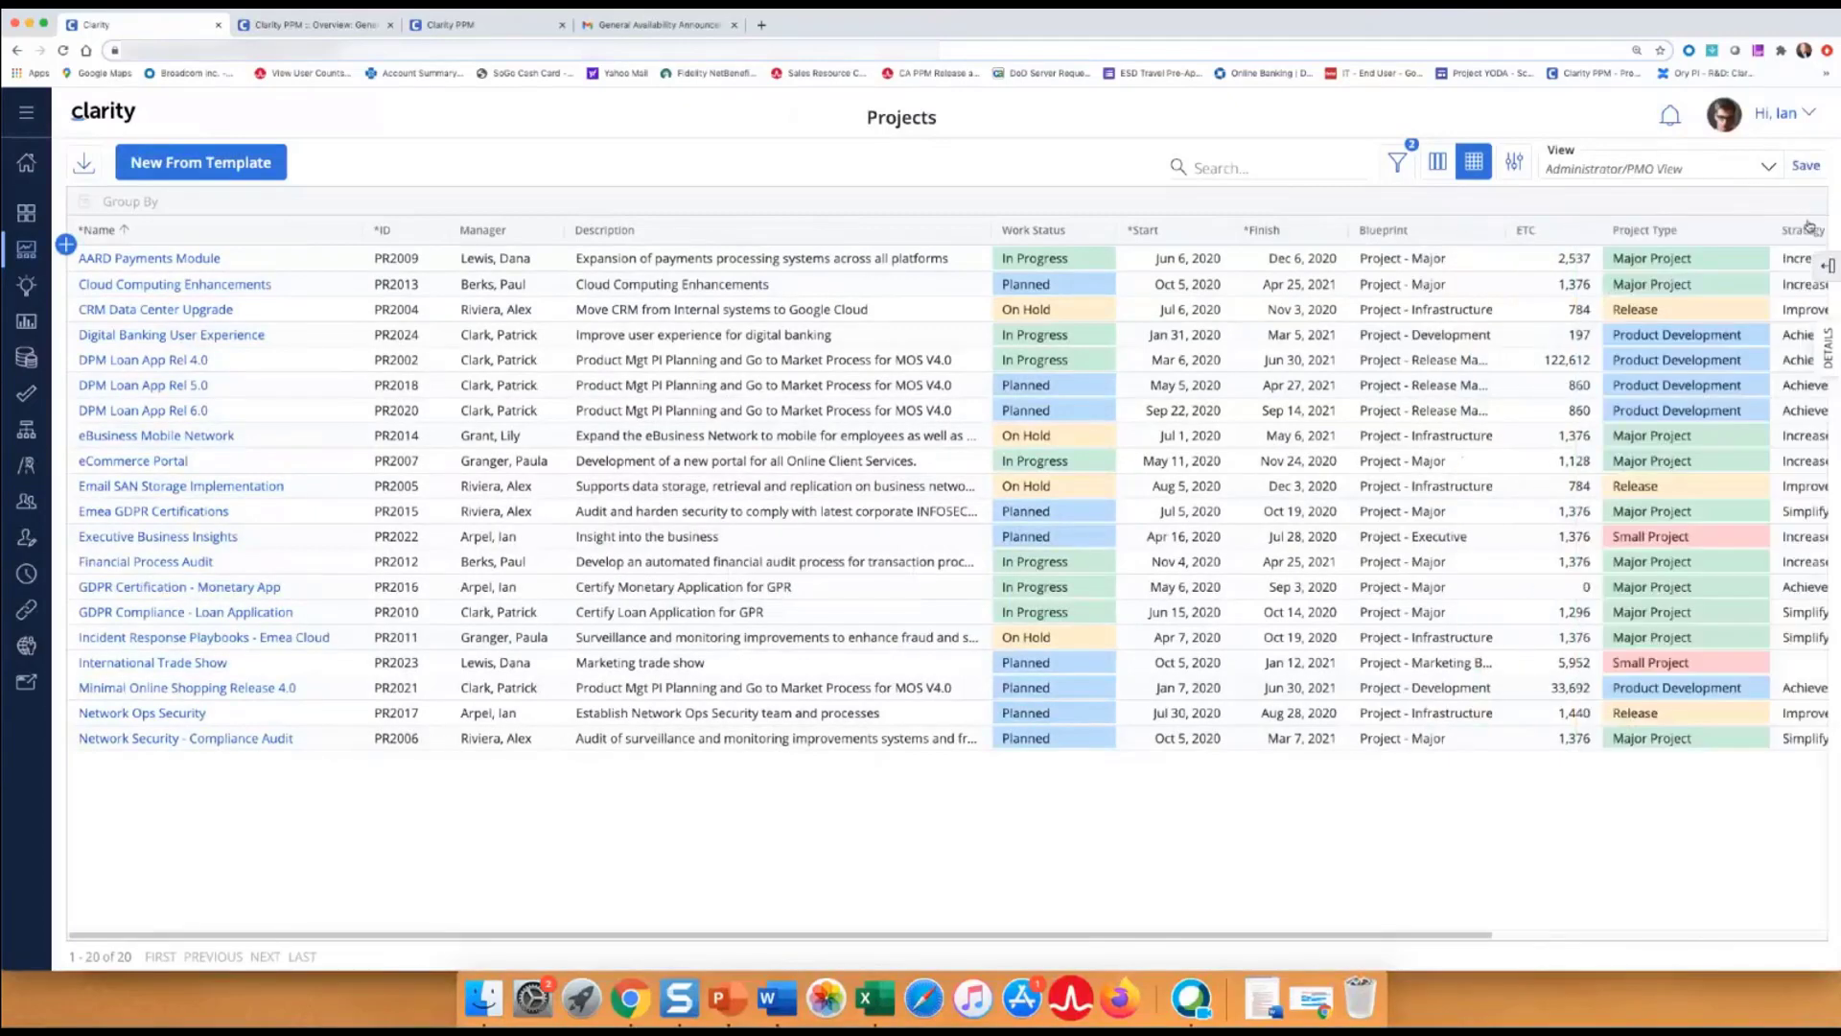
{"action": "left_click", "coordinate": [1789, 170]}
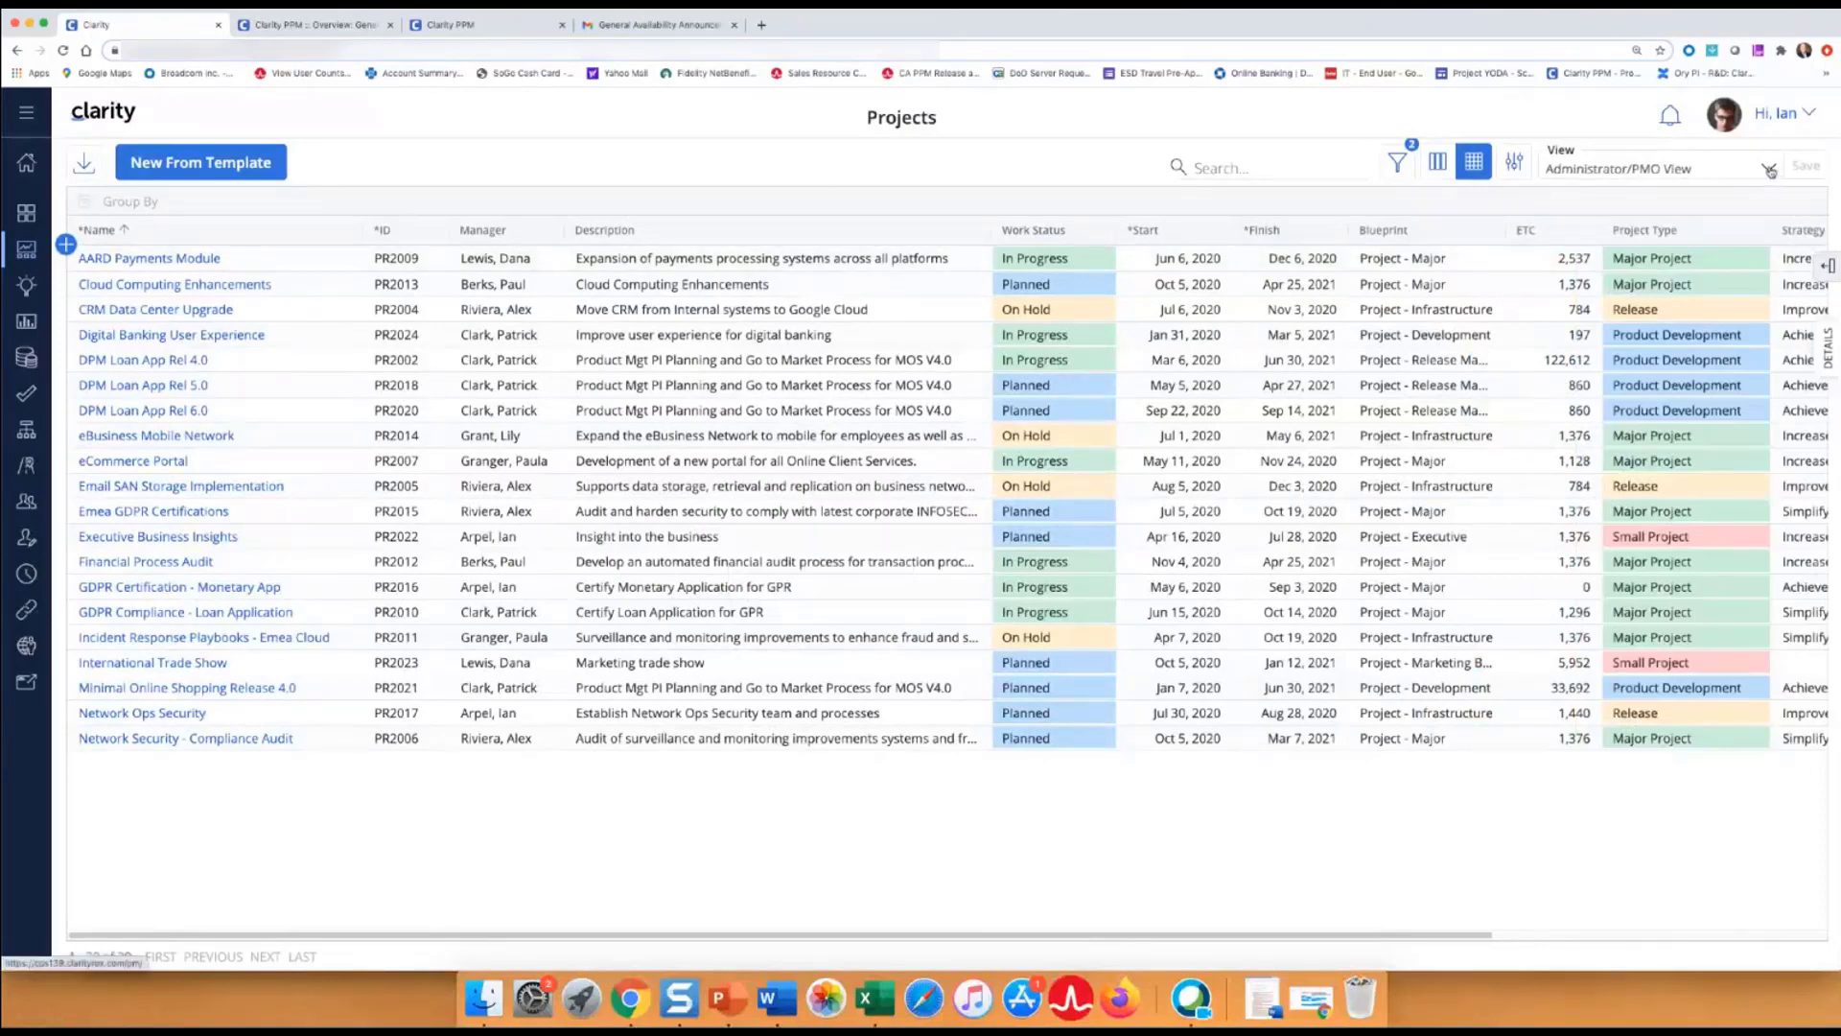
Hide the Blueprint and ETC columns in the projects grid.
{"action": "left_click", "coordinate": [1770, 171]}
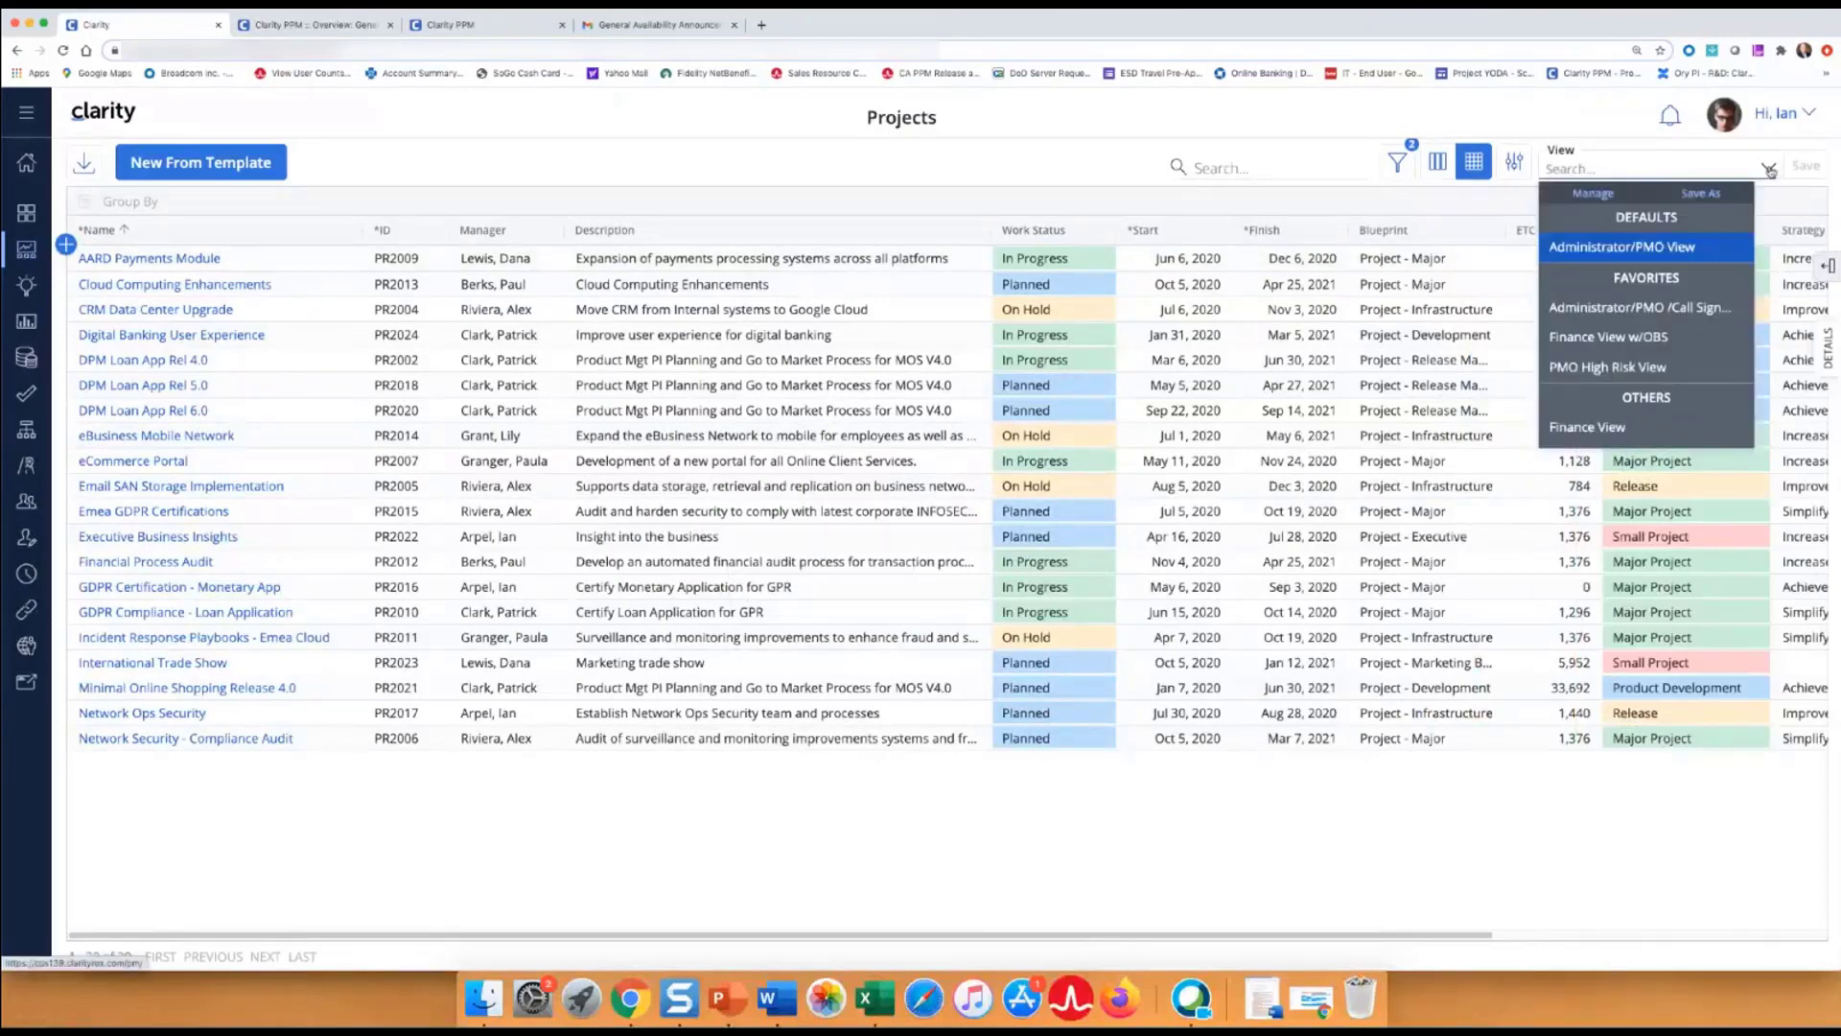
{"action": "left_click", "coordinate": [1828, 266]}
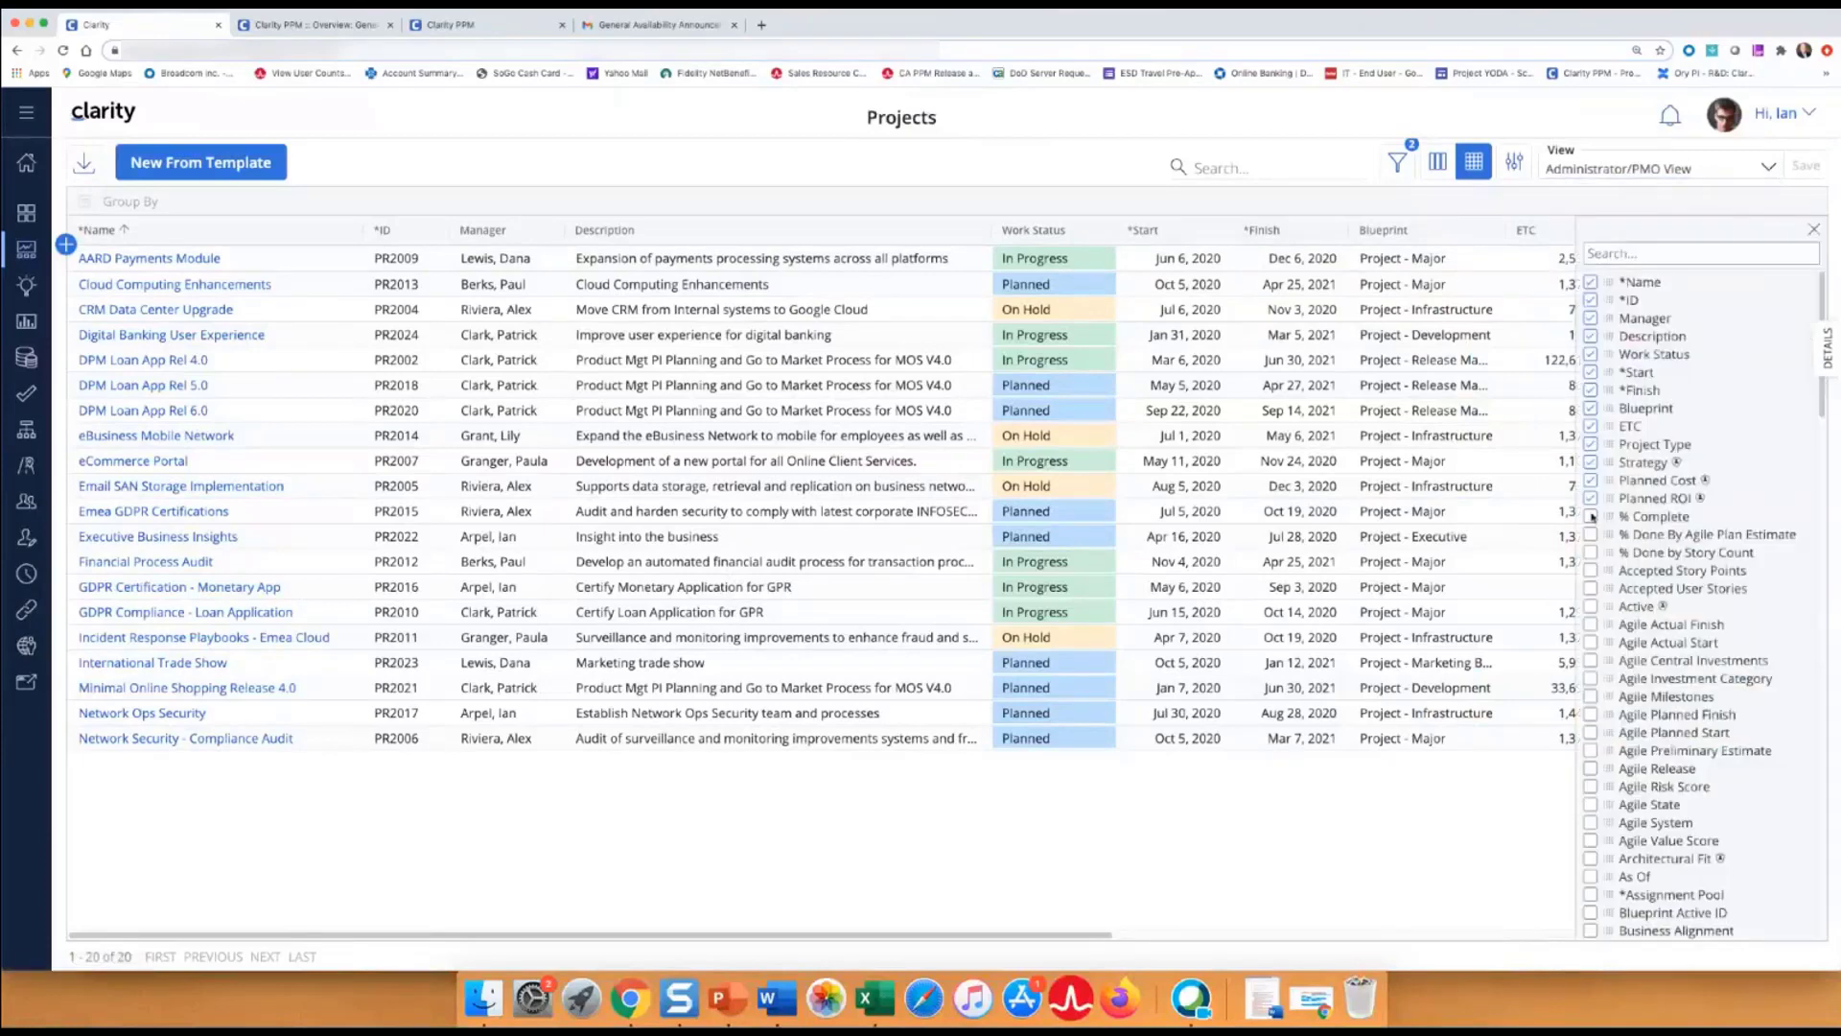
{"action": "left_click", "coordinate": [1591, 409]}
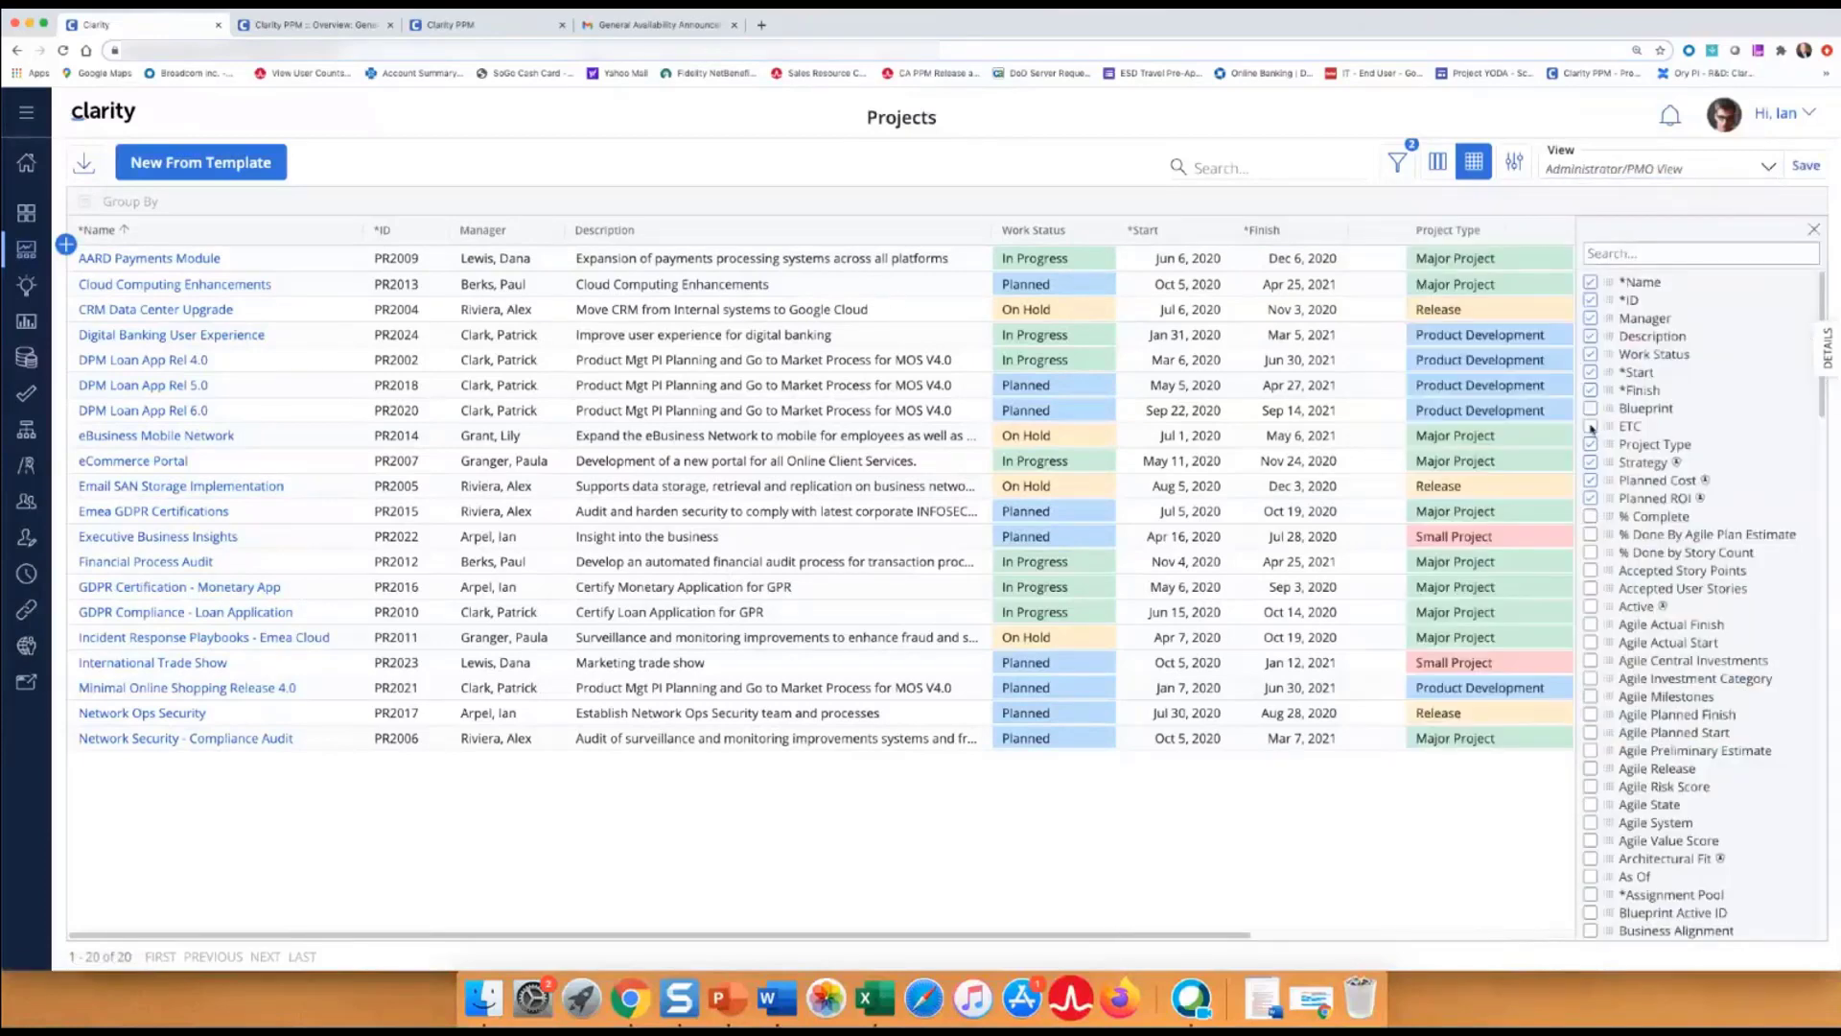
{"action": "left_click", "coordinate": [1591, 427]}
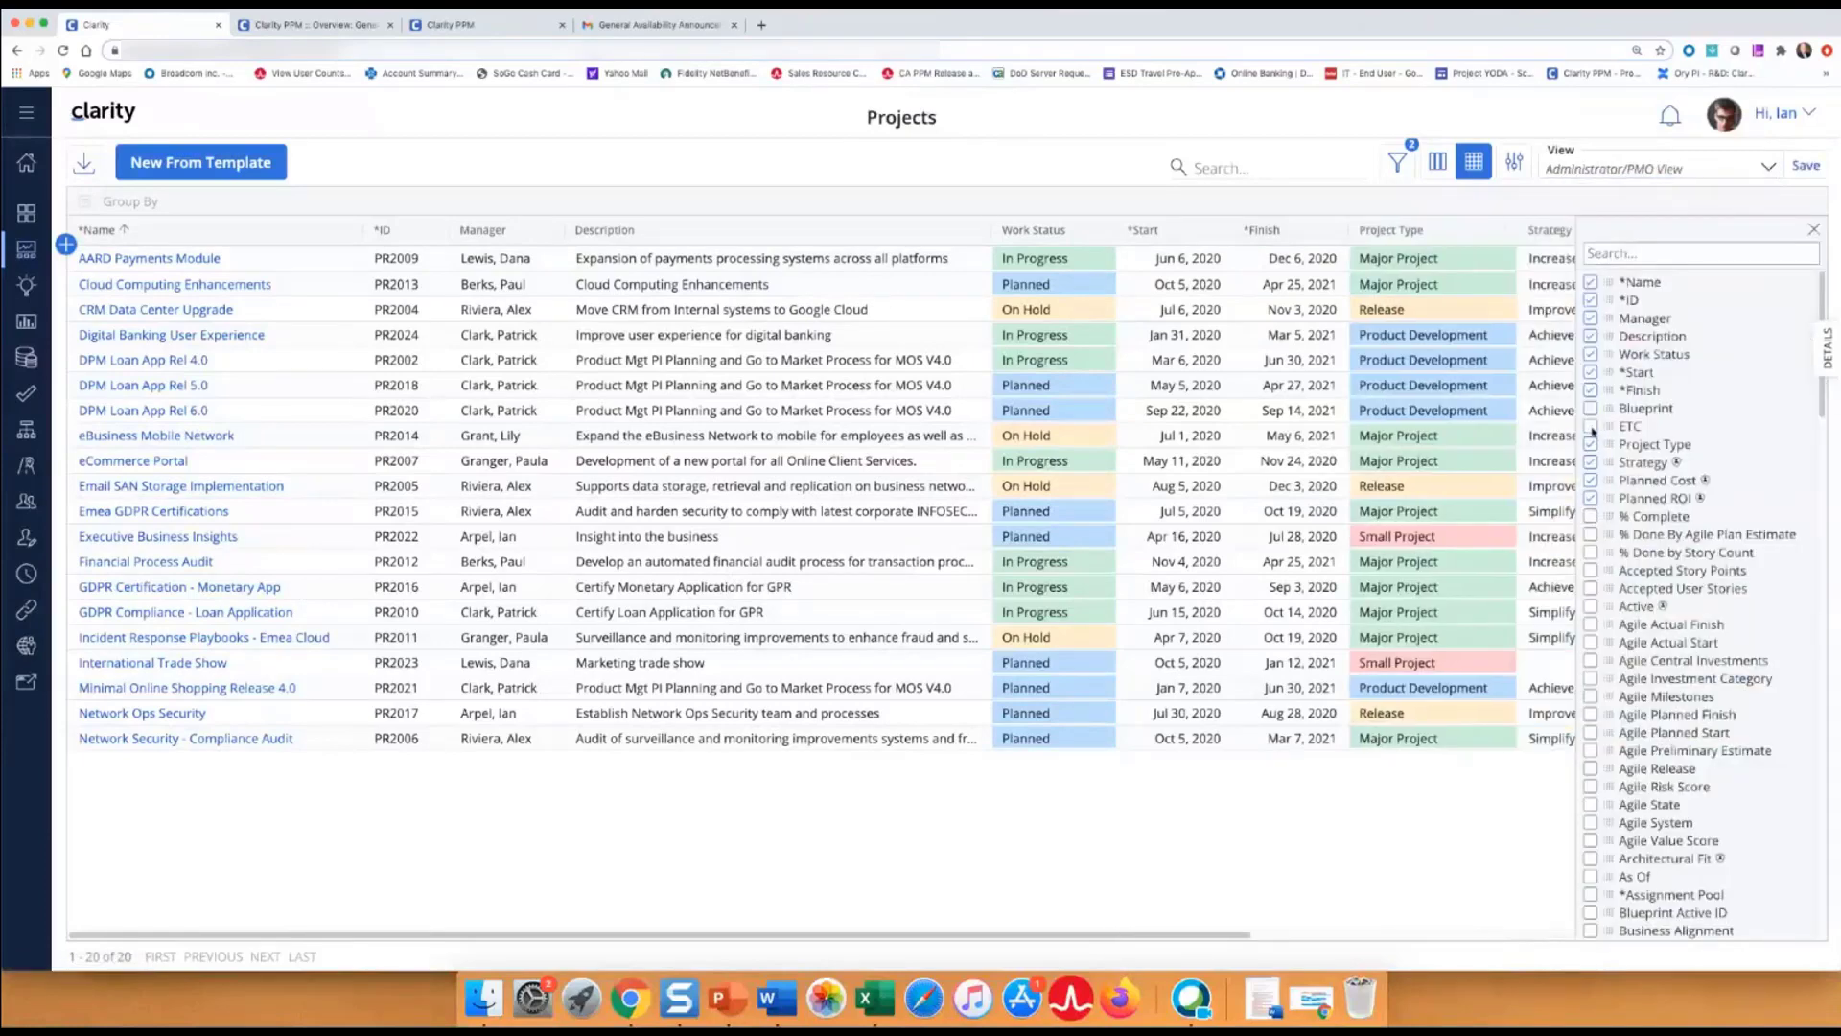
{"action": "left_click", "coordinate": [1814, 229]}
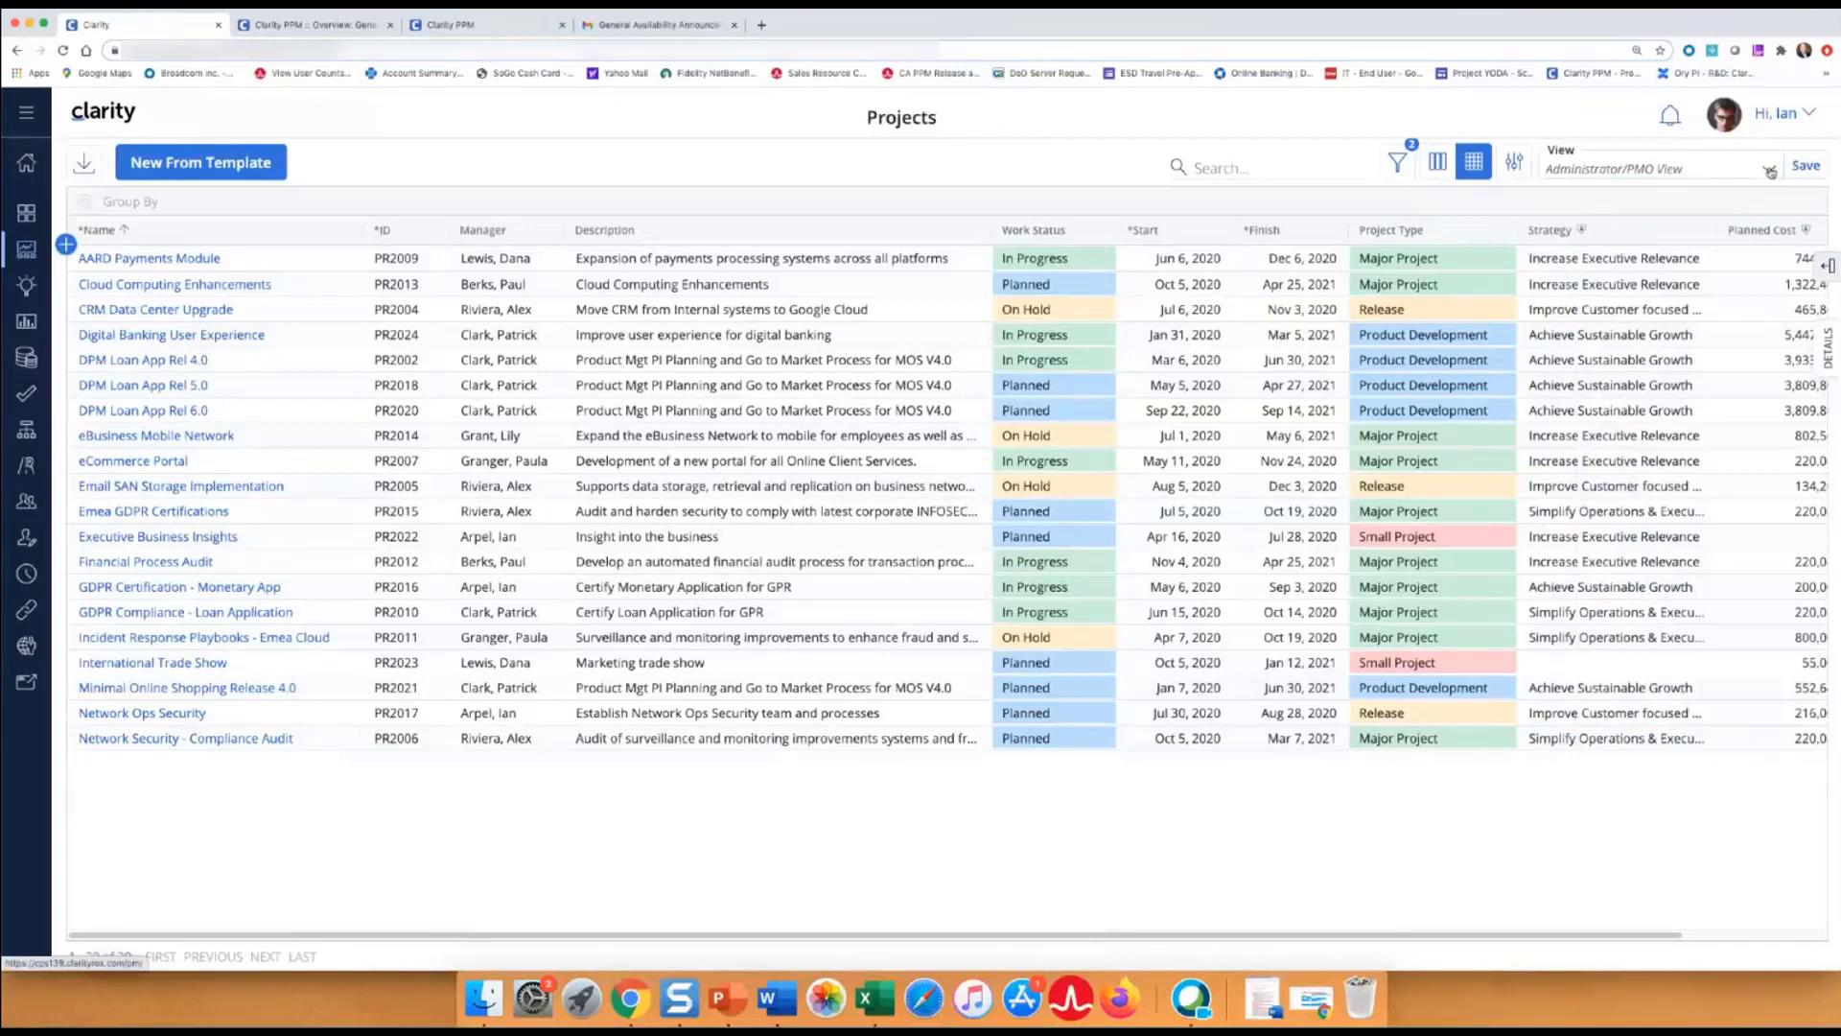
Use Save As, appending v2 to the name to create 'Administrator/PMO View v2'.
{"action": "left_click", "coordinate": [1771, 171]}
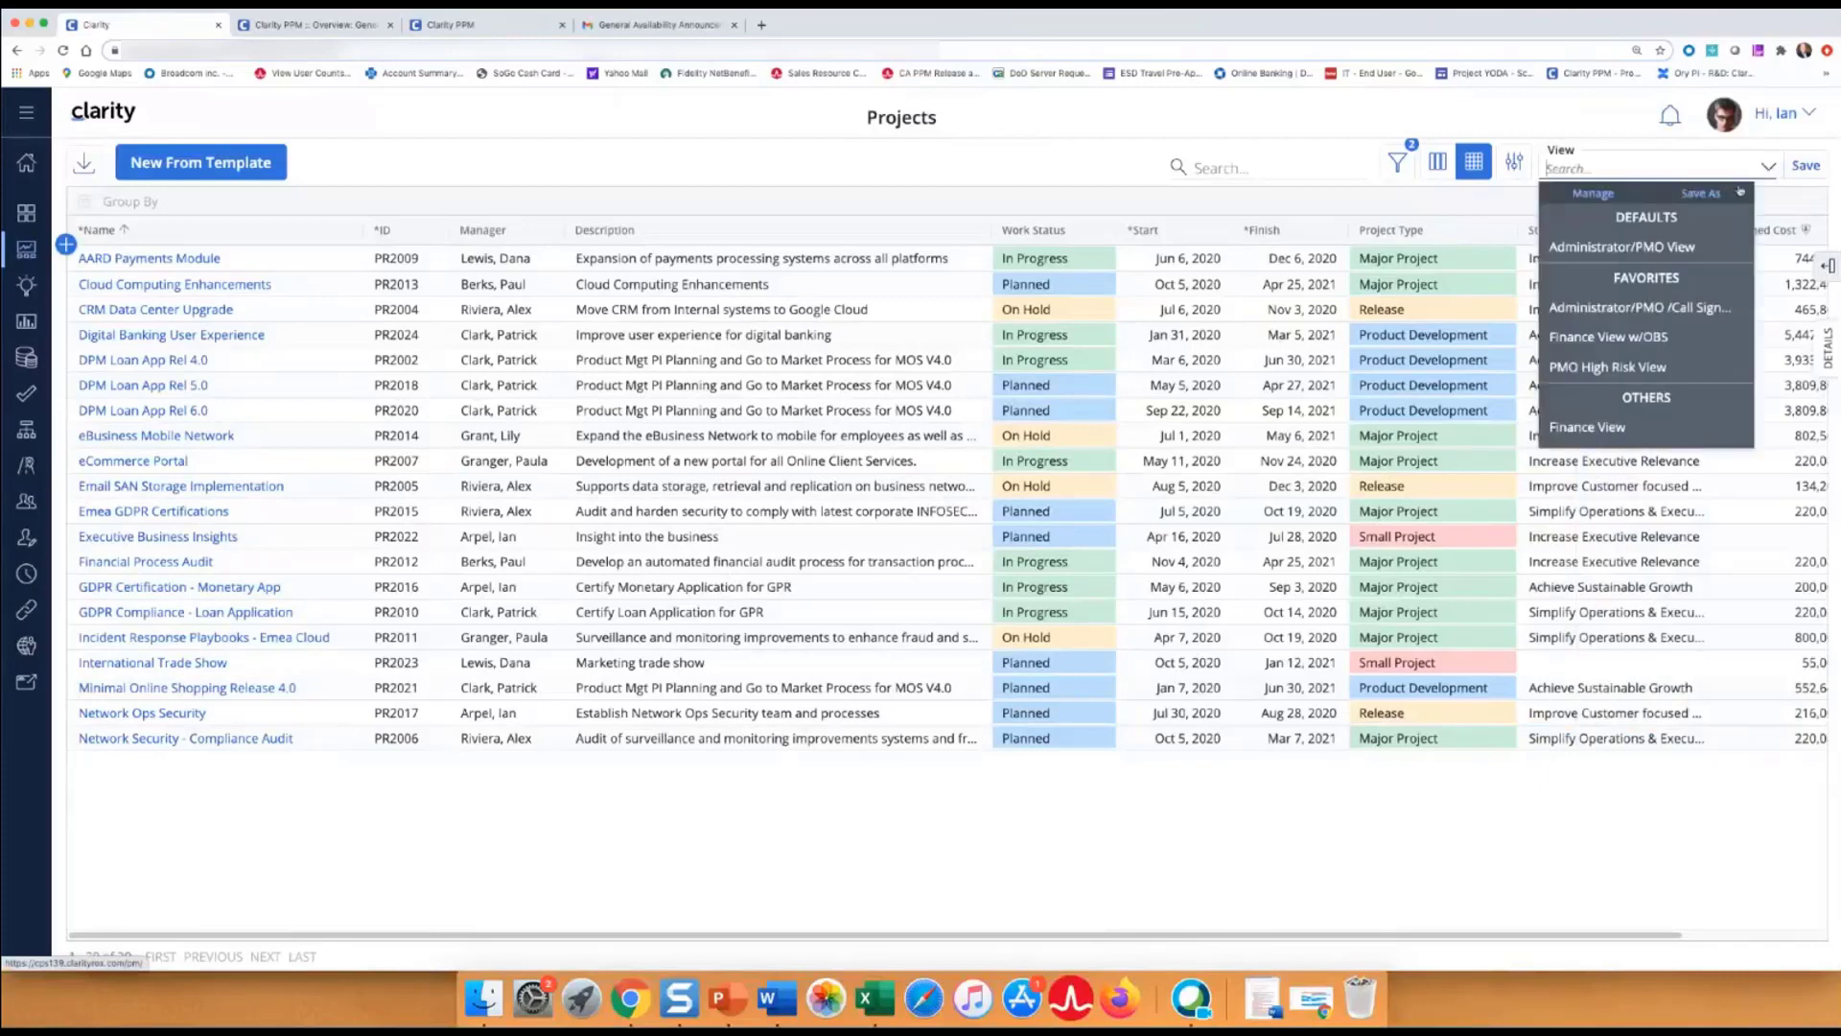
{"action": "left_click", "coordinate": [1701, 193]}
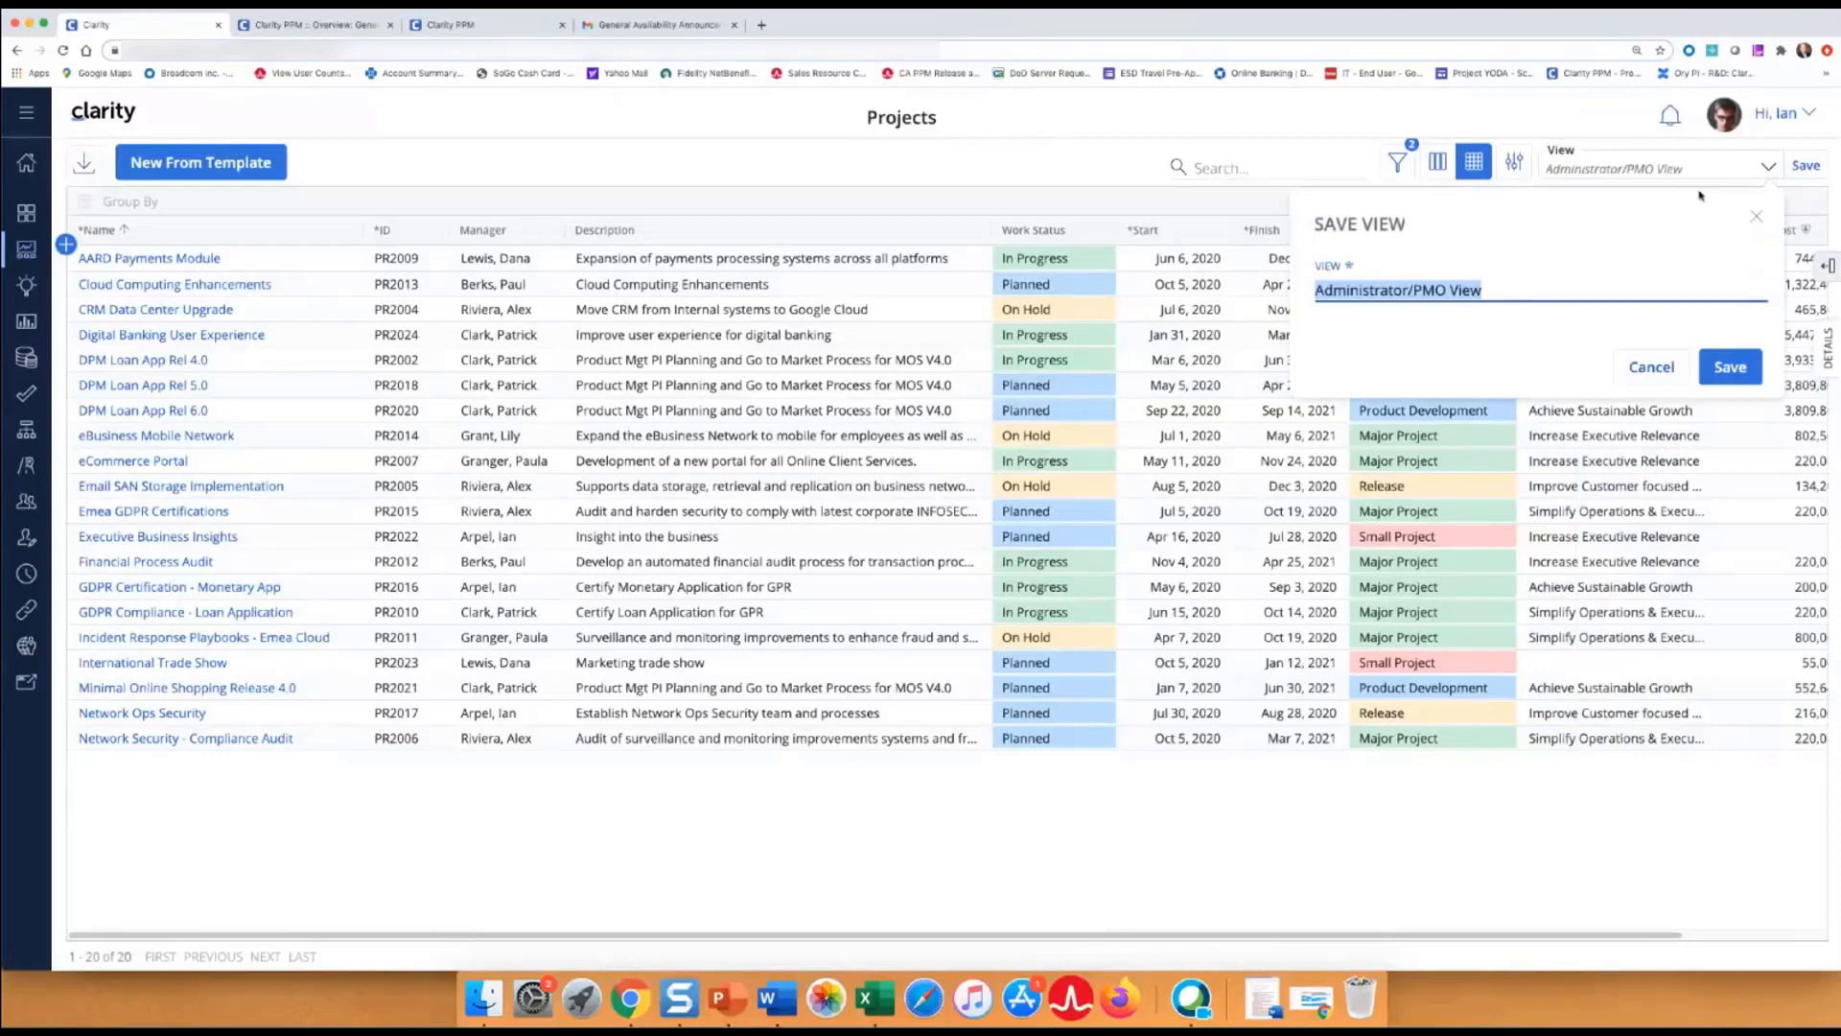
{"action": "left_click", "coordinate": [1509, 294]}
{"action": "type", "text": "v2"}
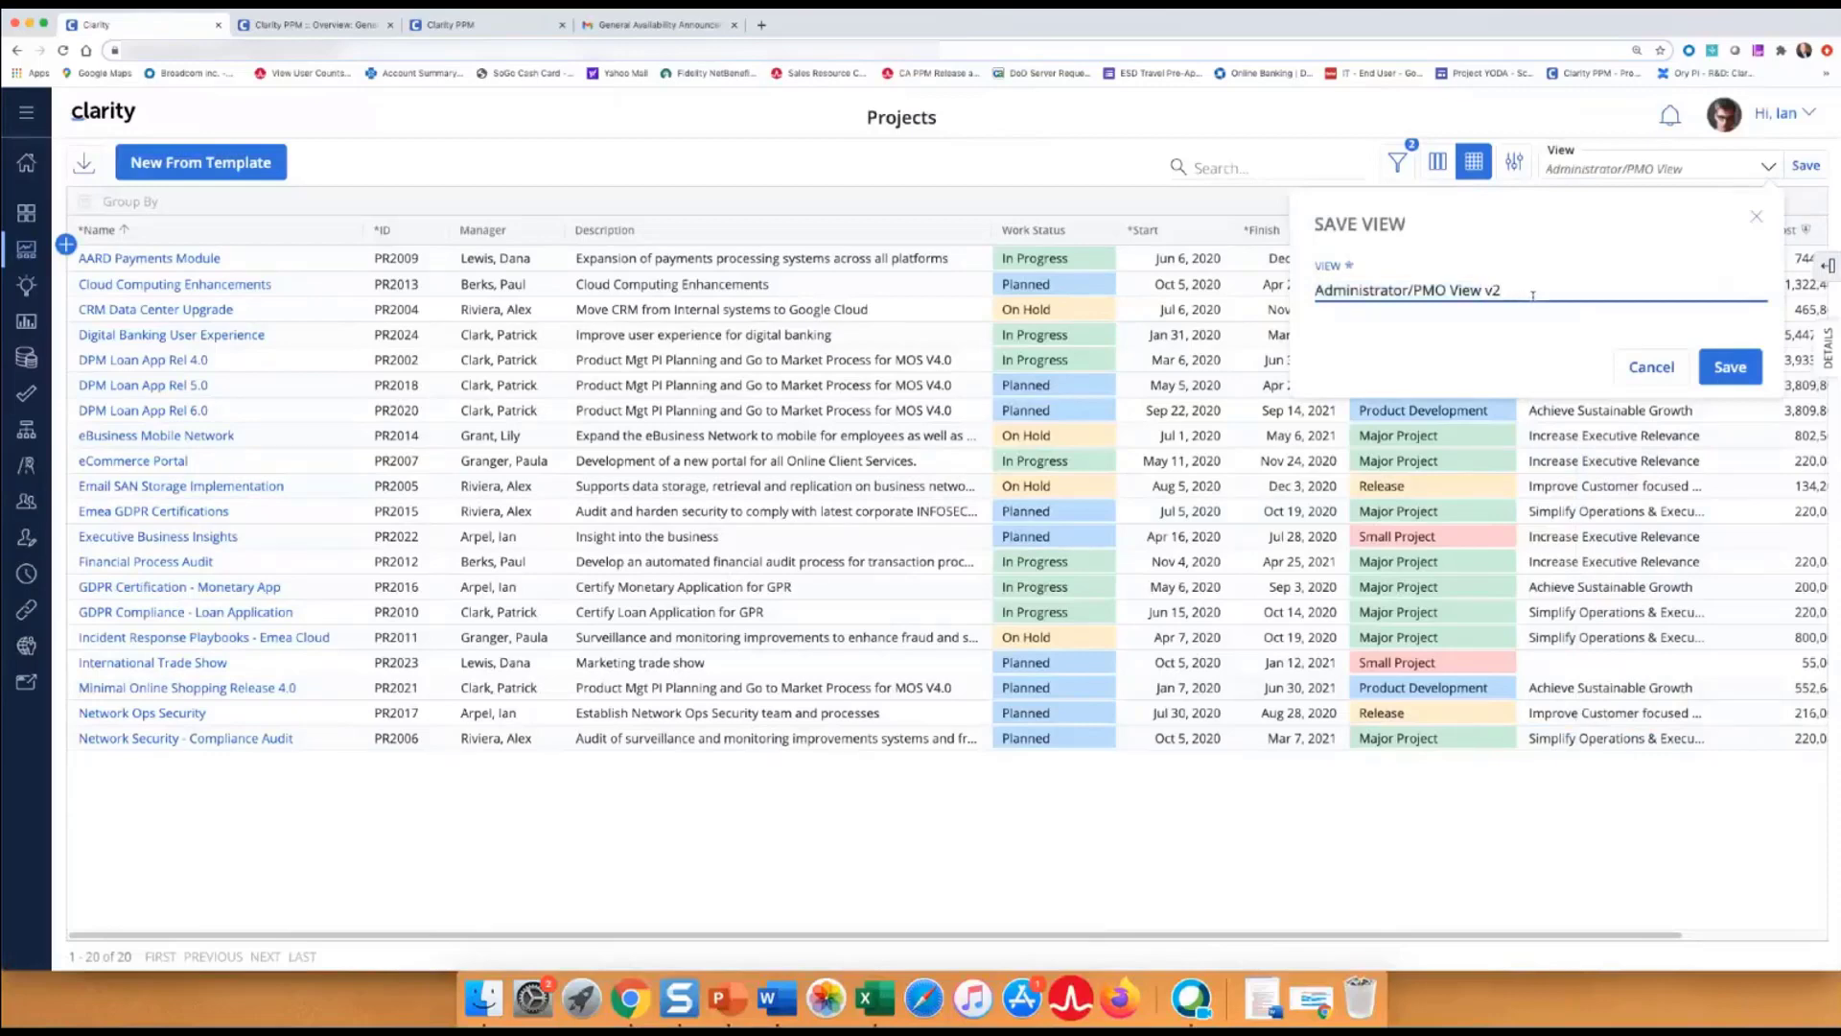
{"action": "left_click", "coordinate": [1703, 369]}
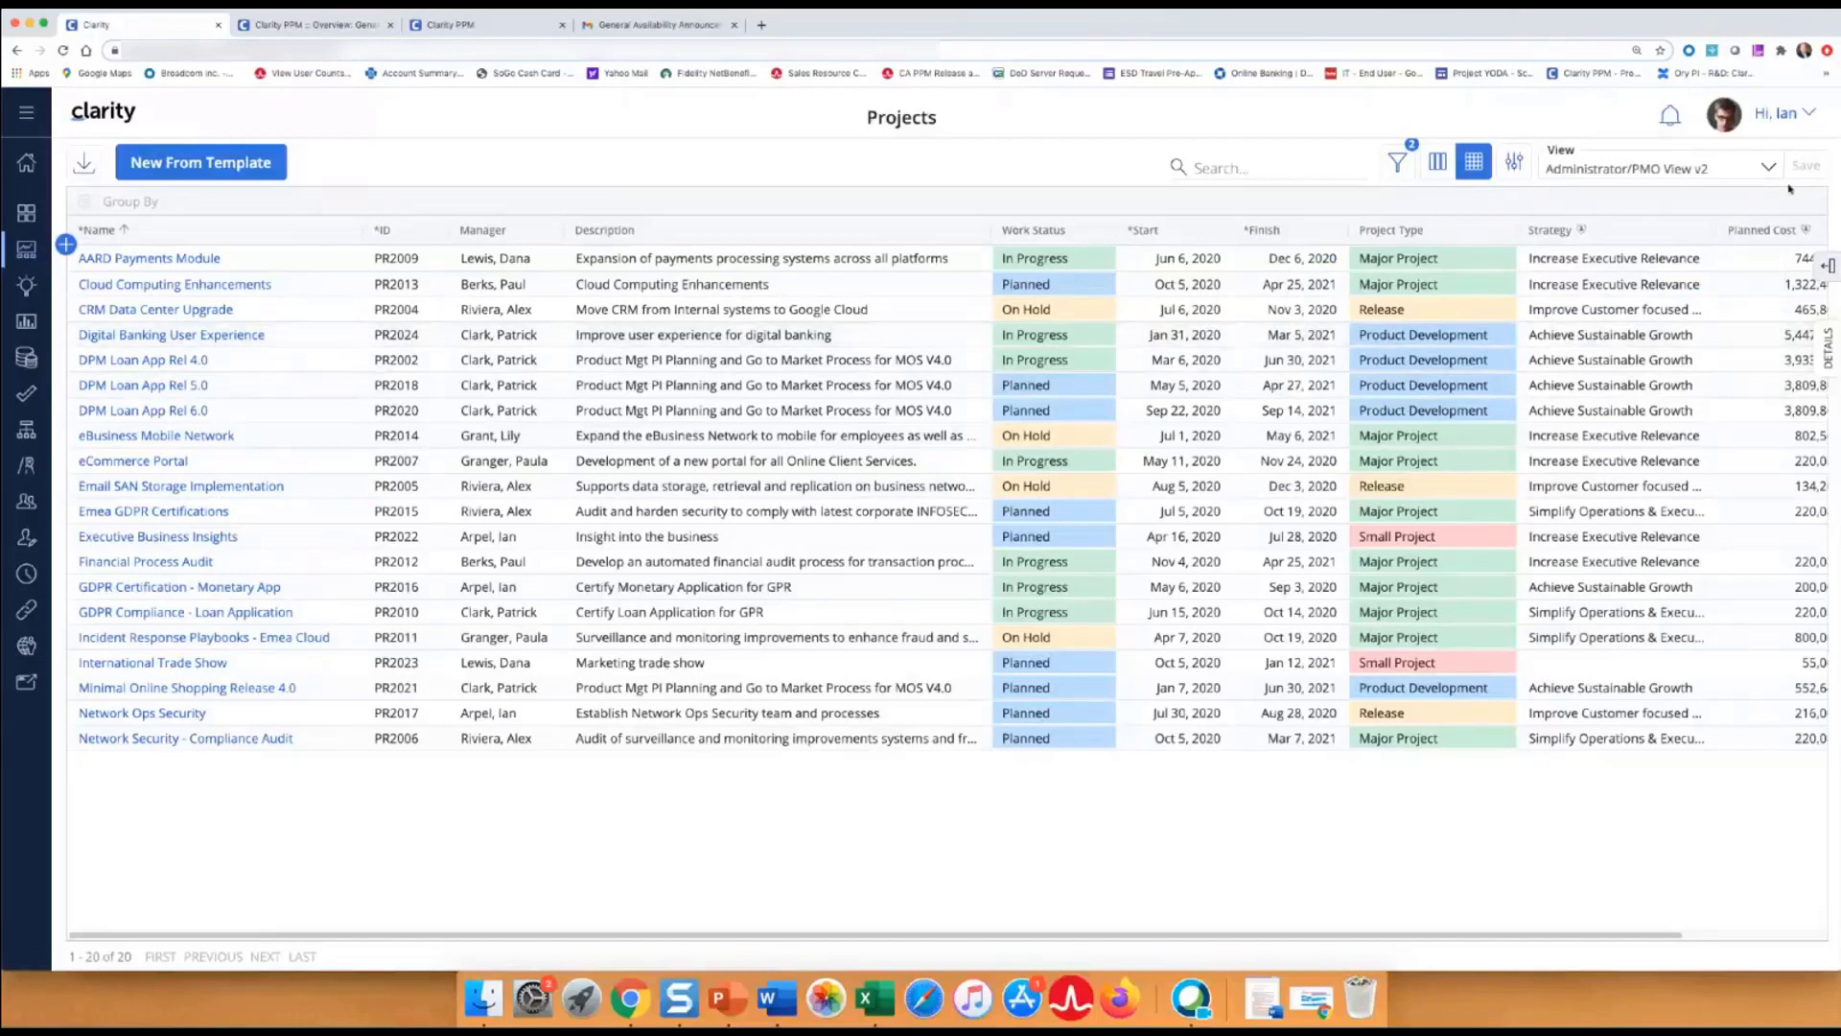
{"action": "left_click", "coordinate": [1768, 167]}
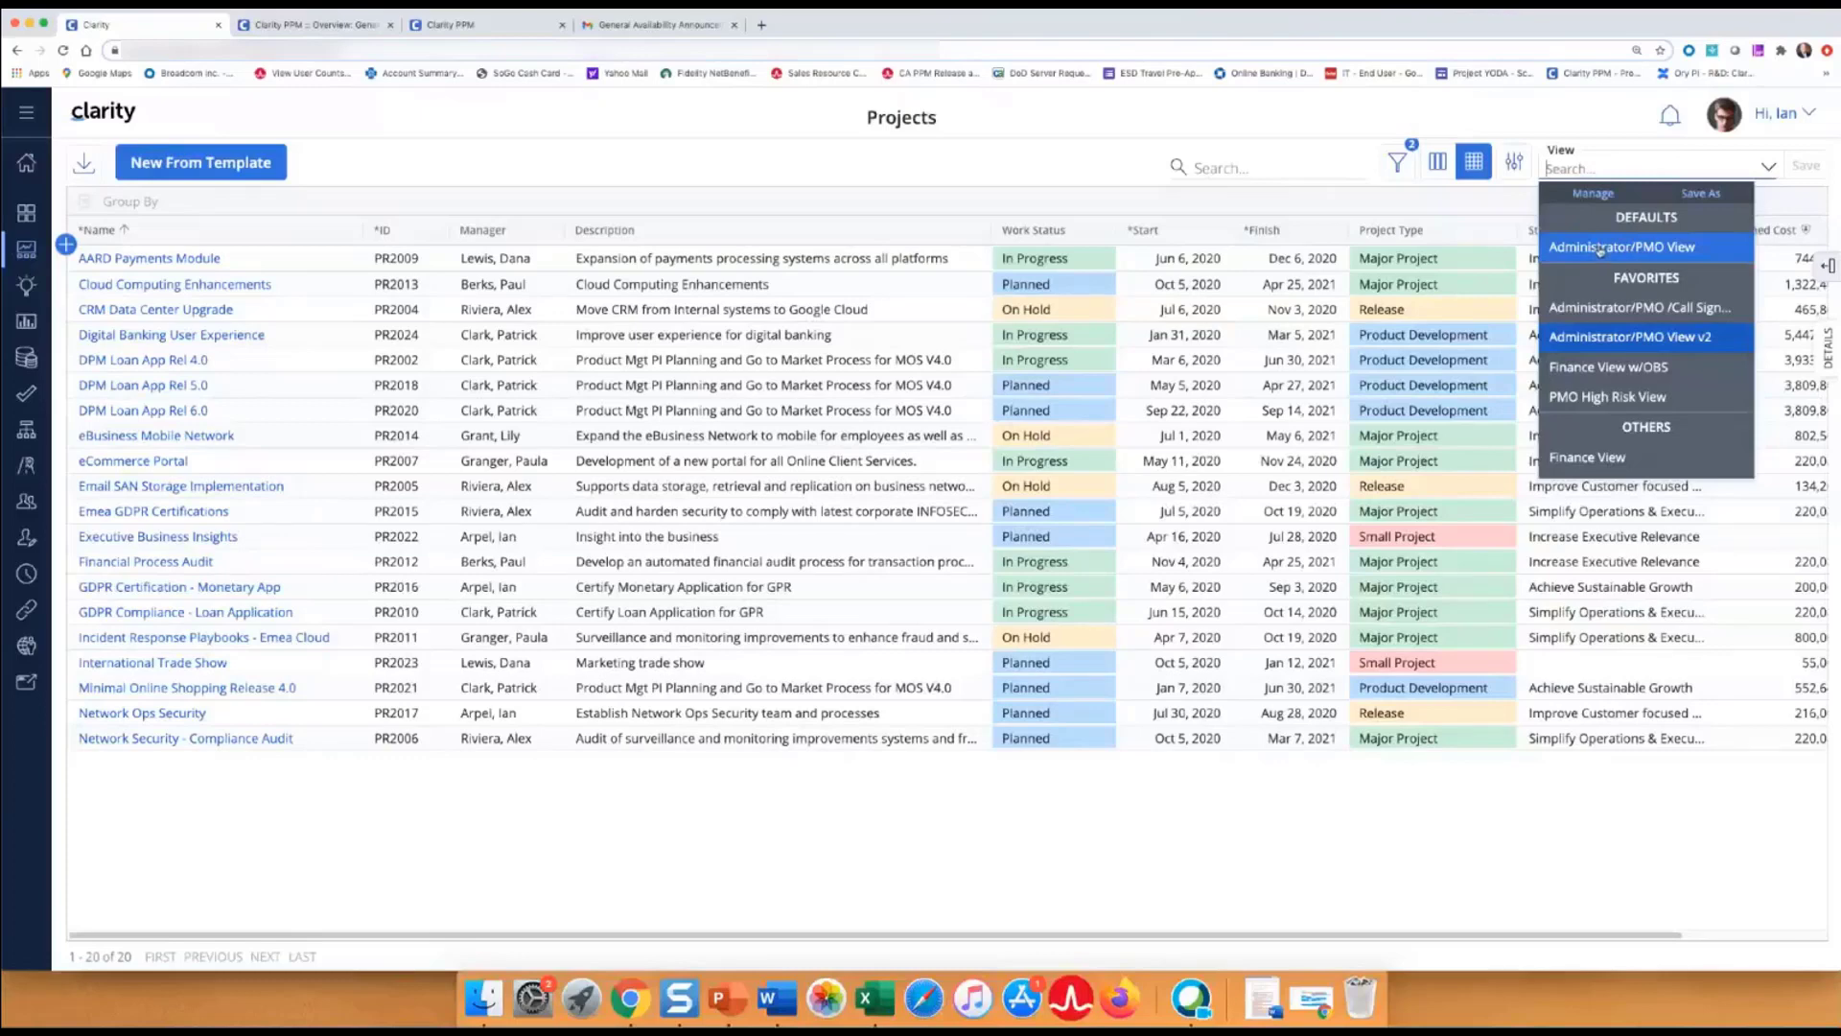
{"action": "left_click", "coordinate": [1594, 194]}
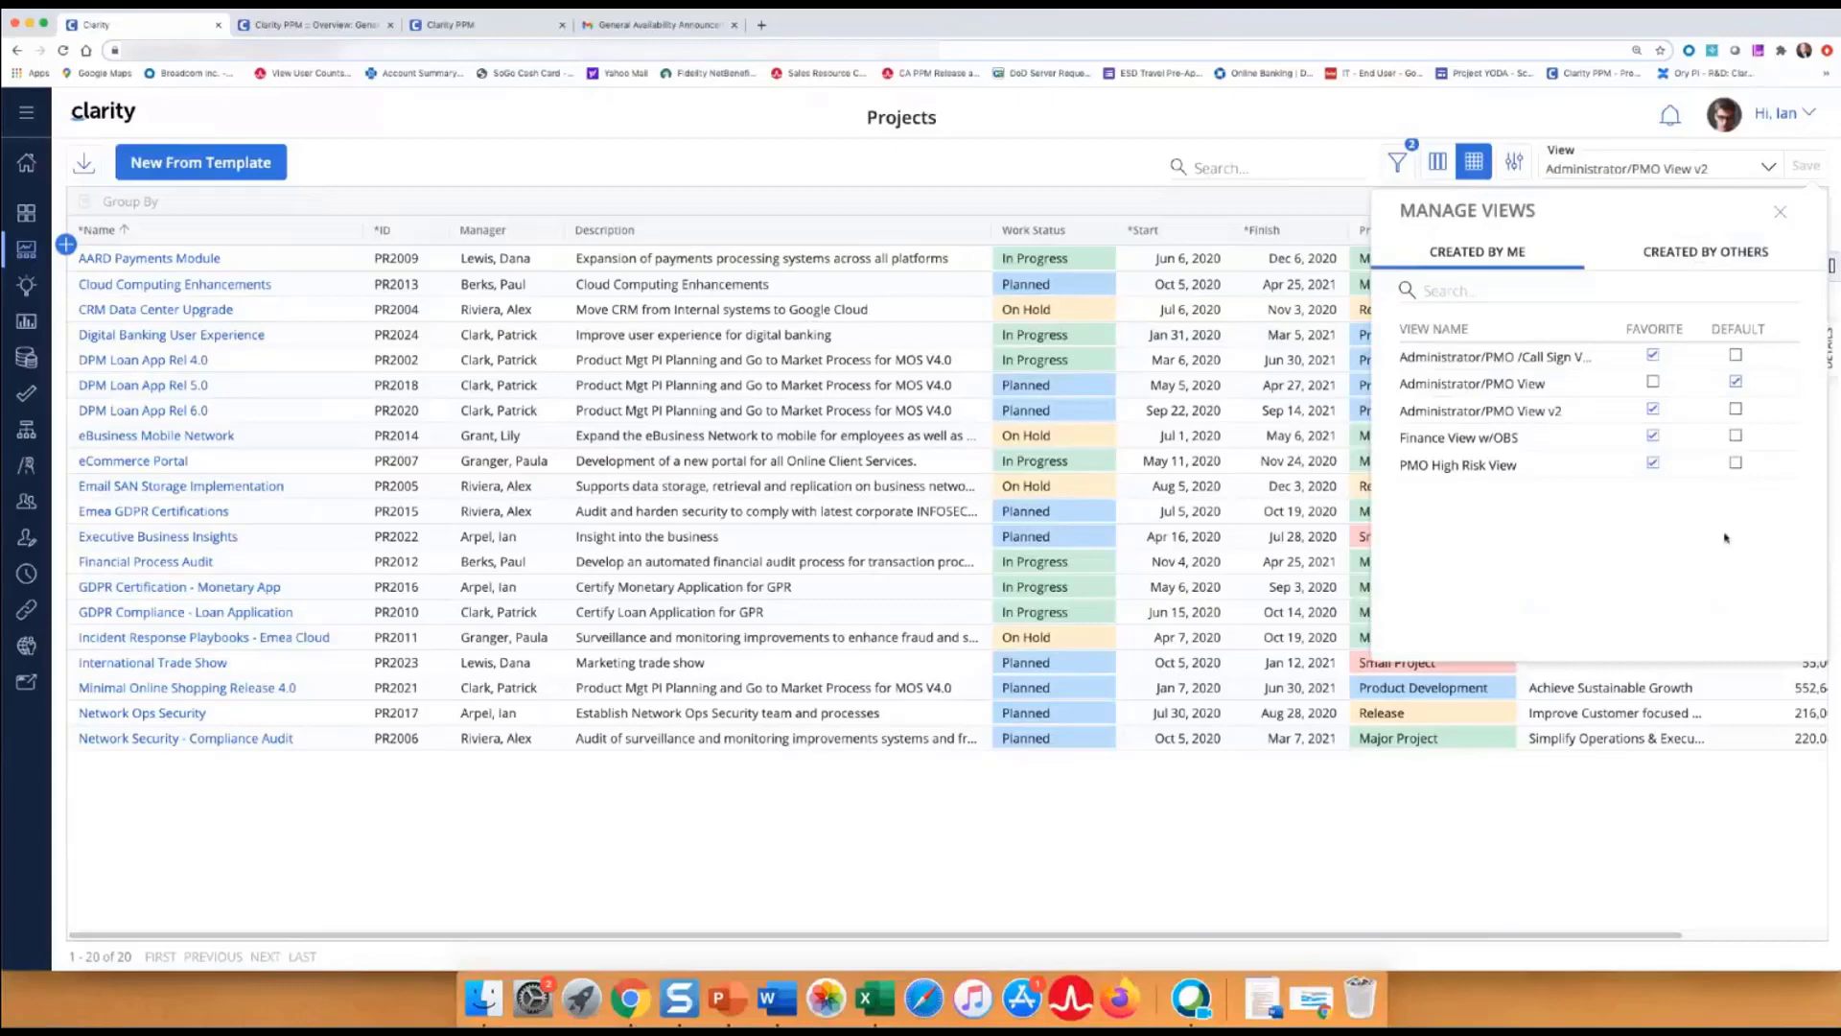
{"action": "left_click", "coordinate": [1780, 213]}
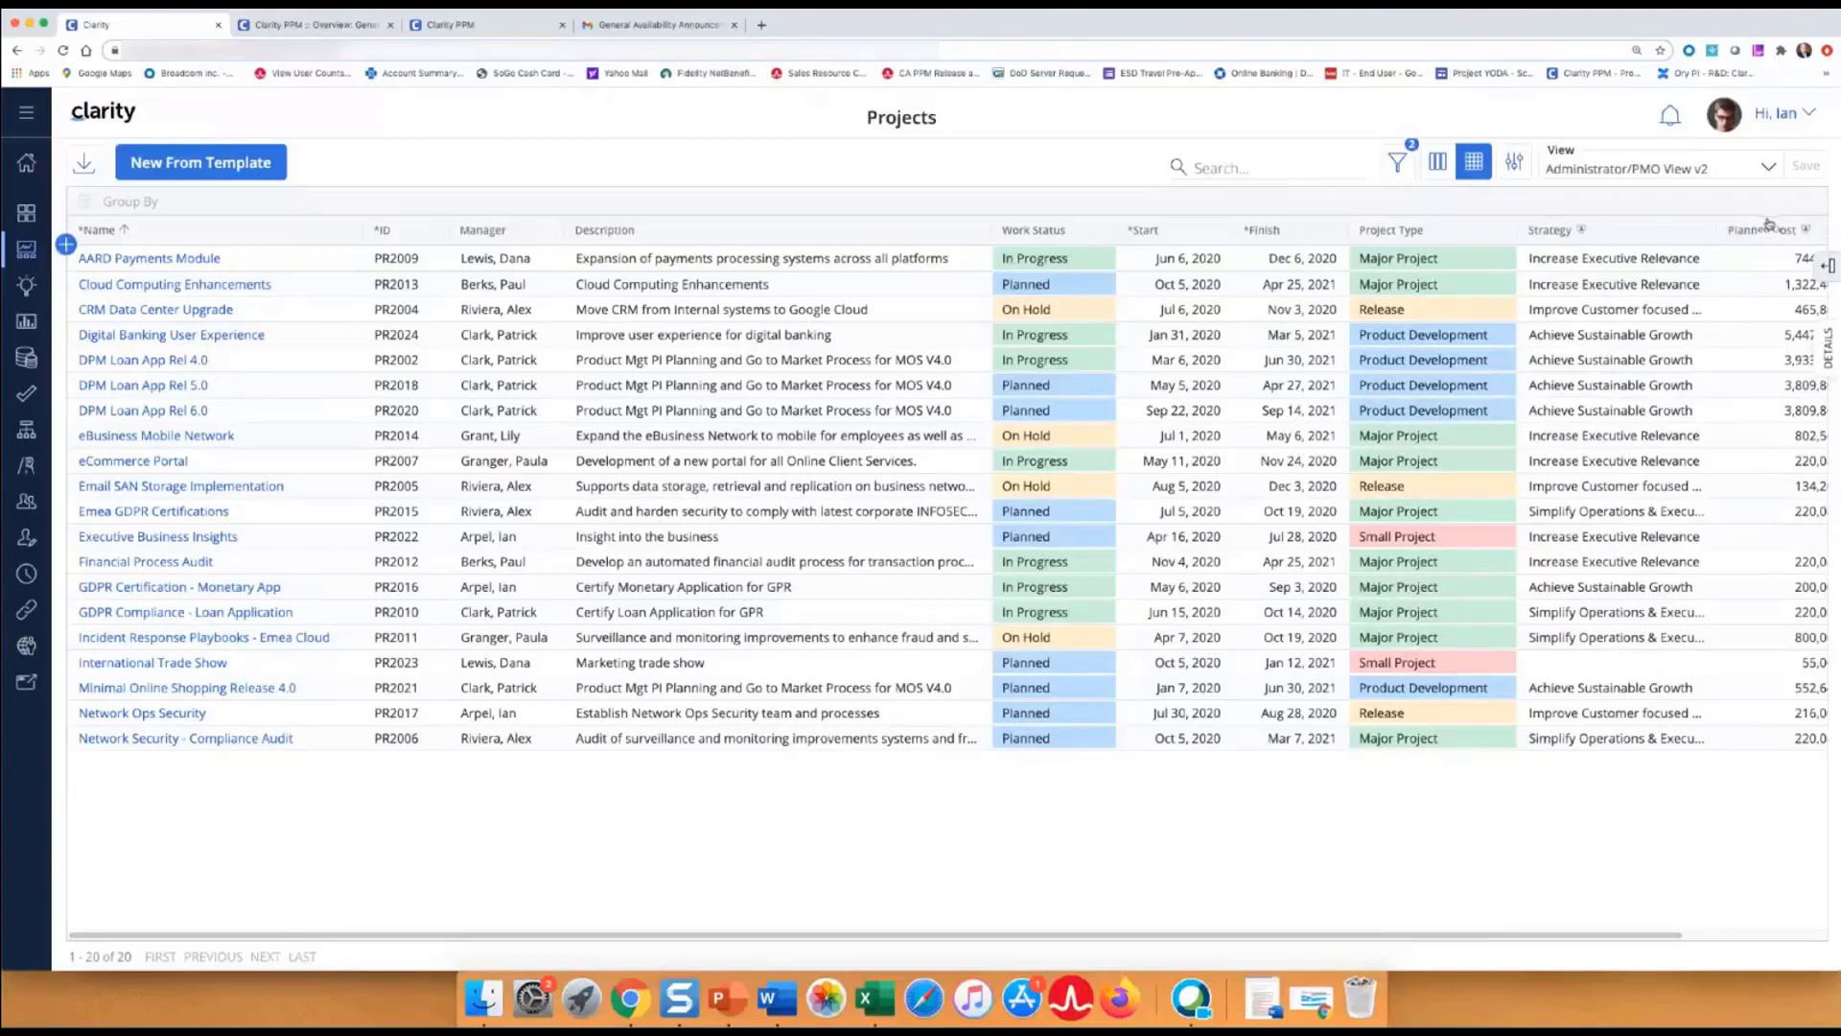
{"action": "left_click", "coordinate": [1766, 168]}
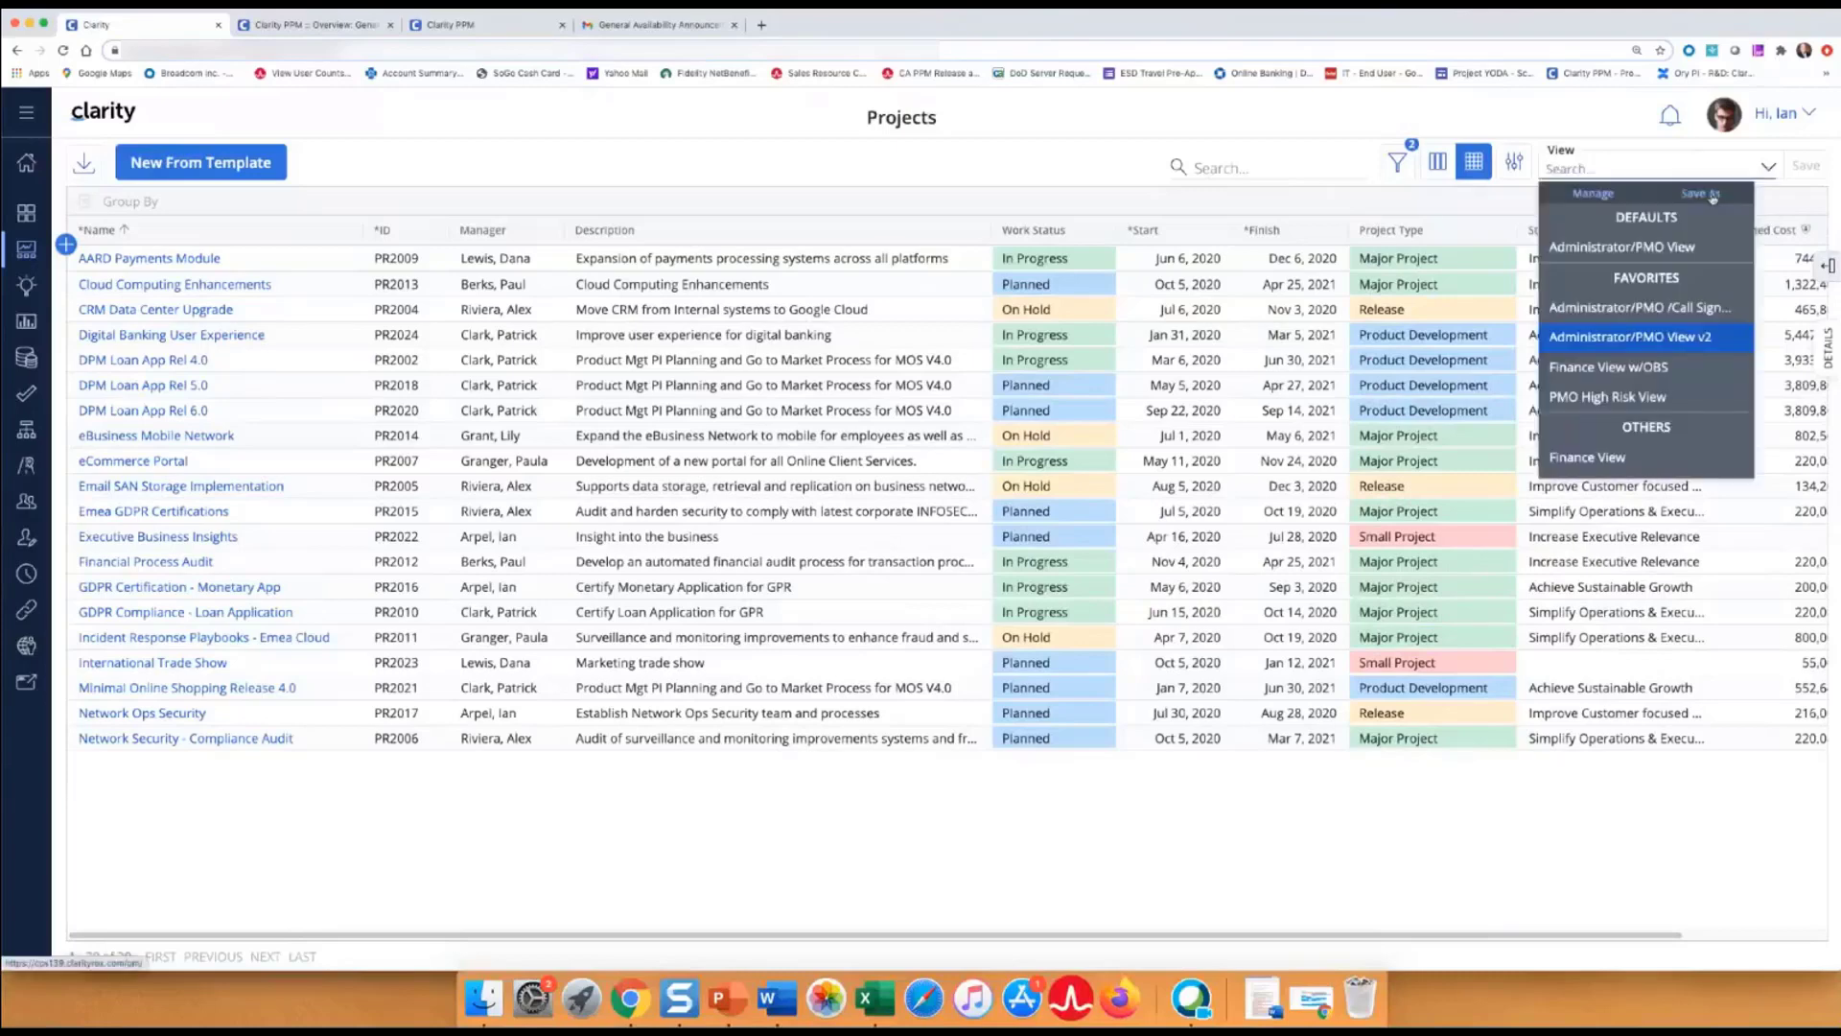
Switch to the Administrator/PMO/Call Sign View and open AARD Payments Module's Call Sign choices.
{"action": "left_click", "coordinate": [1665, 308]}
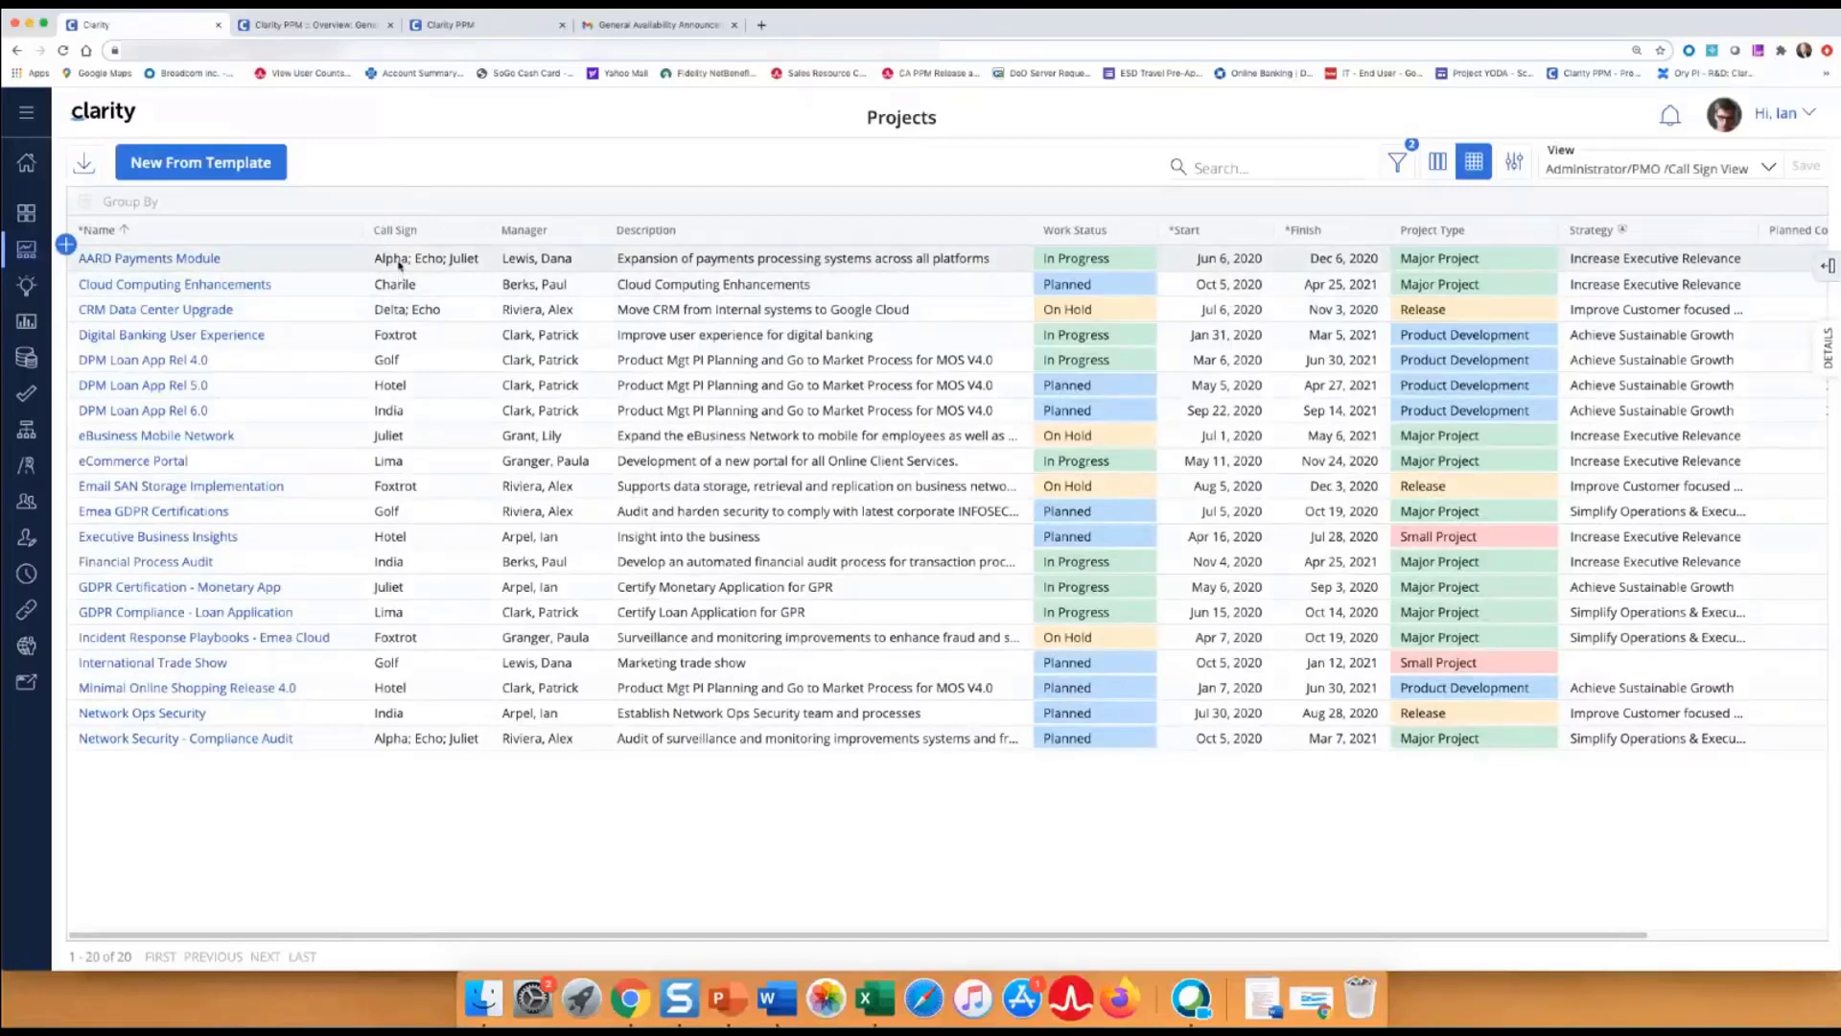
{"action": "left_click", "coordinate": [399, 261]}
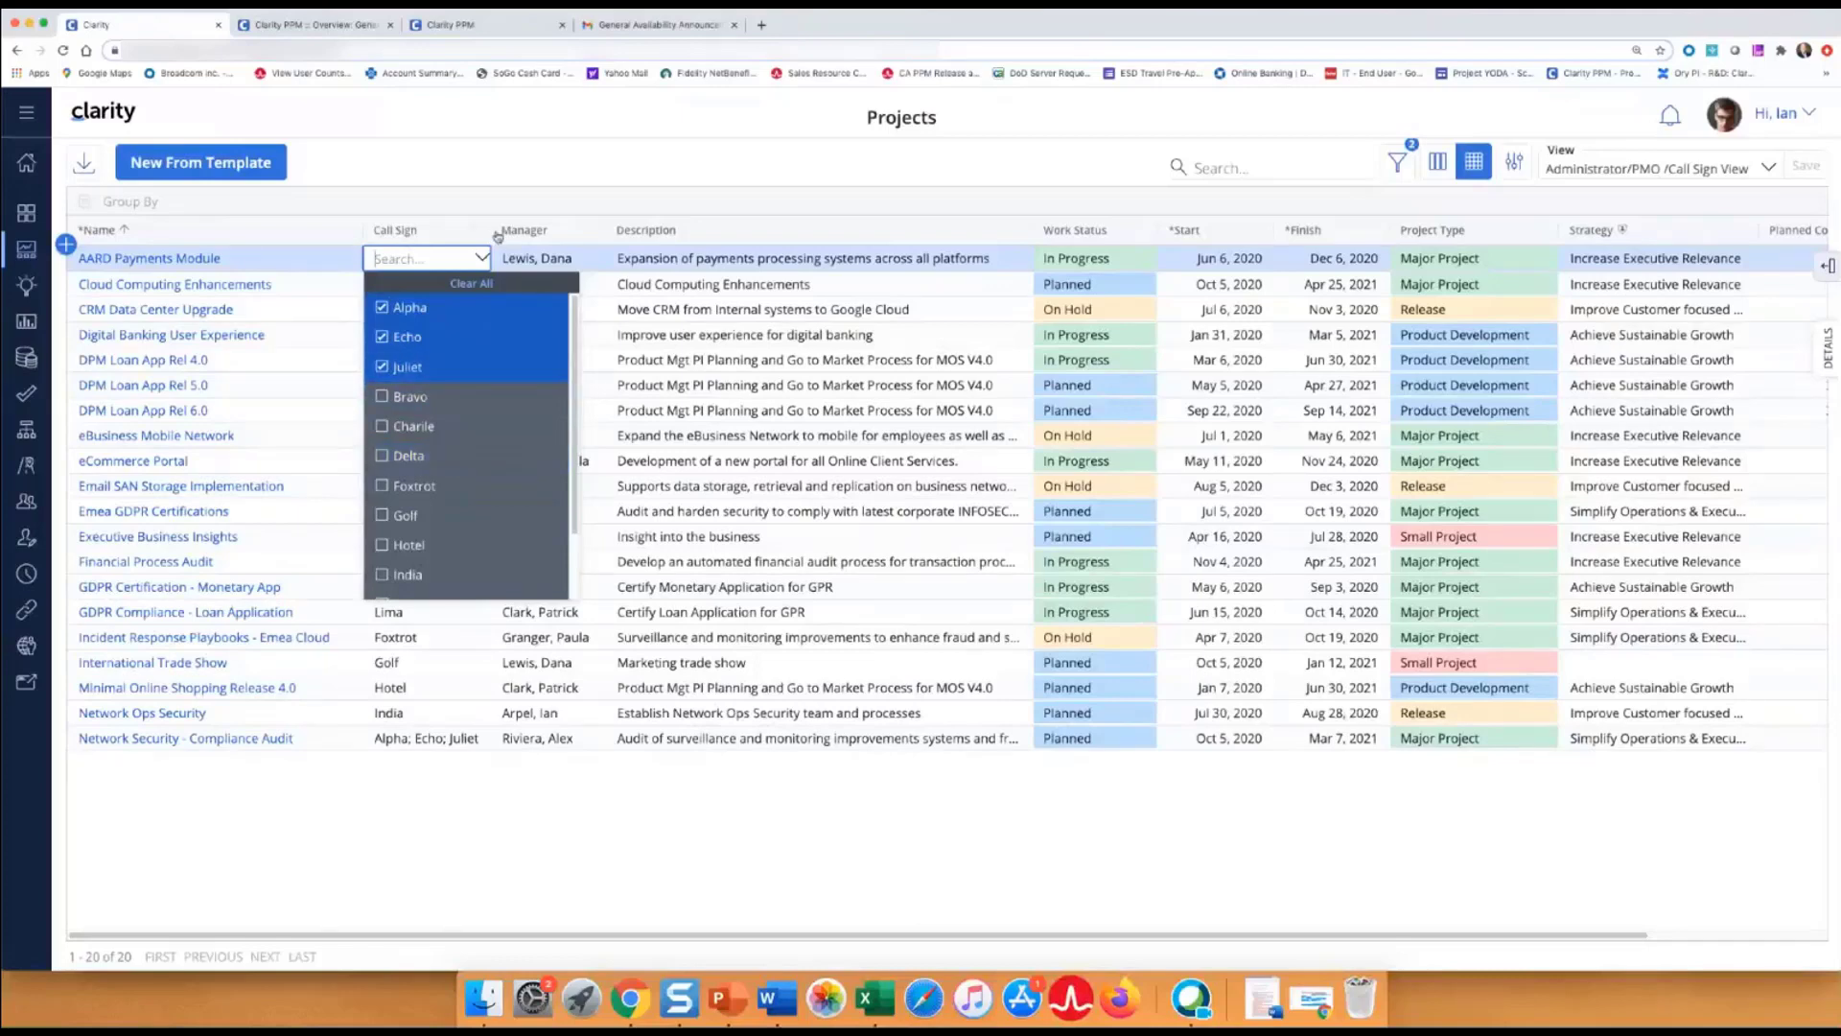
Resize the Call Sign column to fit 'Alpha; Echo; Juliet', then shorten the browser window.
{"action": "left_click_drag", "start_coordinate": [488, 229], "coordinate": [415, 230]}
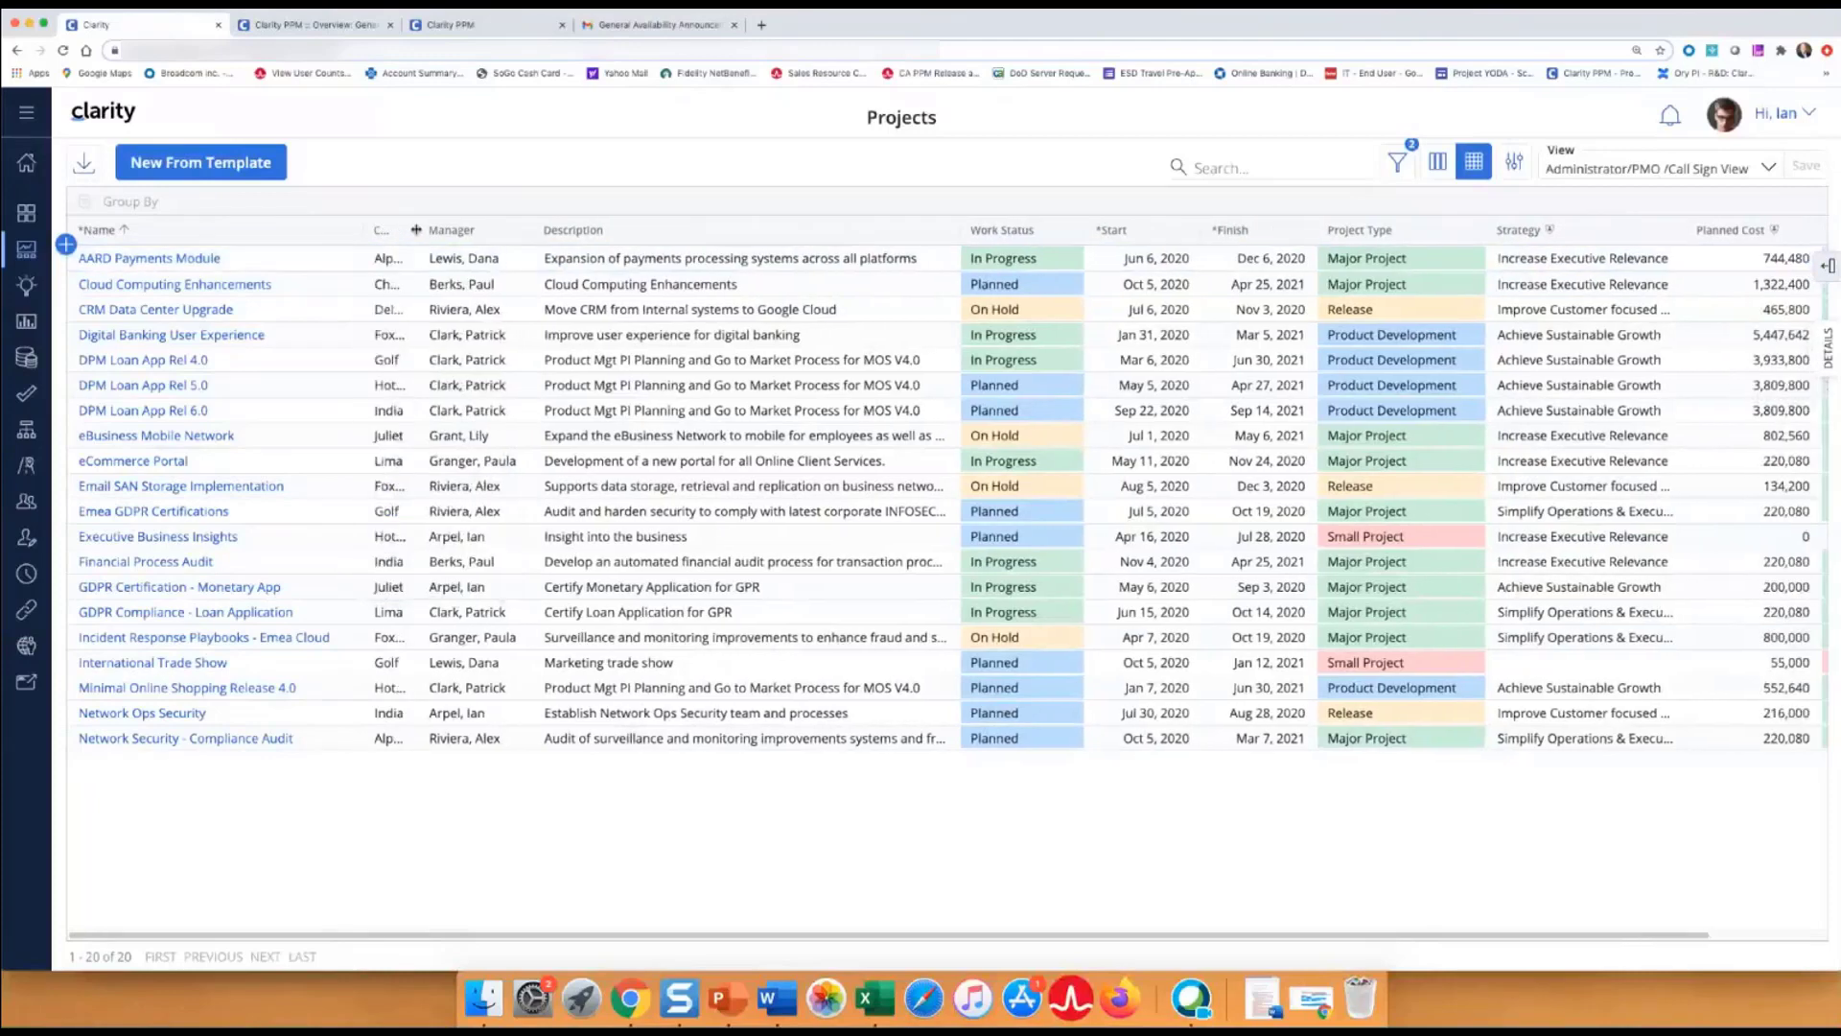
{"action": "left_click", "coordinate": [388, 260]}
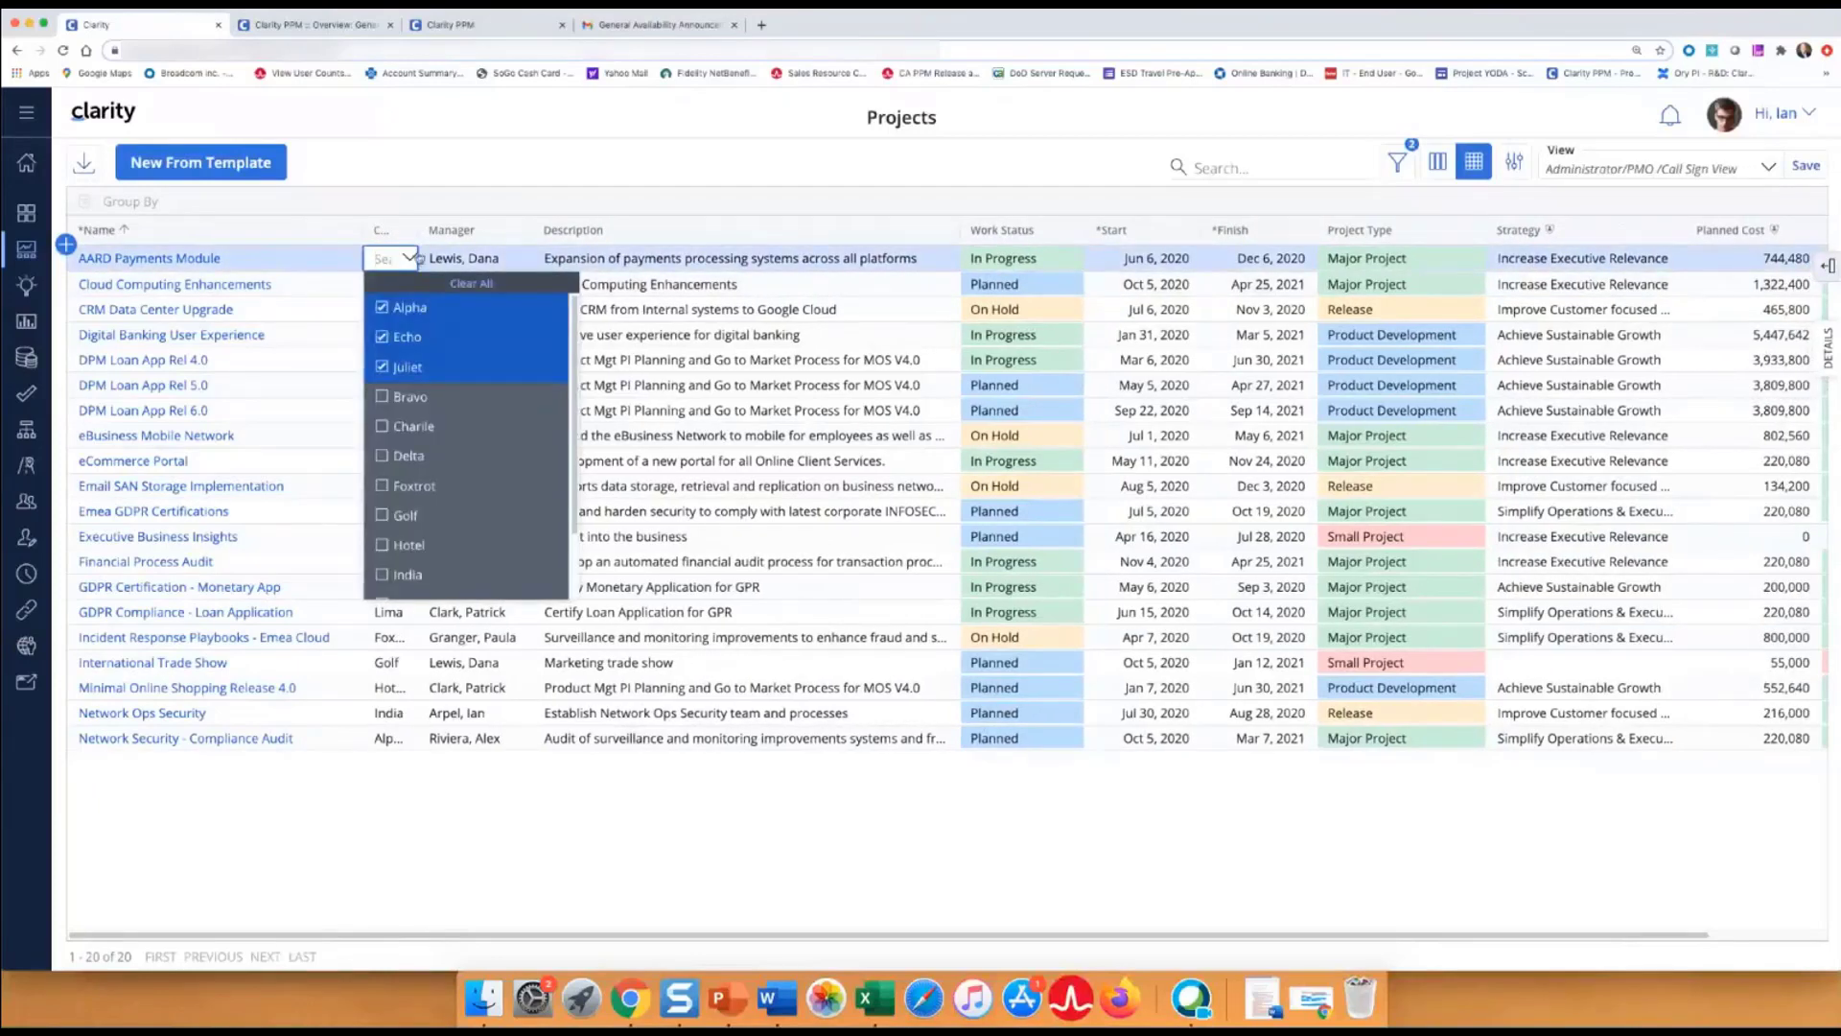
{"action": "scroll", "coordinate": [444, 425], "scroll_direction": "down", "scroll_amount": 2}
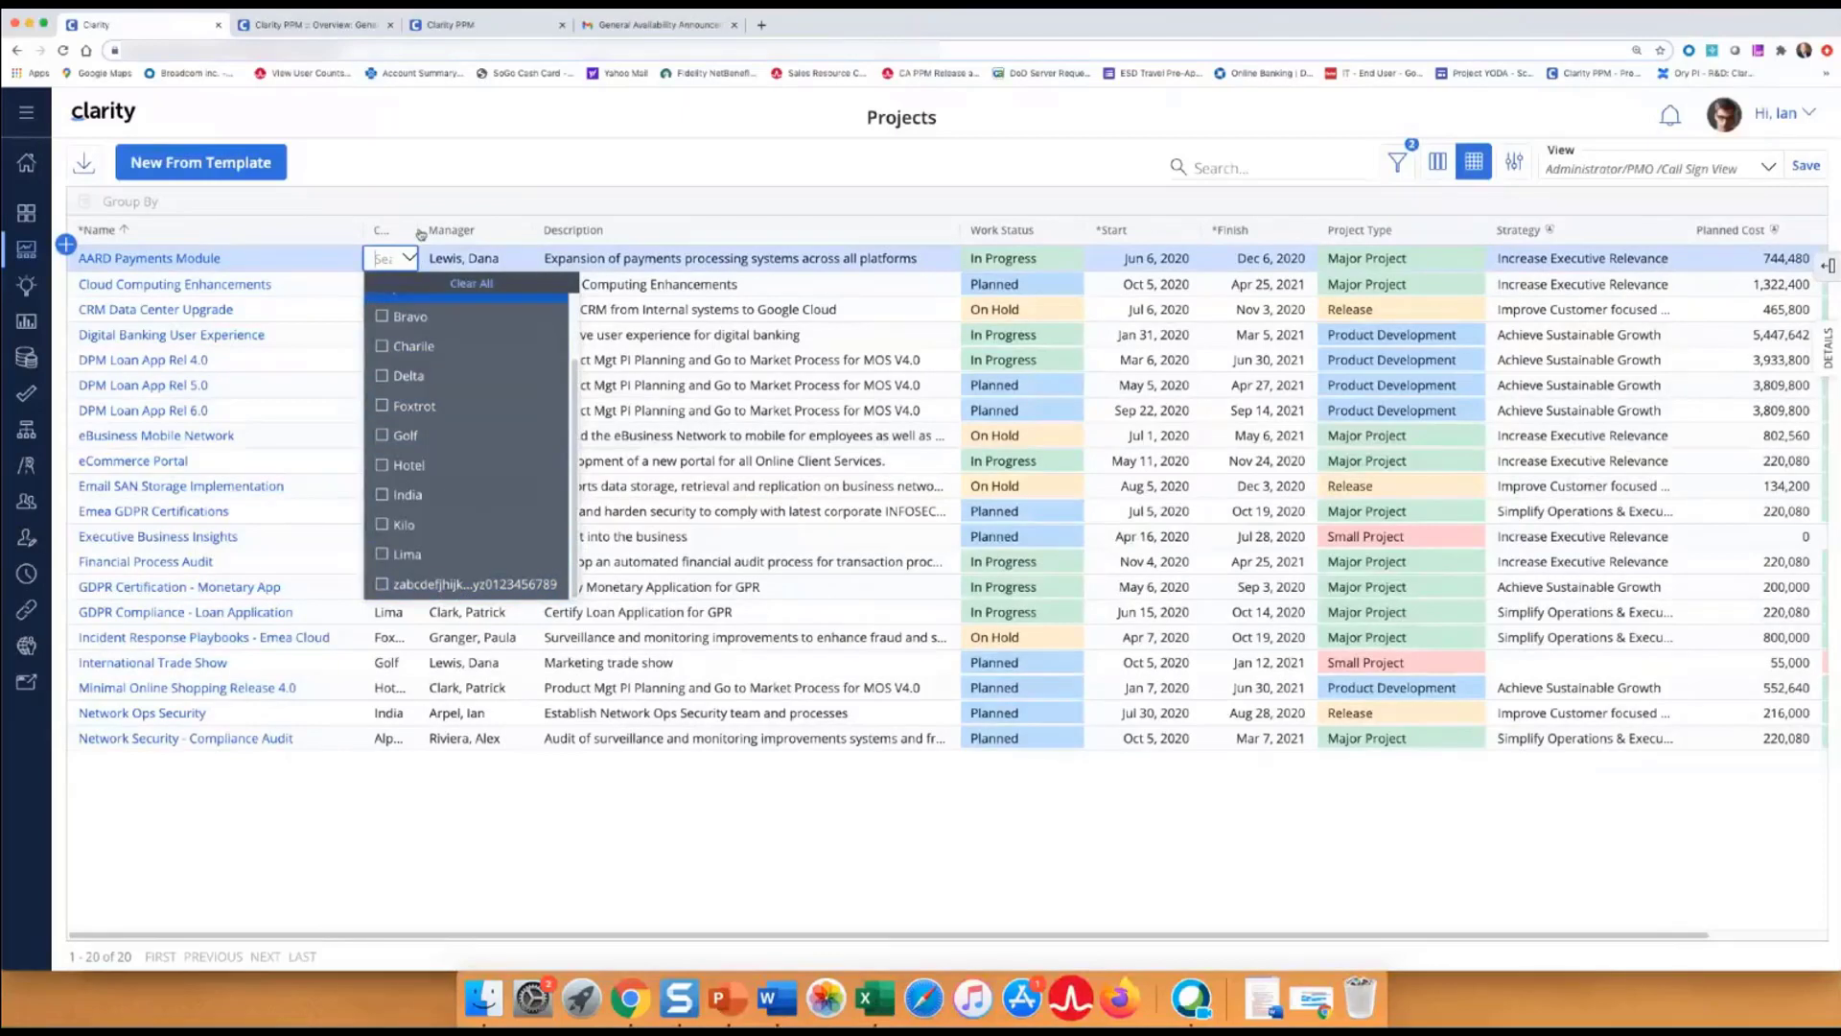
{"action": "left_click_drag", "start_coordinate": [415, 229], "coordinate": [739, 231]}
{"action": "left_click", "coordinate": [616, 265]}
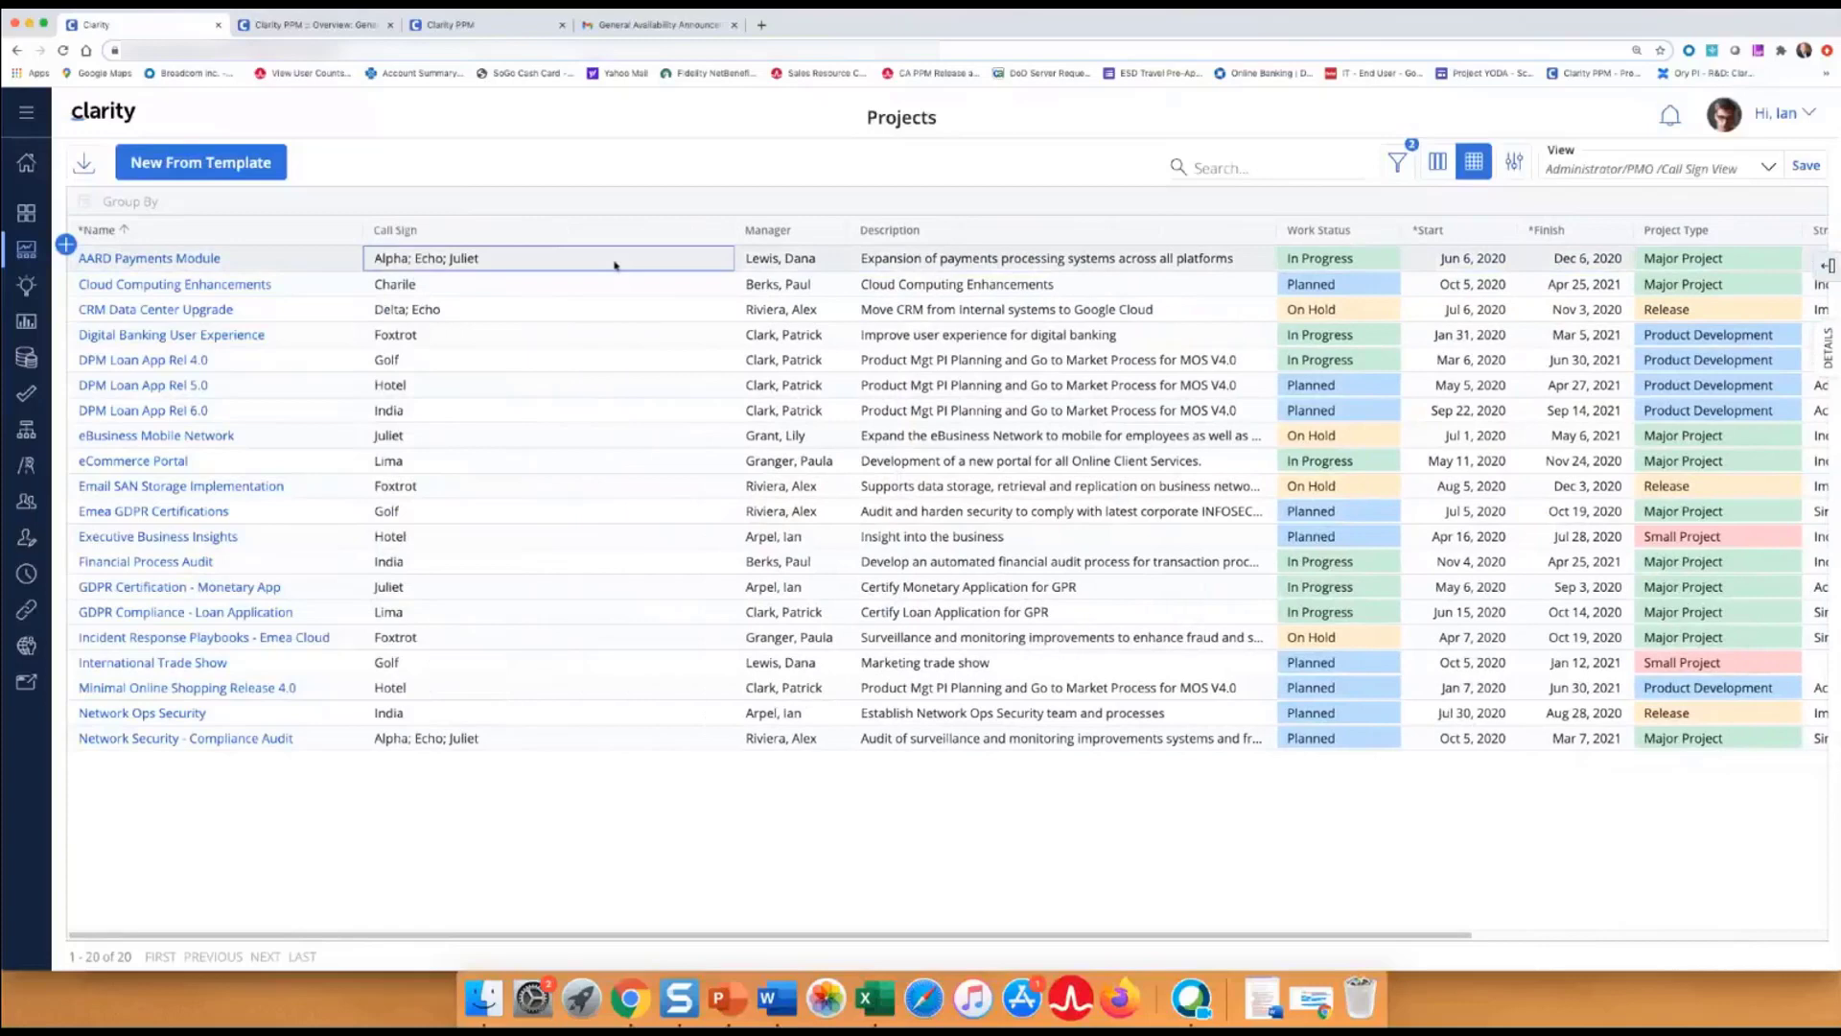
{"action": "left_click", "coordinate": [616, 266]}
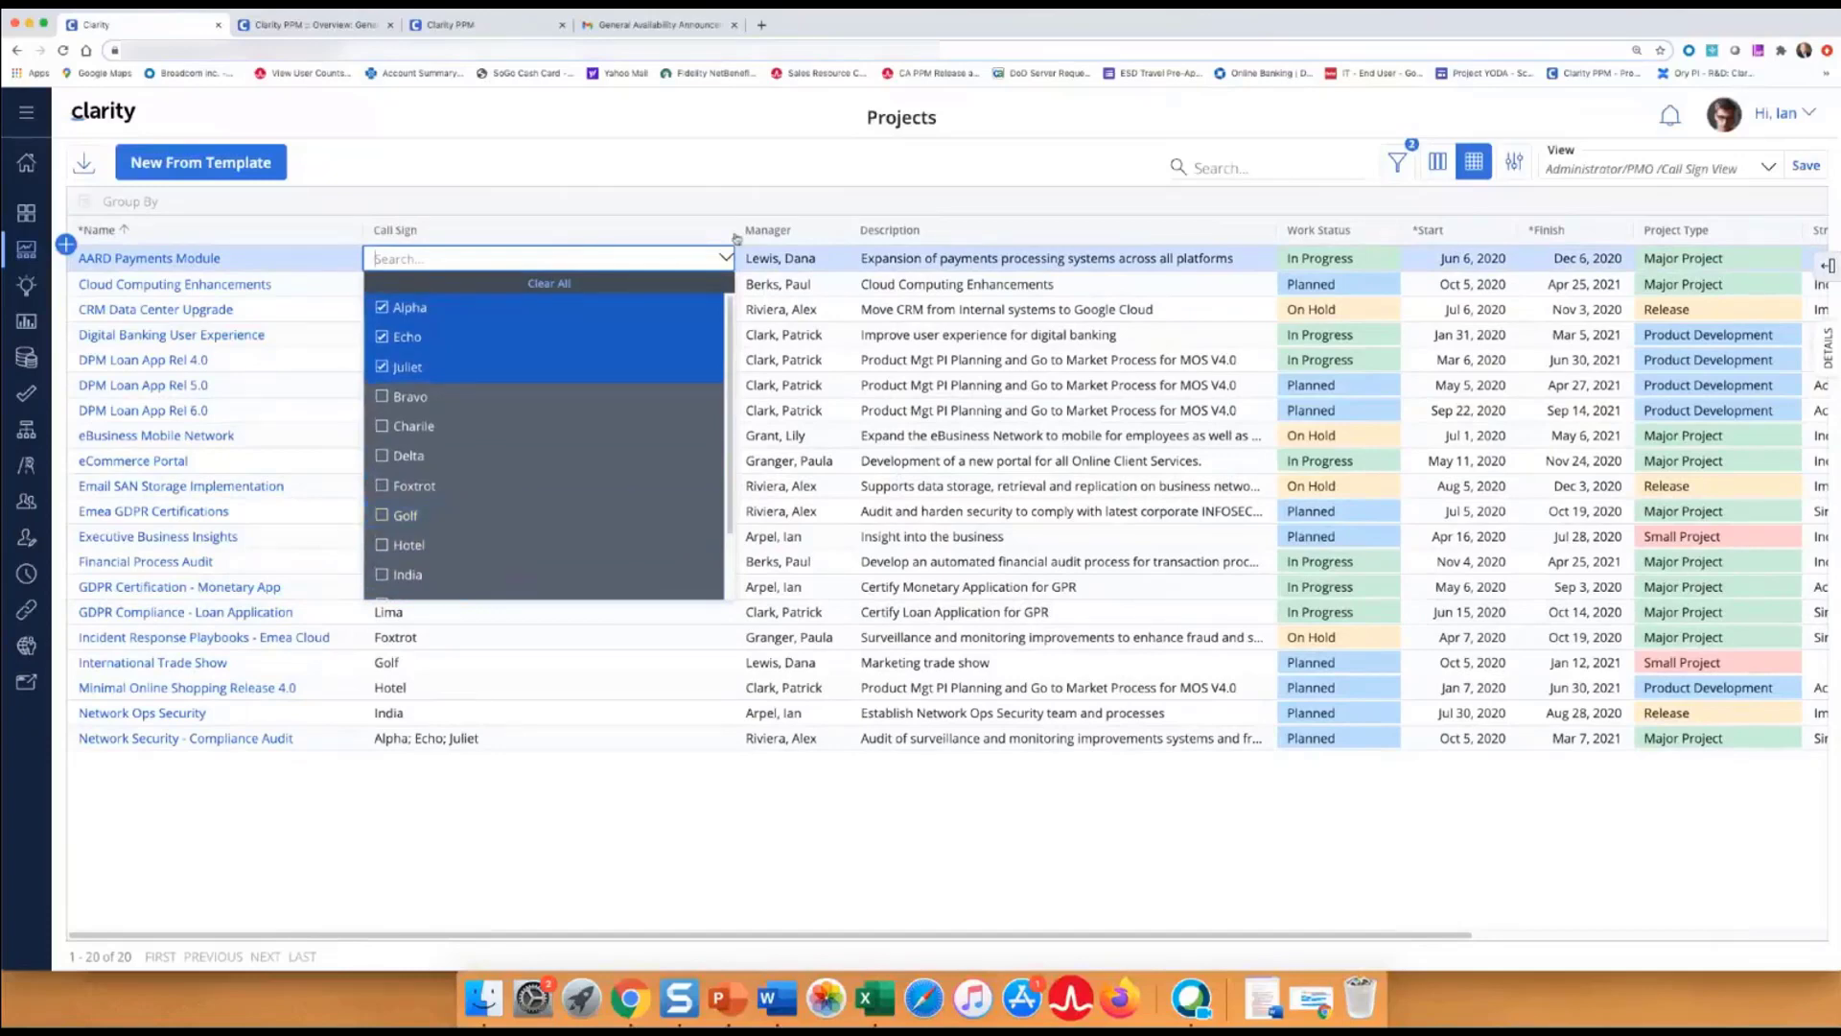
{"action": "left_click_drag", "start_coordinate": [736, 238], "coordinate": [589, 238]}
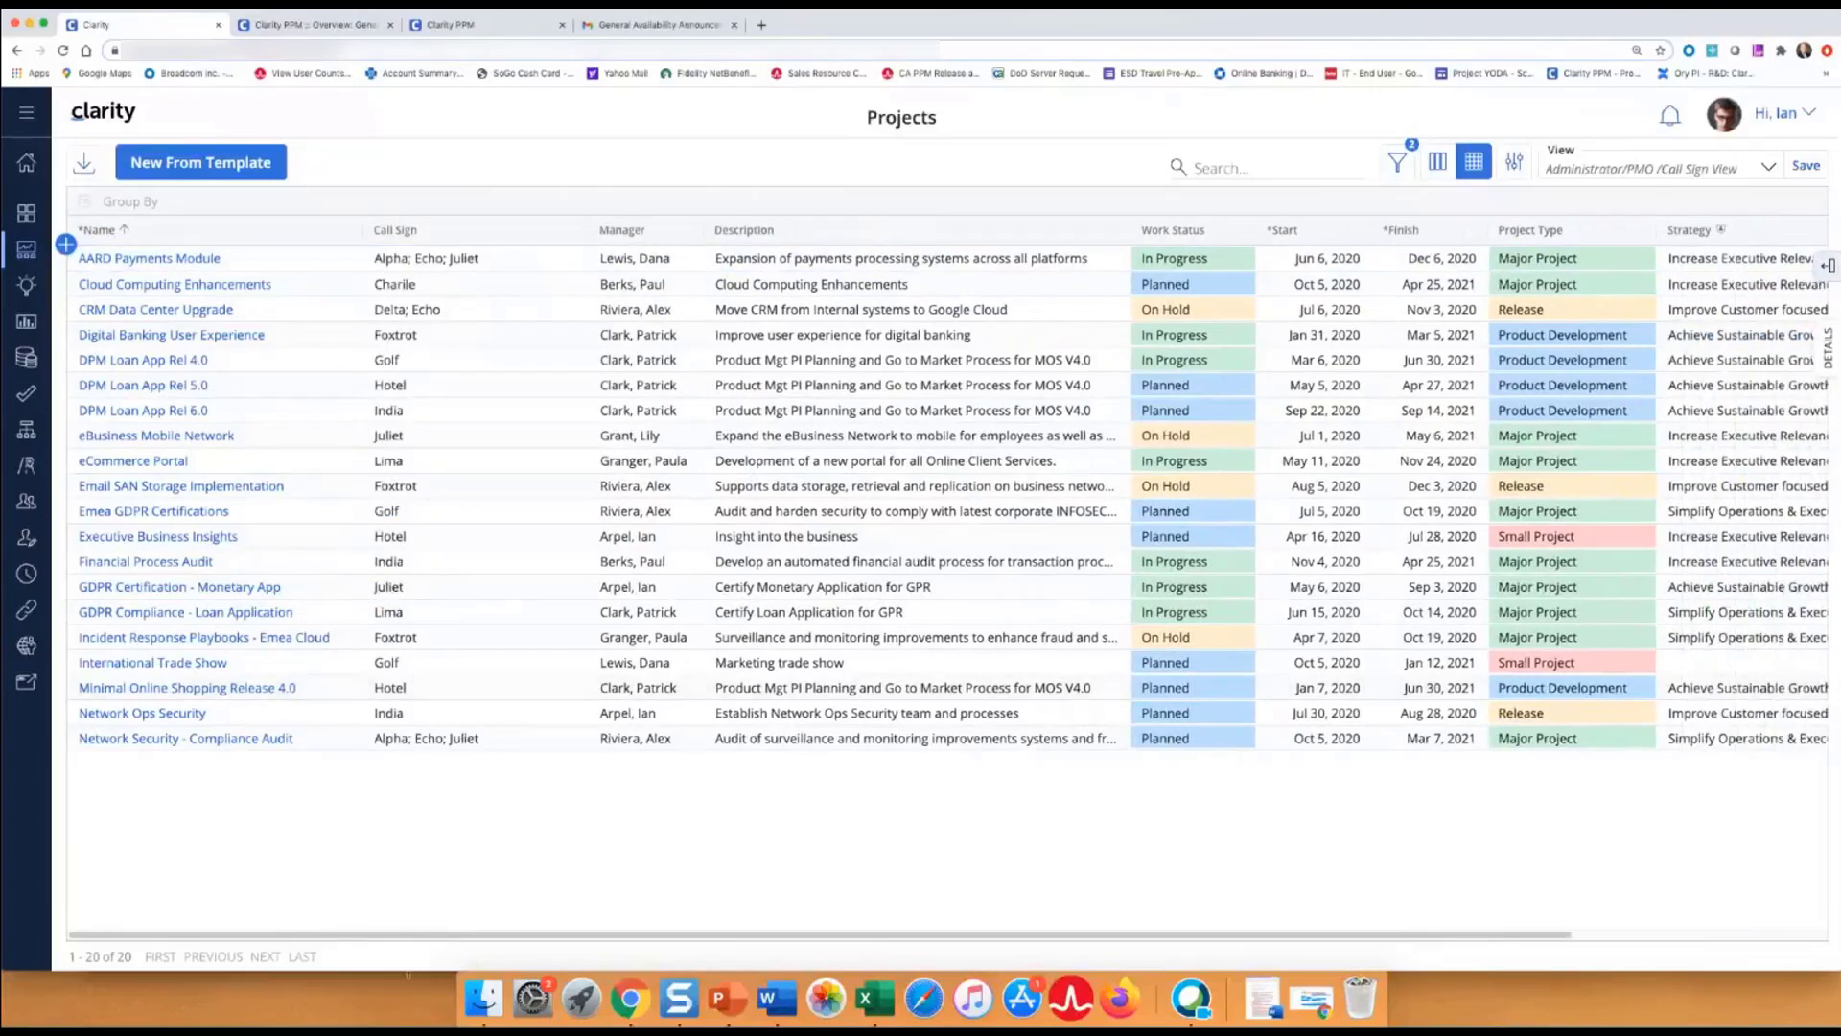
{"action": "left_click_drag", "start_coordinate": [409, 966], "coordinate": [402, 788]}
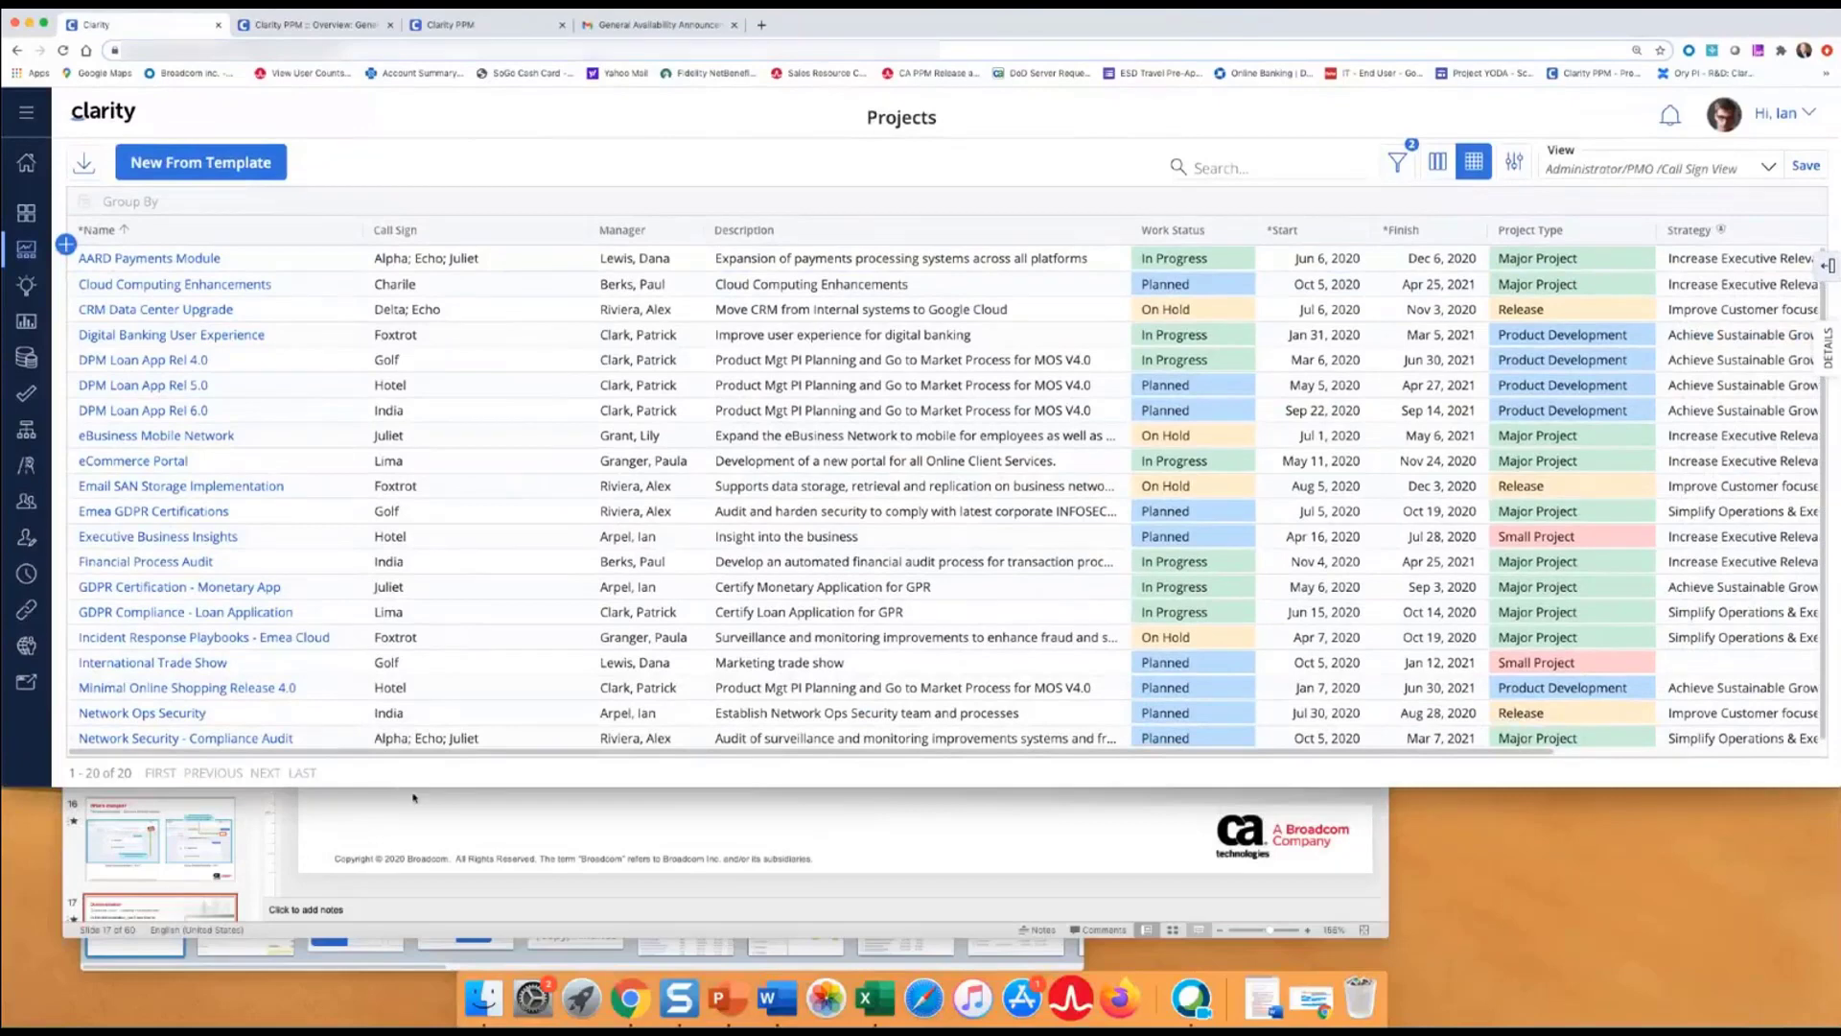
Open Network Security - Compliance Audit's Call Sign and Work Status choices, then maximize the browser.
{"action": "left_click", "coordinate": [415, 739]}
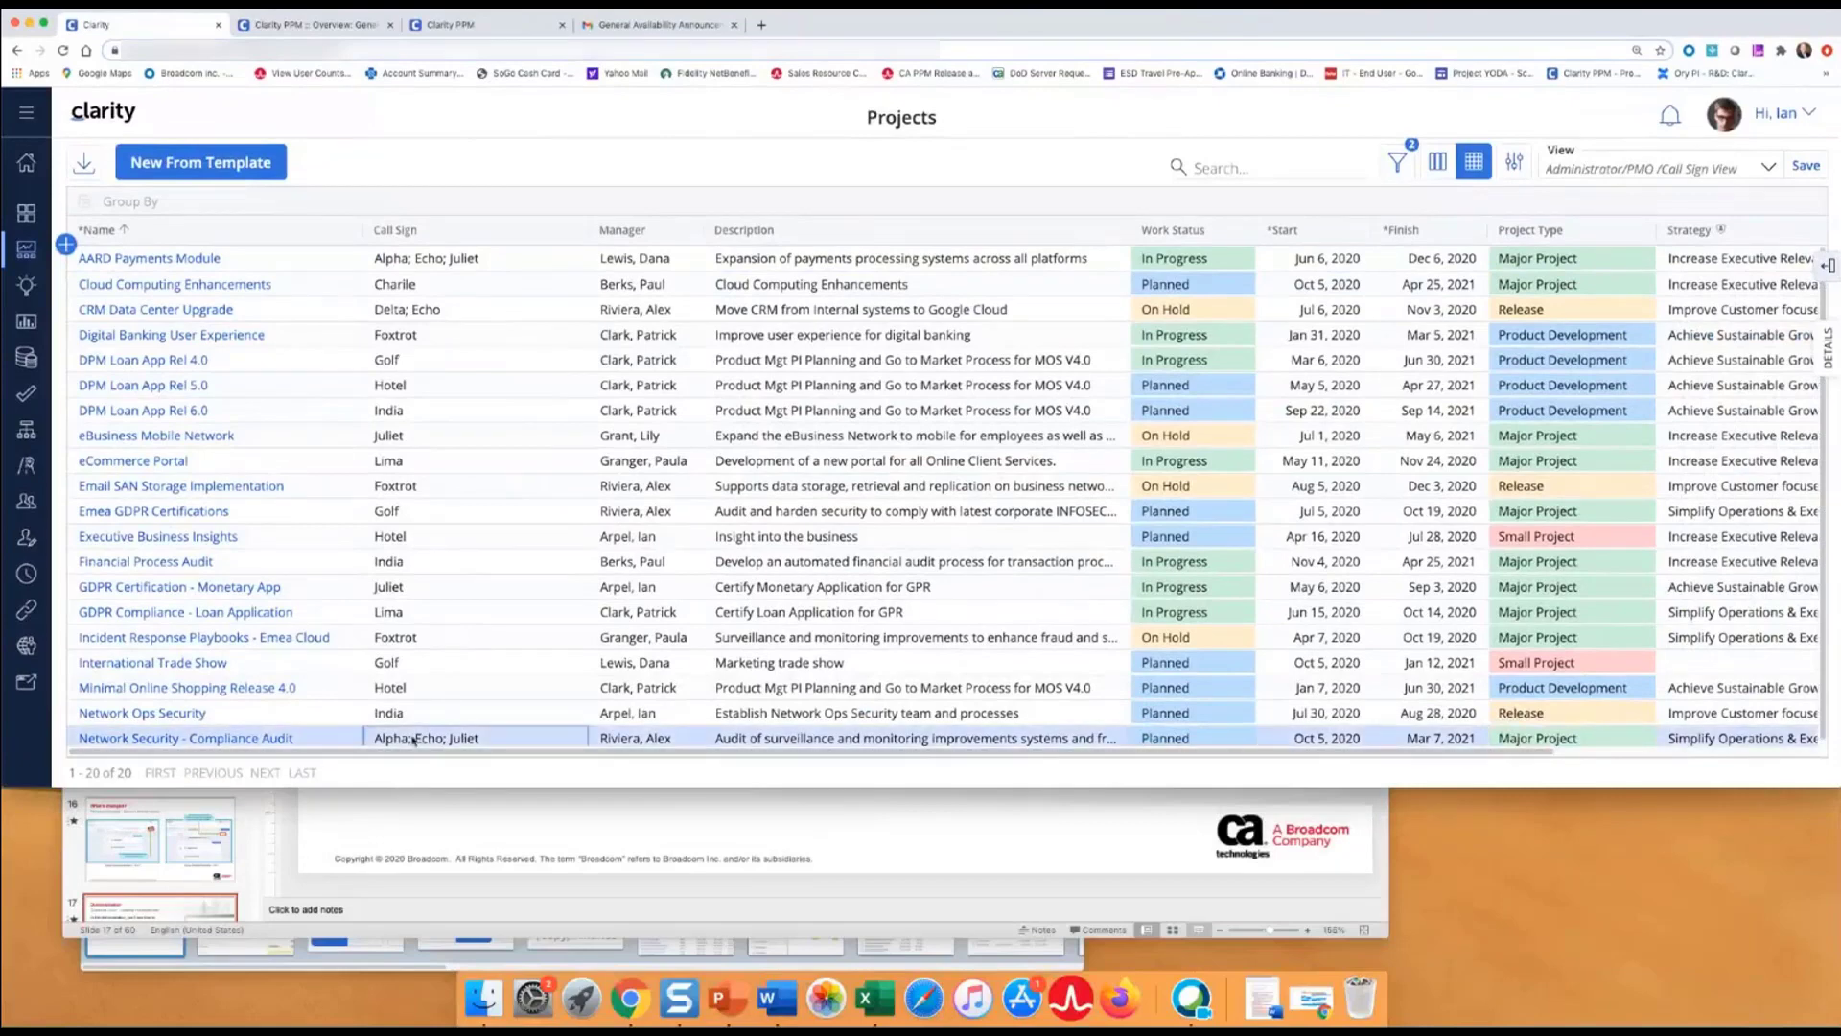
{"action": "left_click", "coordinate": [412, 740]}
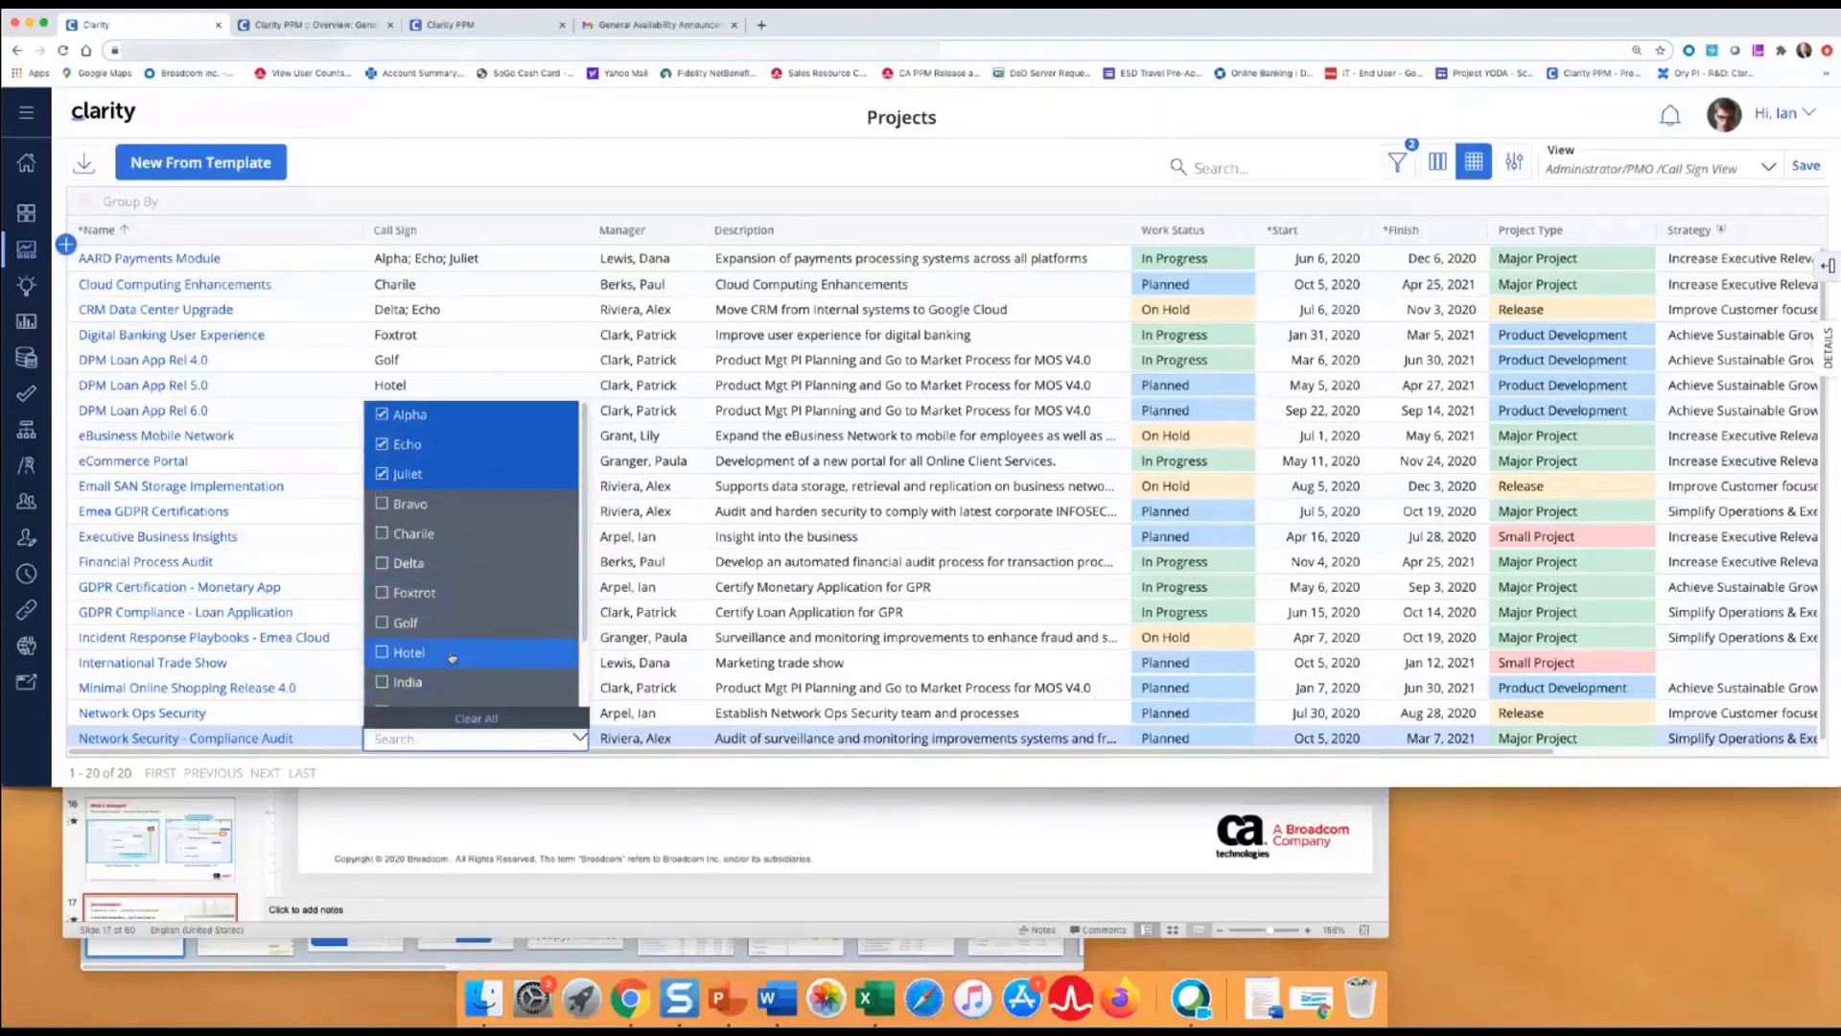
{"action": "left_click", "coordinate": [1168, 741]}
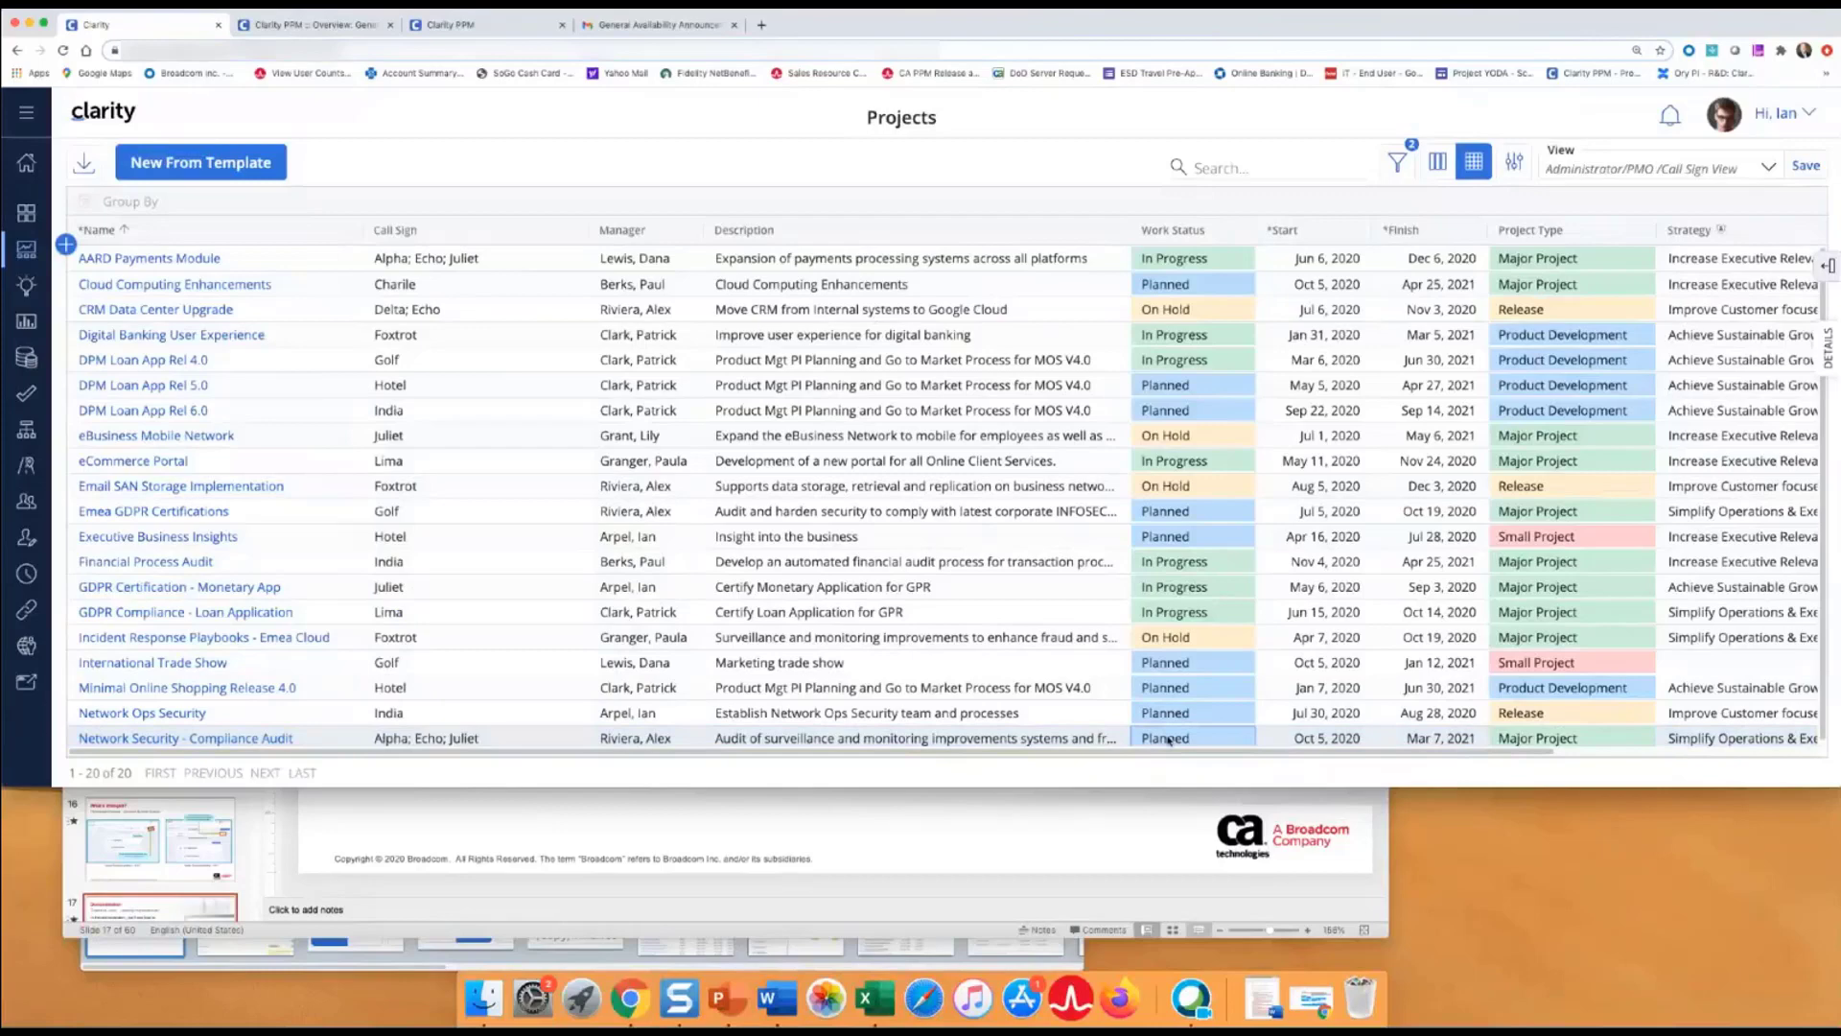
{"action": "left_click", "coordinate": [1168, 739]}
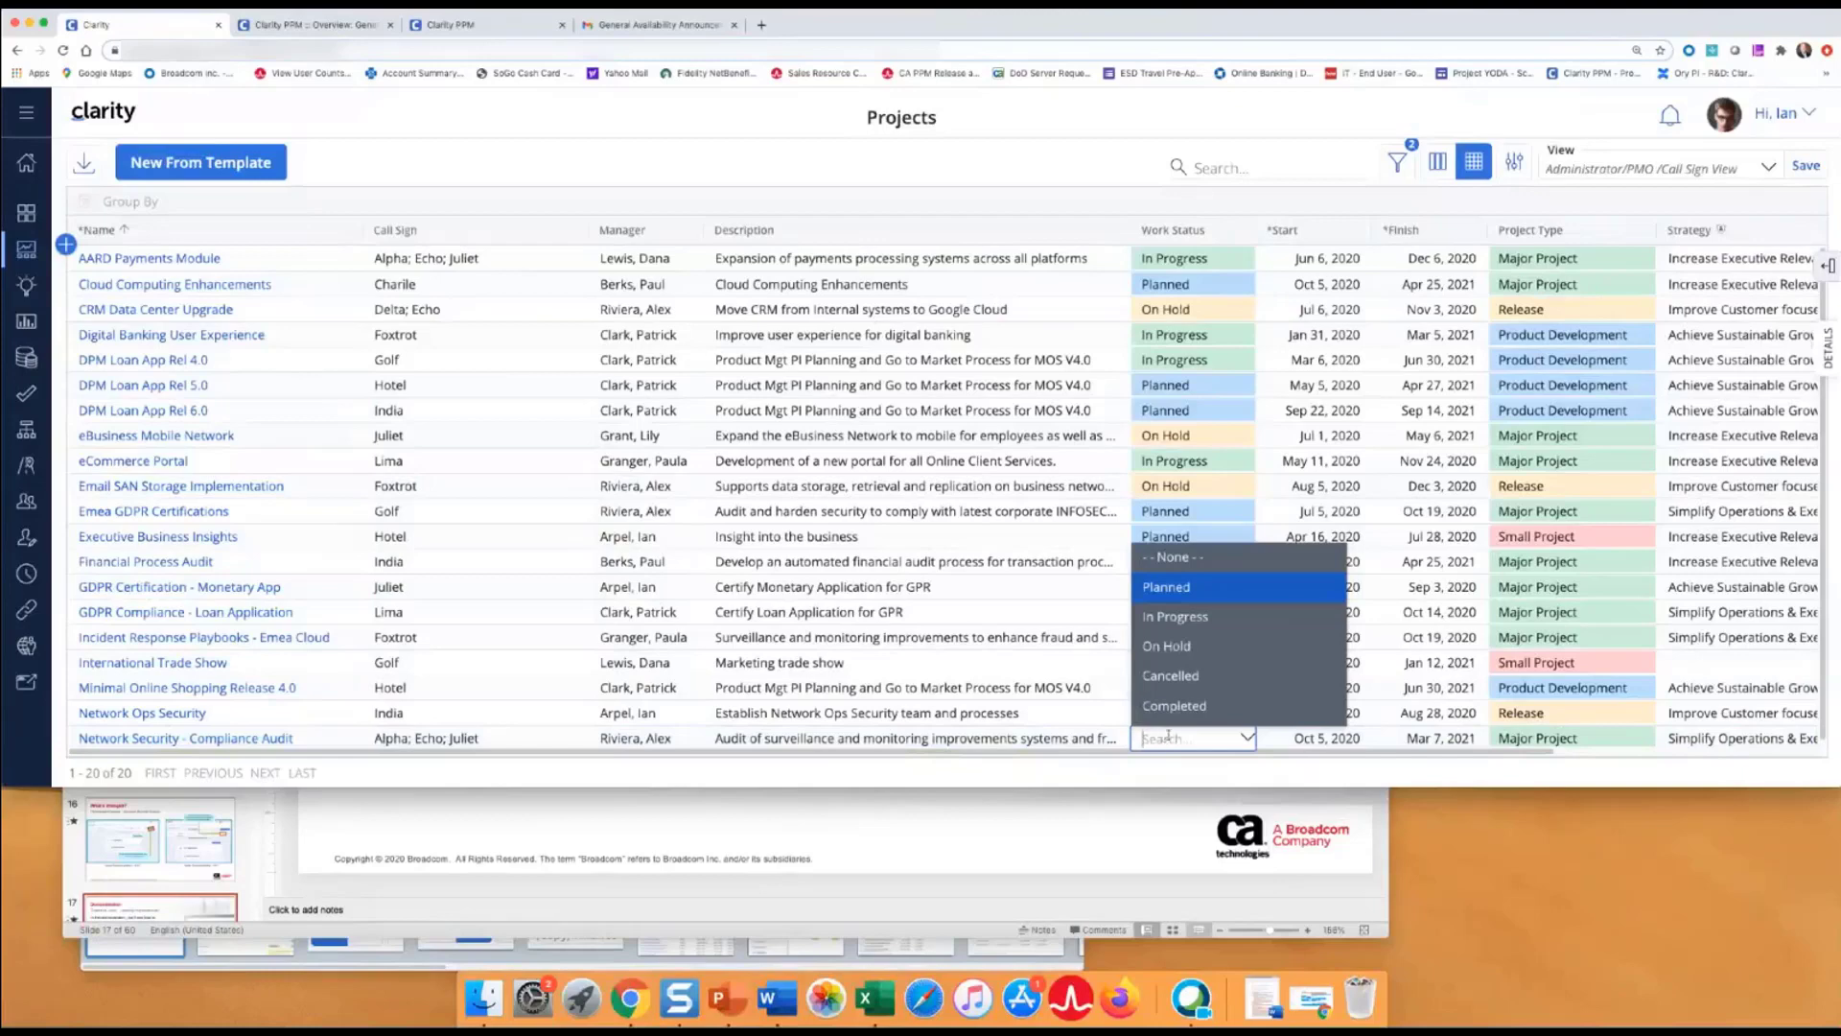
{"action": "double_click", "coordinate": [1295, 28]}
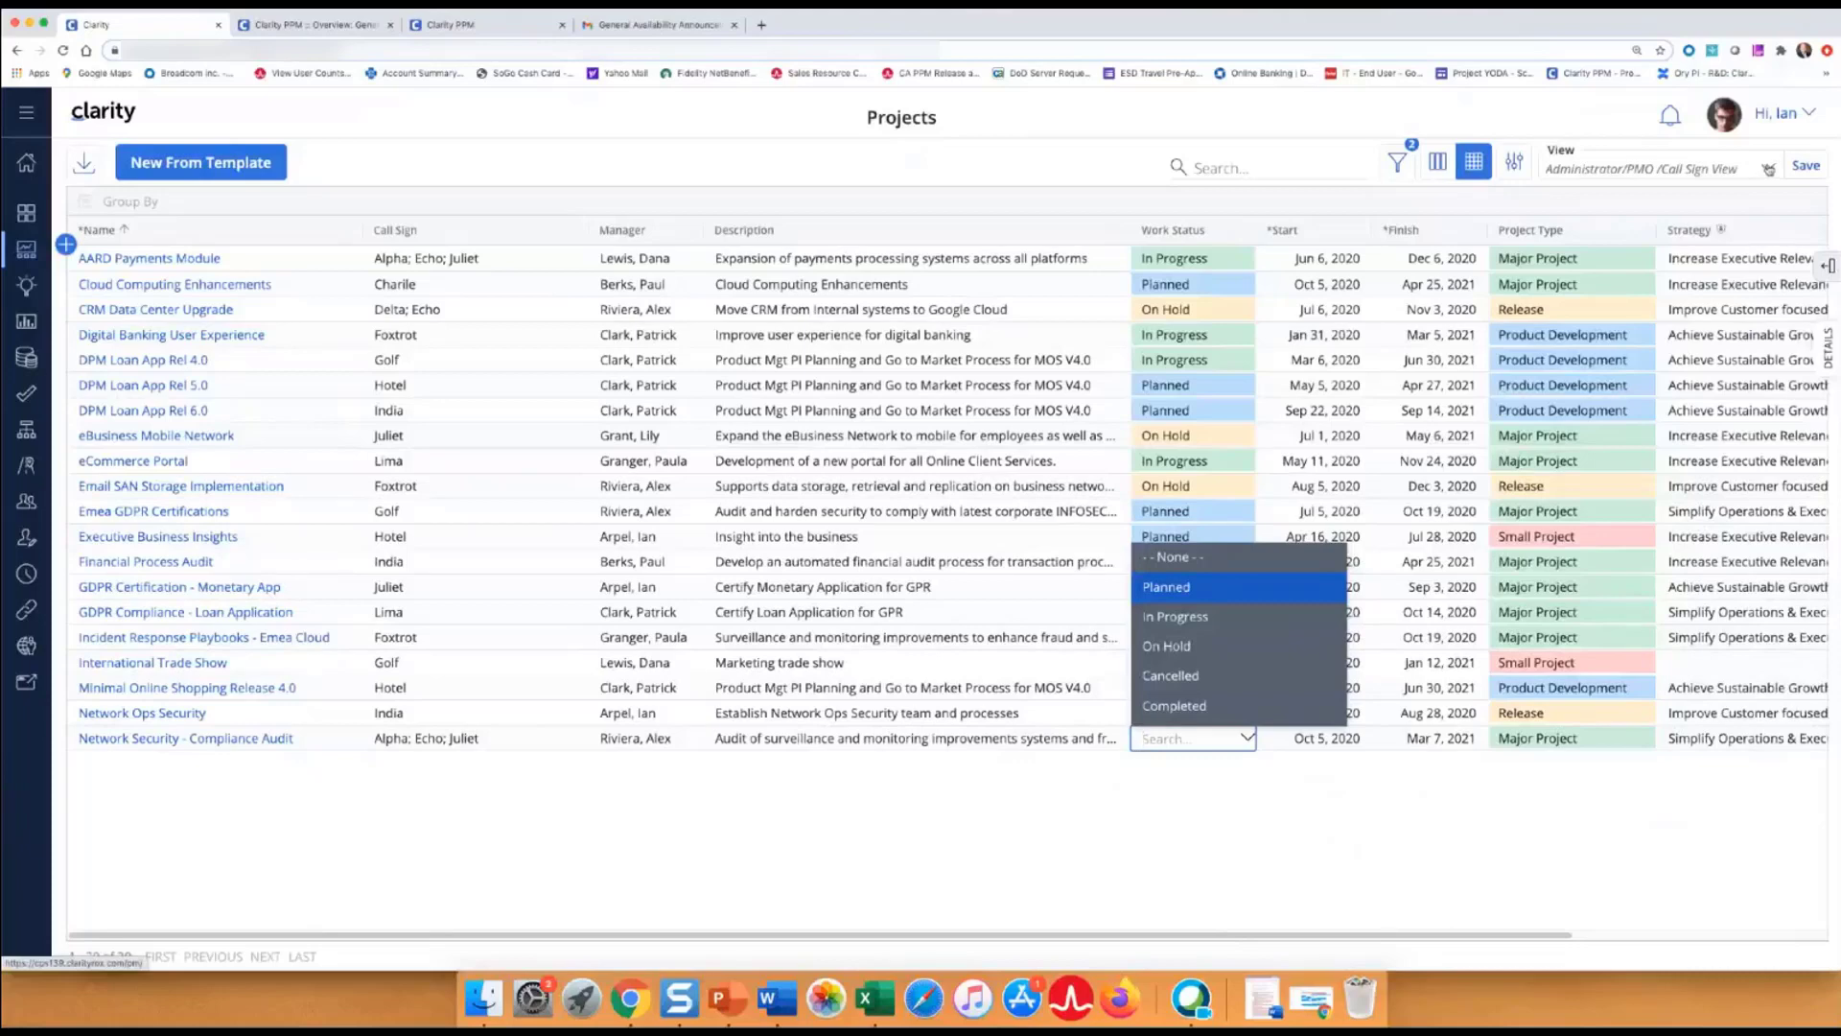
{"action": "left_click", "coordinate": [1769, 170]}
Switch to the Administrator/PMO View without saving changes and reveal its Template No and Active Yes filters.
{"action": "left_click", "coordinate": [1694, 249]}
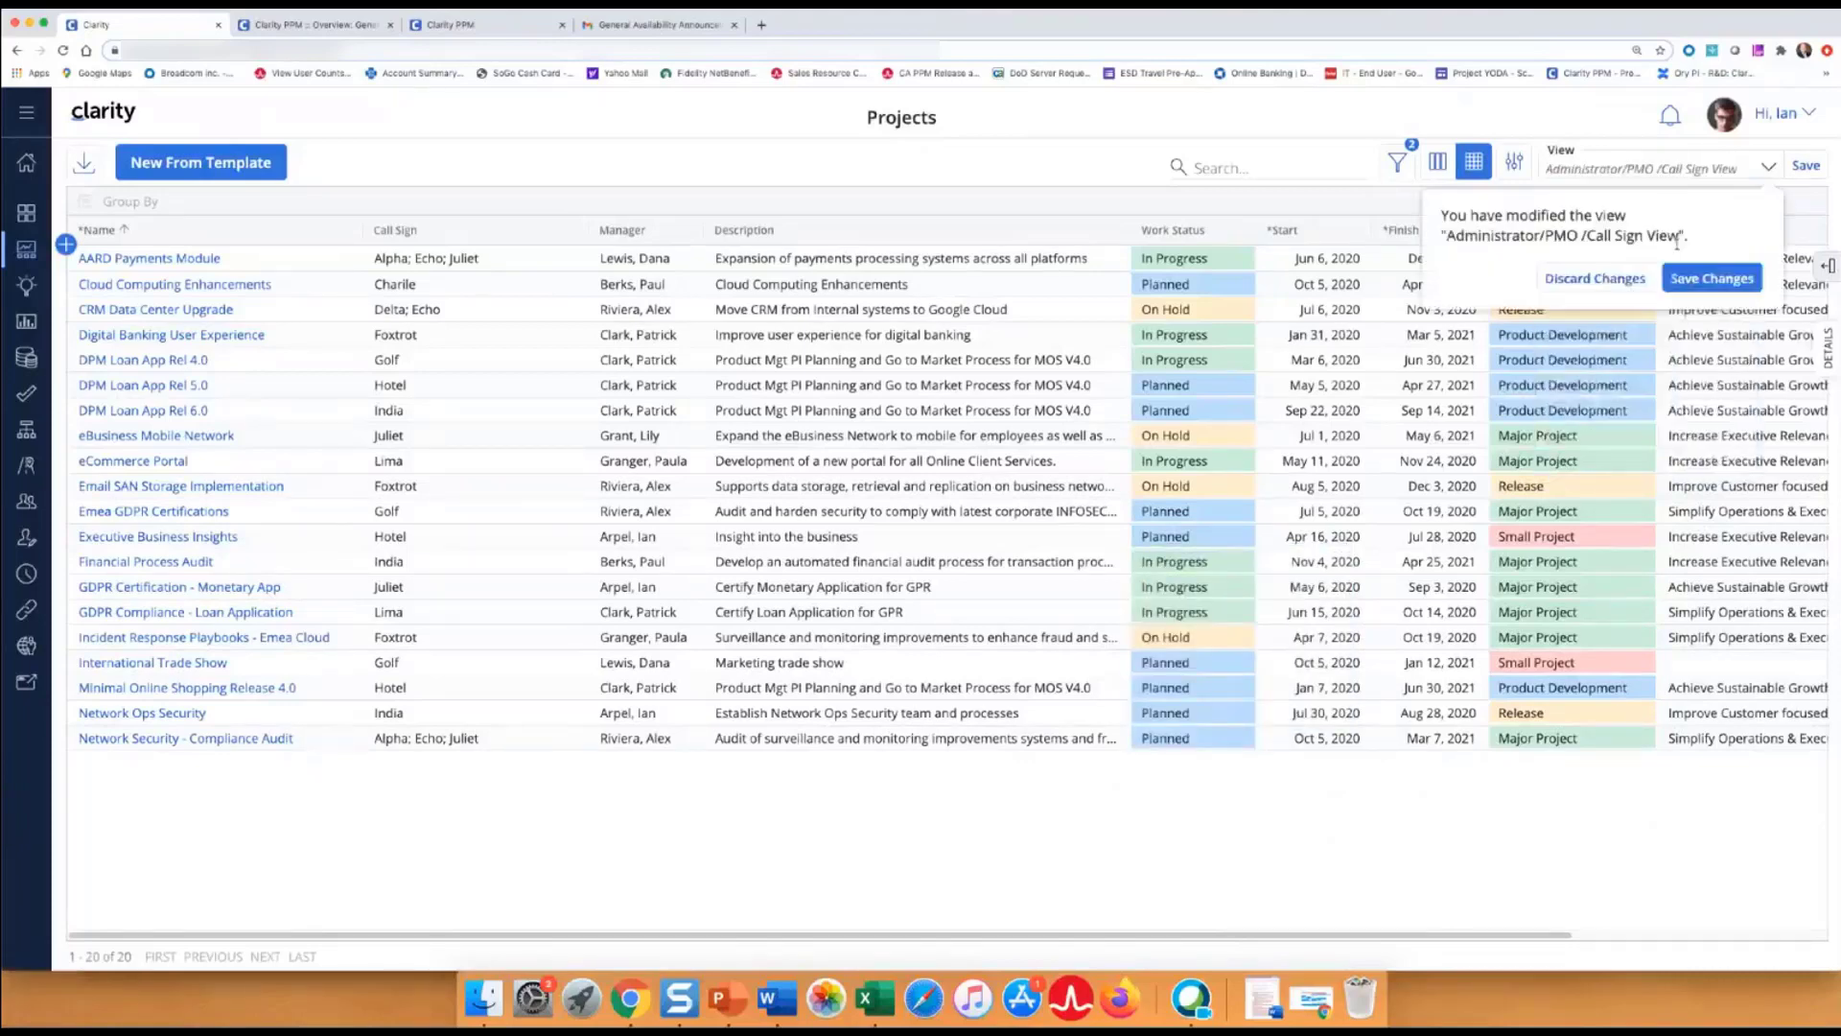
{"action": "left_click", "coordinate": [1583, 280]}
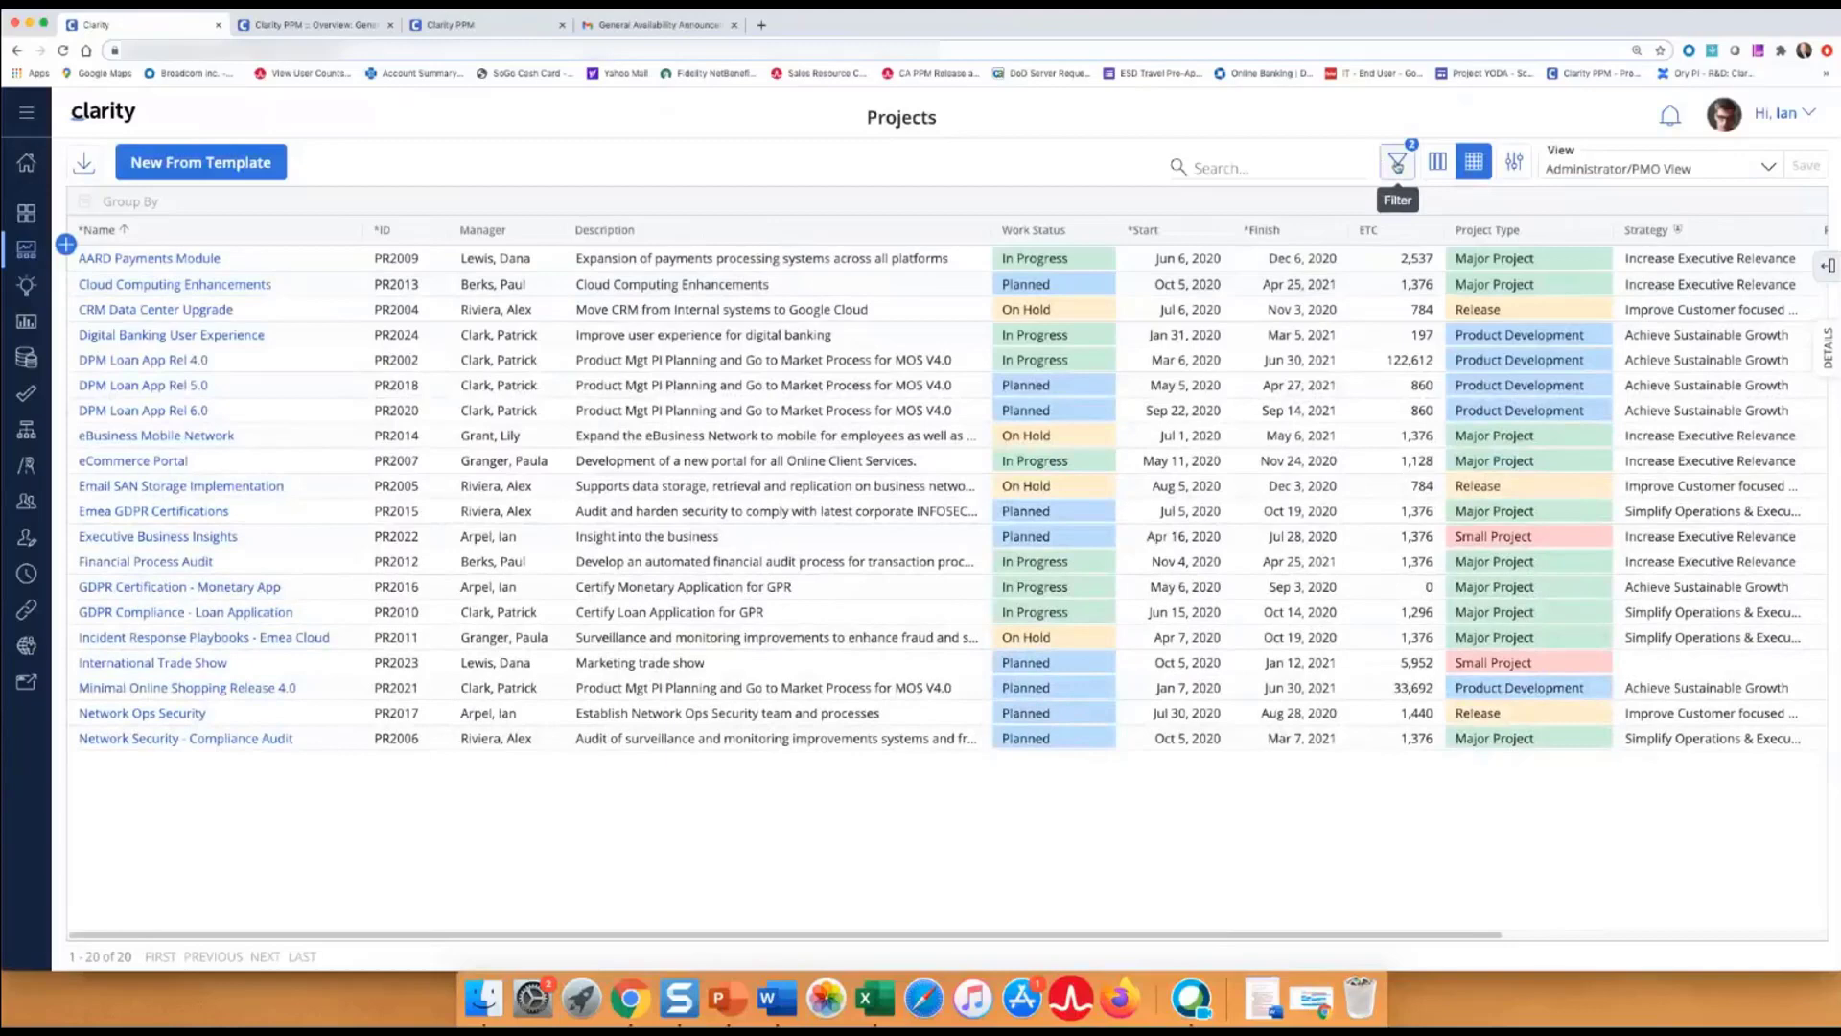
{"action": "left_click", "coordinate": [1397, 165]}
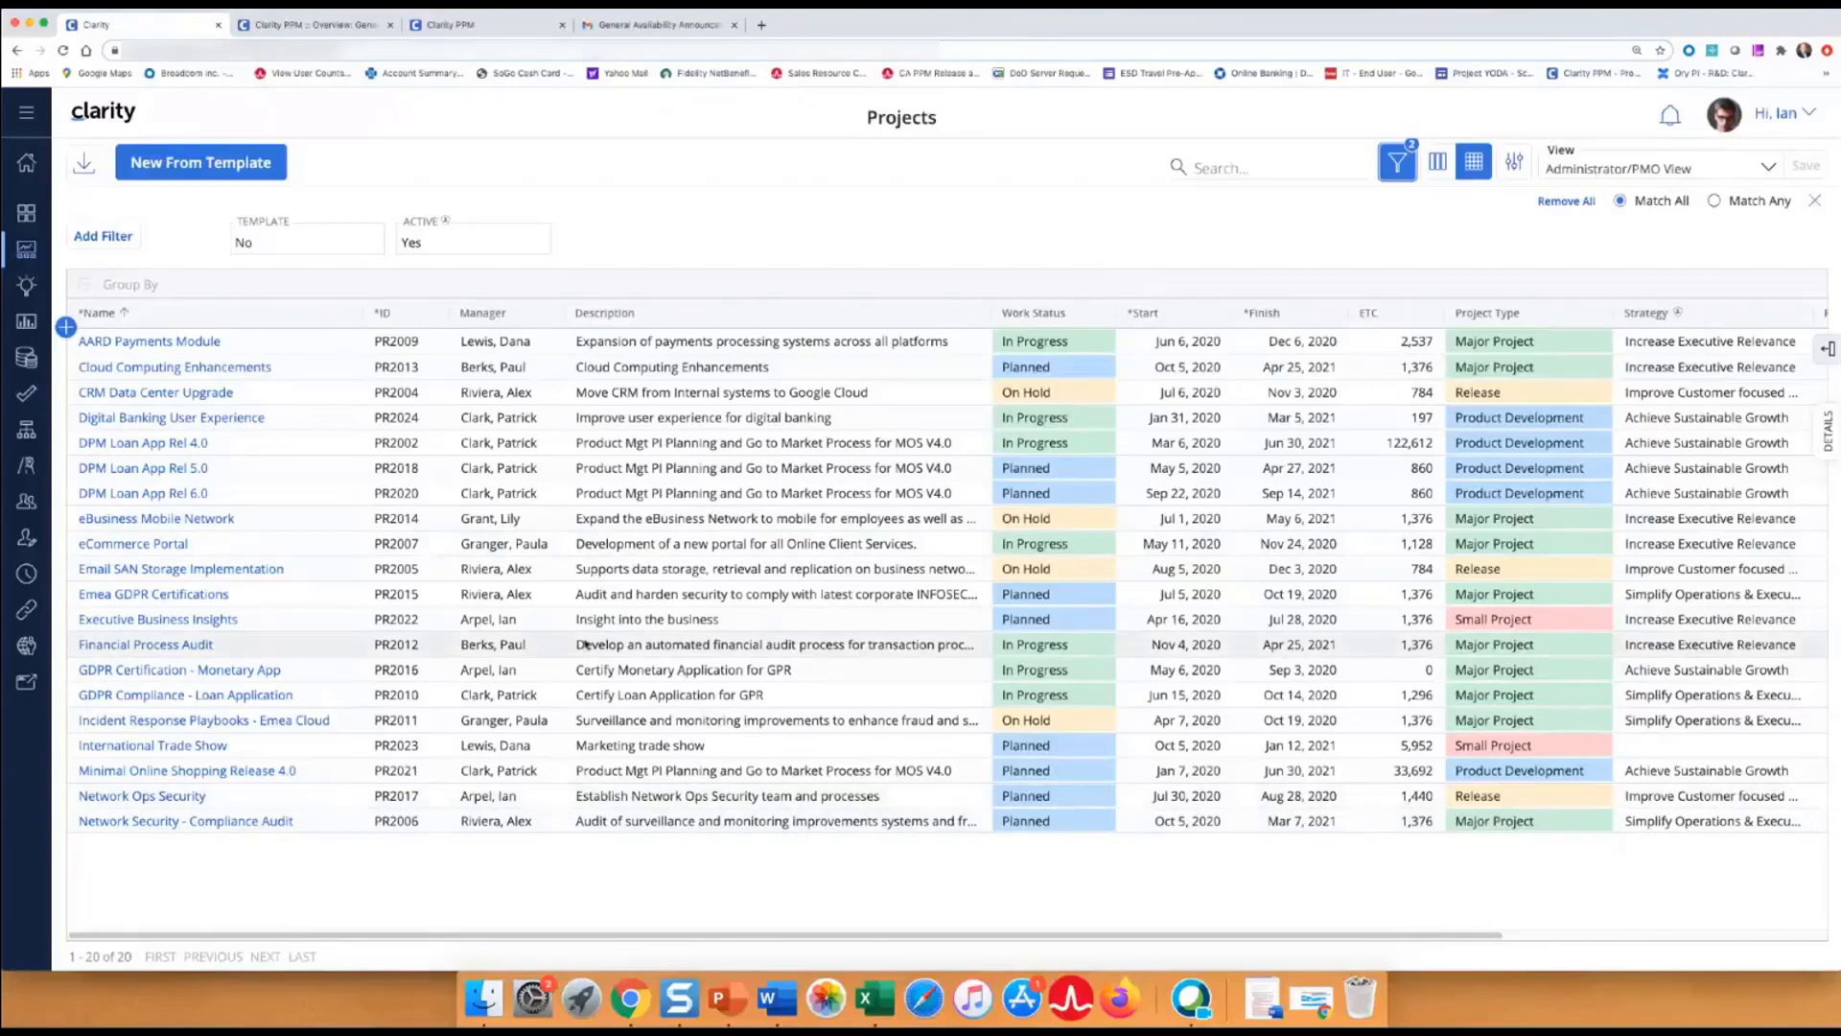
Add a Project Type = Major Project filter with Match Any, so 29 projects are listed.
{"action": "left_click", "coordinate": [103, 237]}
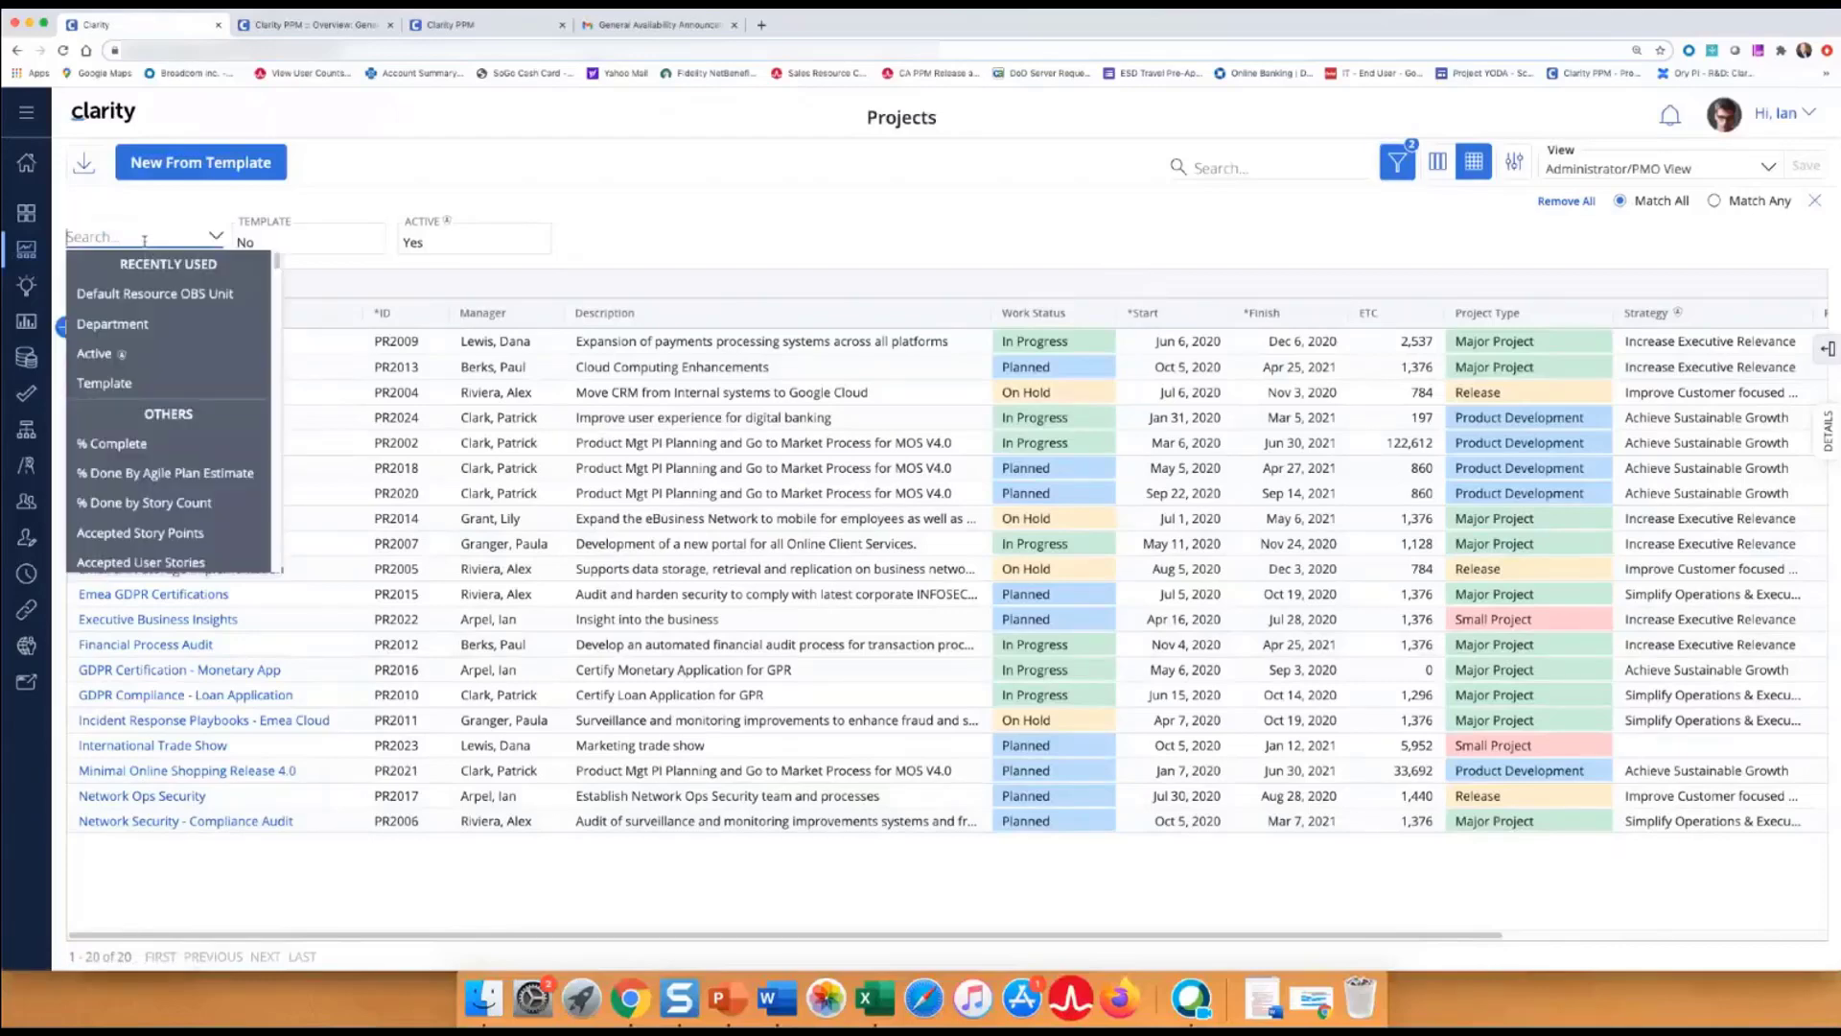
{"action": "type", "text": "type"}
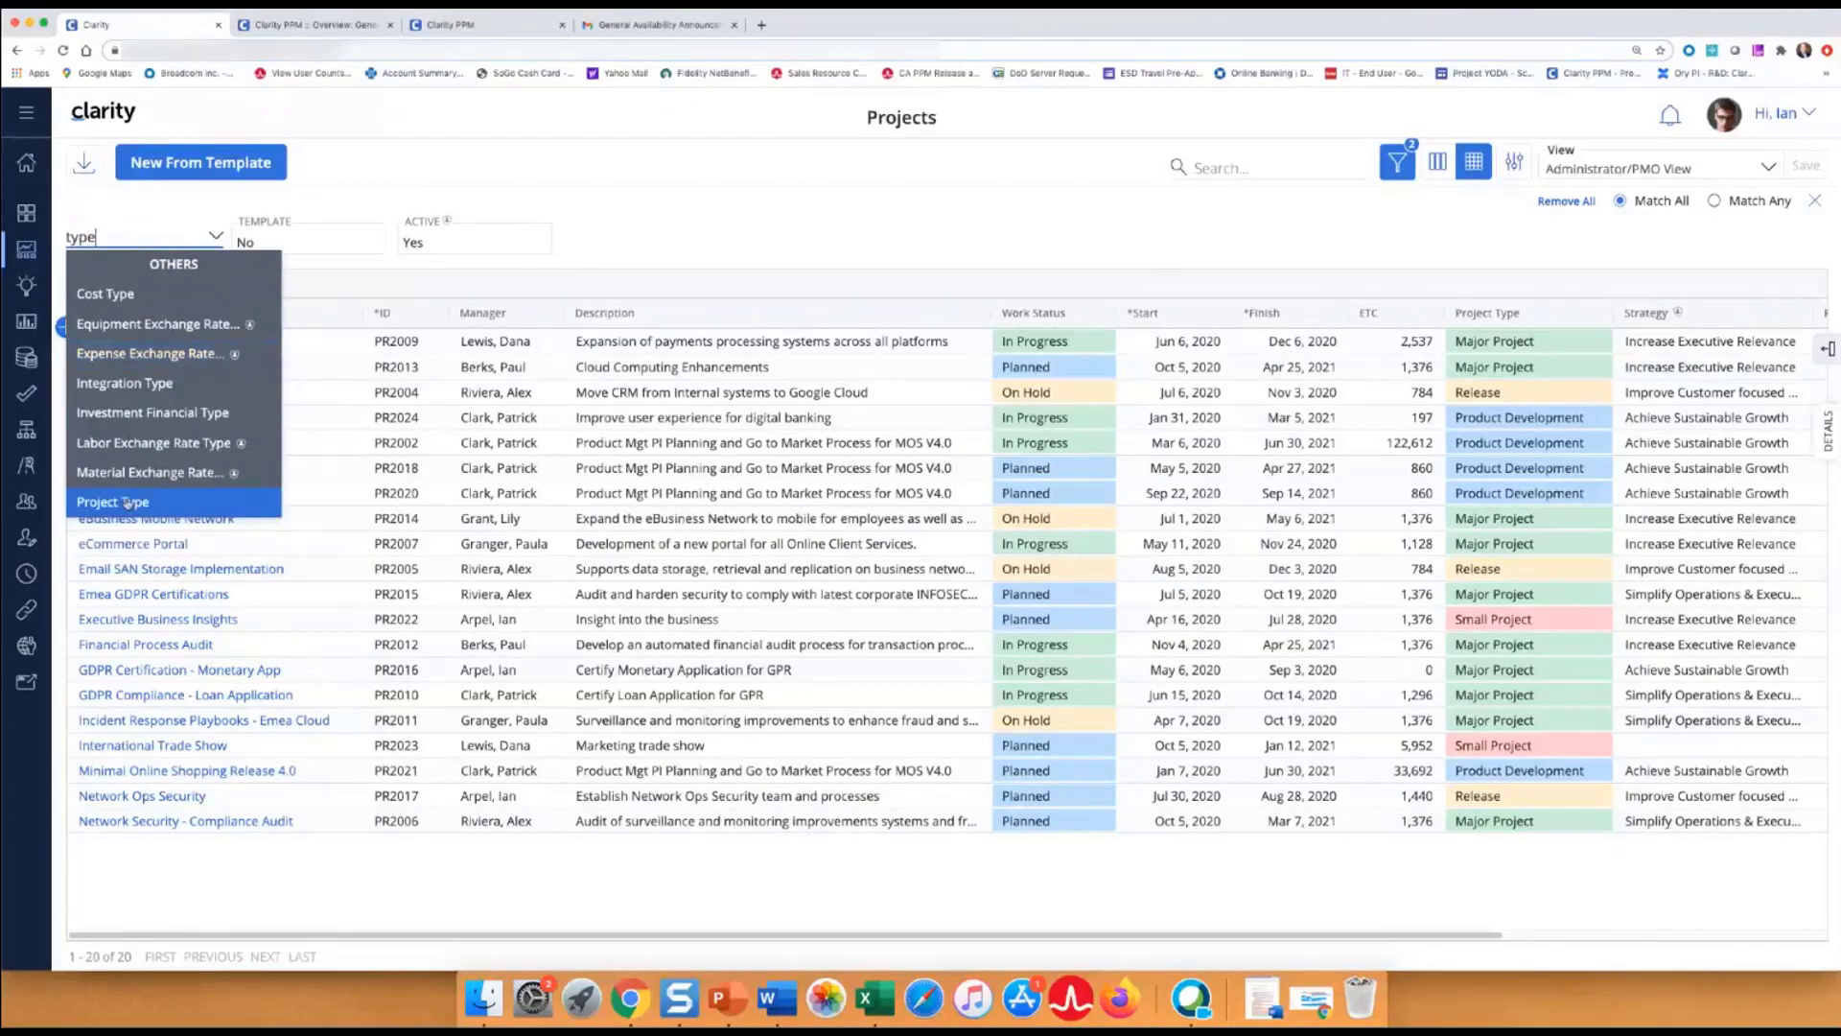
{"action": "left_click", "coordinate": [127, 504]}
{"action": "left_click", "coordinate": [255, 289]}
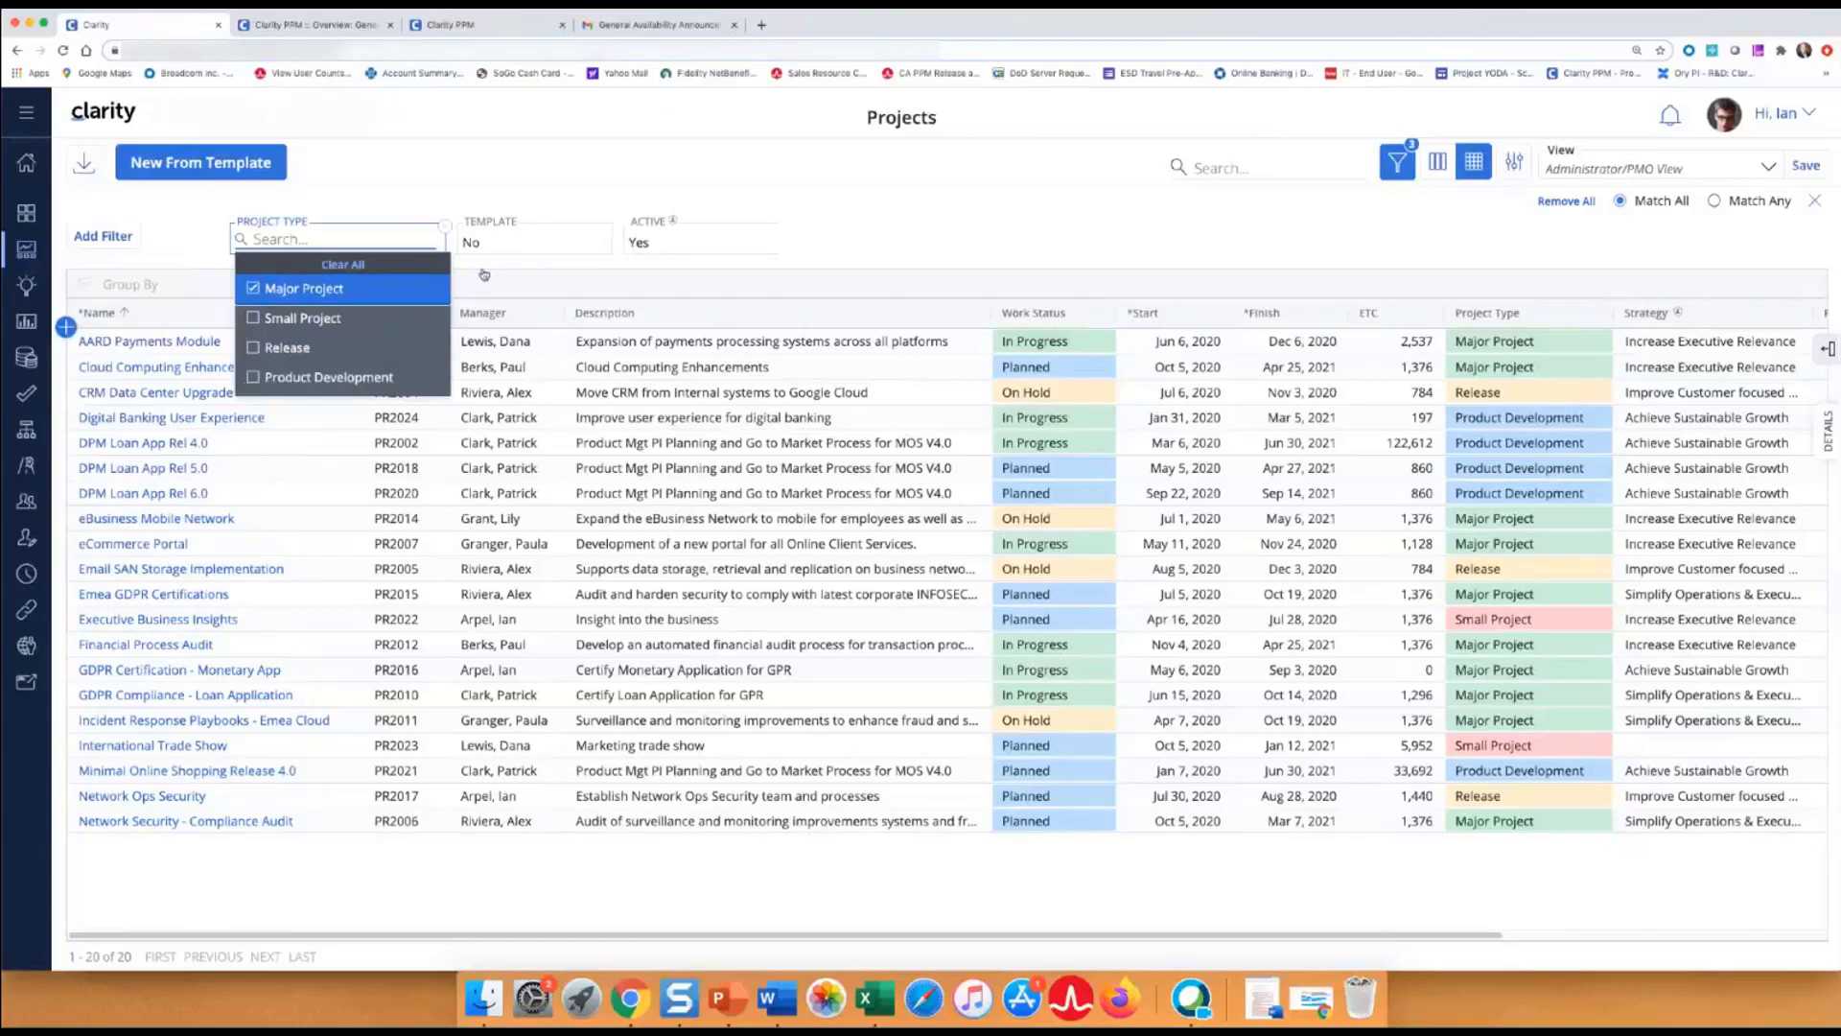
{"action": "left_click", "coordinate": [889, 236]}
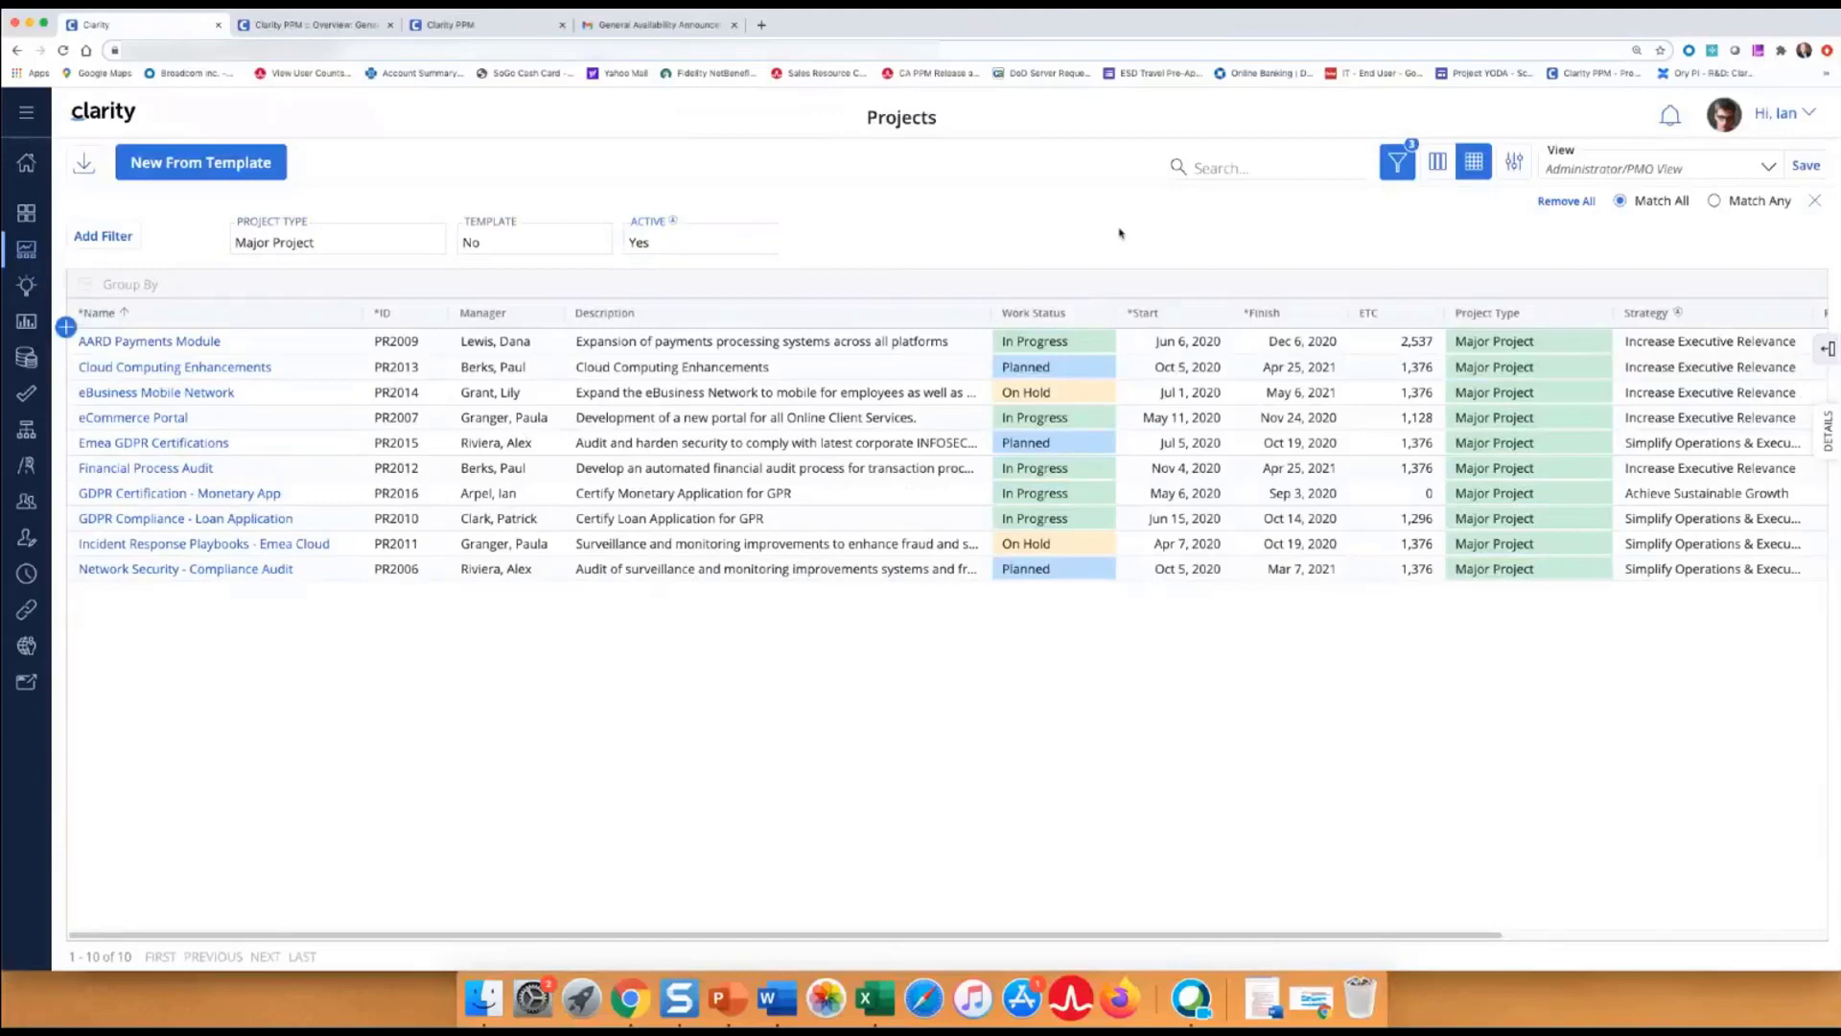
{"action": "left_click", "coordinate": [1716, 202]}
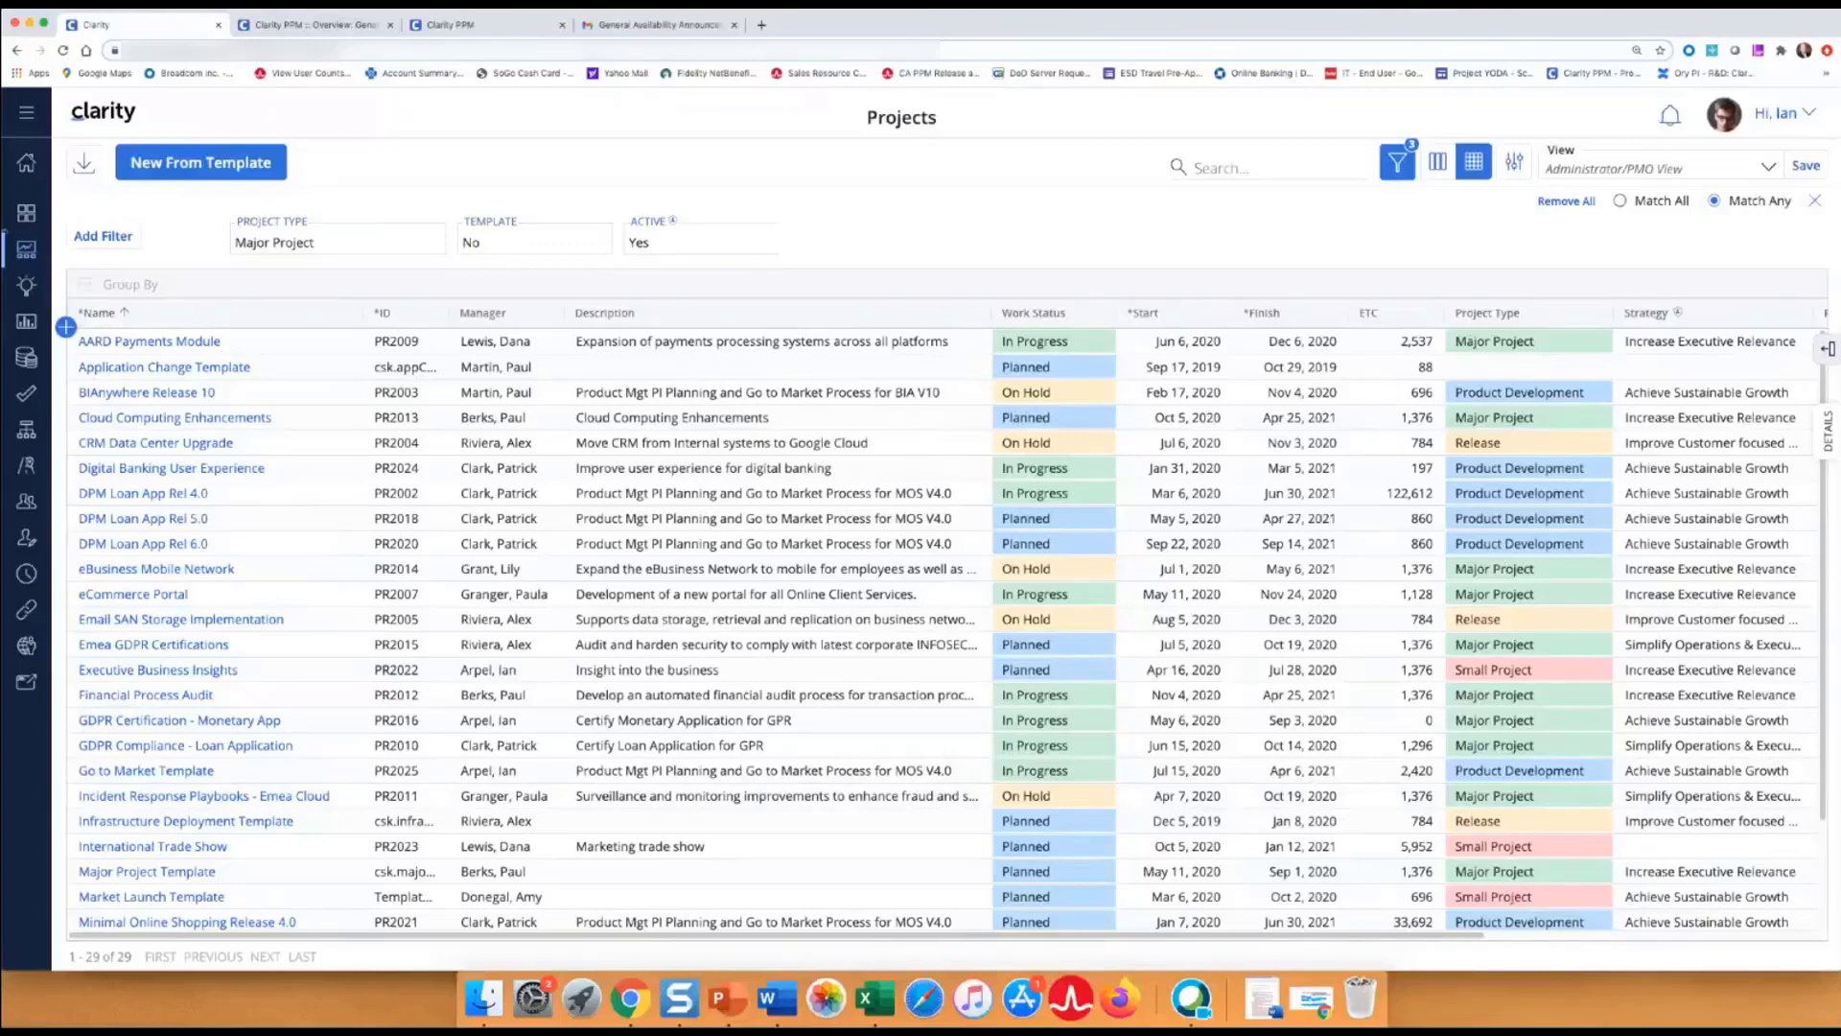
Add a Work Status = Planned filter with Match All, narrowing the list to 3 Major Projects.
{"action": "left_click", "coordinate": [100, 238]}
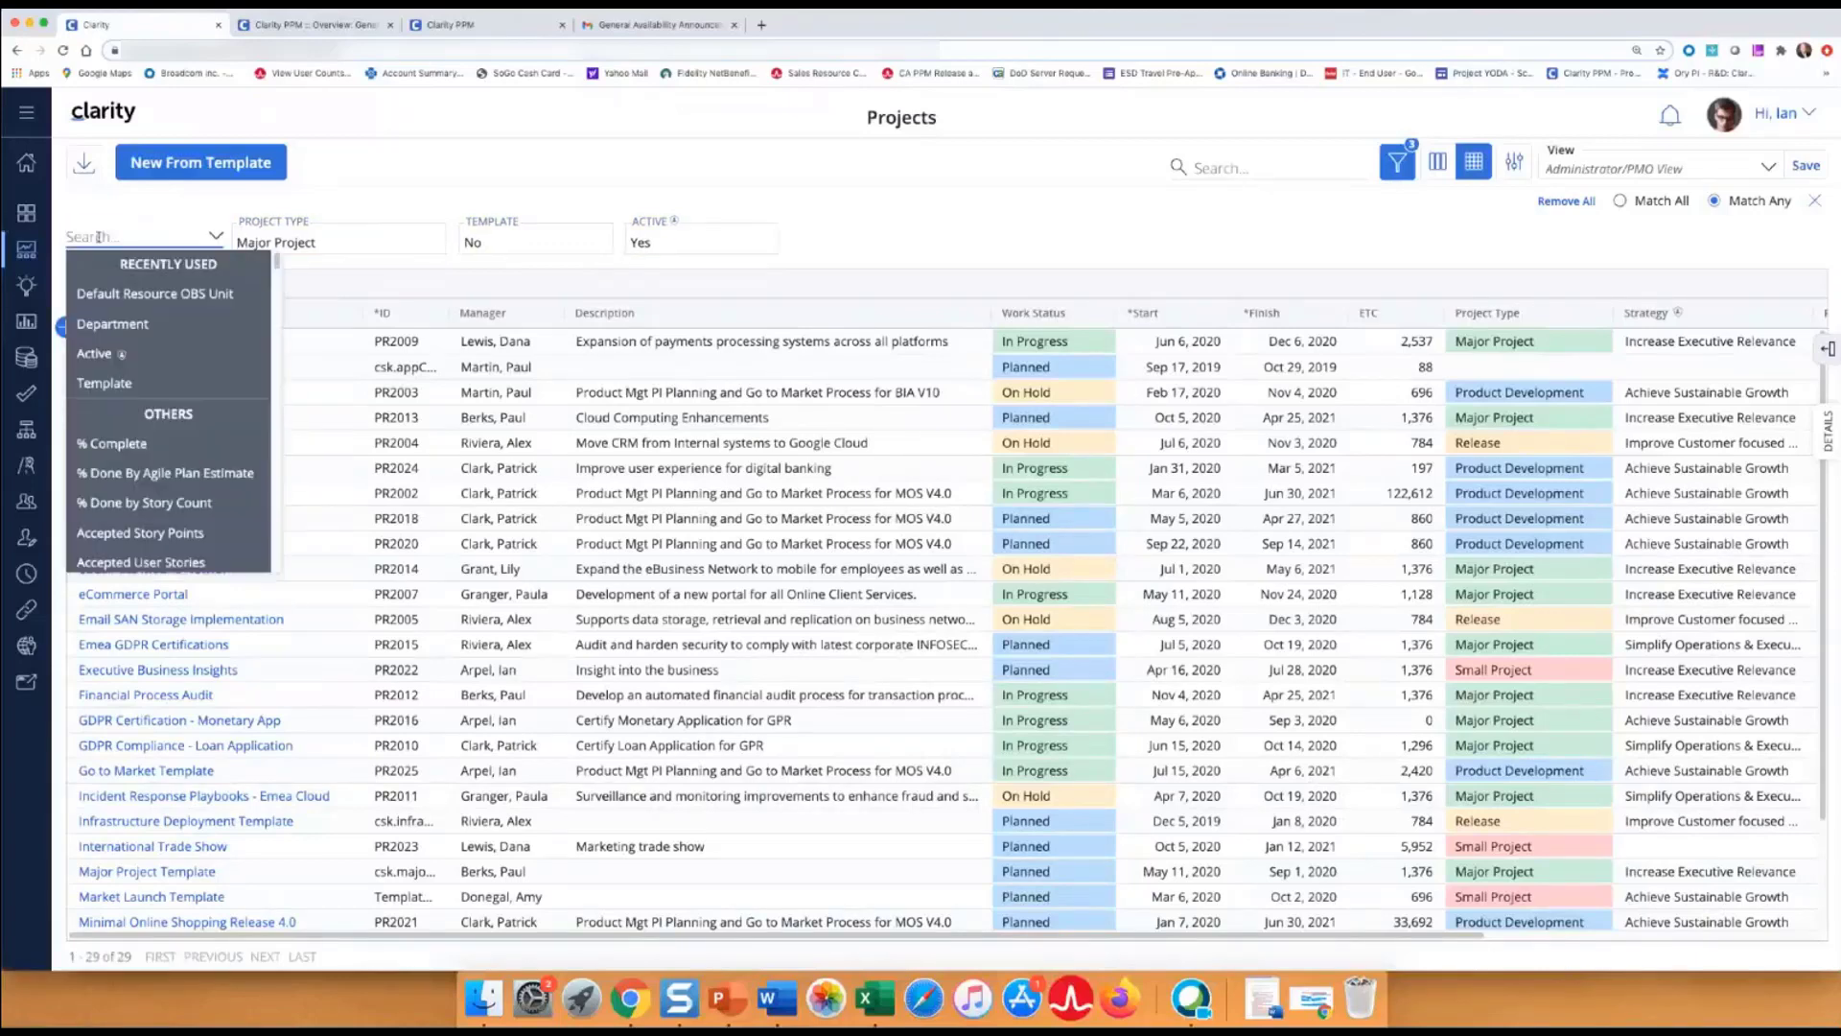
{"action": "type", "text": "statu"}
{"action": "left_click", "coordinate": [106, 501]}
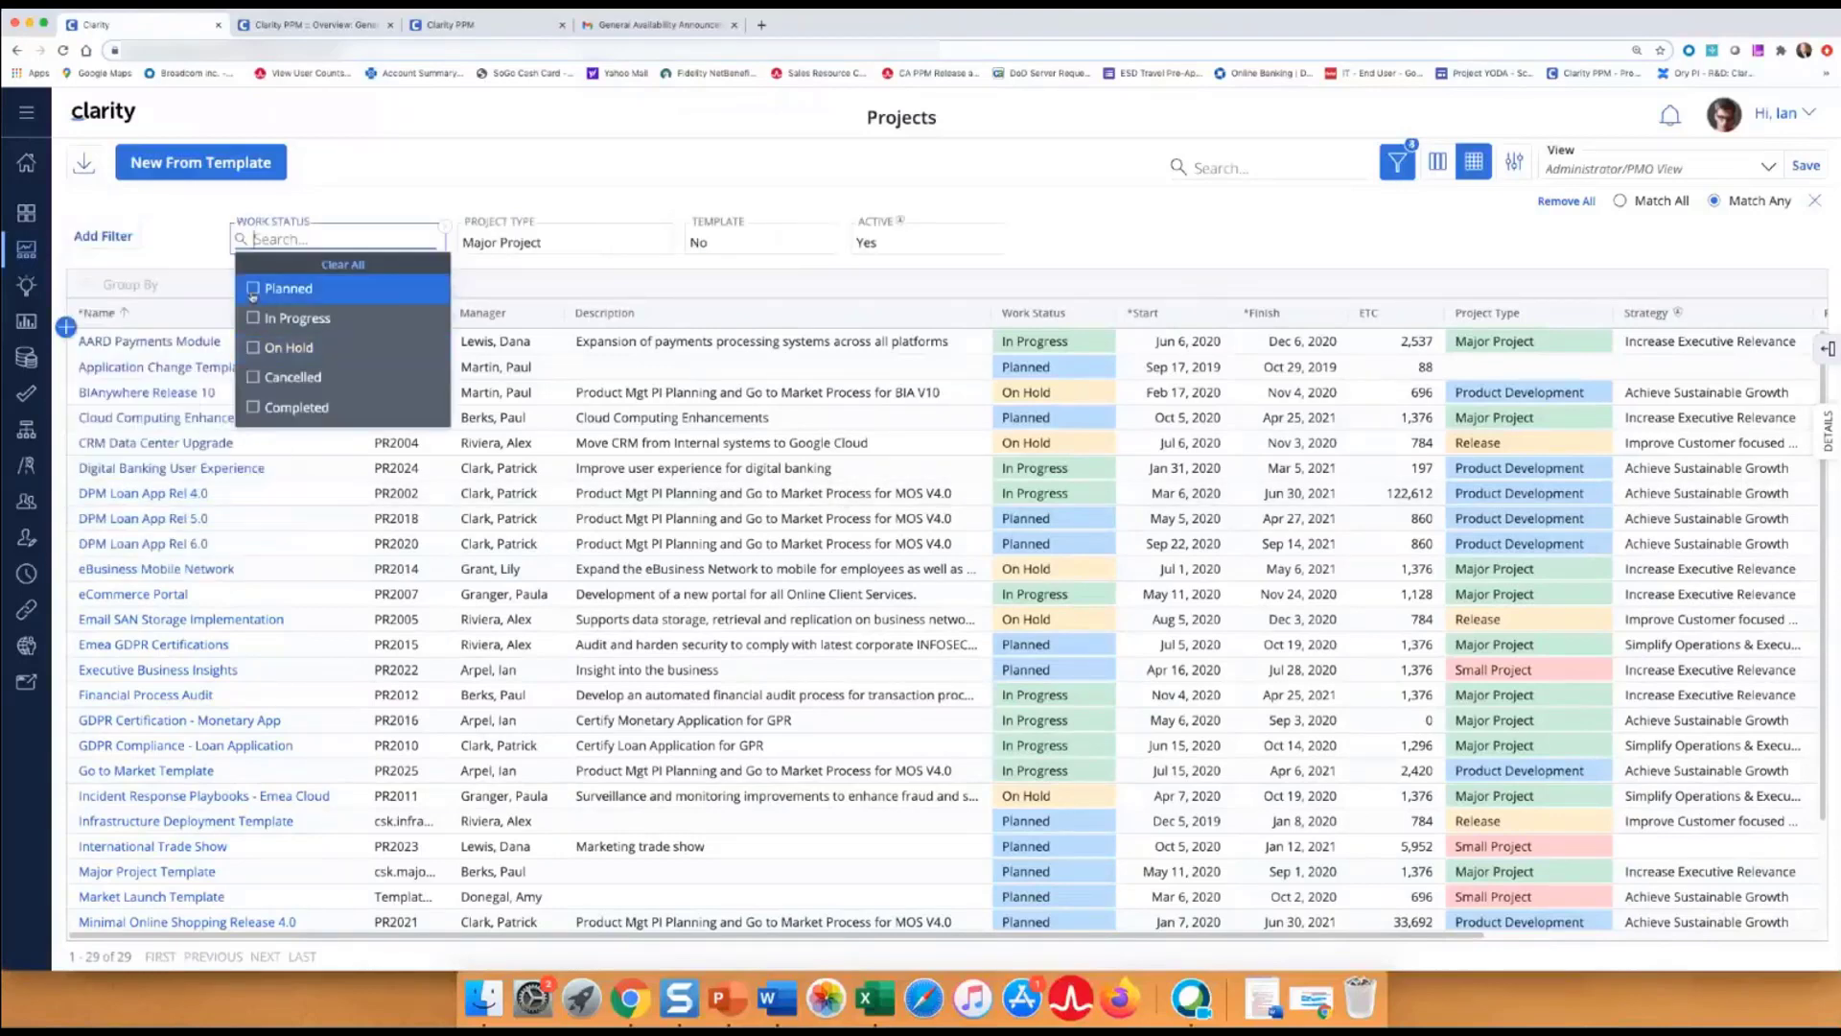
{"action": "left_click", "coordinate": [254, 290]}
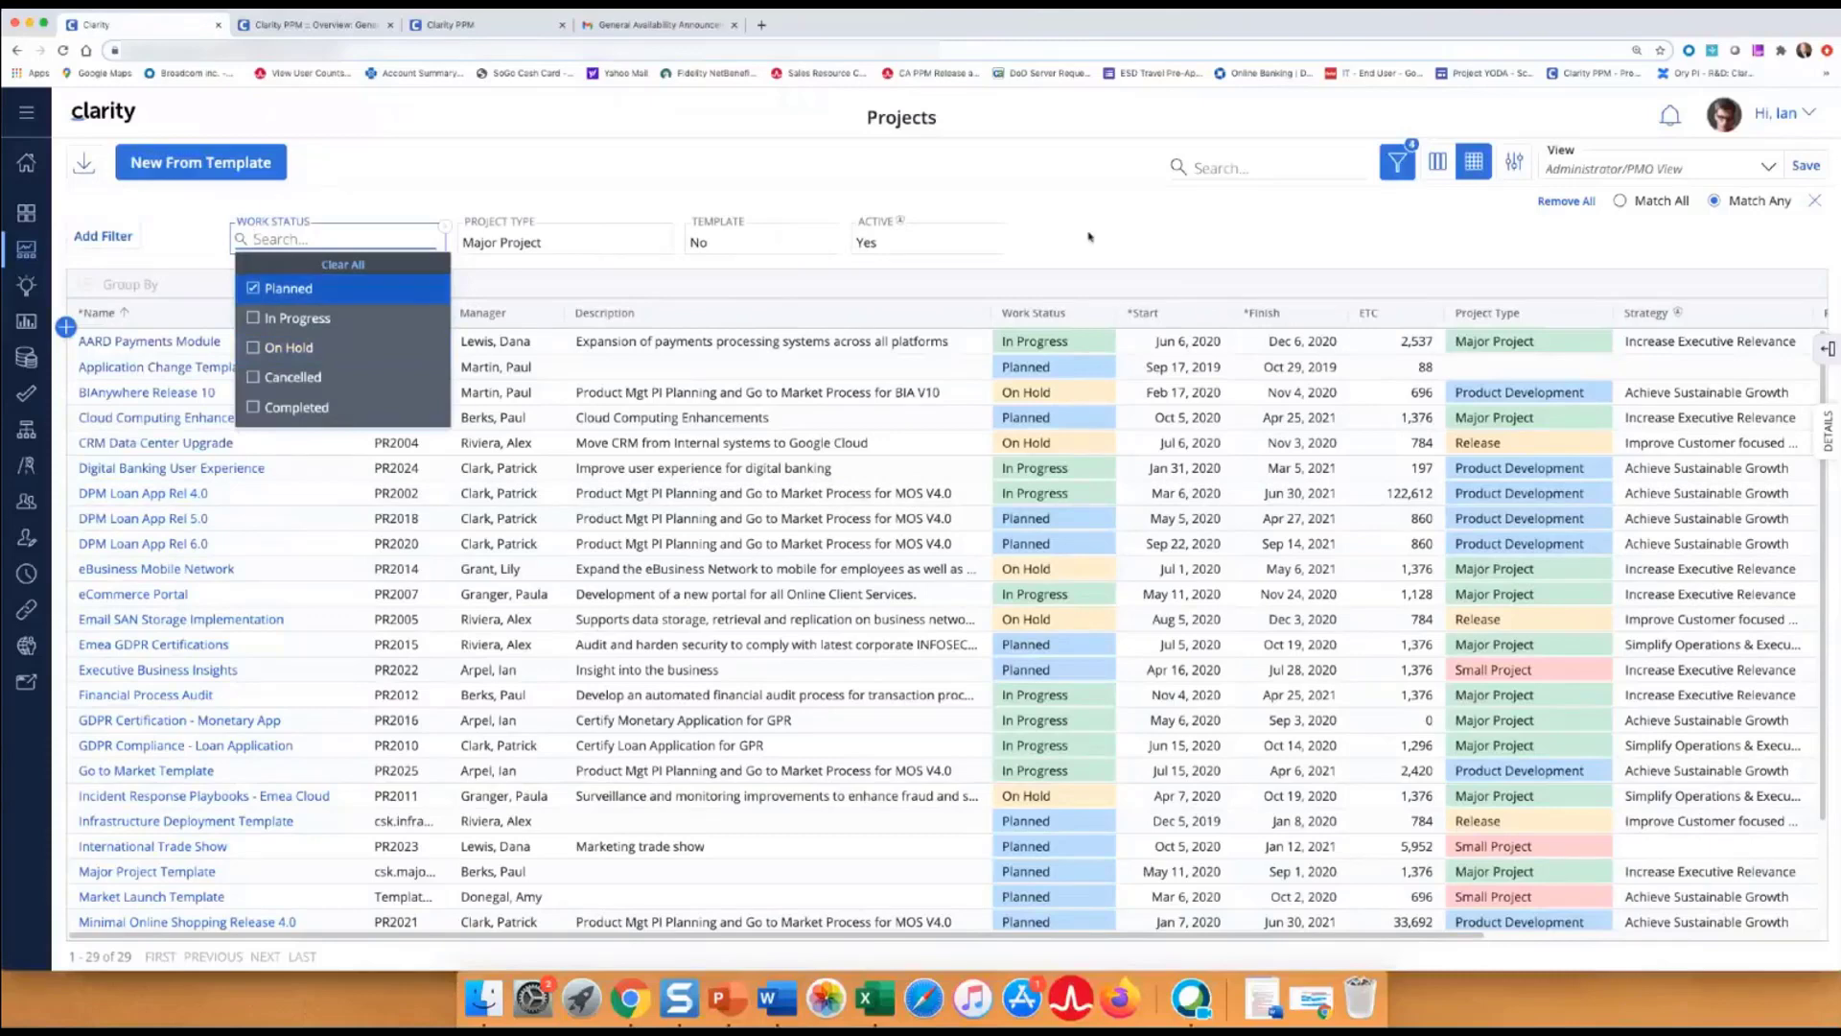
{"action": "left_click", "coordinate": [1163, 230]}
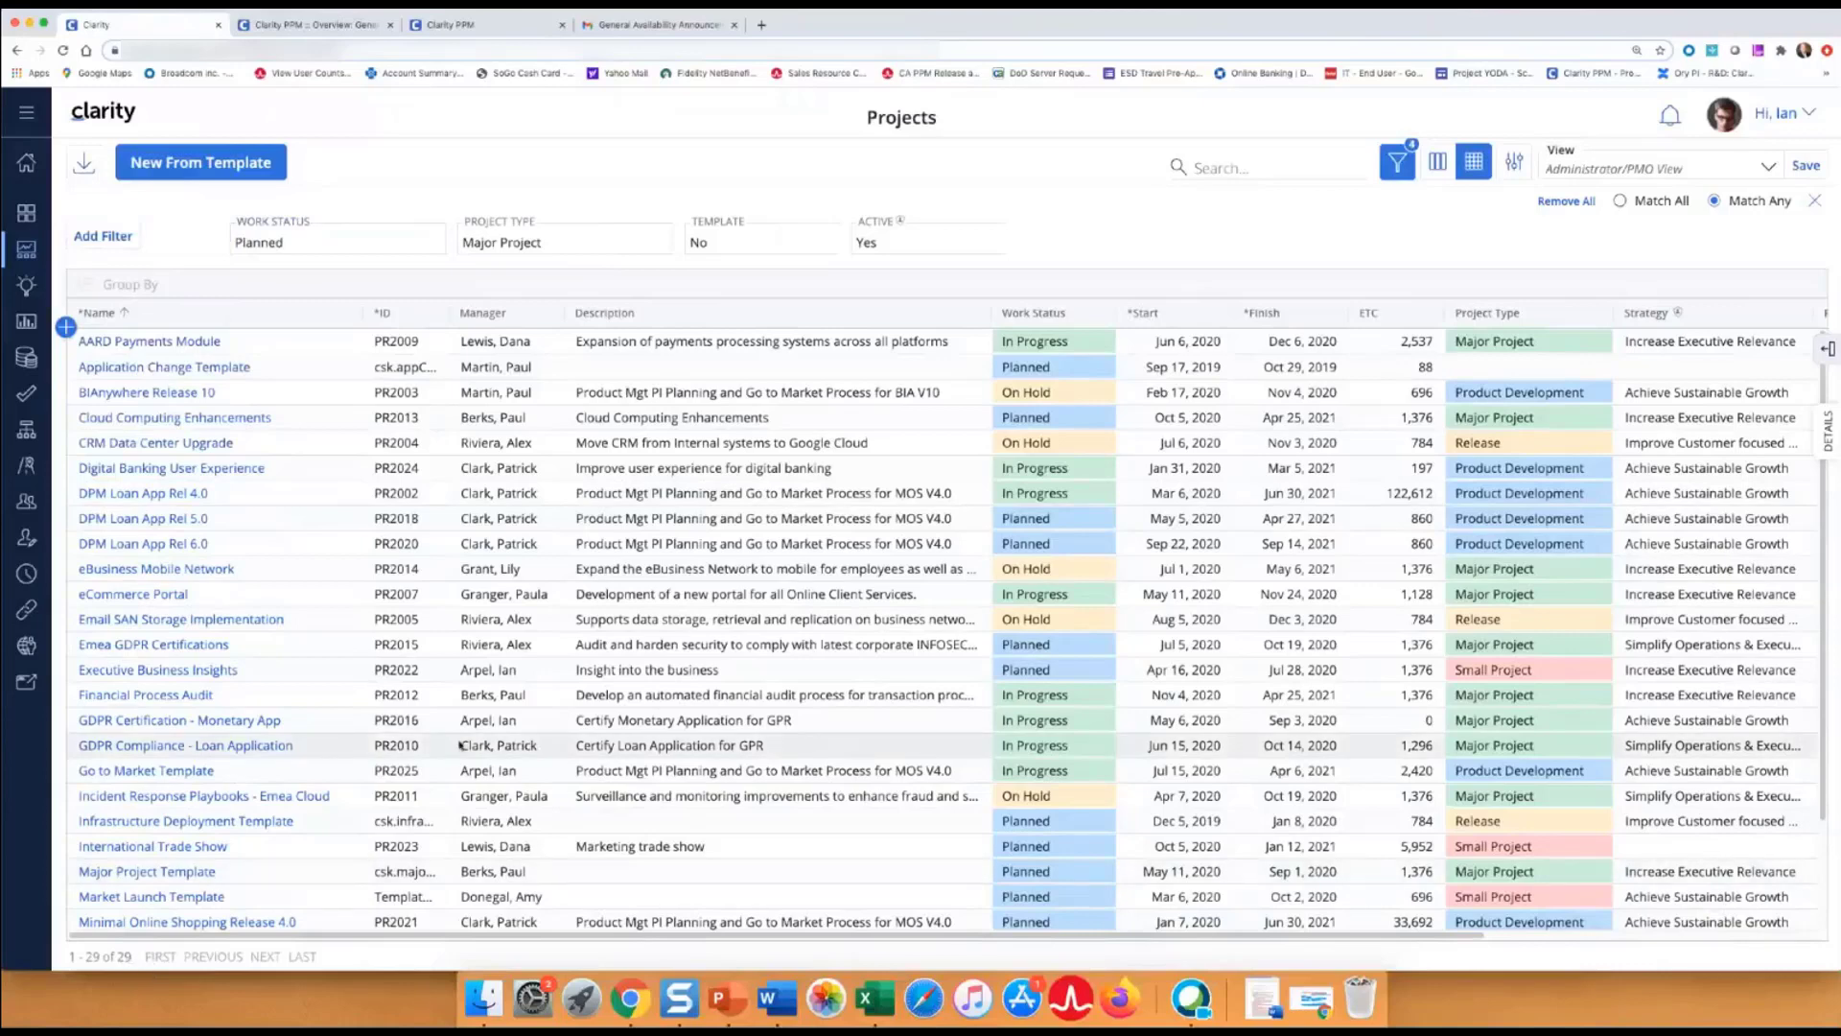
{"action": "left_click", "coordinate": [1620, 203]}
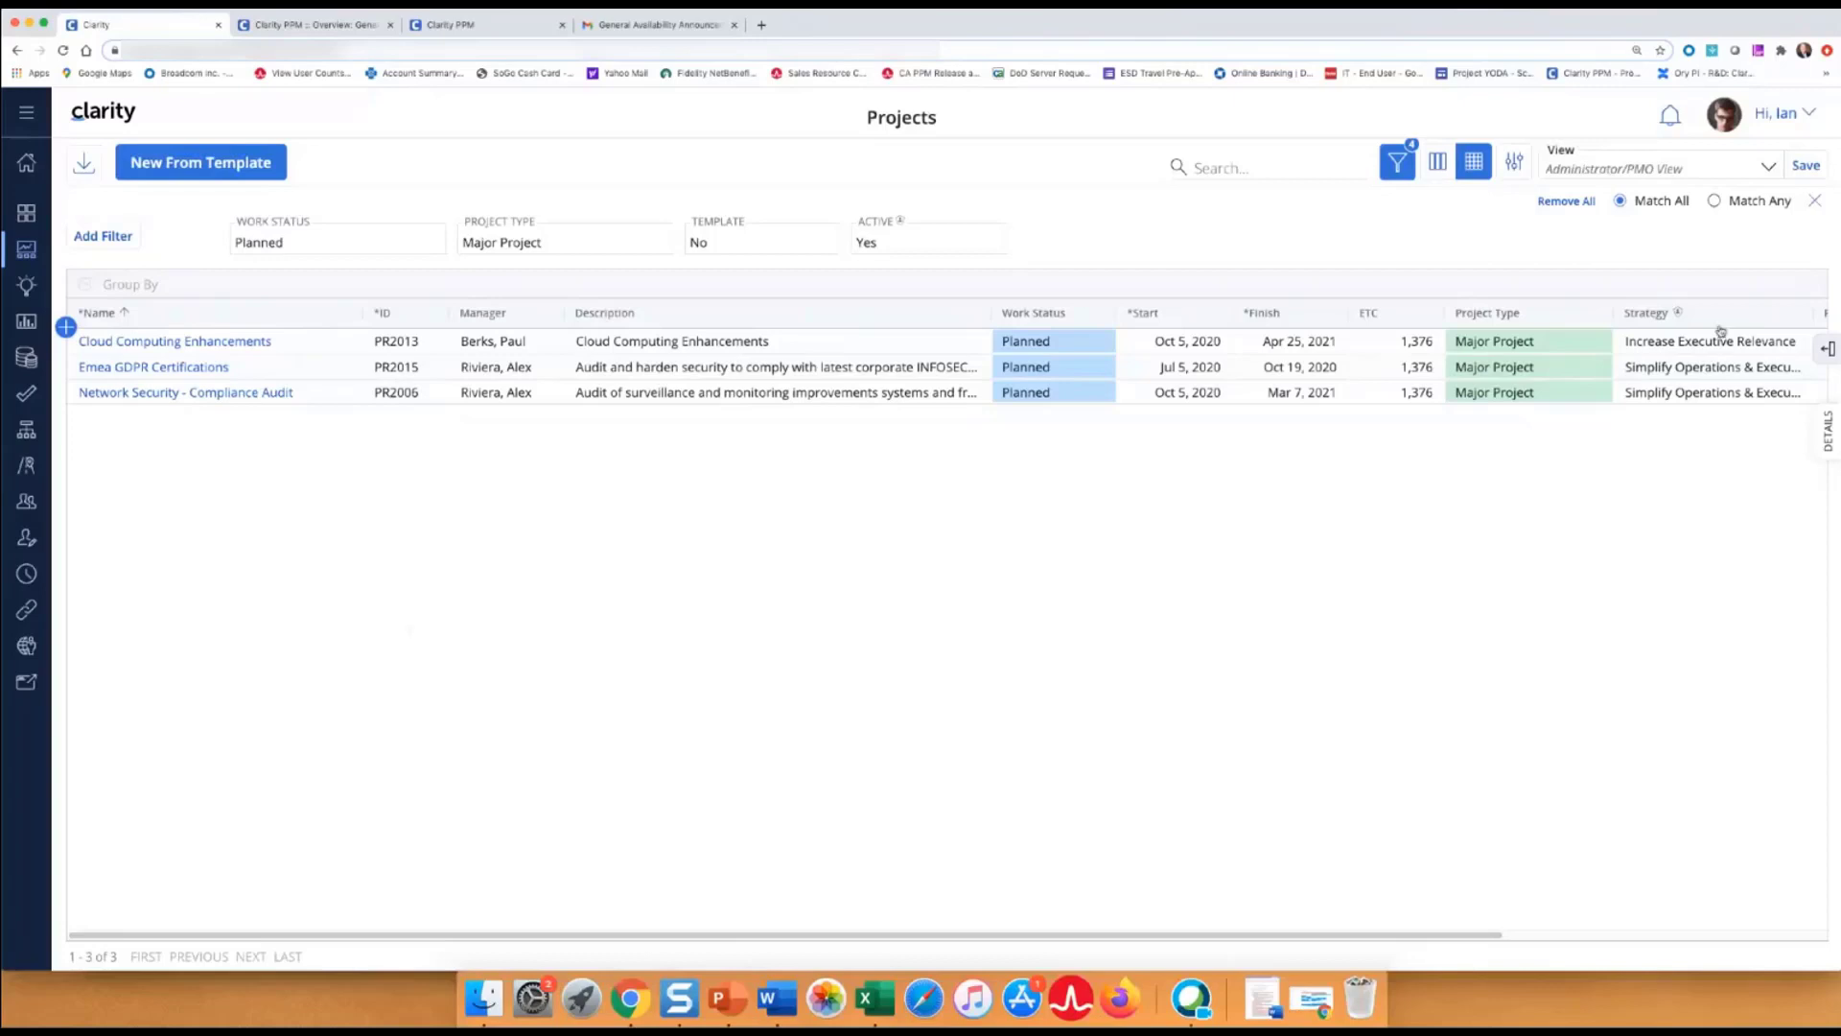
Reselect Administrator/PMO View and discard the Project Type and Work Status filters, back to 20 projects.
{"action": "left_click", "coordinate": [1761, 177]}
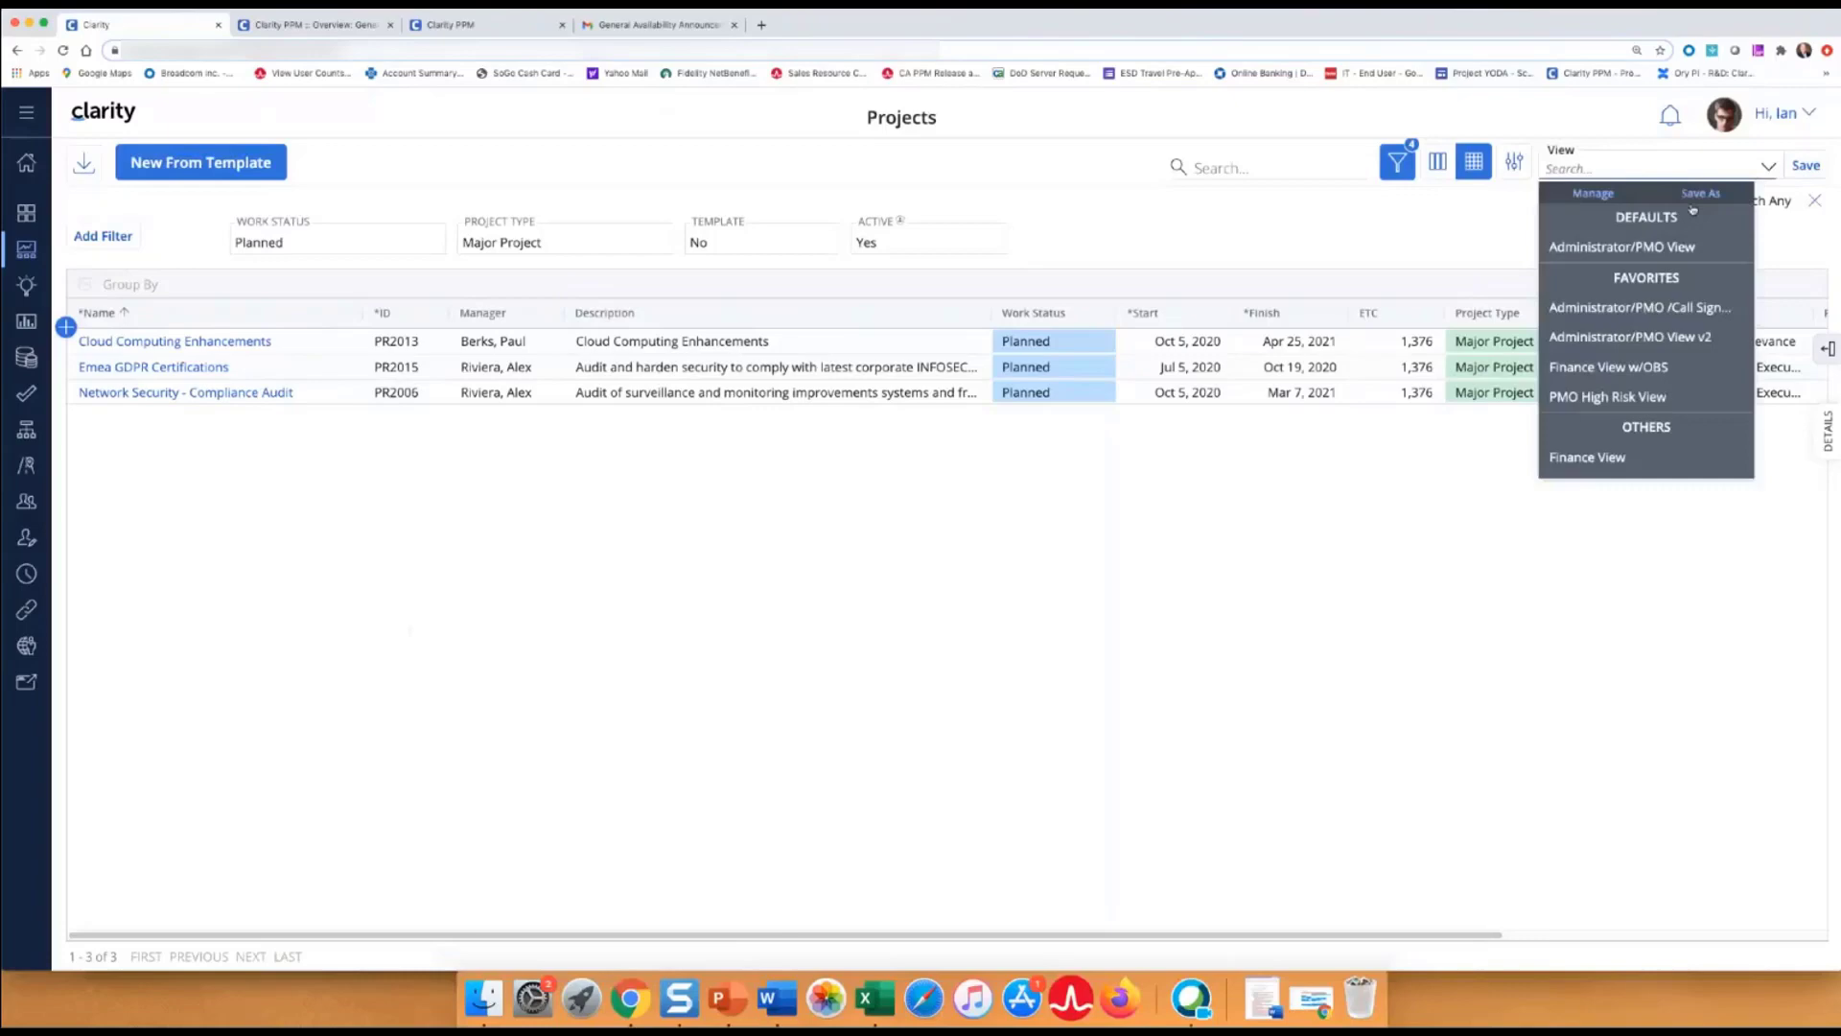
{"action": "left_click", "coordinate": [1620, 246]}
{"action": "left_click", "coordinate": [1604, 275]}
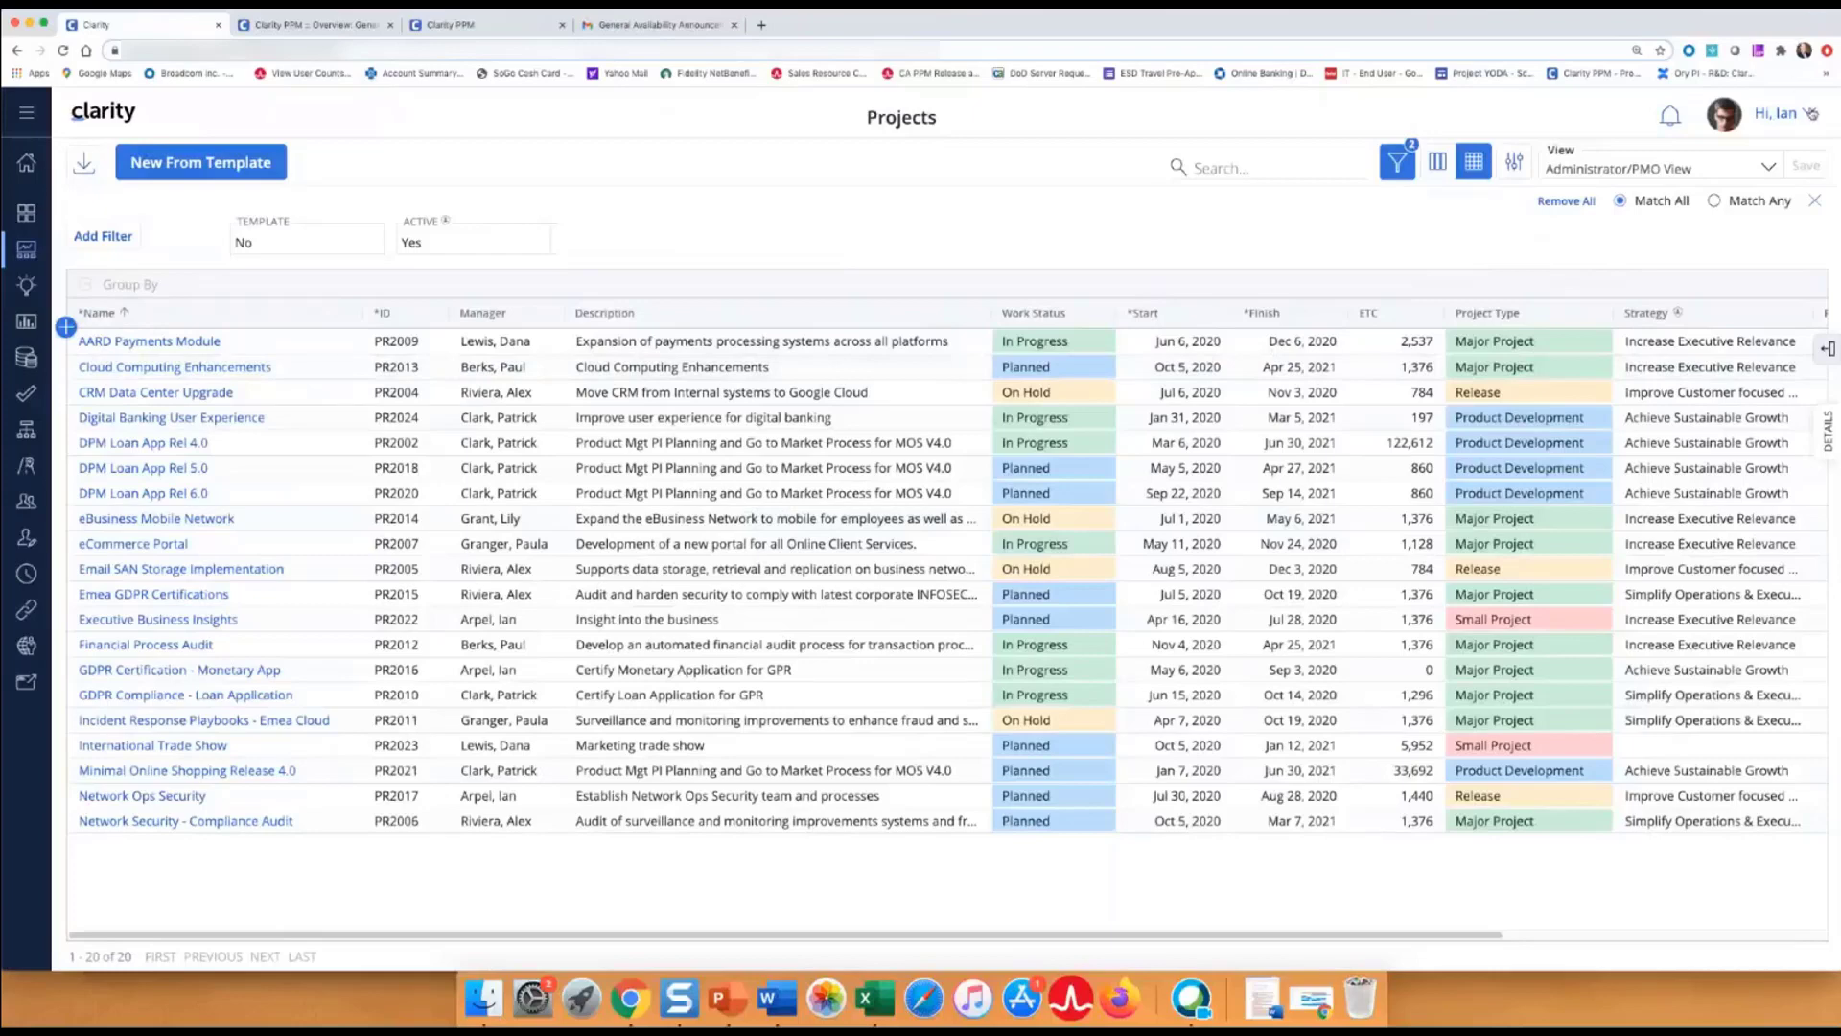
Set the Date Display in General settings to the short numeric format.
{"action": "left_click", "coordinate": [1811, 113]}
{"action": "left_click", "coordinate": [1763, 154]}
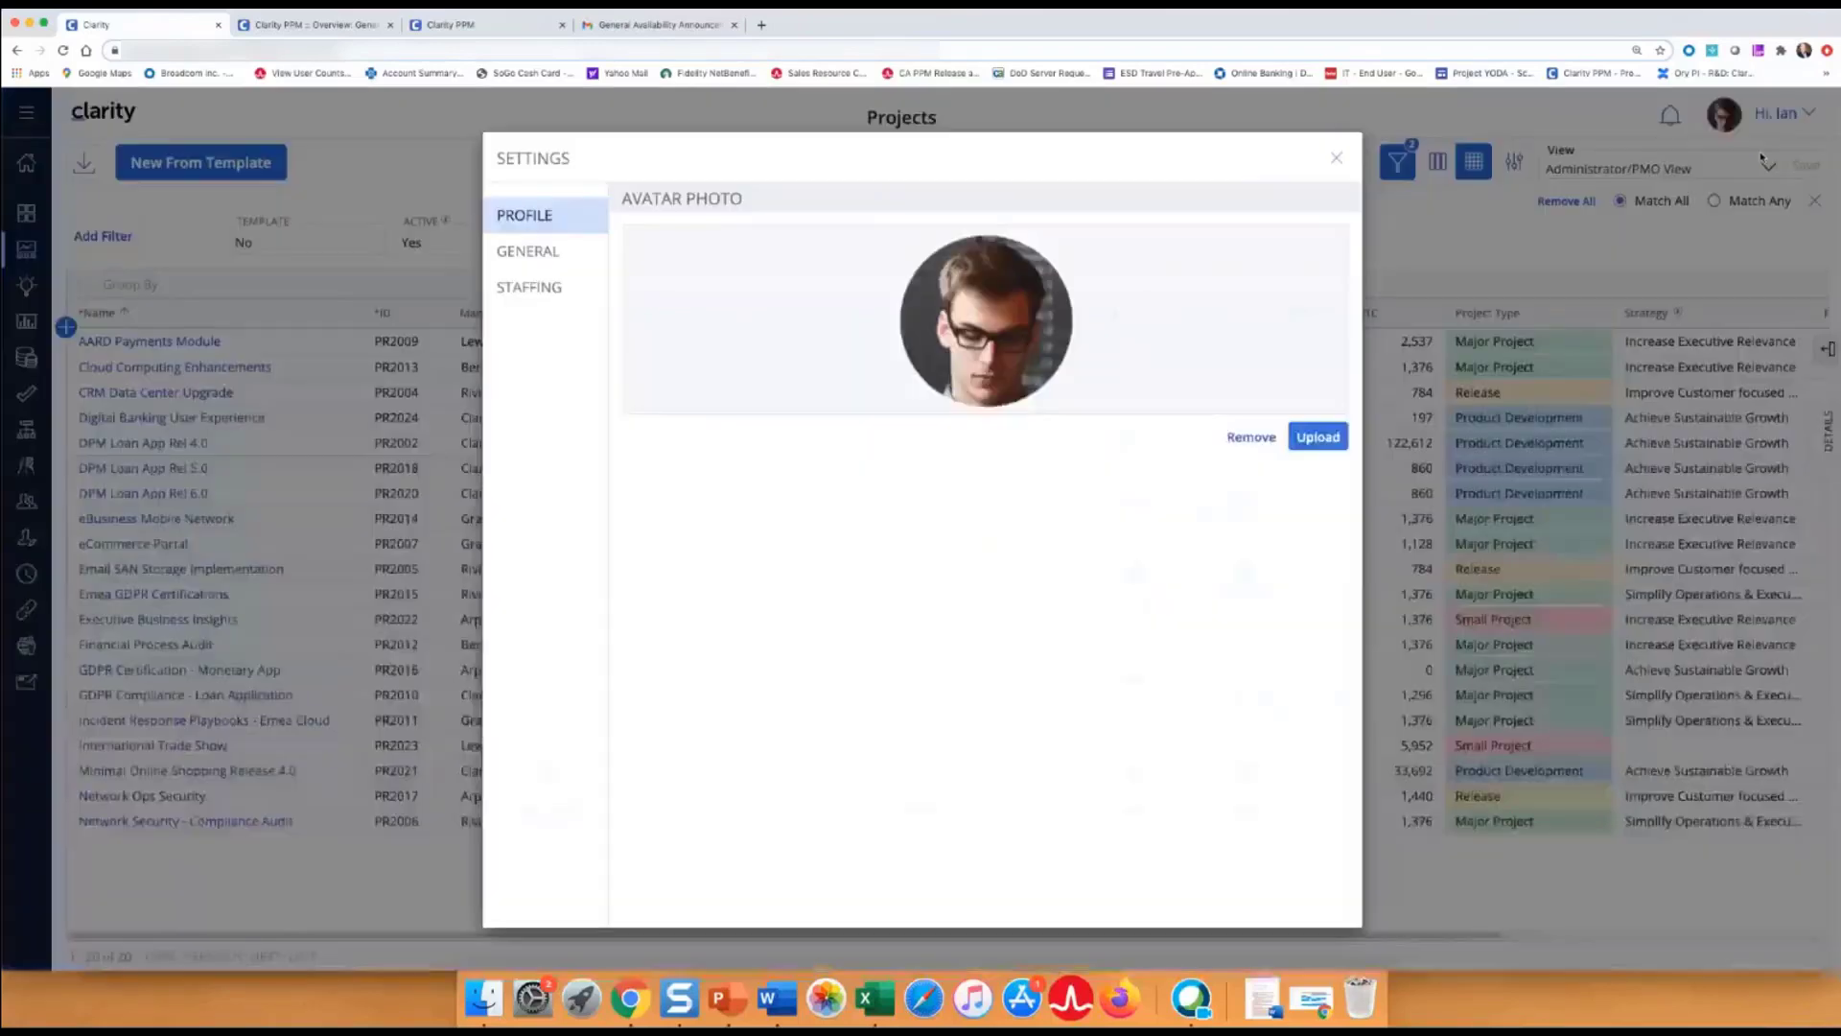
{"action": "left_click", "coordinate": [543, 252]}
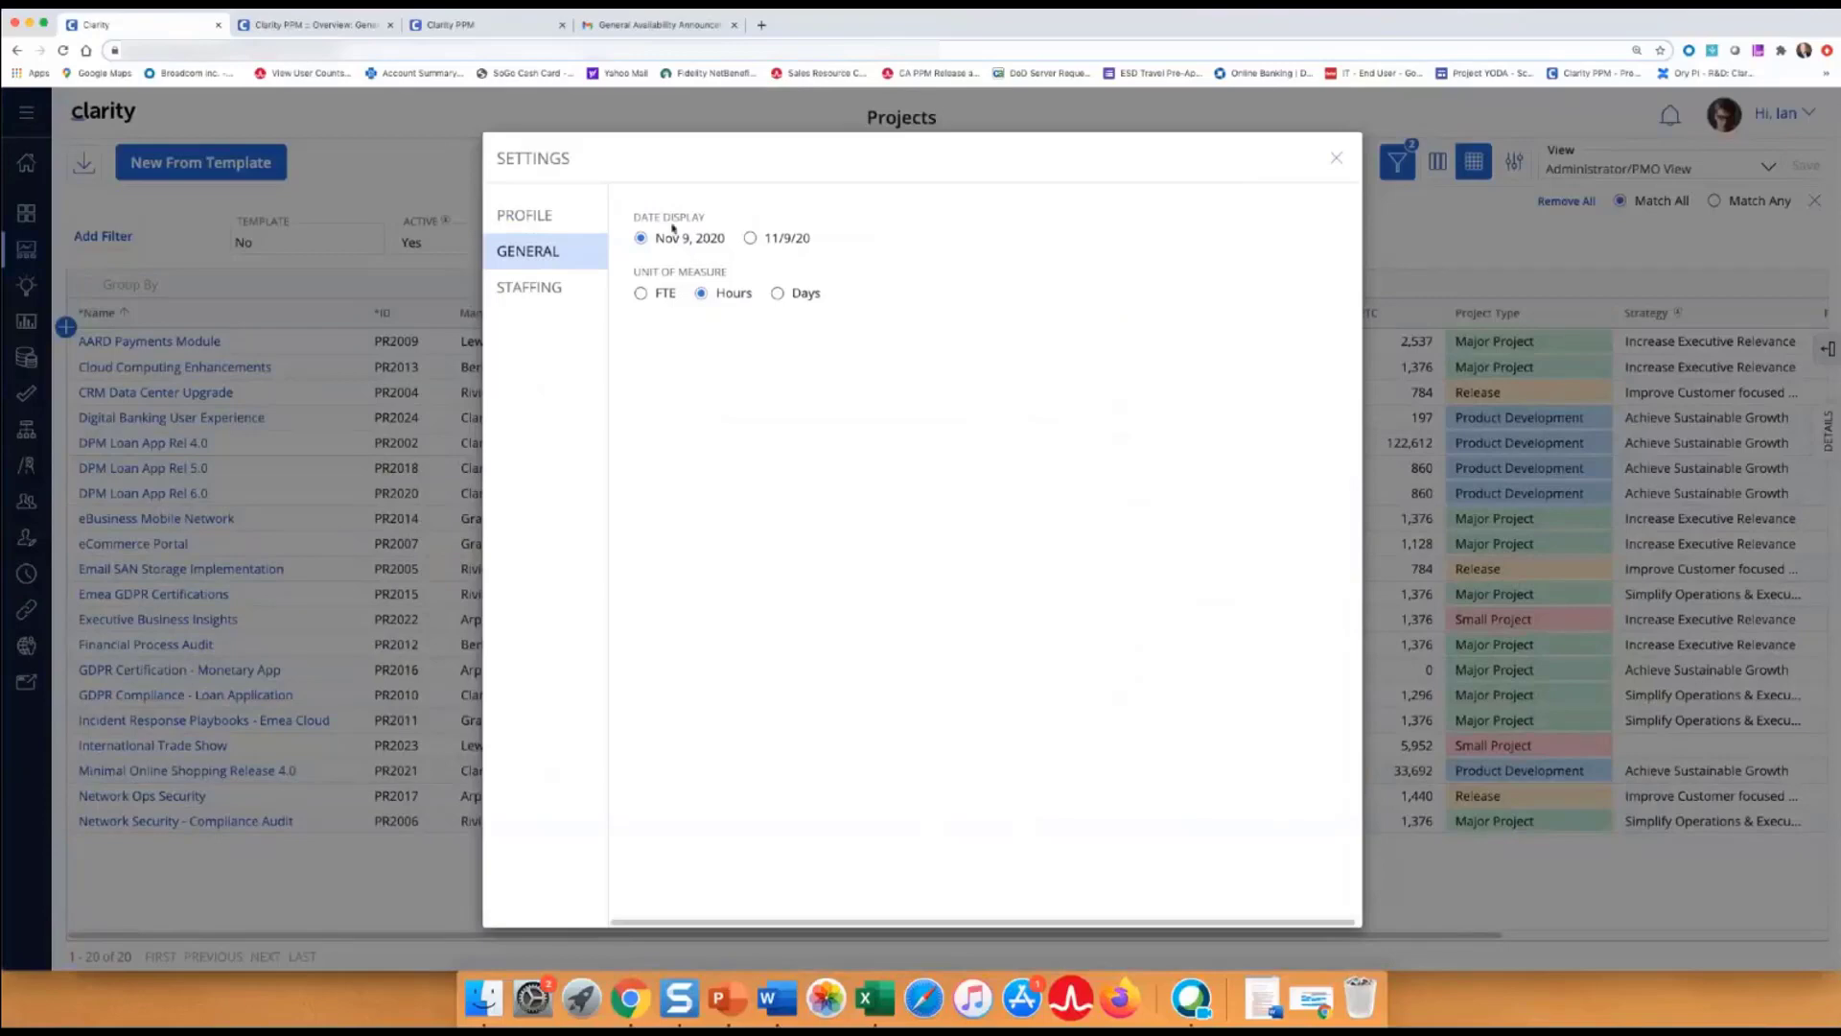
{"action": "left_click", "coordinate": [753, 247]}
{"action": "left_click", "coordinate": [1336, 161]}
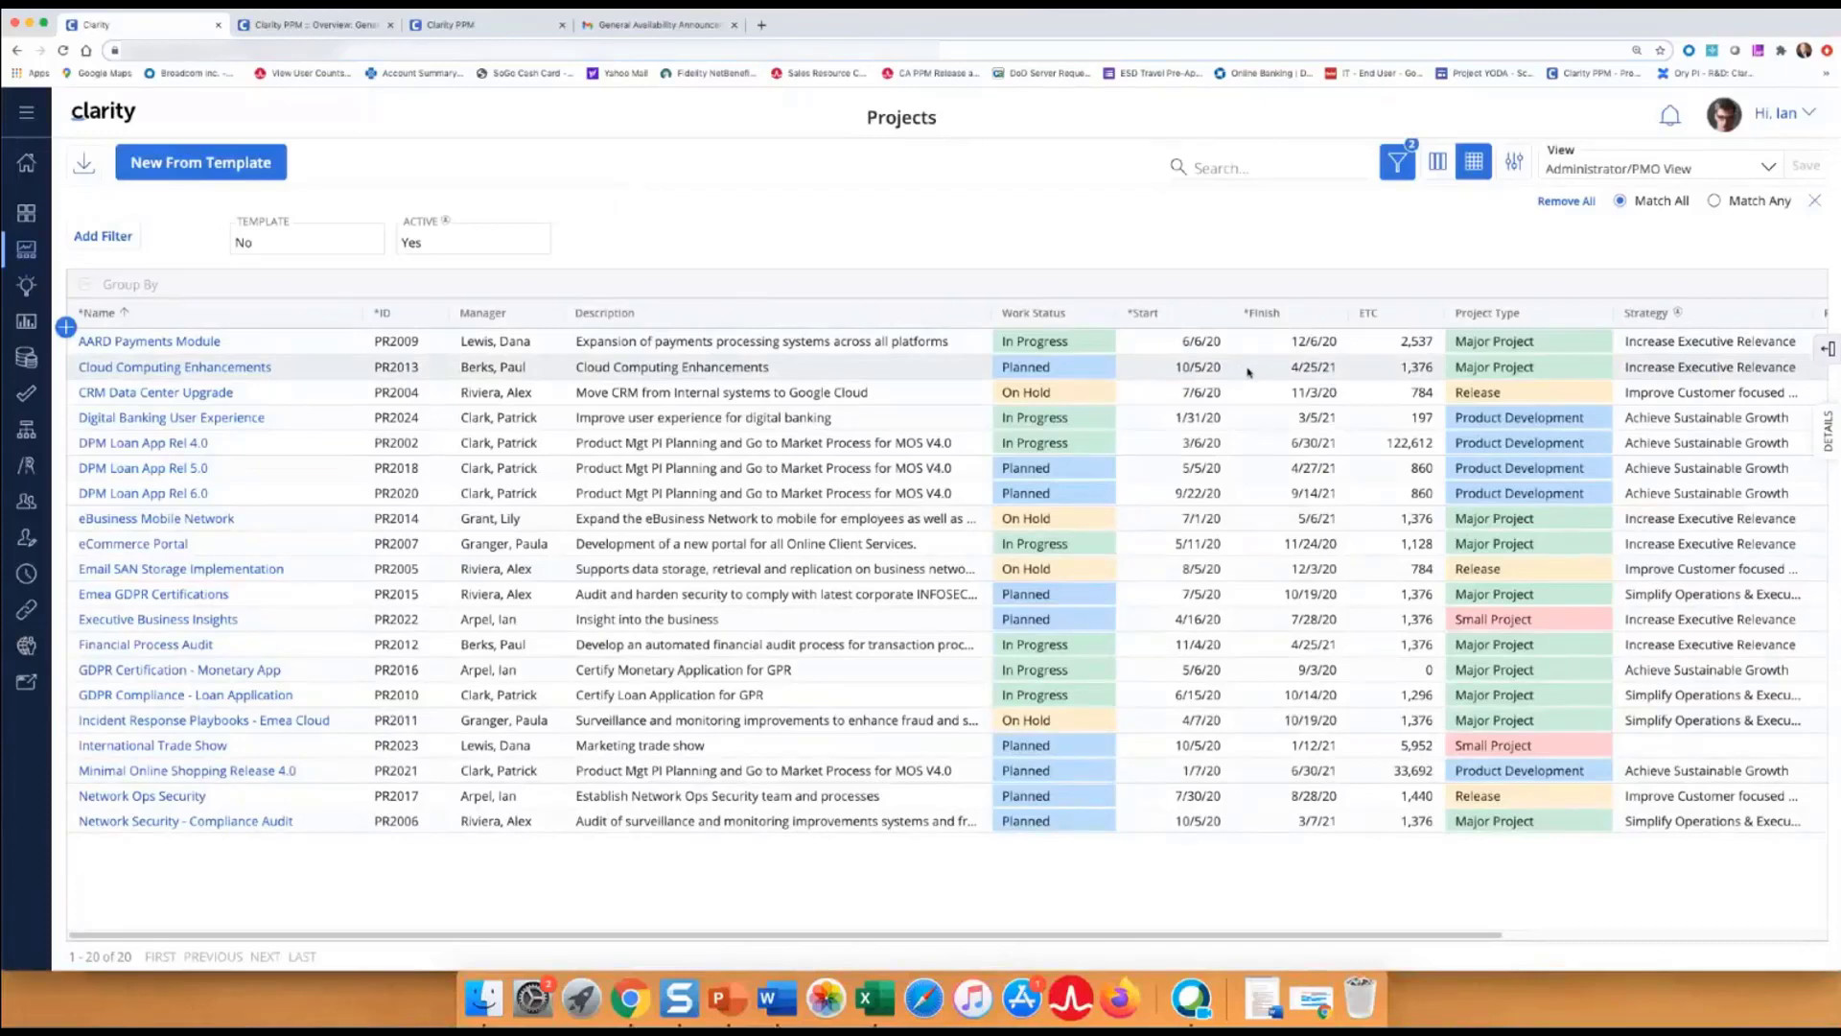
Change the Date Display to the 'Nov 9, 2020' format, then bring up the classic Overview: General page.
{"action": "left_click", "coordinate": [1807, 113]}
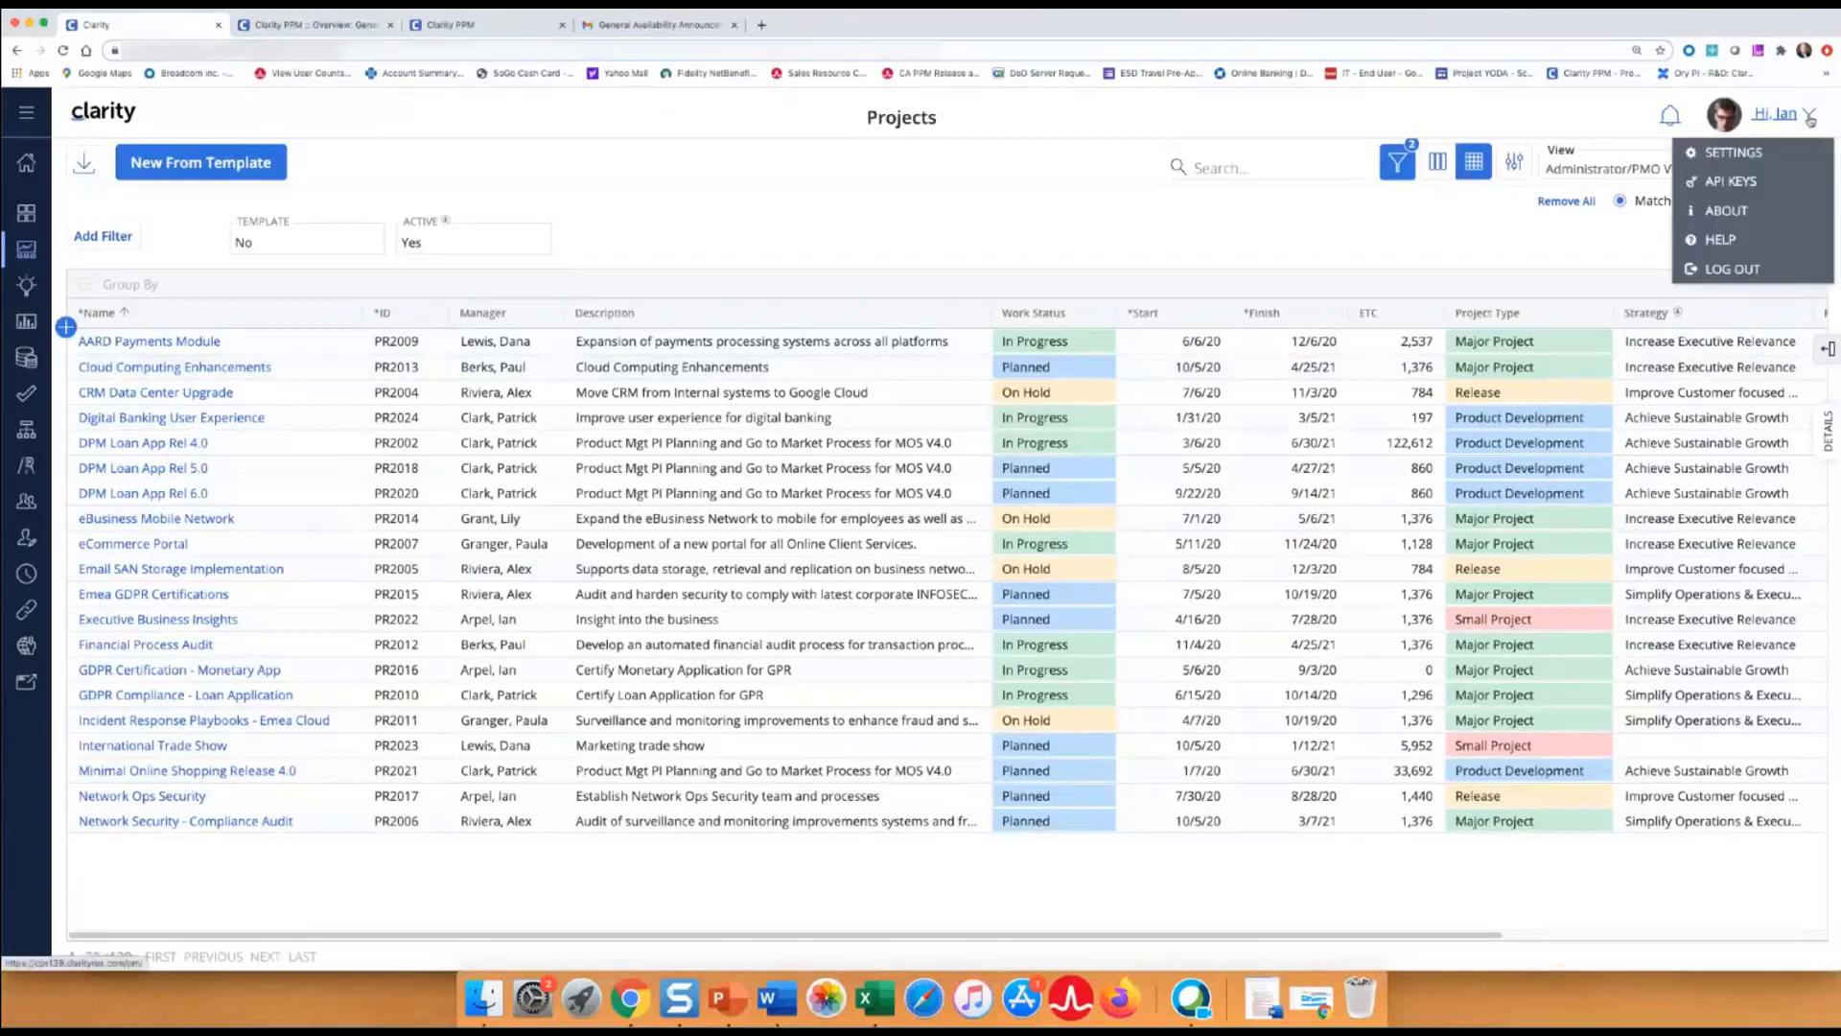
{"action": "left_click", "coordinate": [1736, 153]}
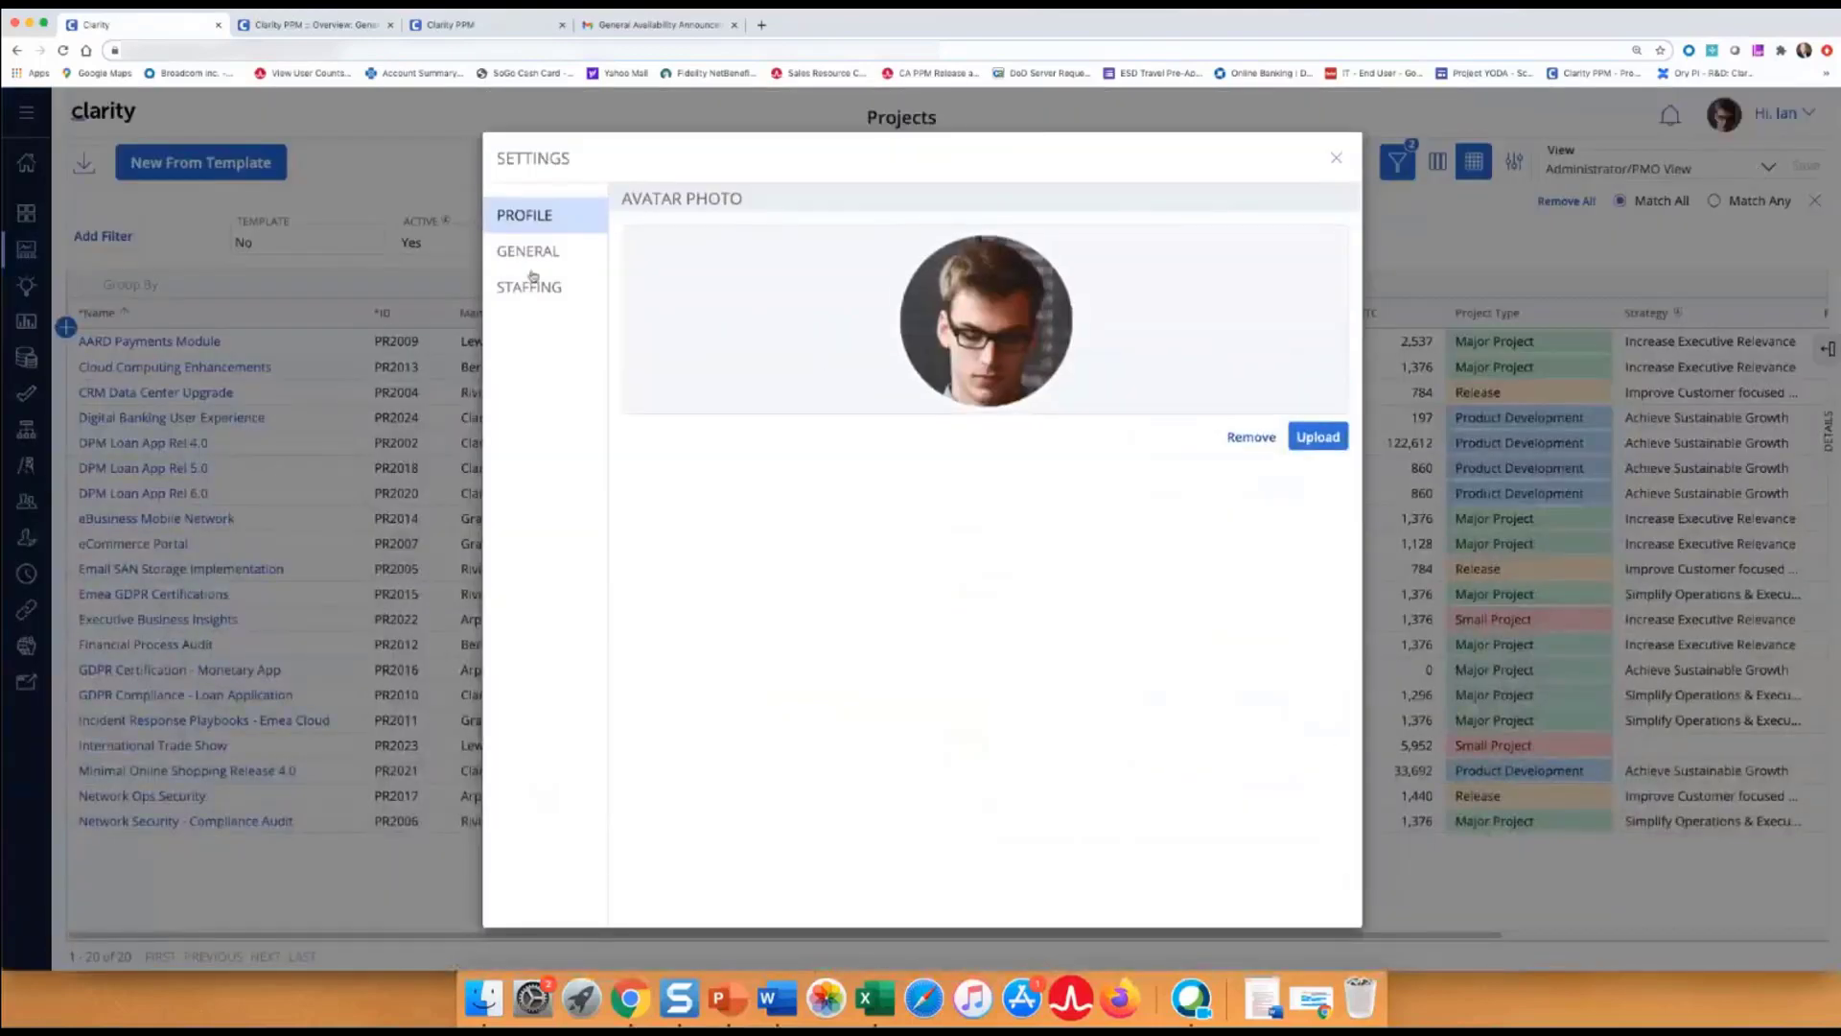
{"action": "left_click", "coordinate": [530, 263]}
{"action": "left_click", "coordinate": [641, 238]}
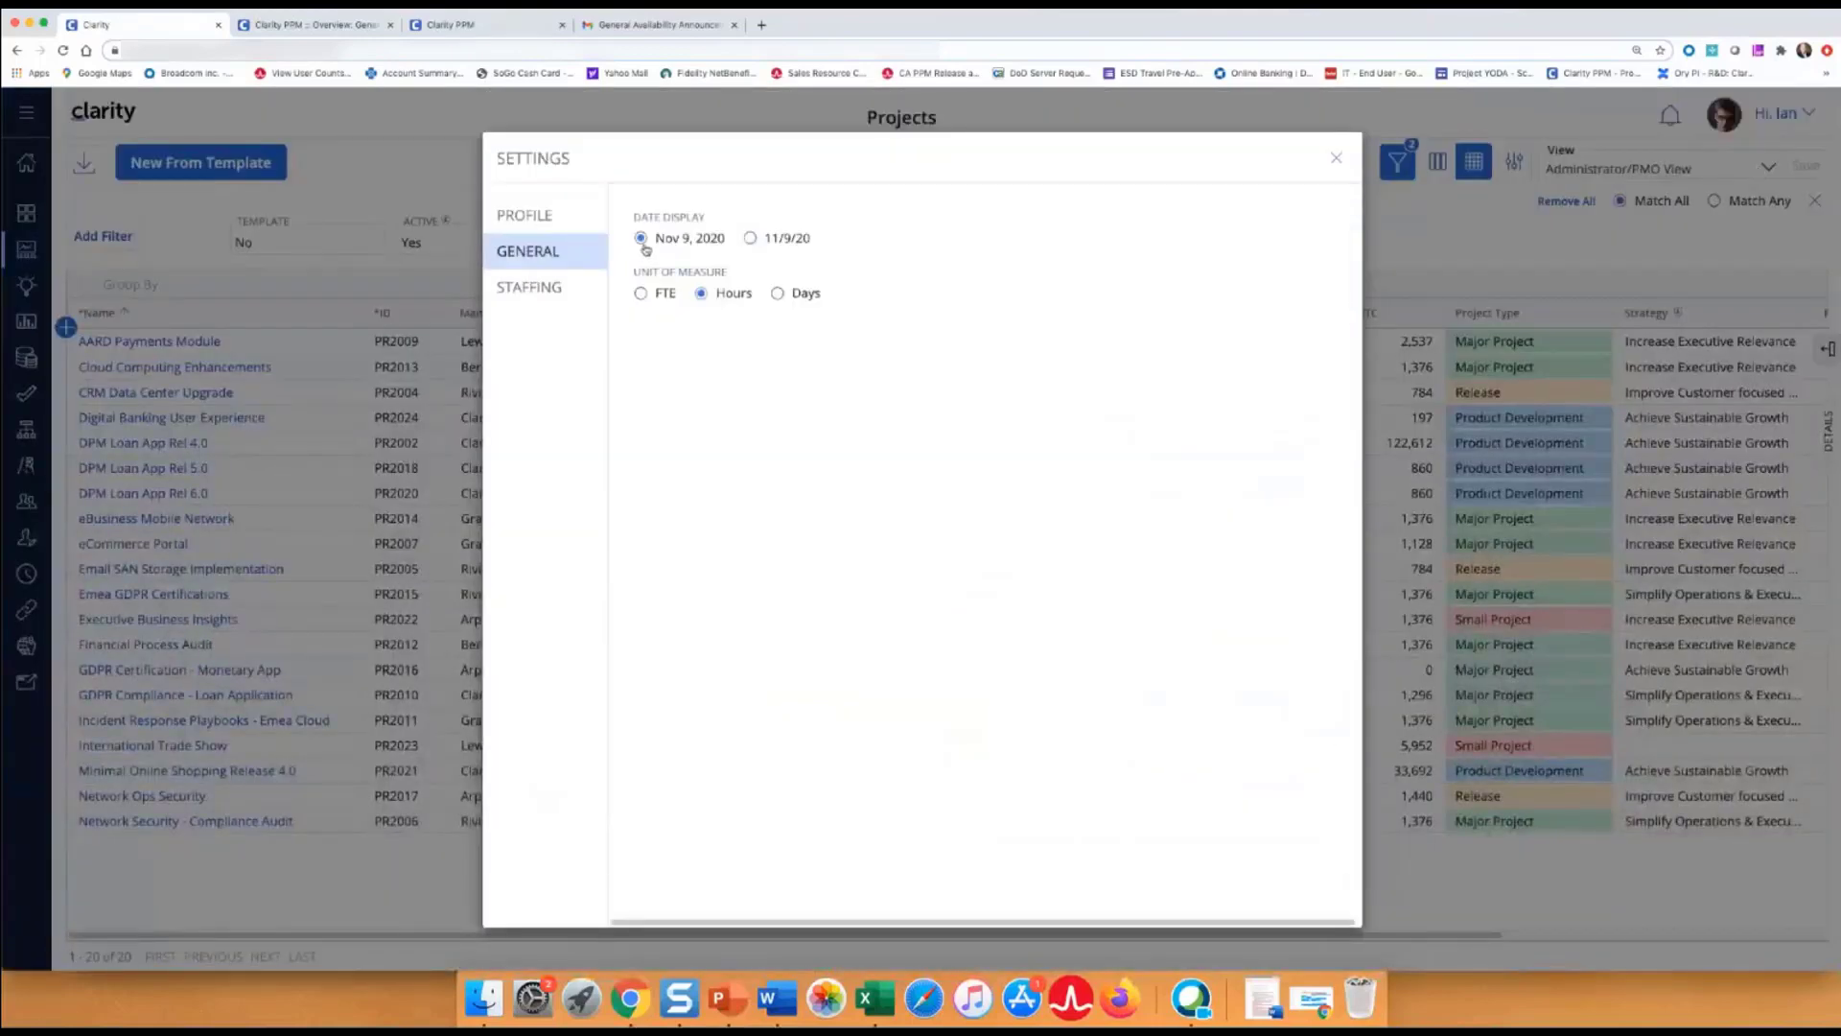
{"action": "left_click", "coordinate": [1335, 160]}
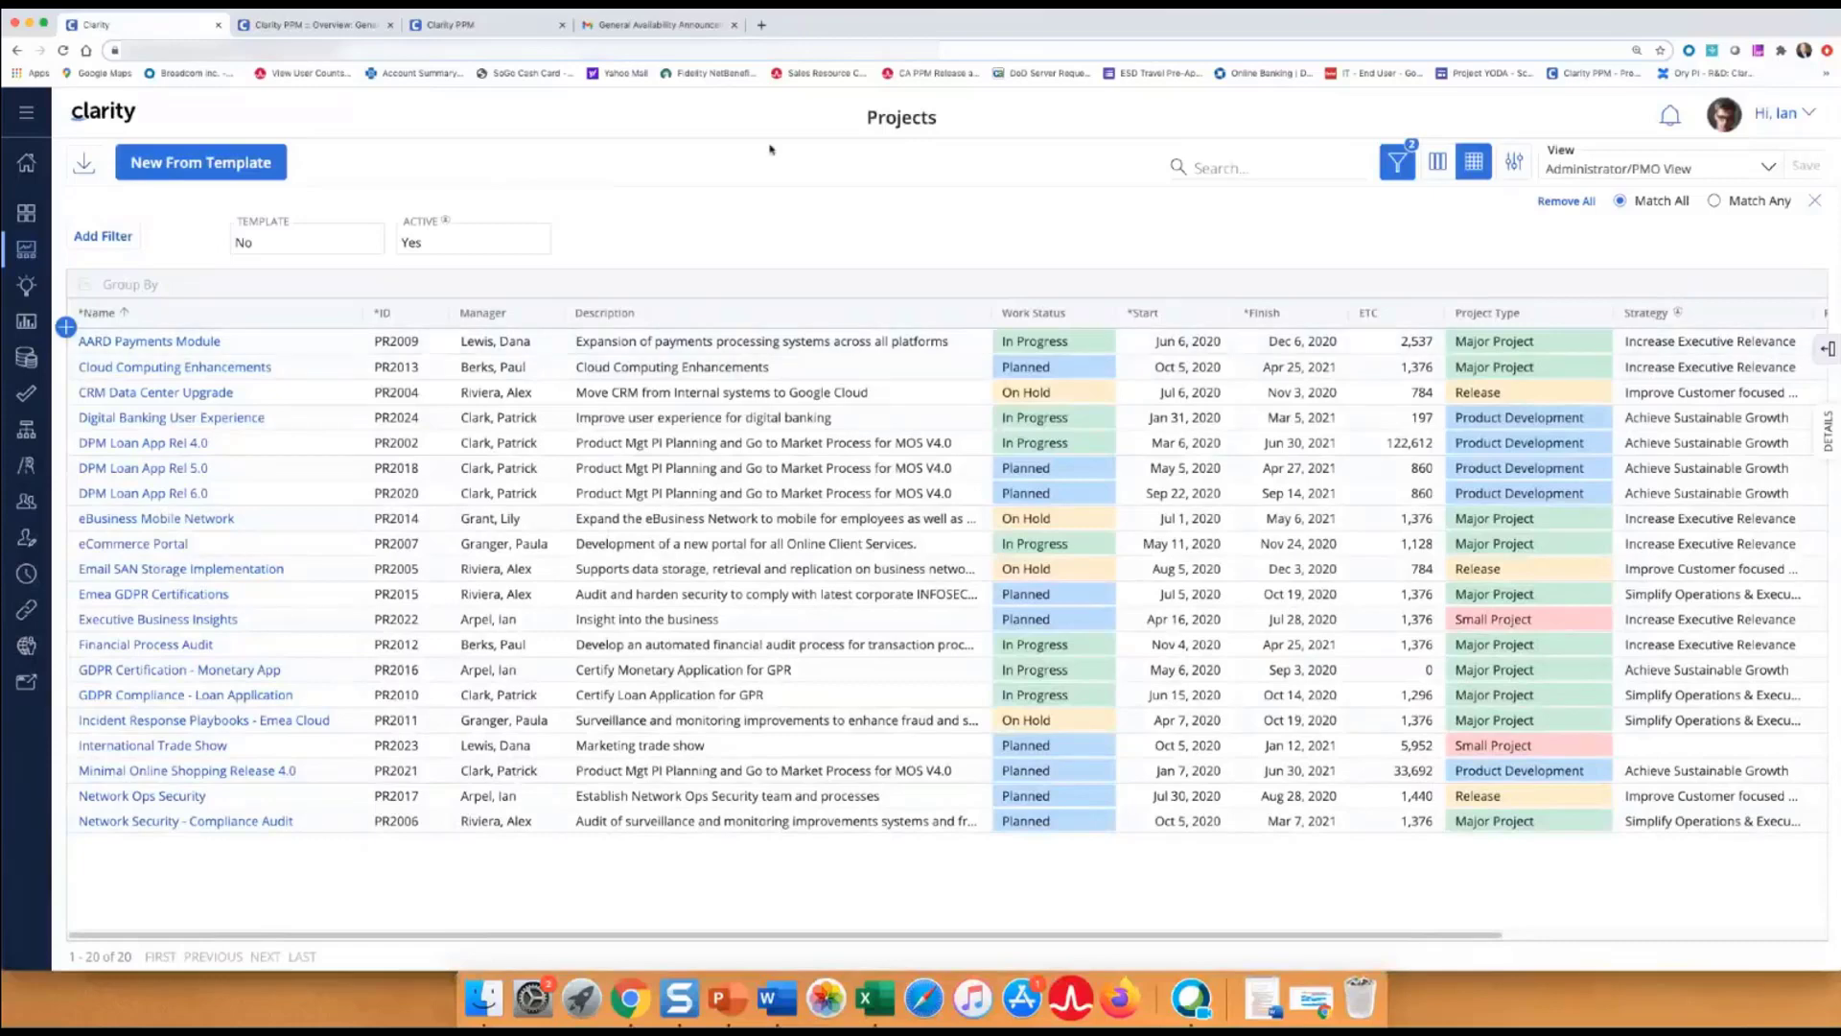
{"action": "left_click", "coordinate": [288, 24]}
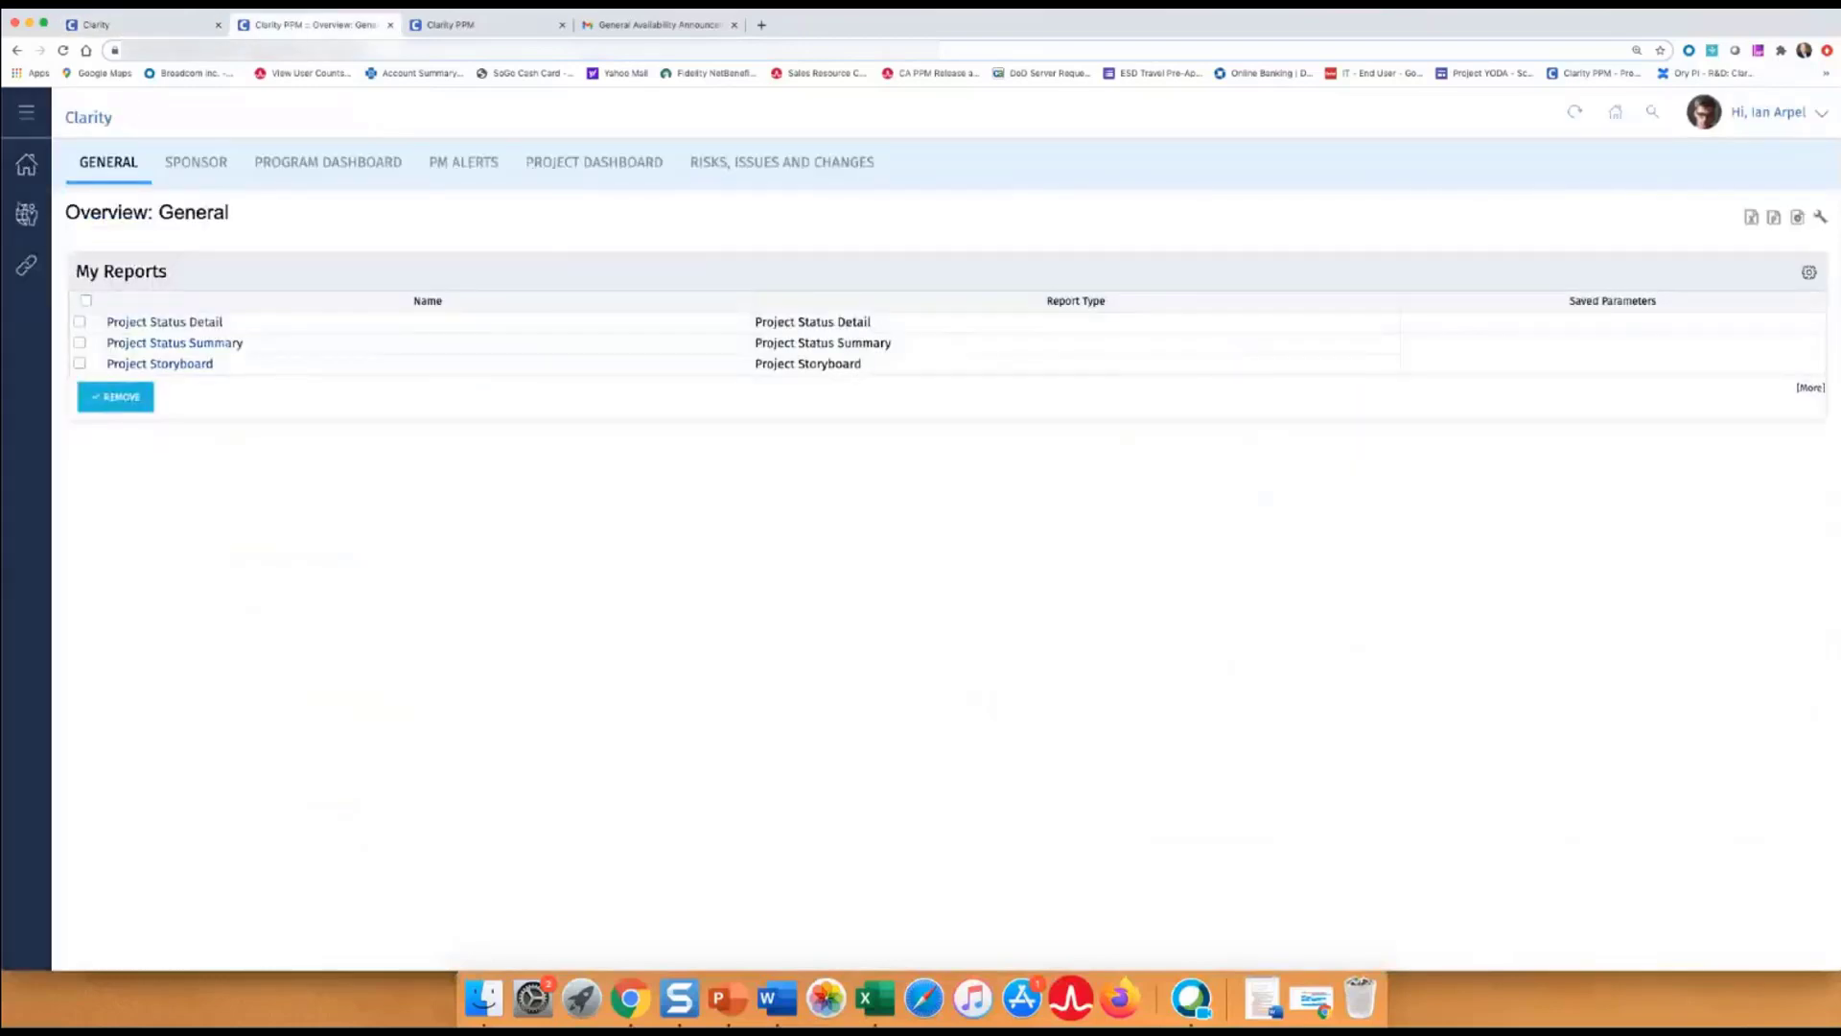
Set the account locale to English (United Kingdom), save it, and reload Projects to show 6 Jun 2020 dates.
{"action": "left_click", "coordinate": [26, 212]}
{"action": "left_click", "coordinate": [24, 173]}
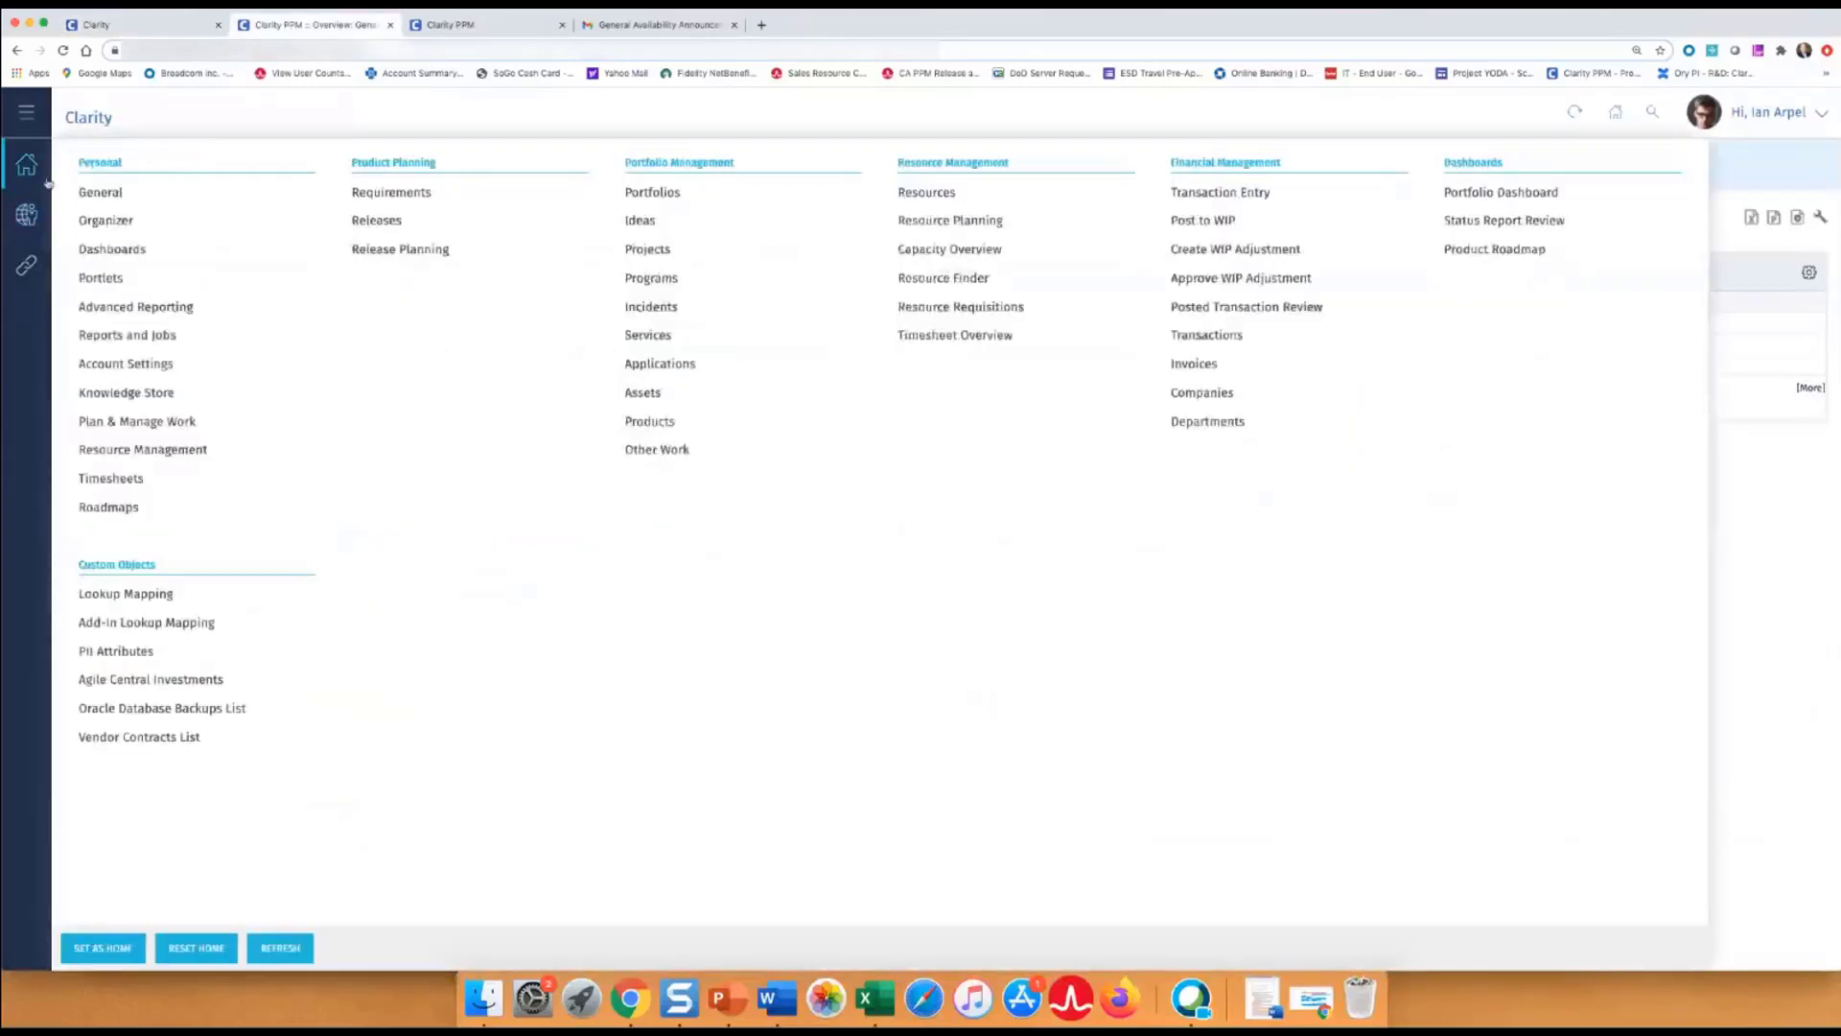
{"action": "left_click", "coordinate": [106, 364]}
{"action": "scroll", "coordinate": [300, 502], "scroll_direction": "down", "scroll_amount": 3}
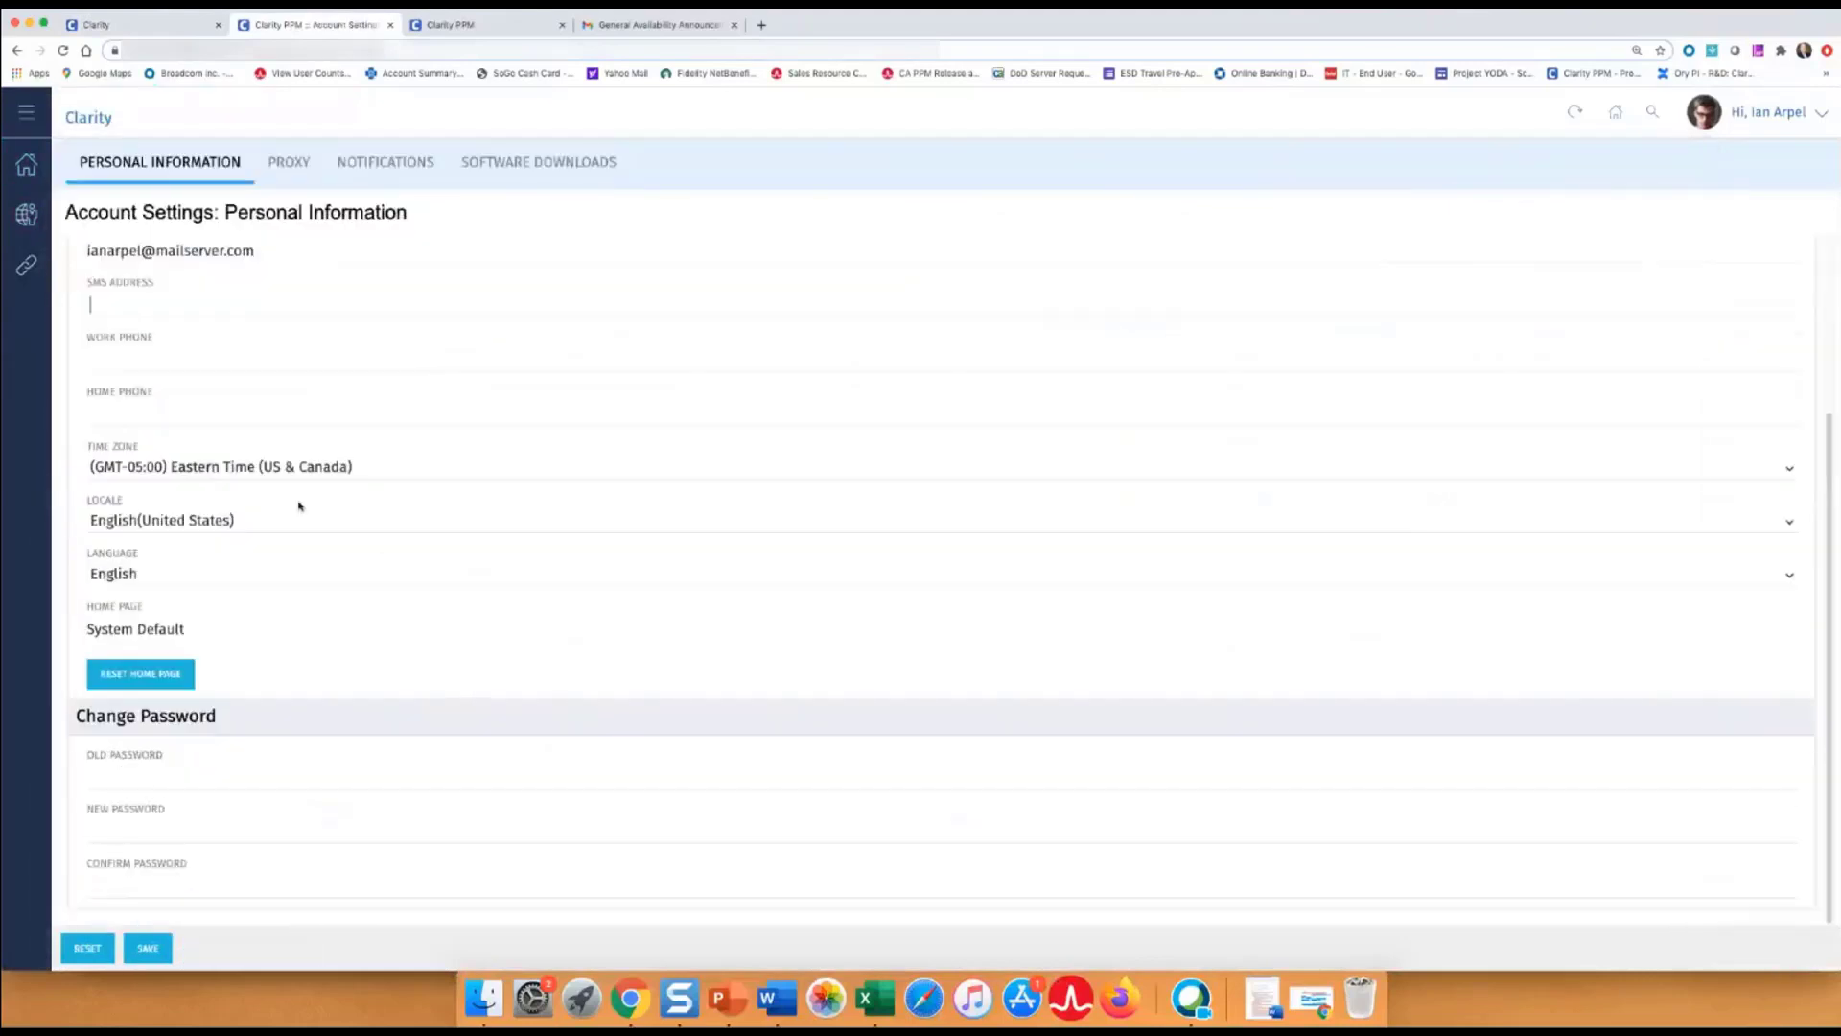
{"action": "left_click", "coordinate": [152, 524]}
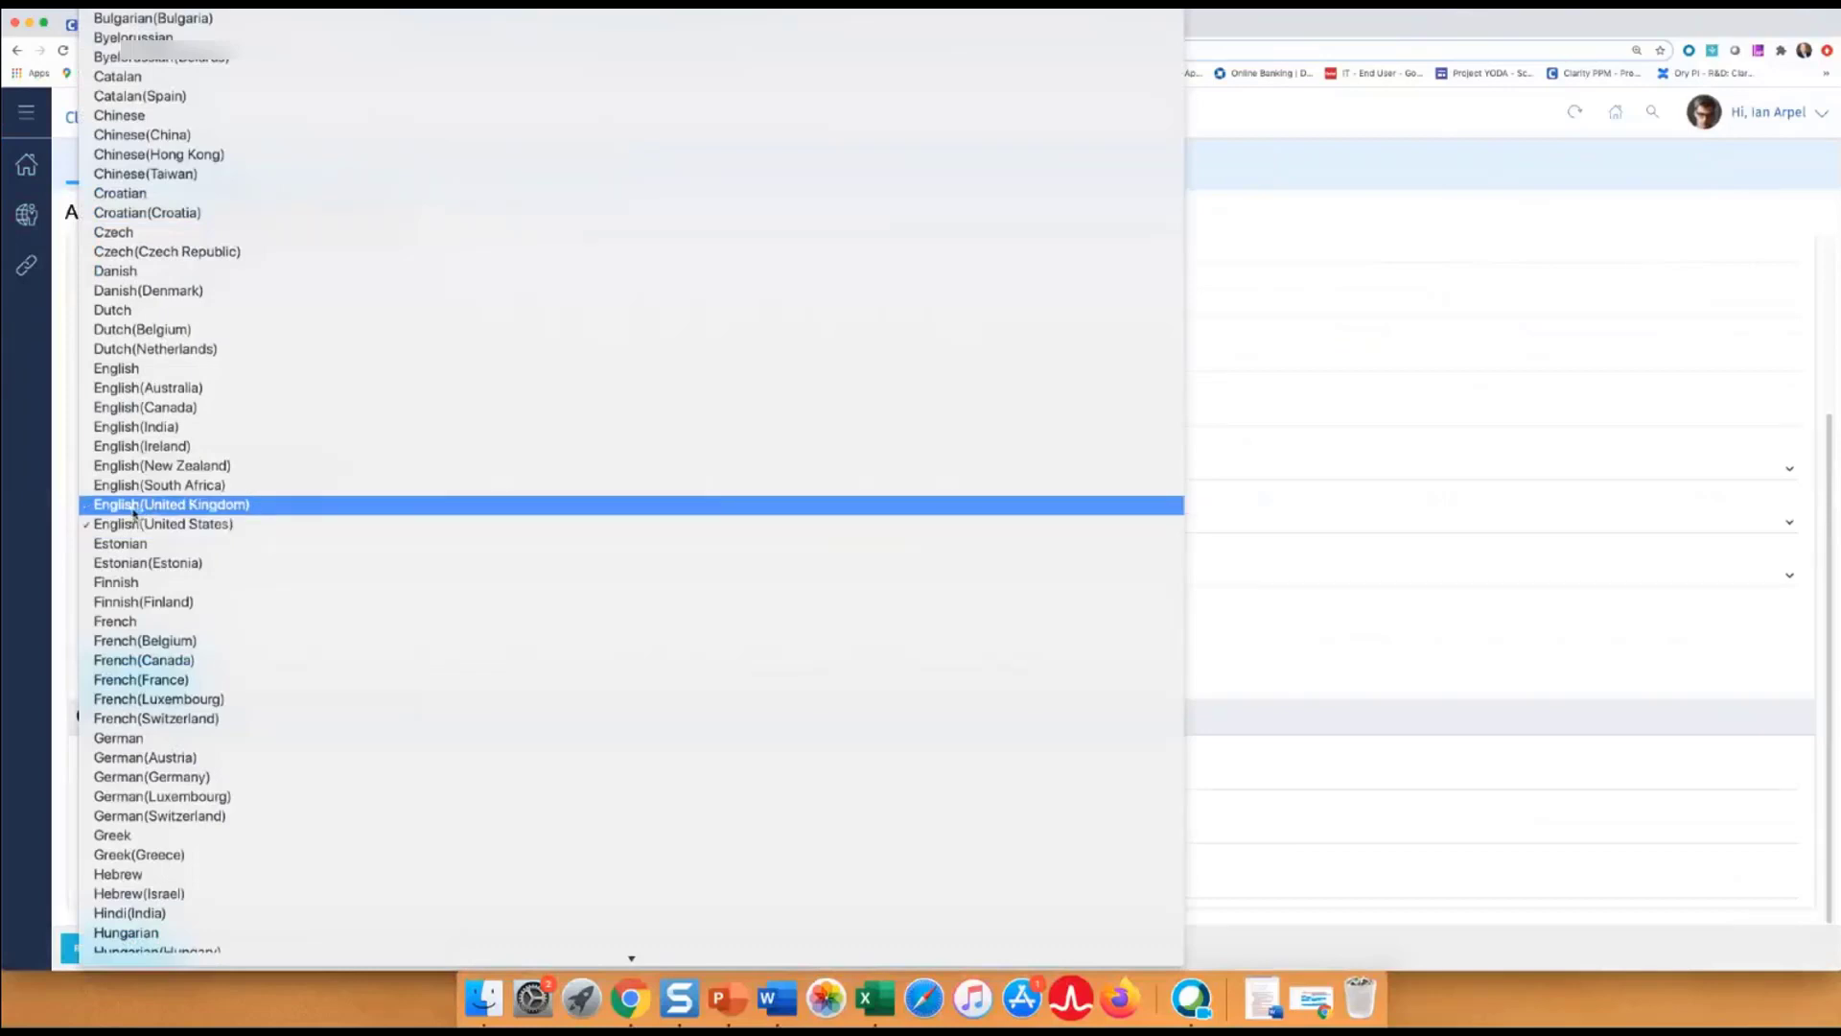
{"action": "left_click", "coordinate": [134, 505]}
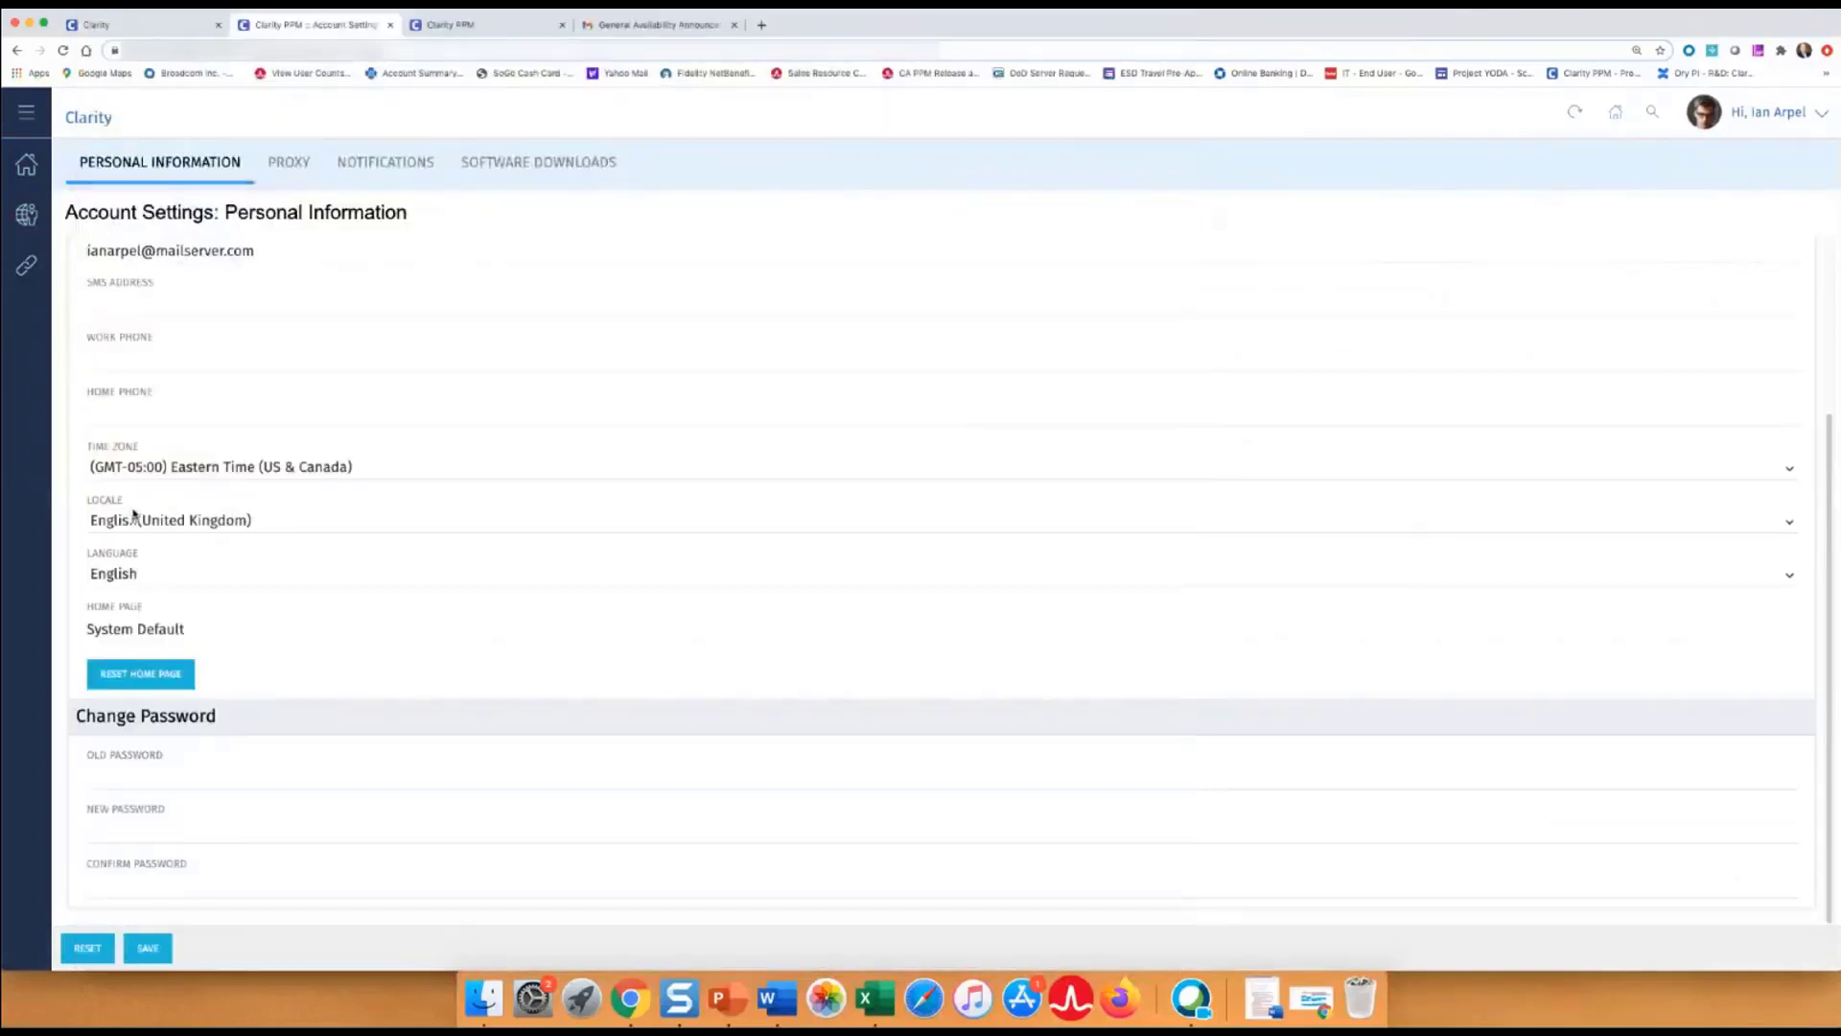
{"action": "left_click", "coordinate": [173, 32]}
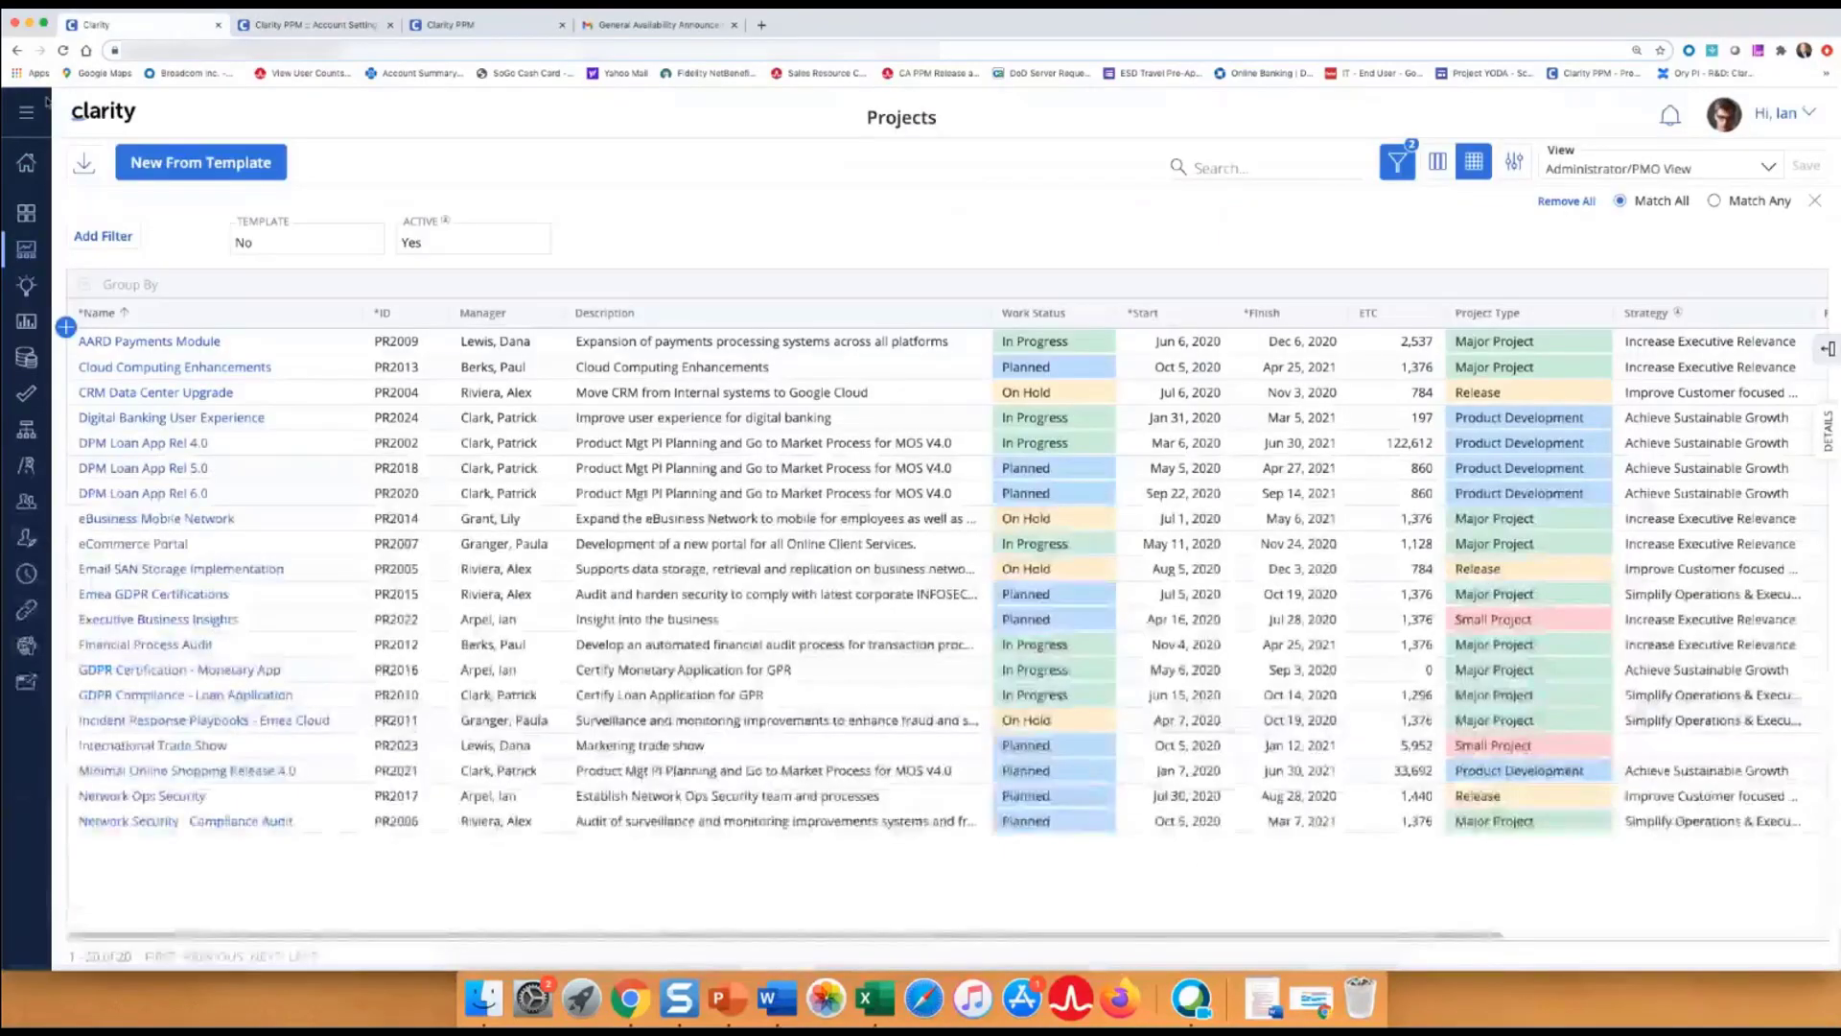
{"action": "left_click", "coordinate": [64, 51]}
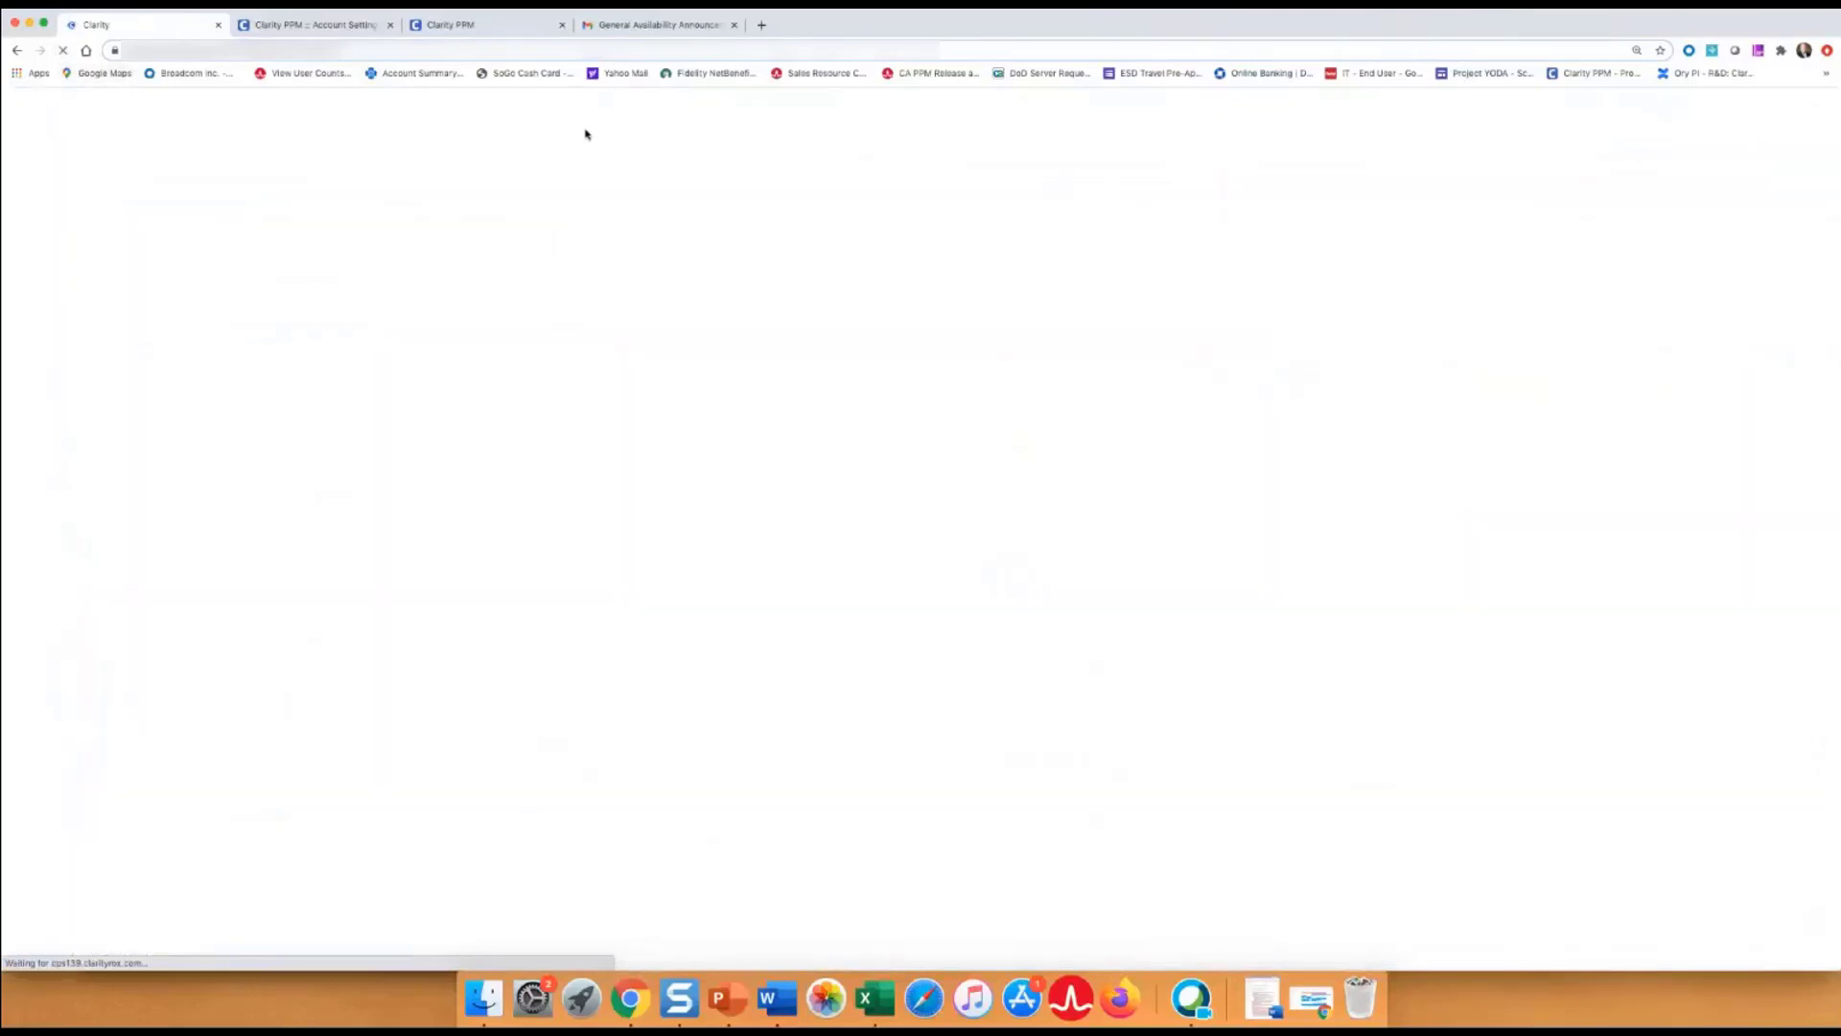
{"action": "left_click", "coordinate": [316, 24]}
{"action": "left_click", "coordinate": [143, 949]}
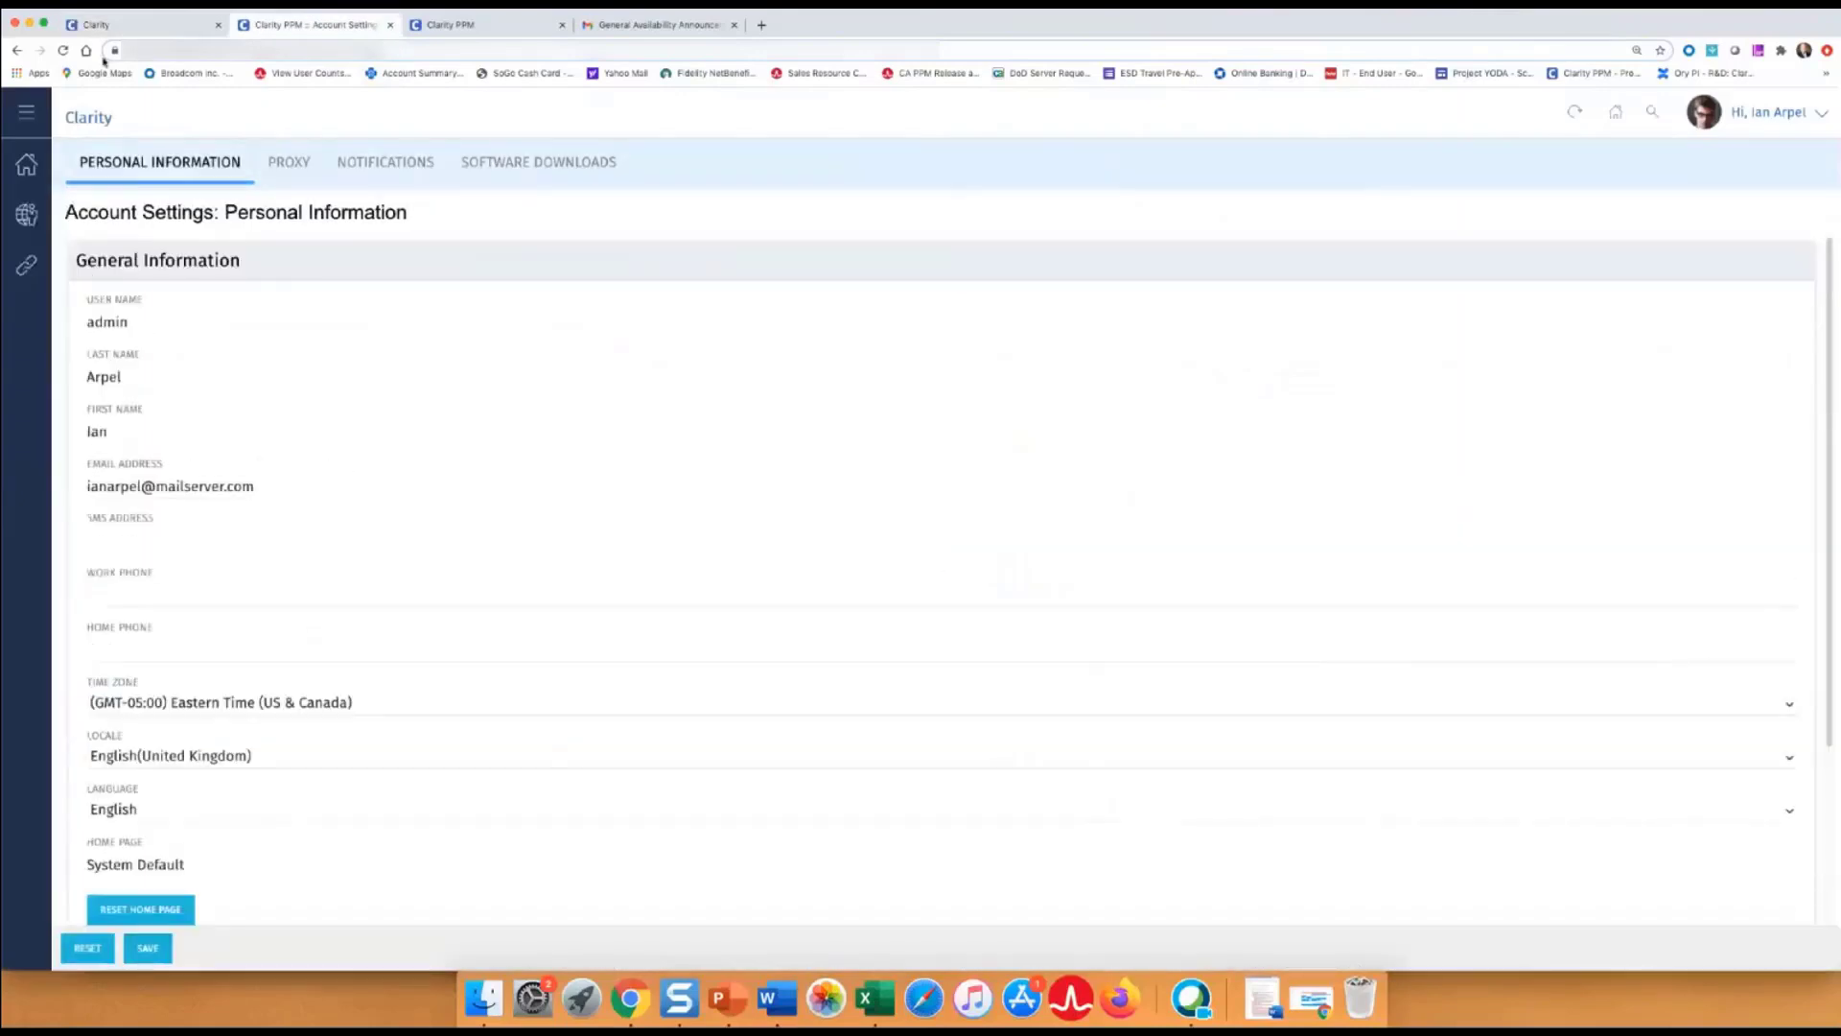
{"action": "left_click", "coordinate": [104, 27]}
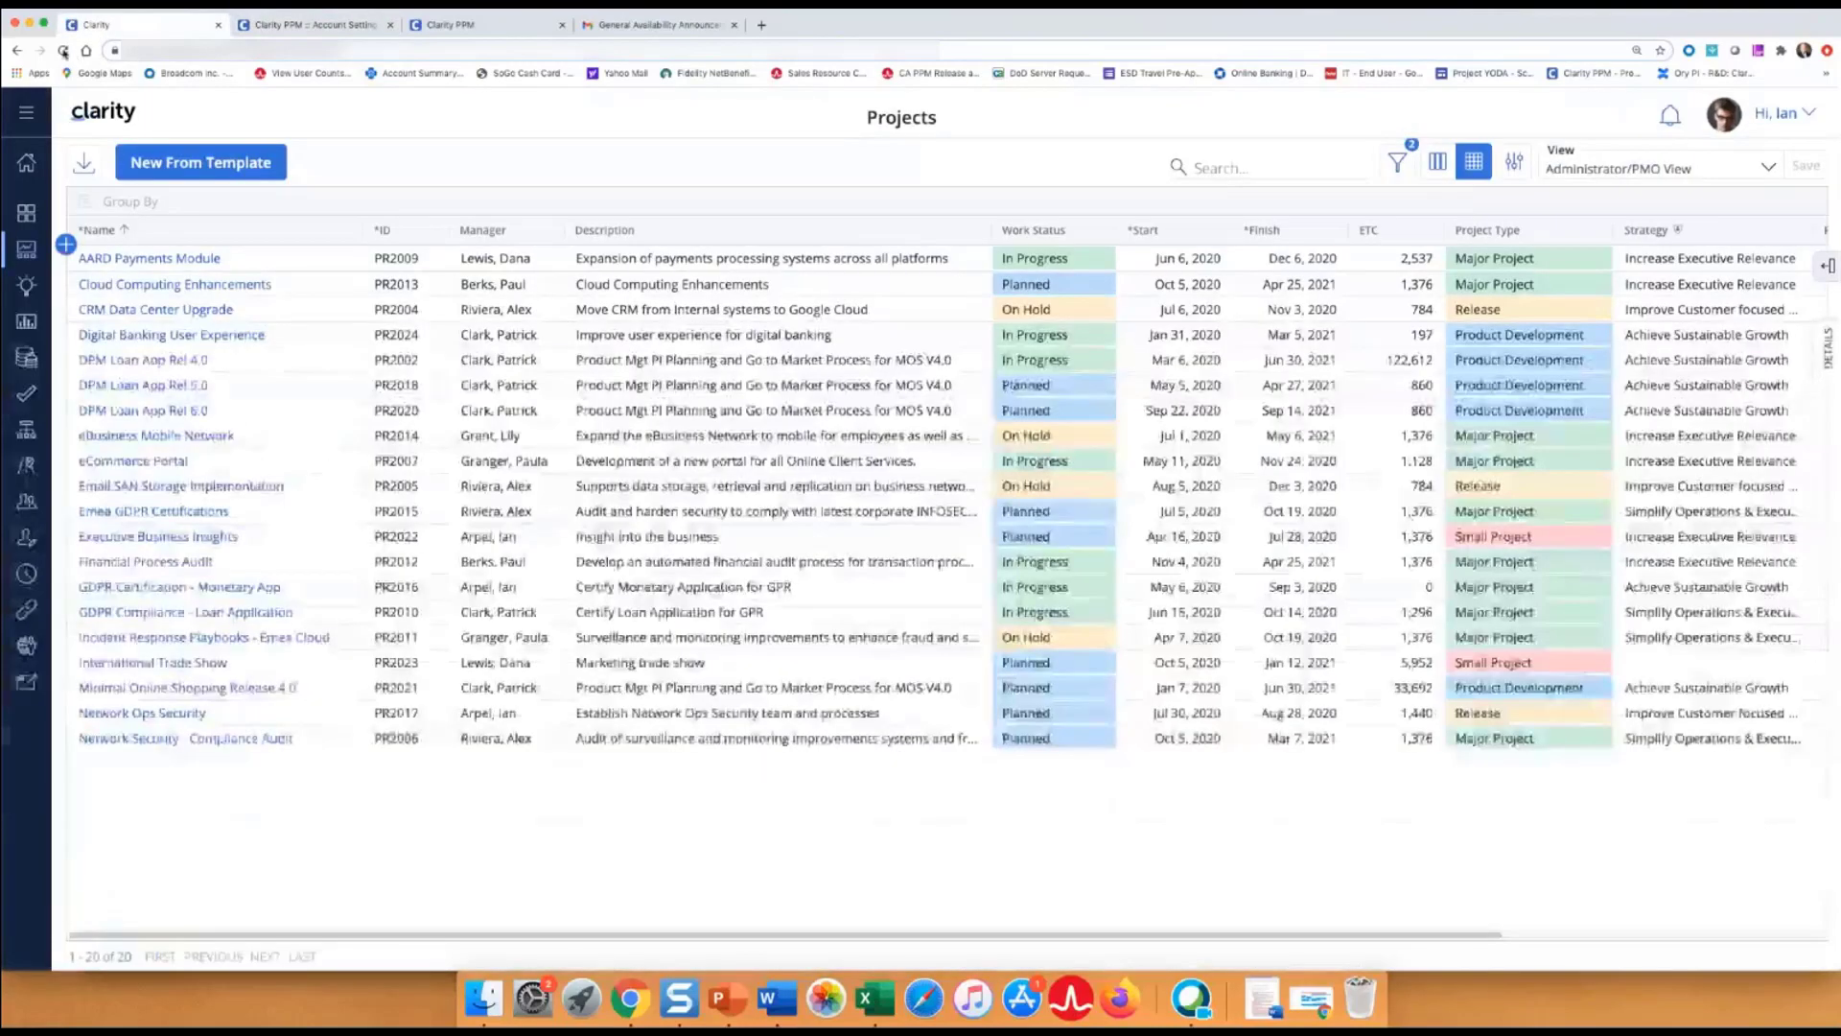
{"action": "left_click", "coordinate": [64, 52]}
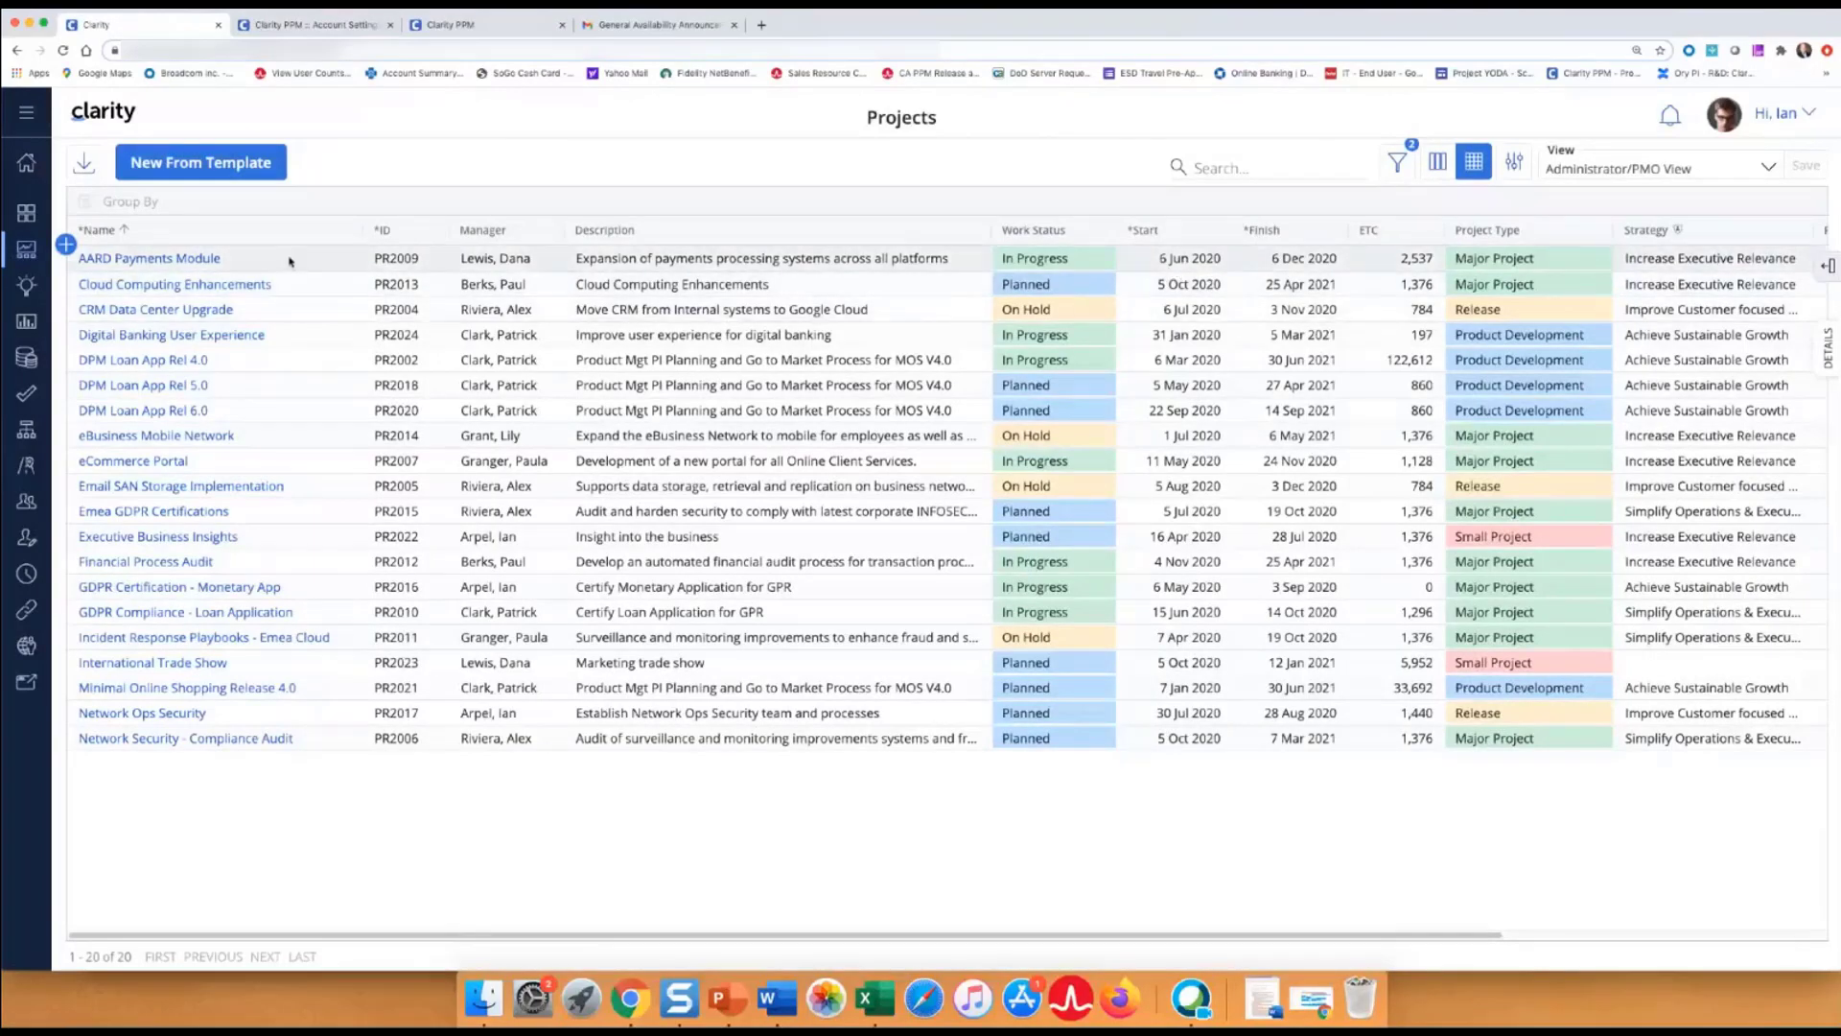
Open AARD Payments Module's tasks as a Gantt chart with Initiating Process Complete's details panel shown.
{"action": "left_click", "coordinate": [213, 259]}
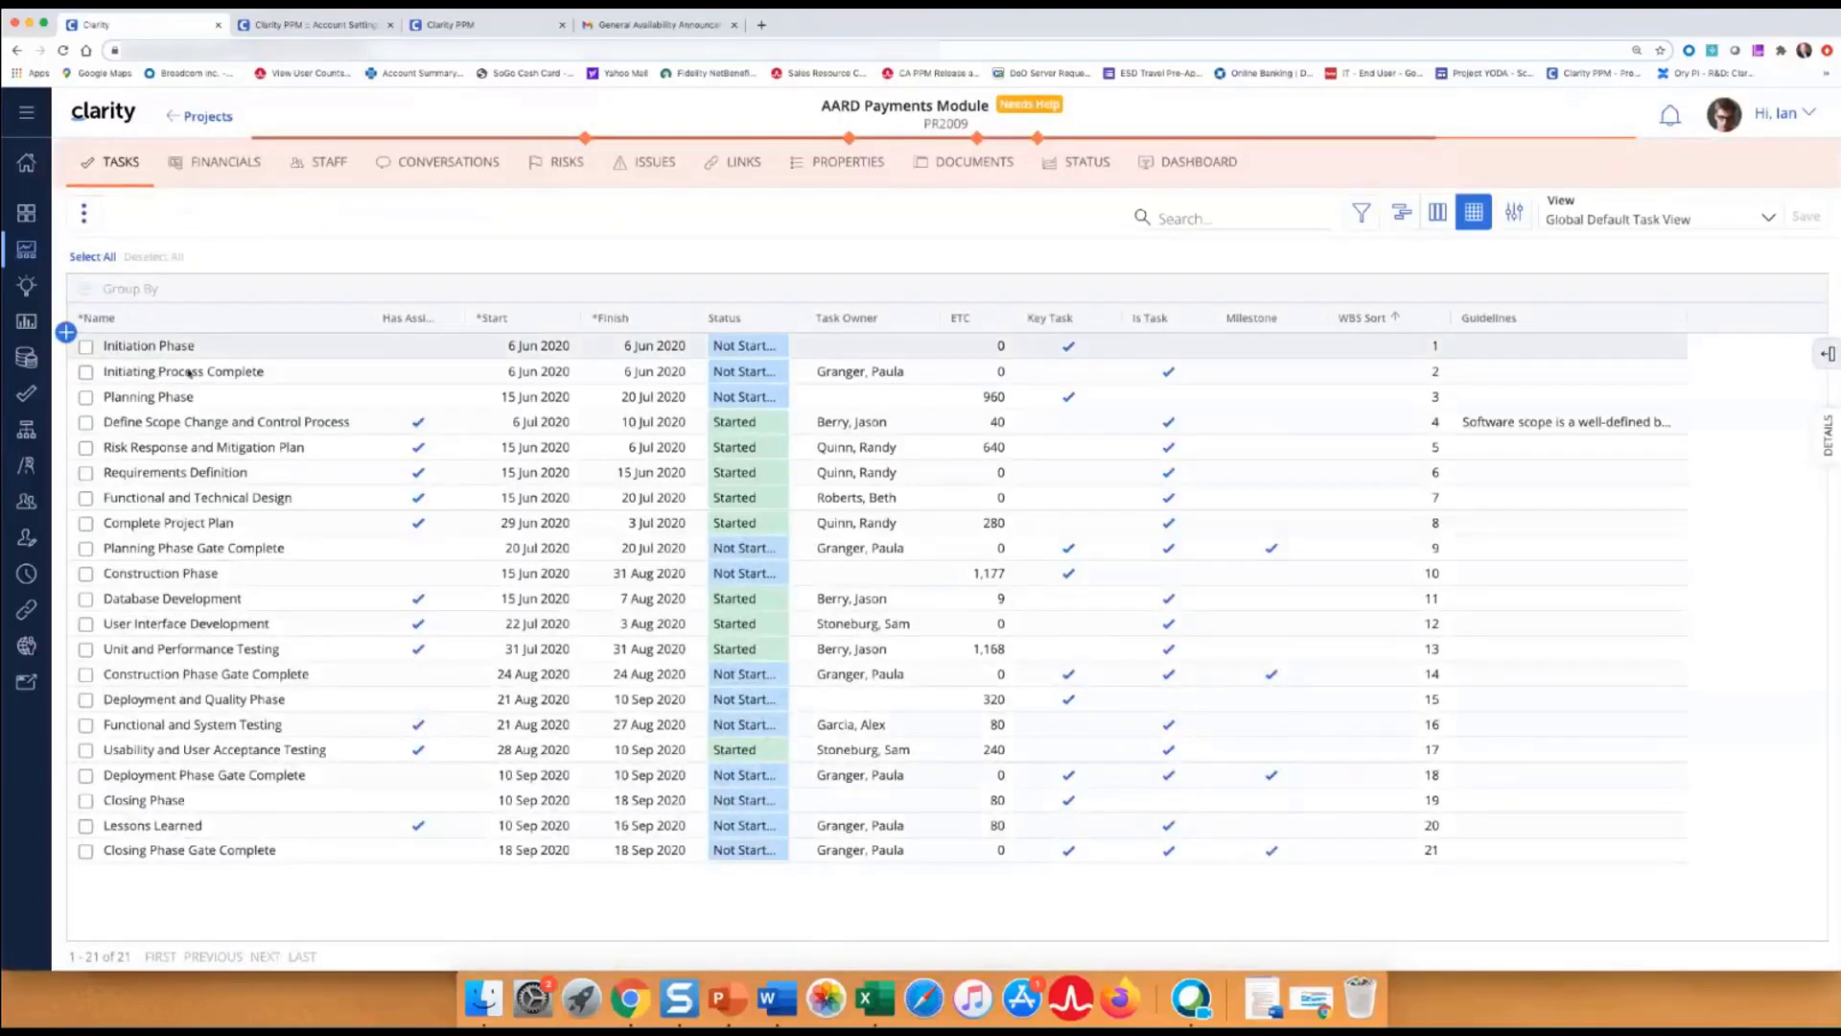
{"action": "left_click", "coordinate": [154, 371]}
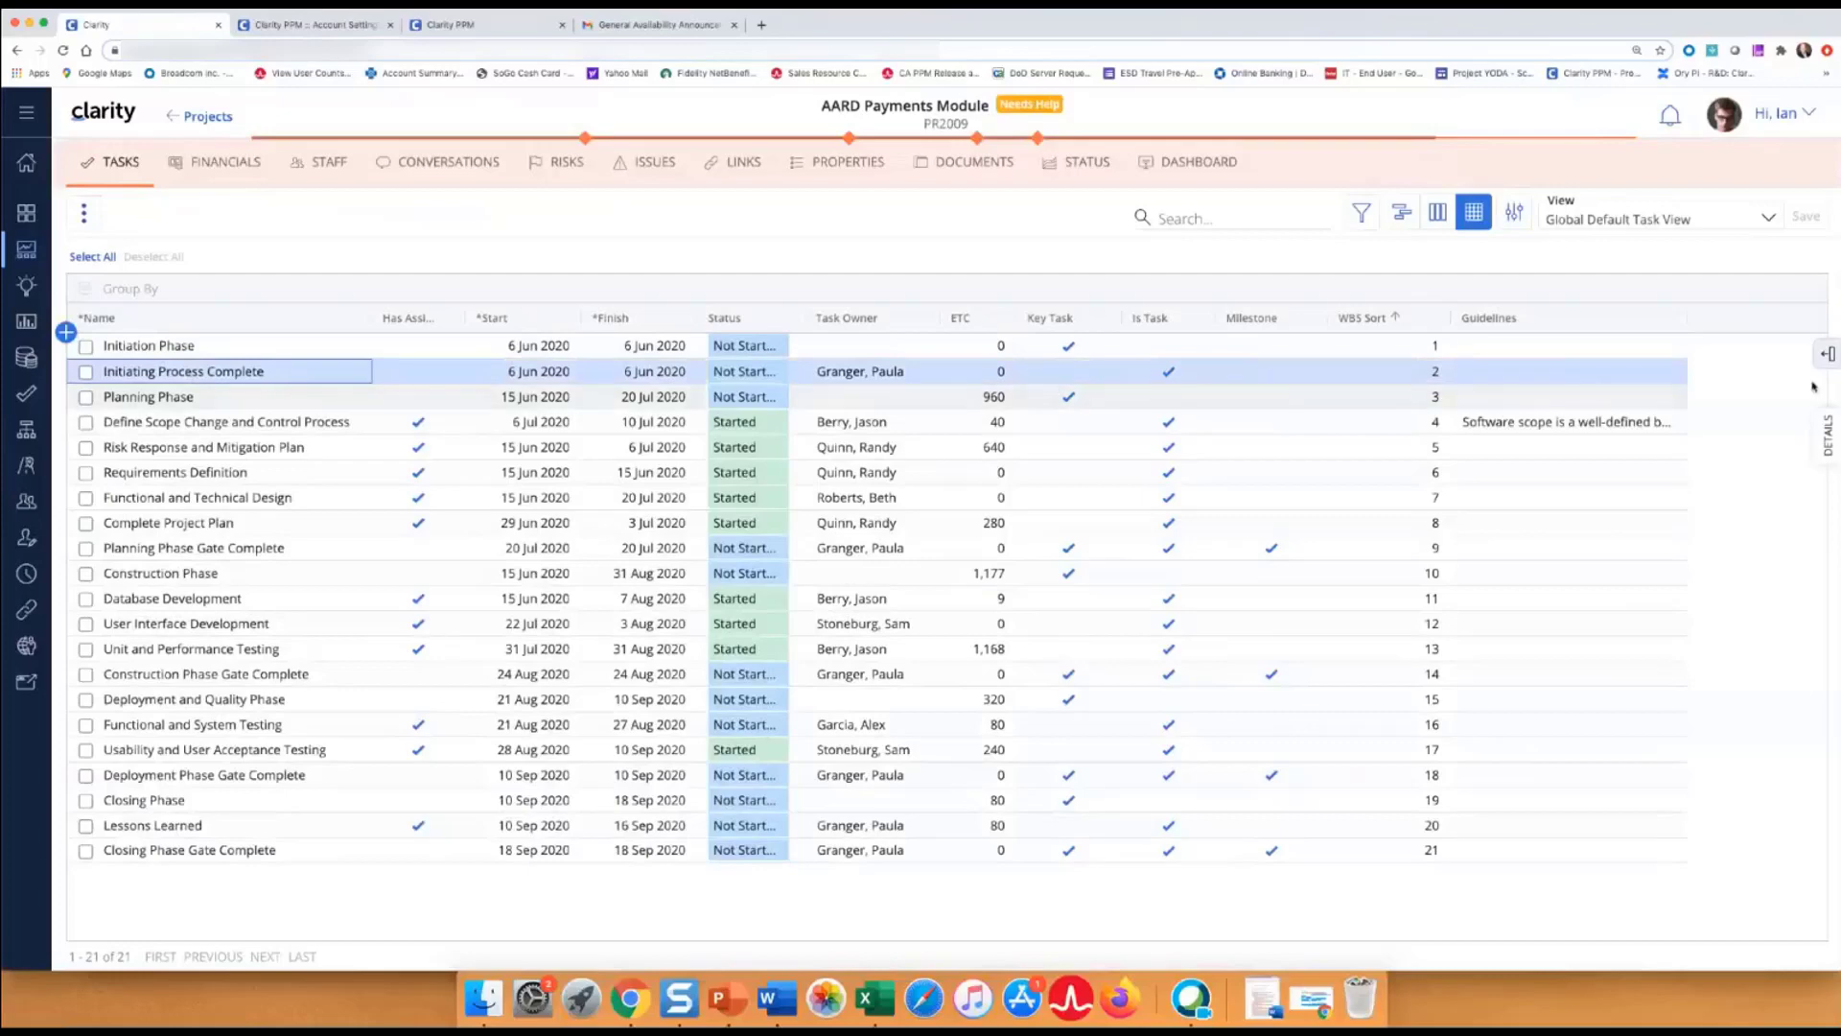
{"action": "left_click", "coordinate": [1824, 426]}
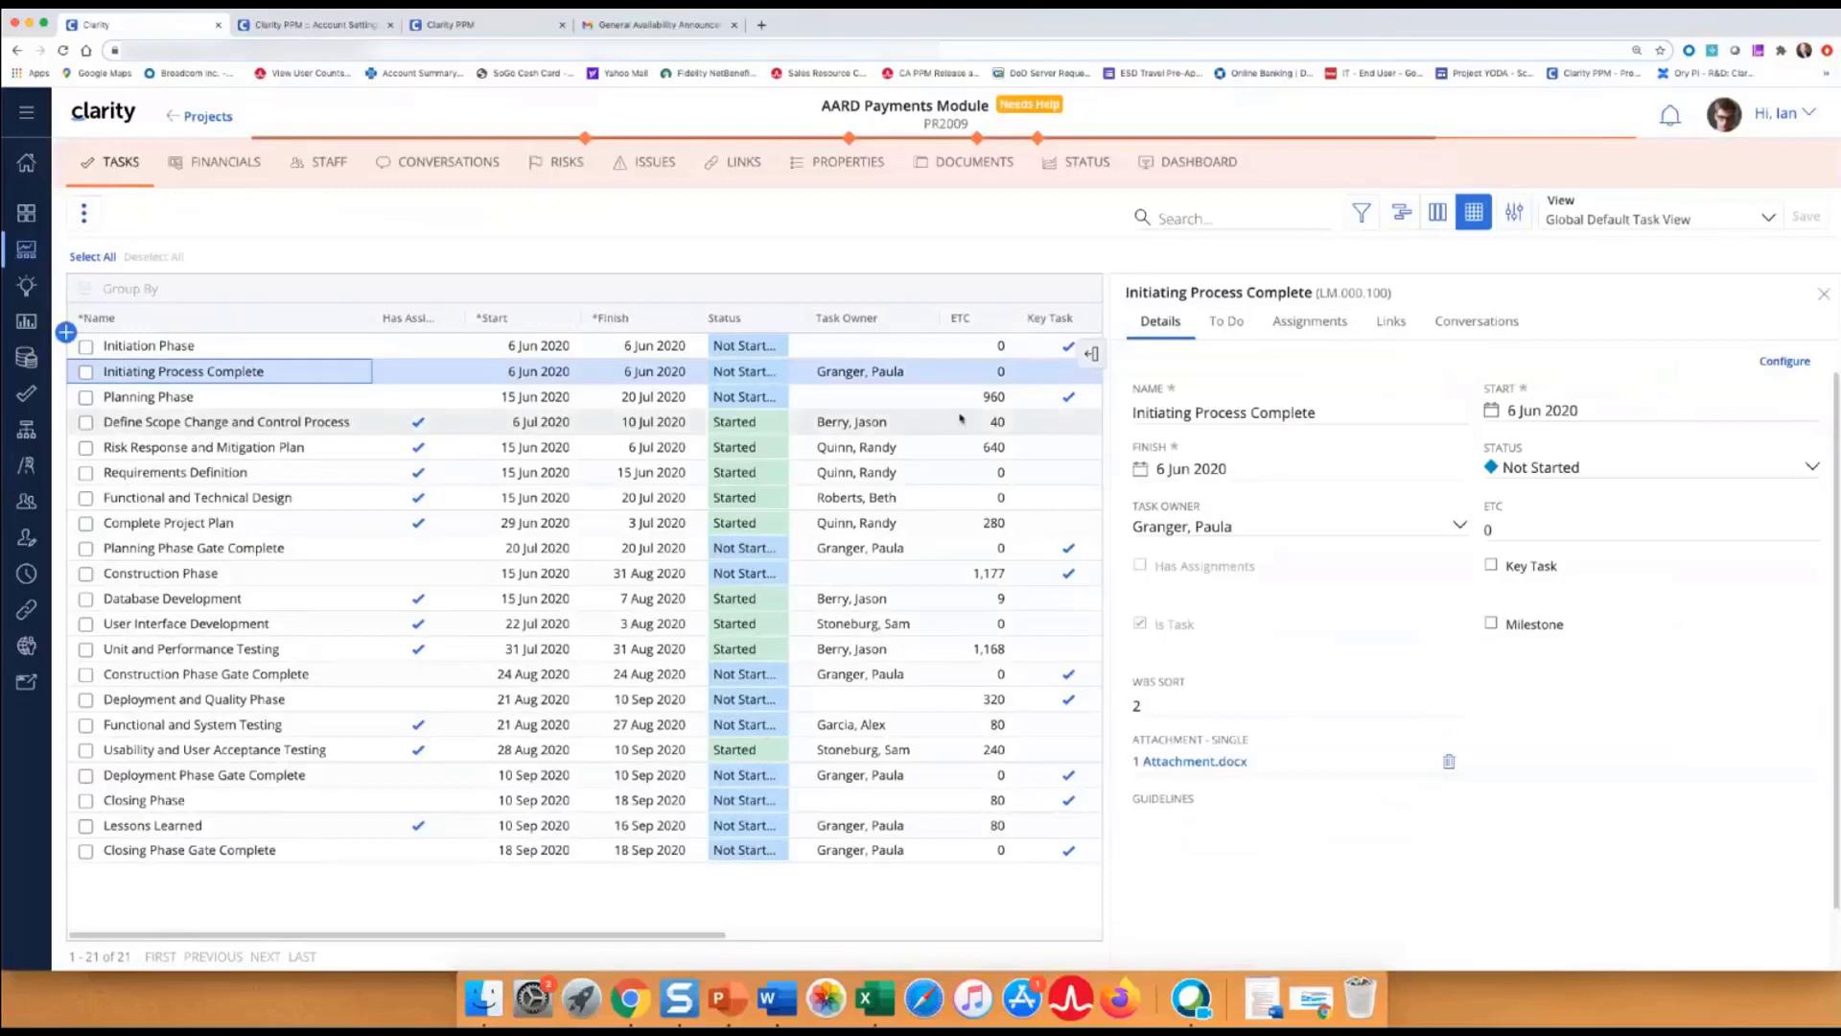
{"action": "left_click", "coordinate": [1401, 212]}
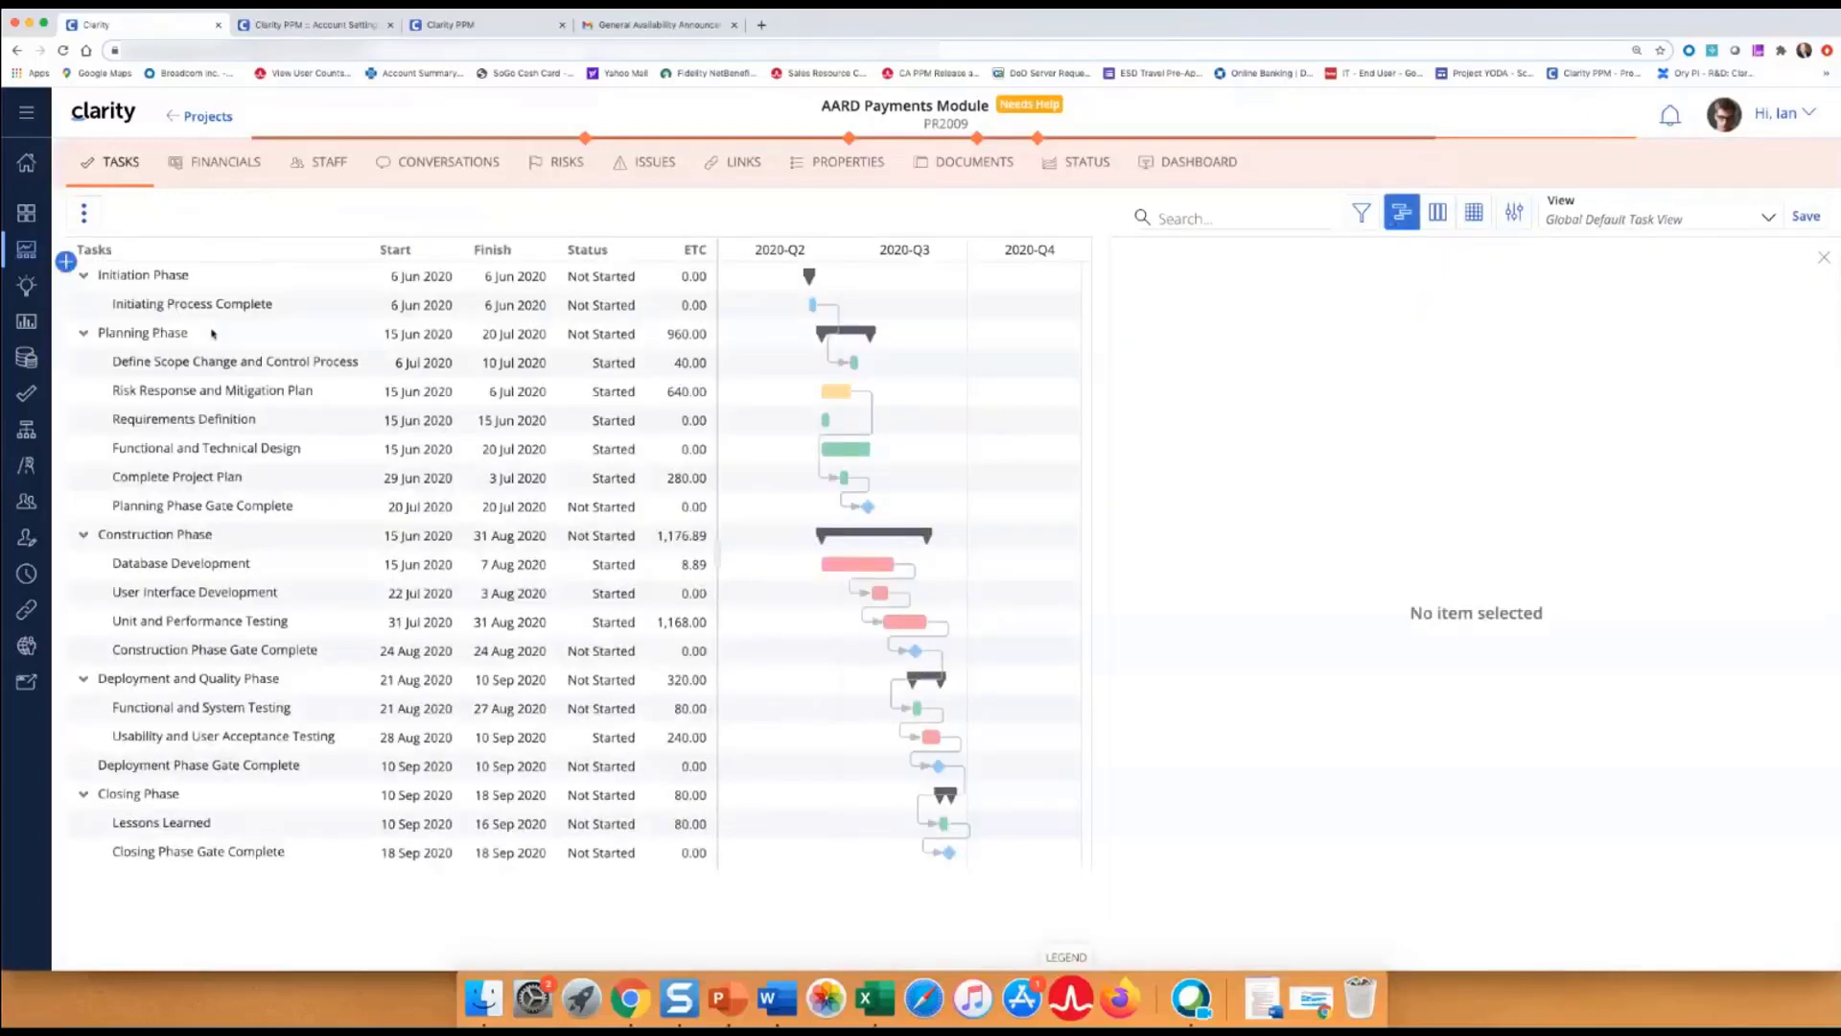
{"action": "left_click", "coordinate": [209, 313]}
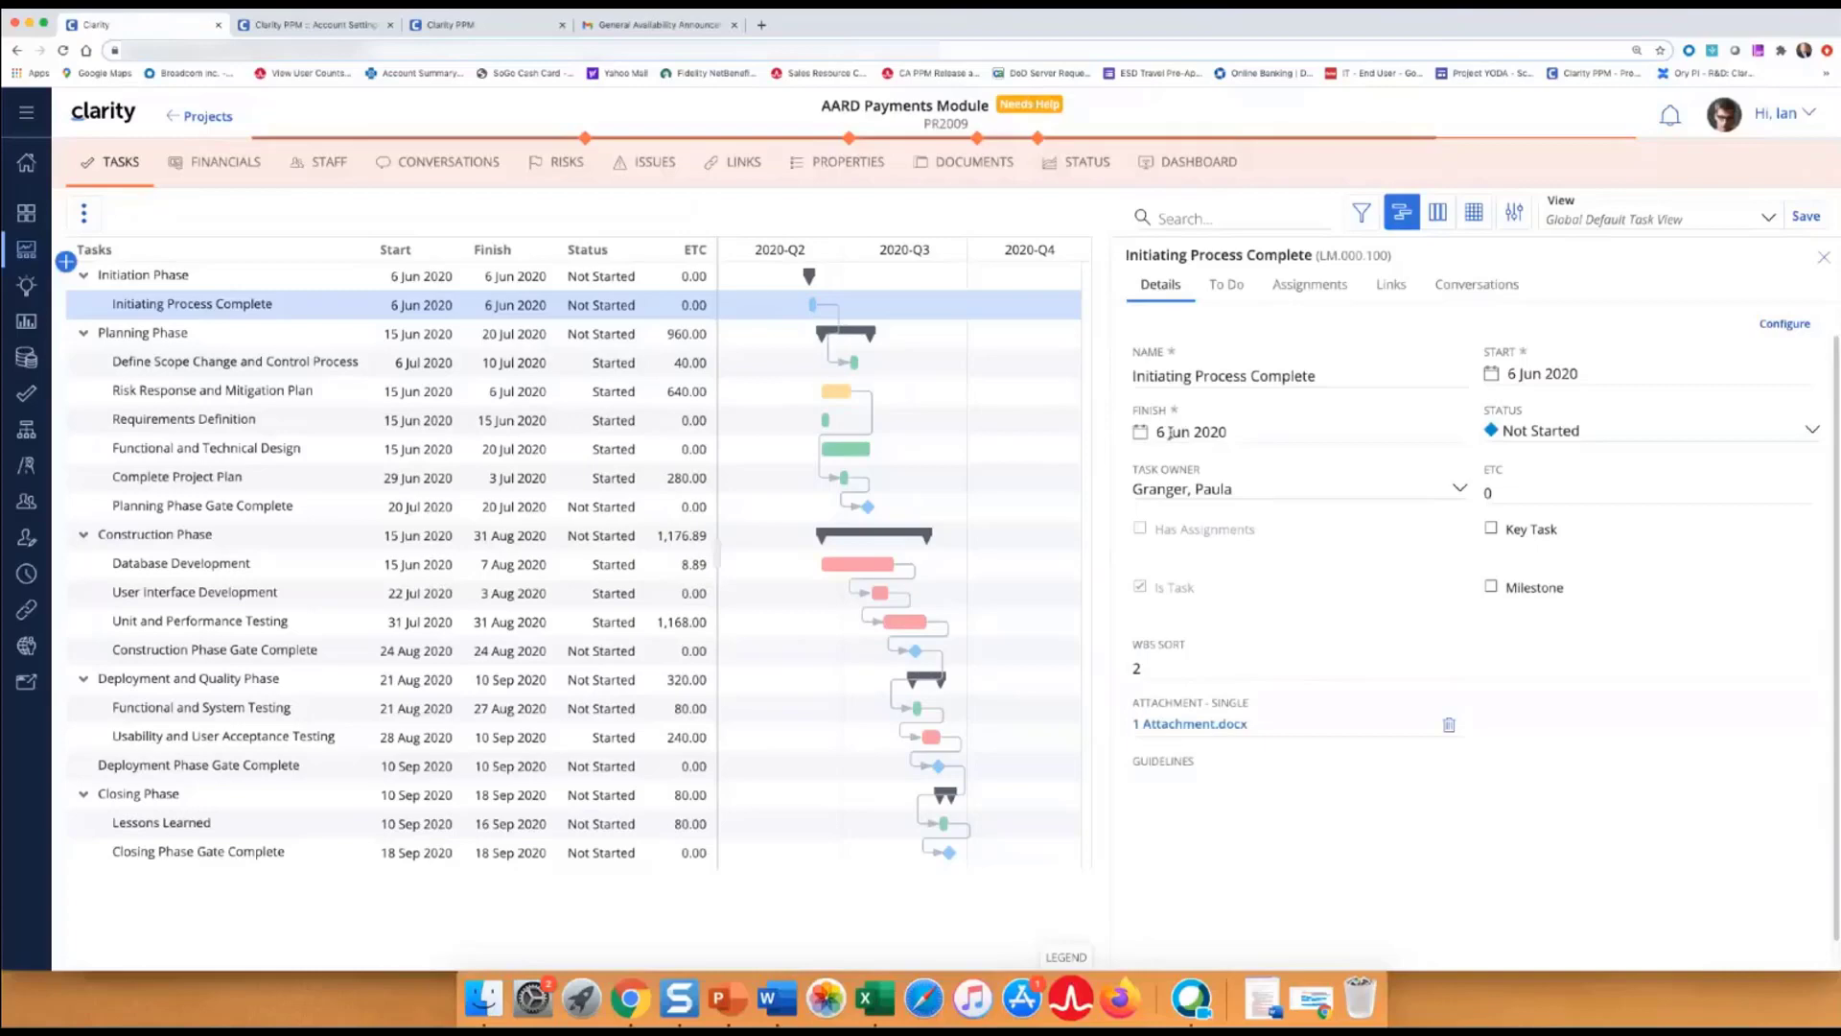
{"action": "left_click", "coordinate": [1169, 433]}
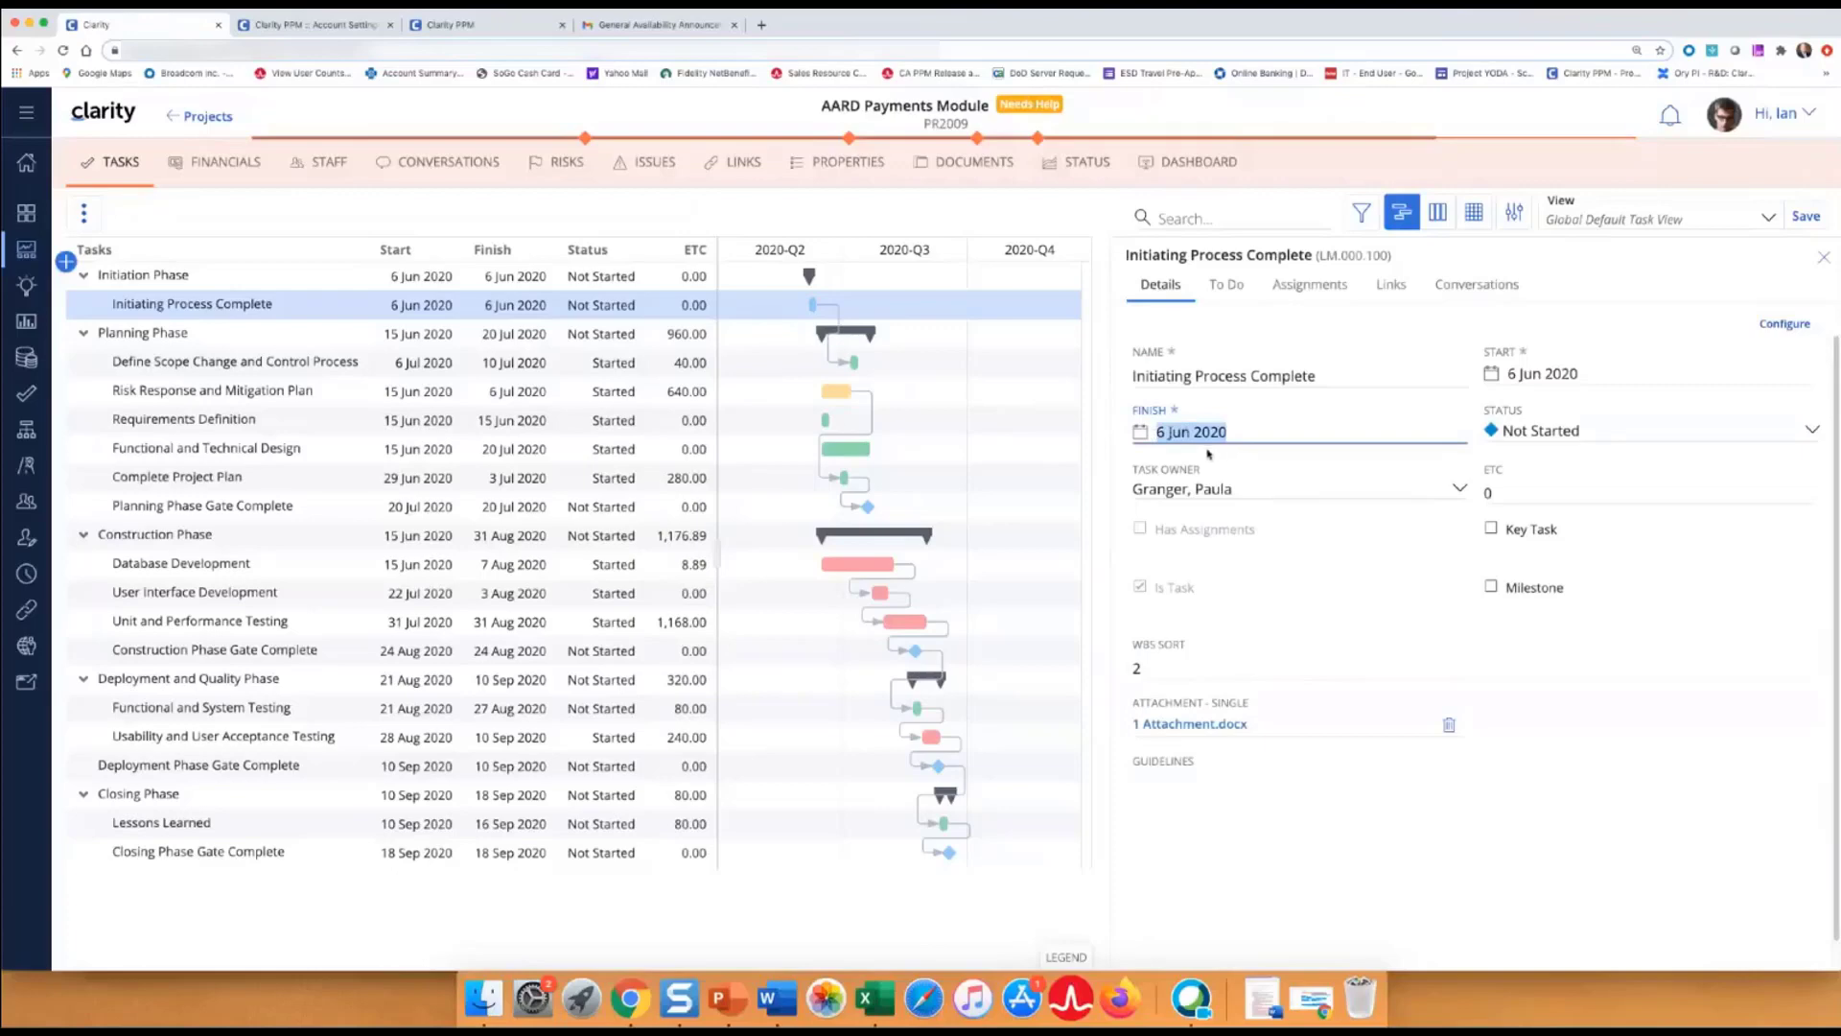
Retype Initiating Process Complete's finish date until it reads 8 Jun 2020, finally entering 8-6-20.
{"action": "type", "text": "6/6/20"}
{"action": "left_click", "coordinate": [1323, 827]}
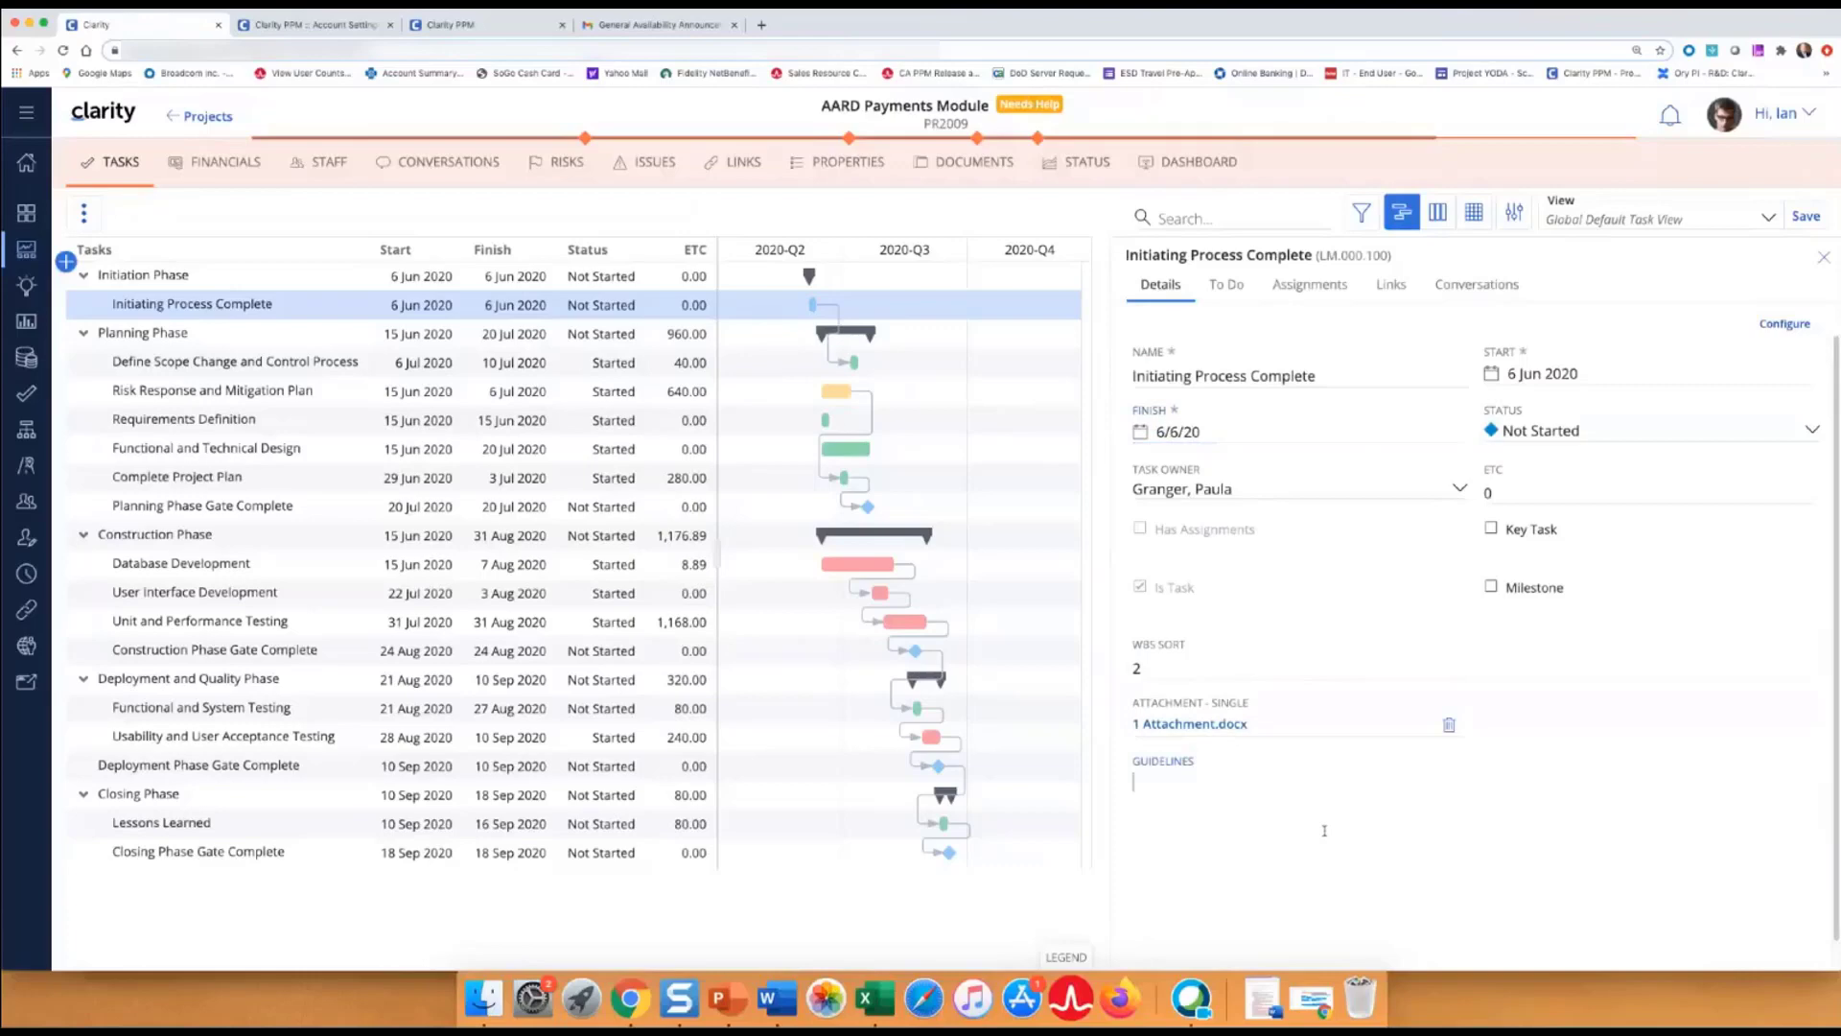
{"action": "left_click", "coordinate": [1343, 489]}
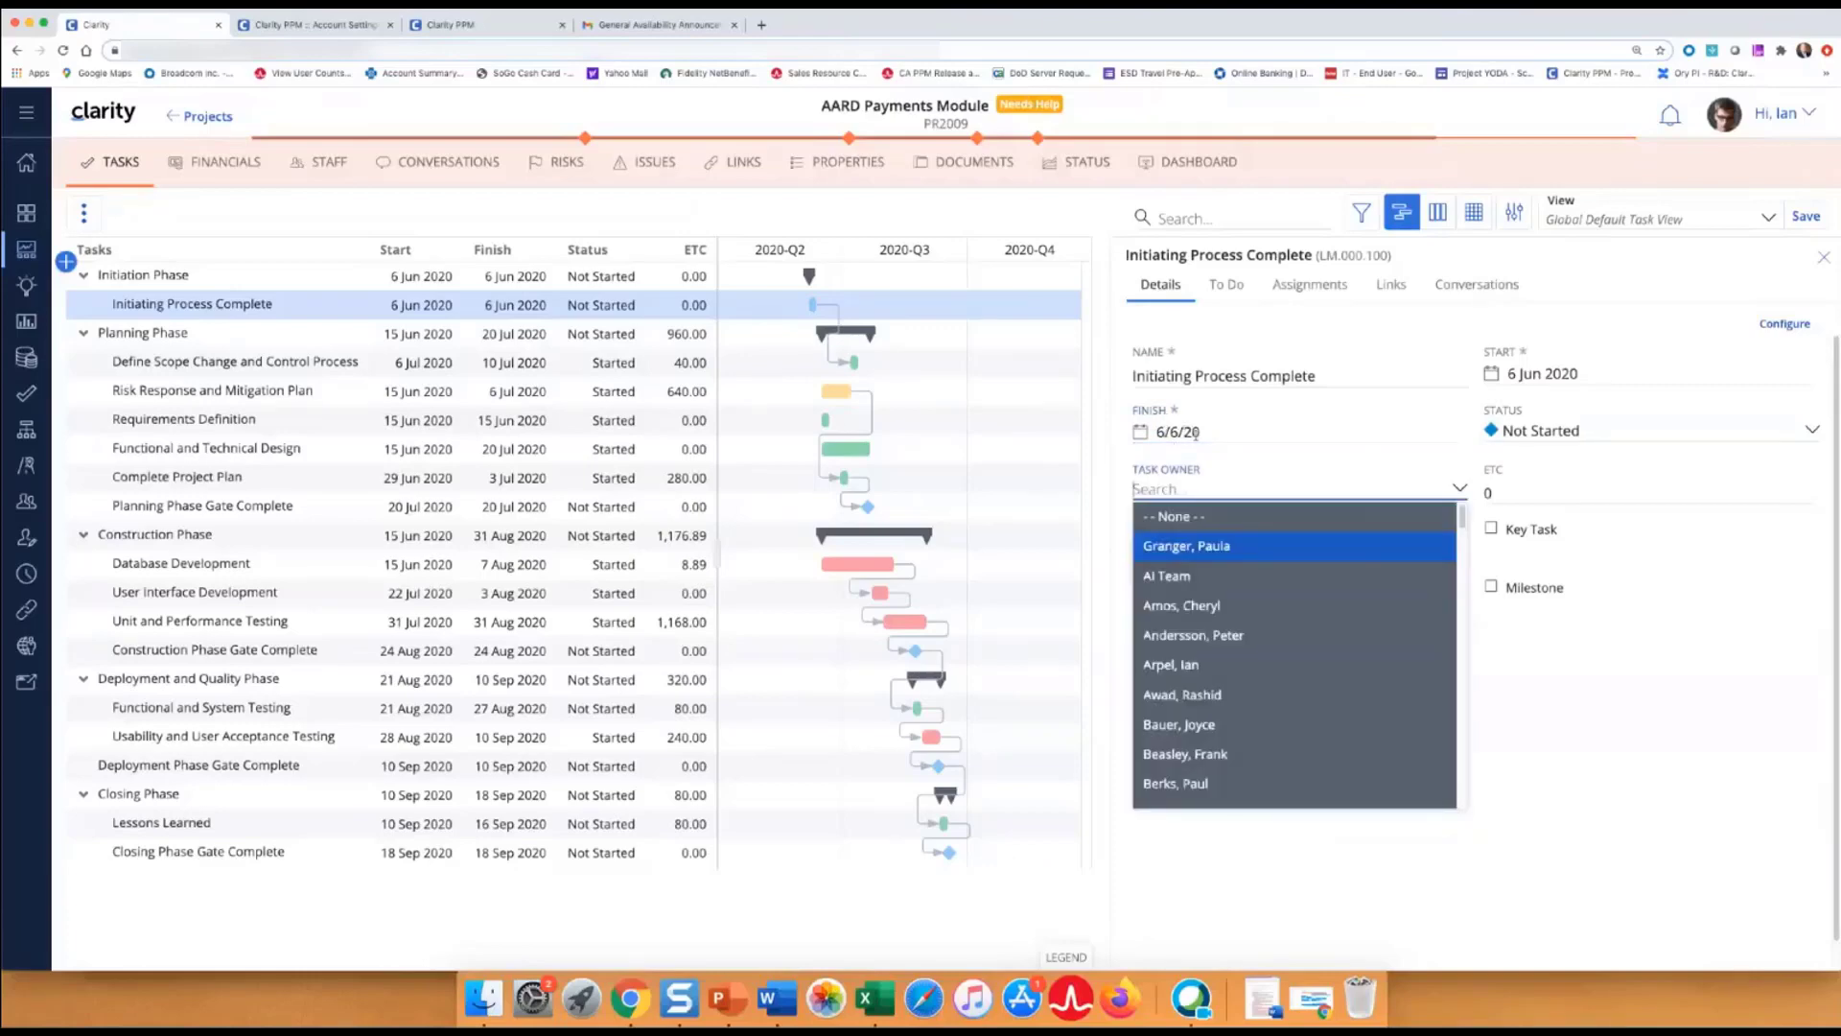
{"action": "left_click", "coordinate": [1719, 721]}
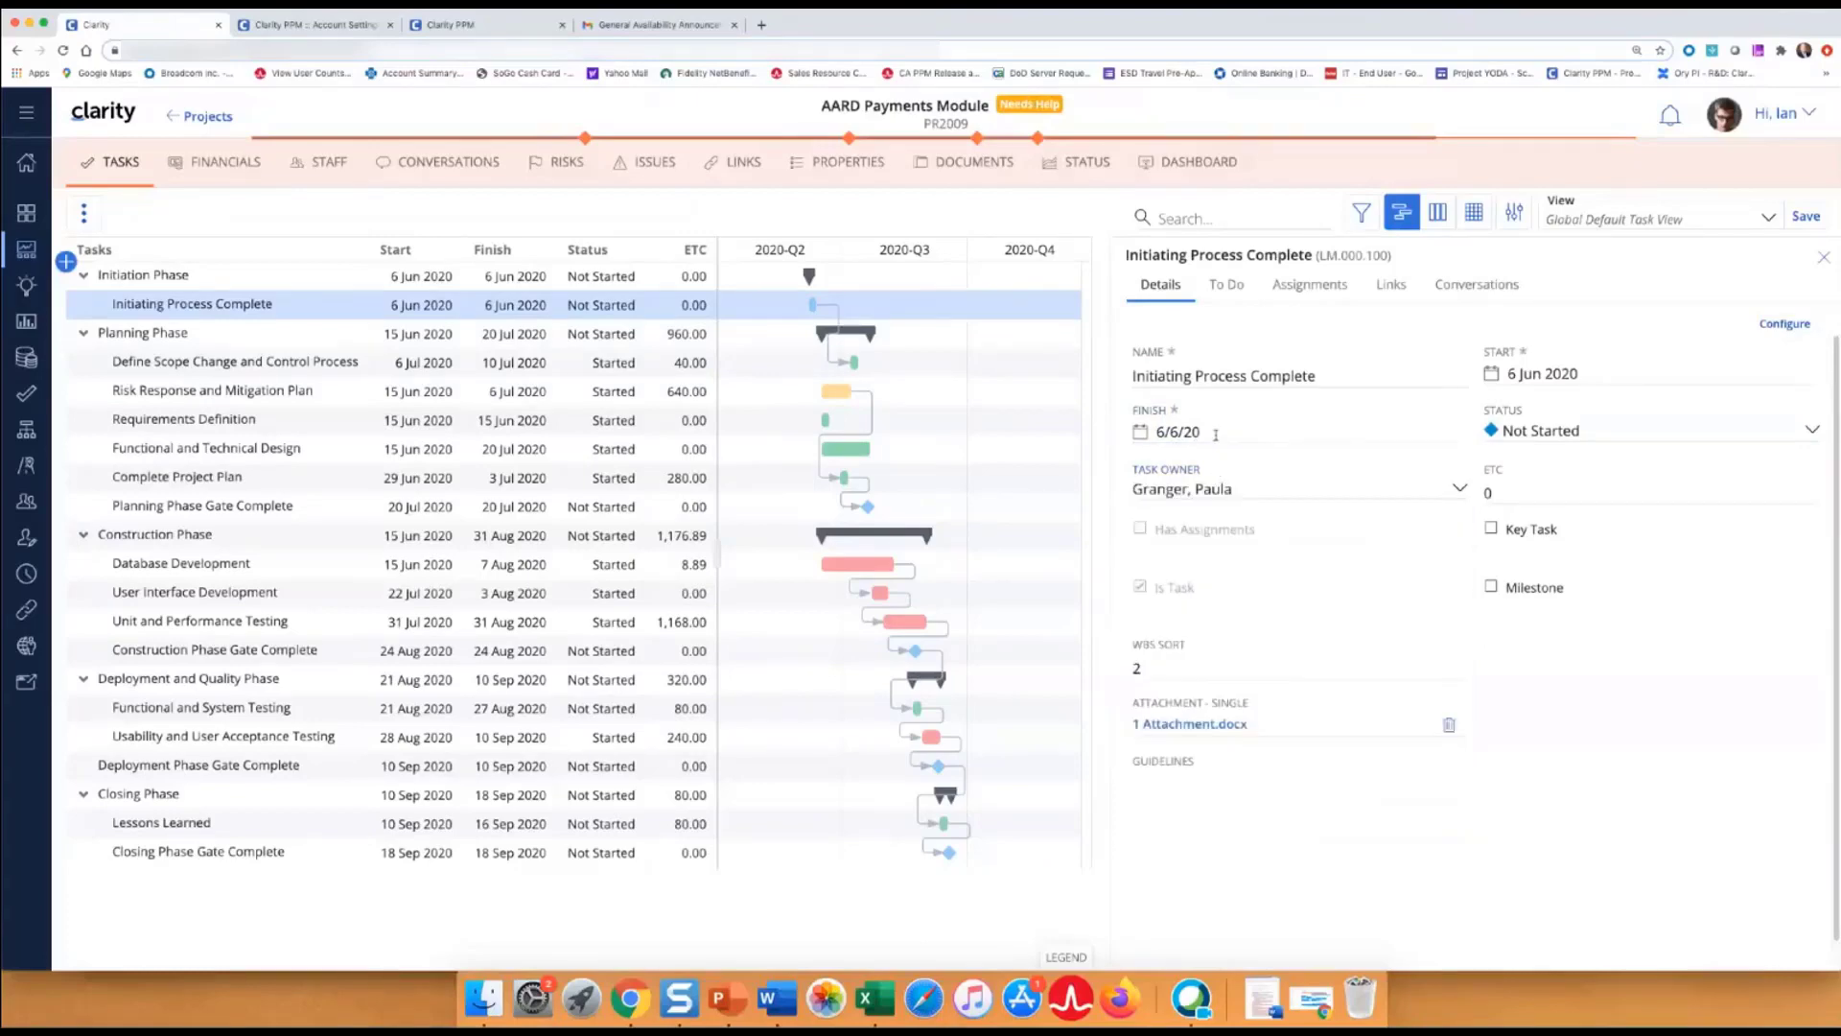
{"action": "left_click", "coordinate": [1163, 433]}
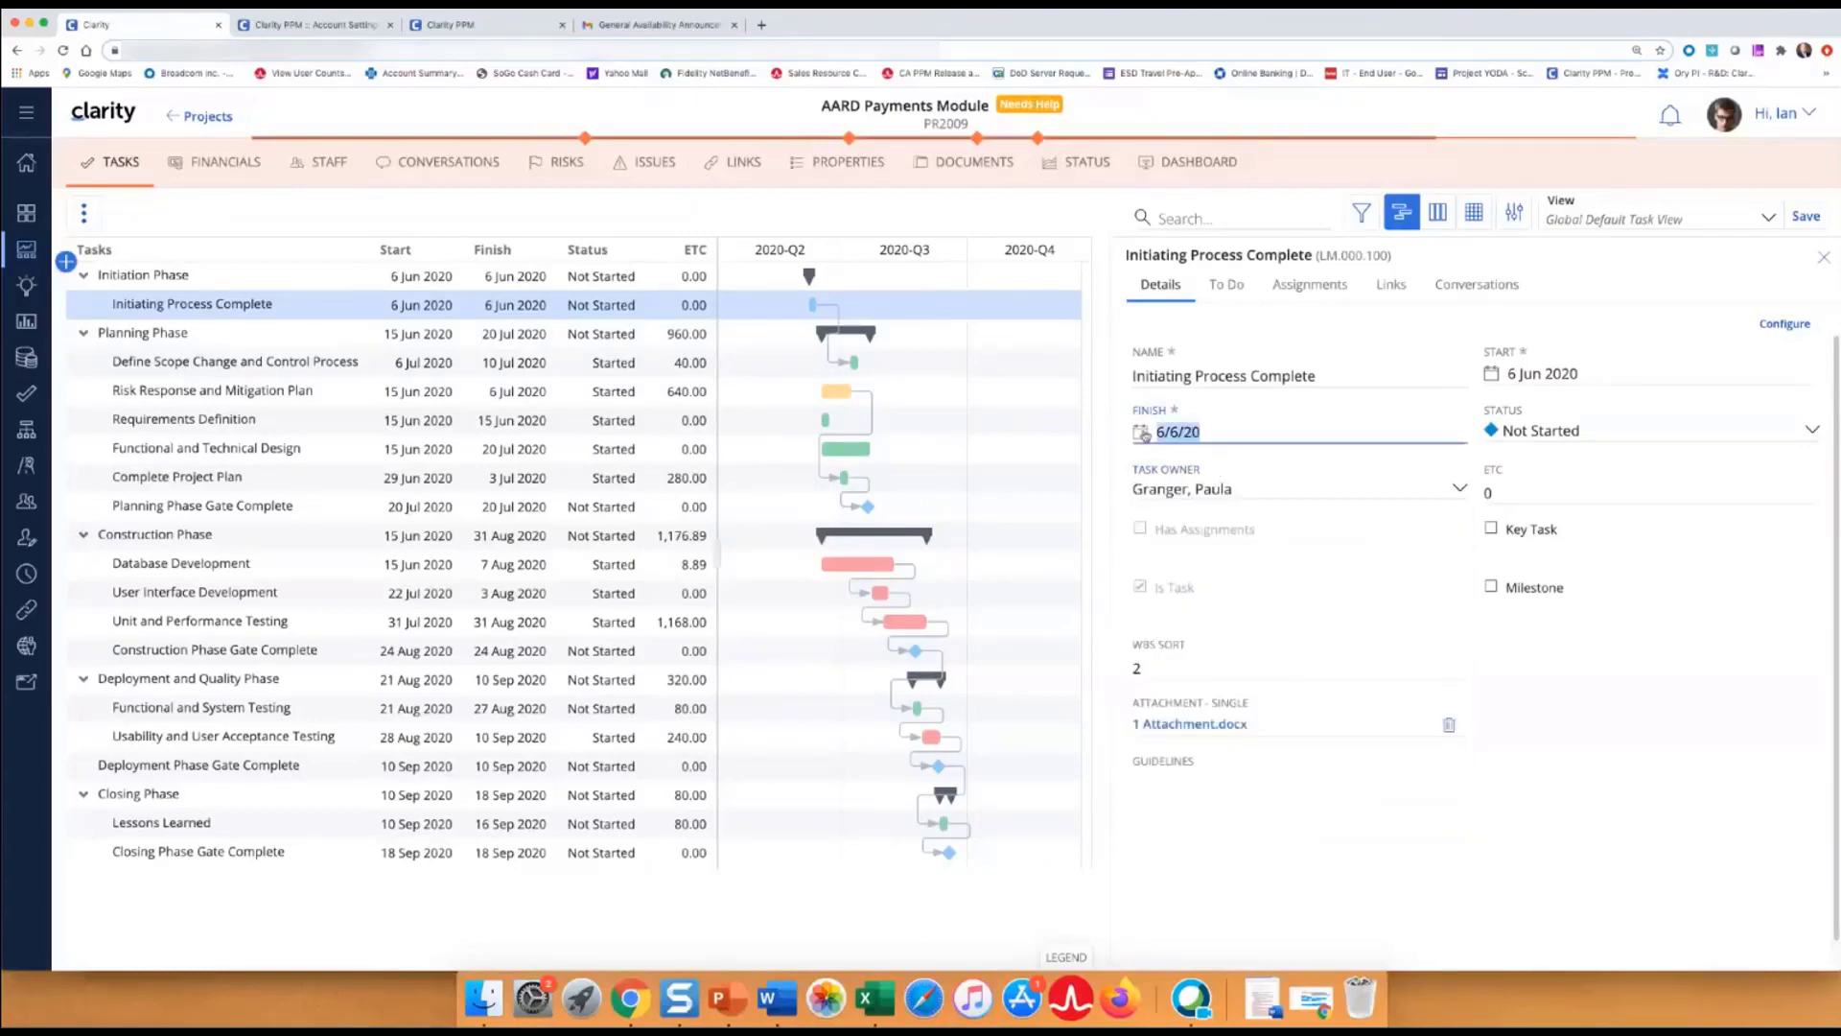
{"action": "type", "text": "6/8/"}
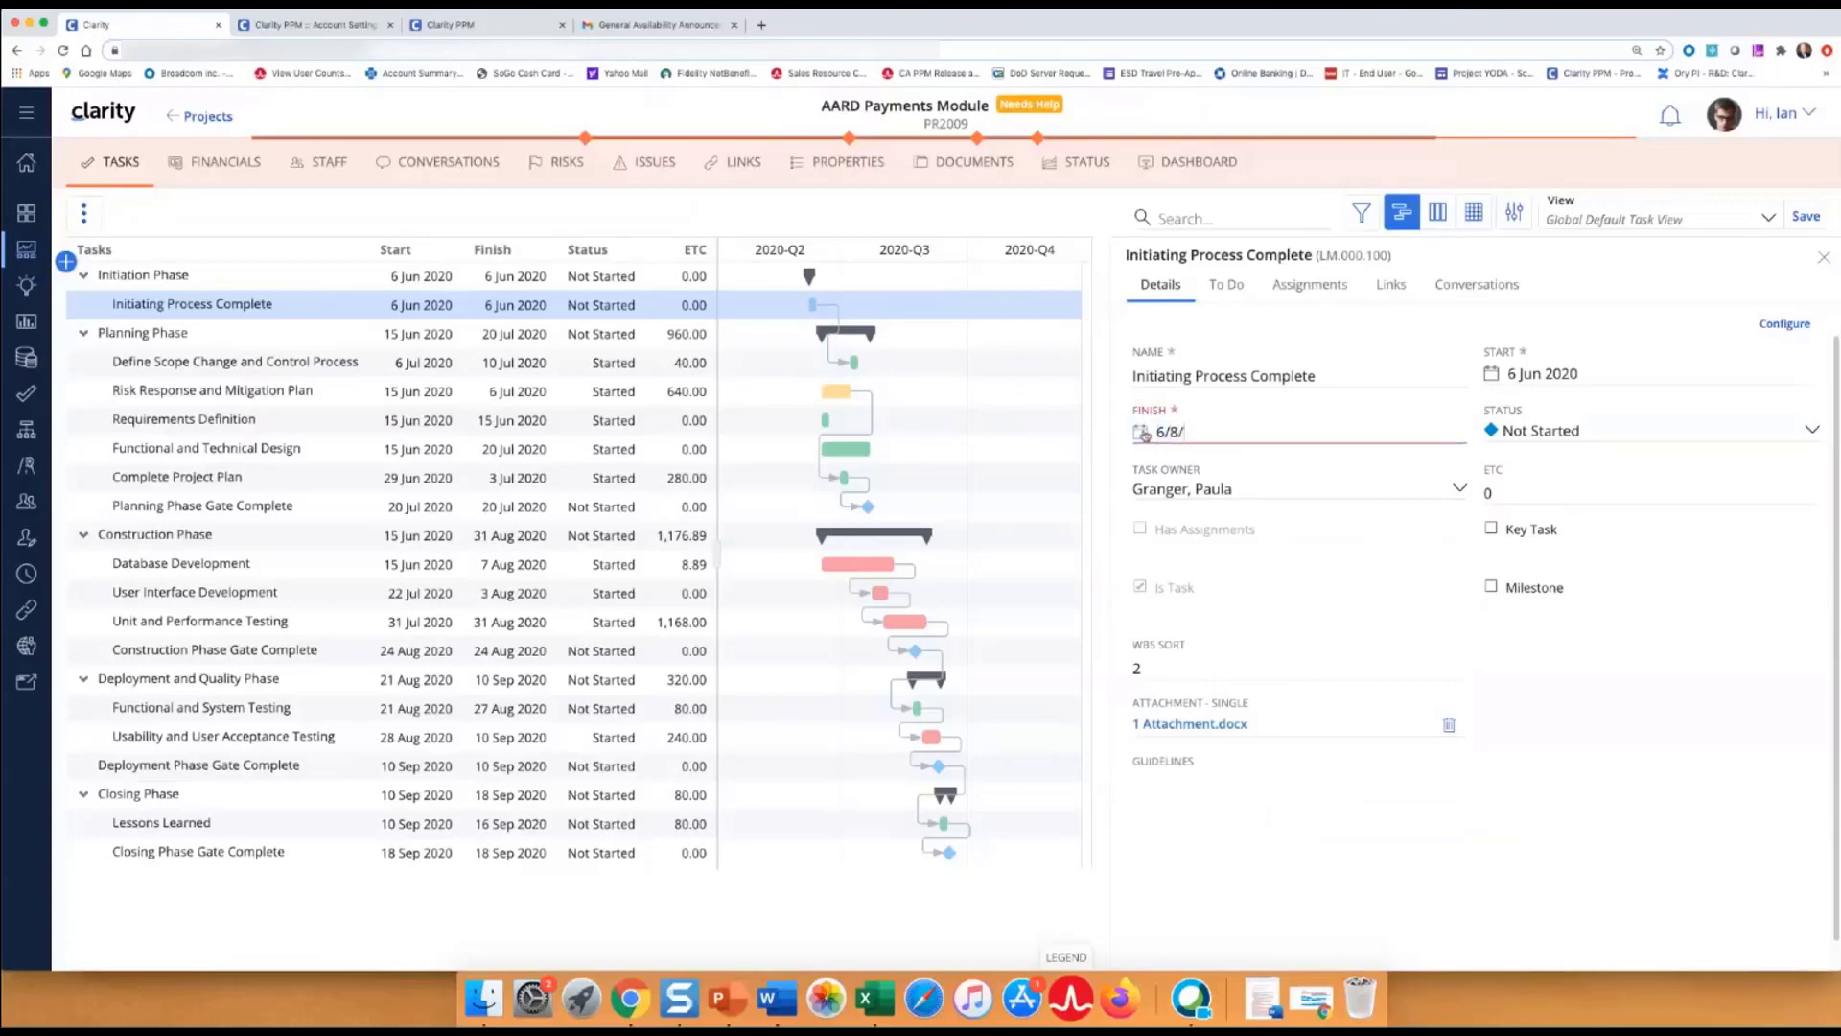
{"action": "type", "text": "20"}
{"action": "left_click", "coordinate": [1457, 624]}
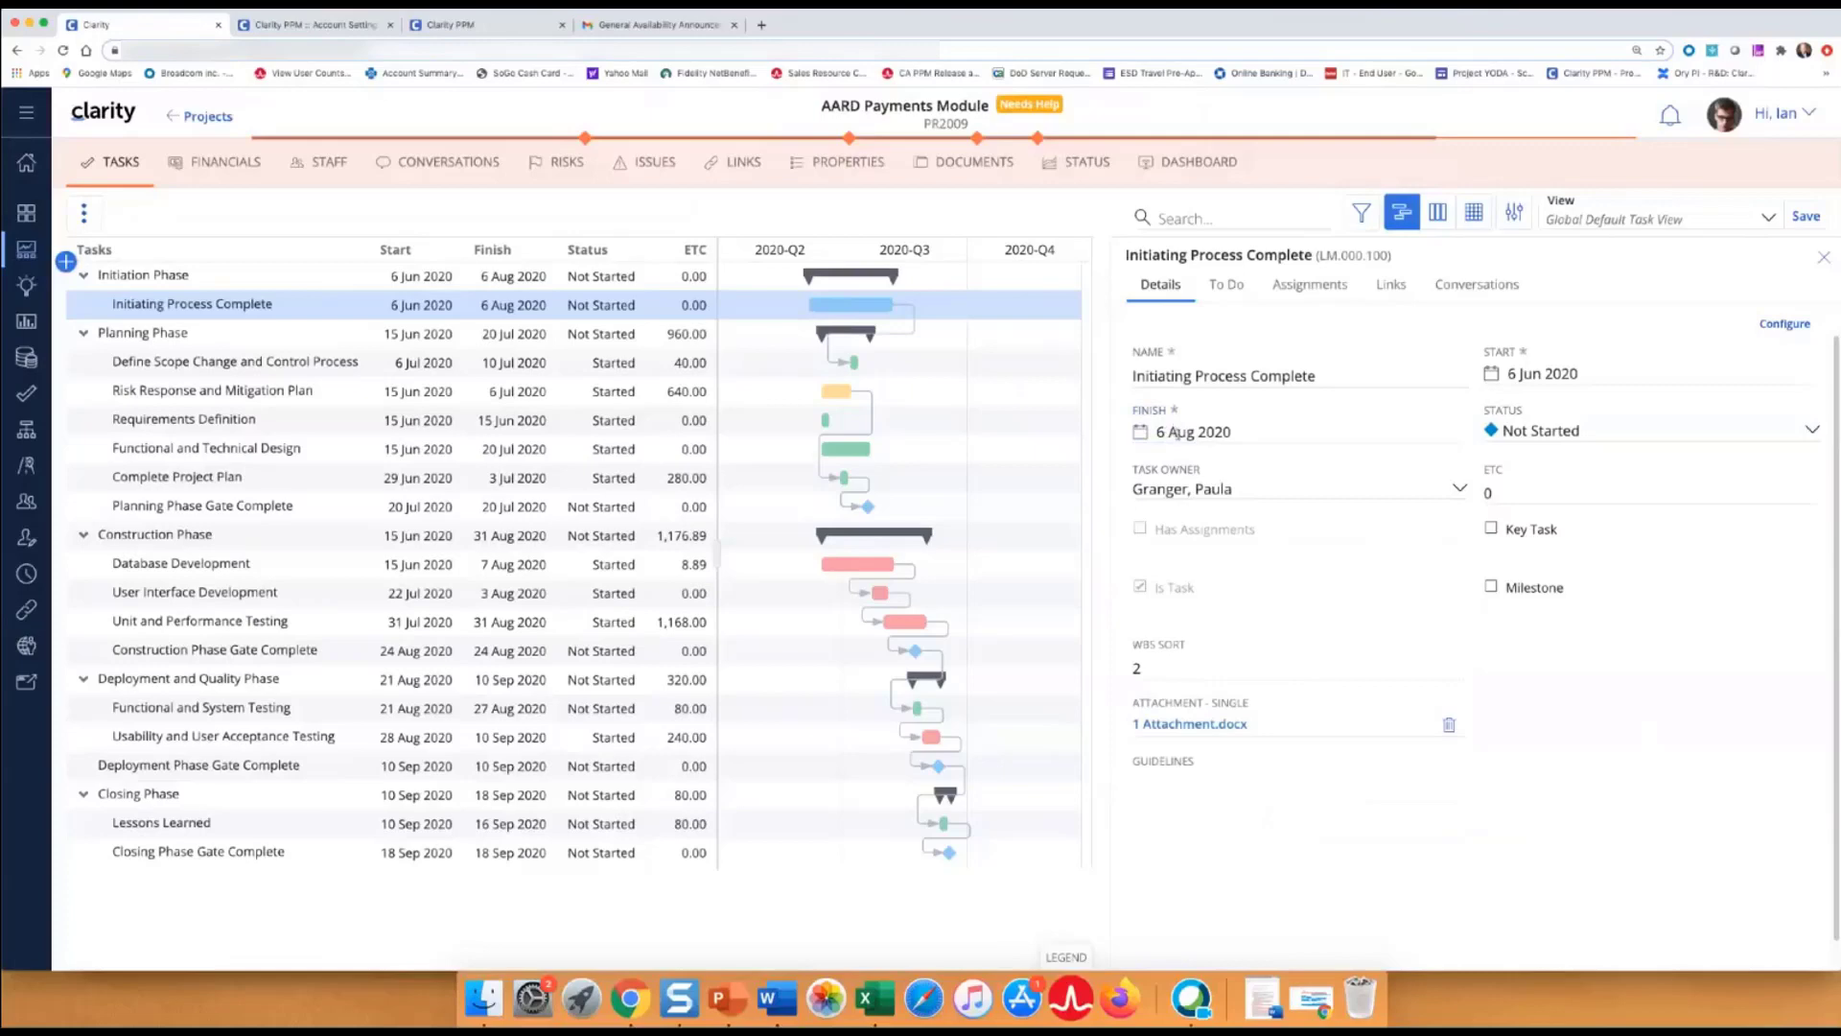
{"action": "left_click", "coordinate": [1215, 433]}
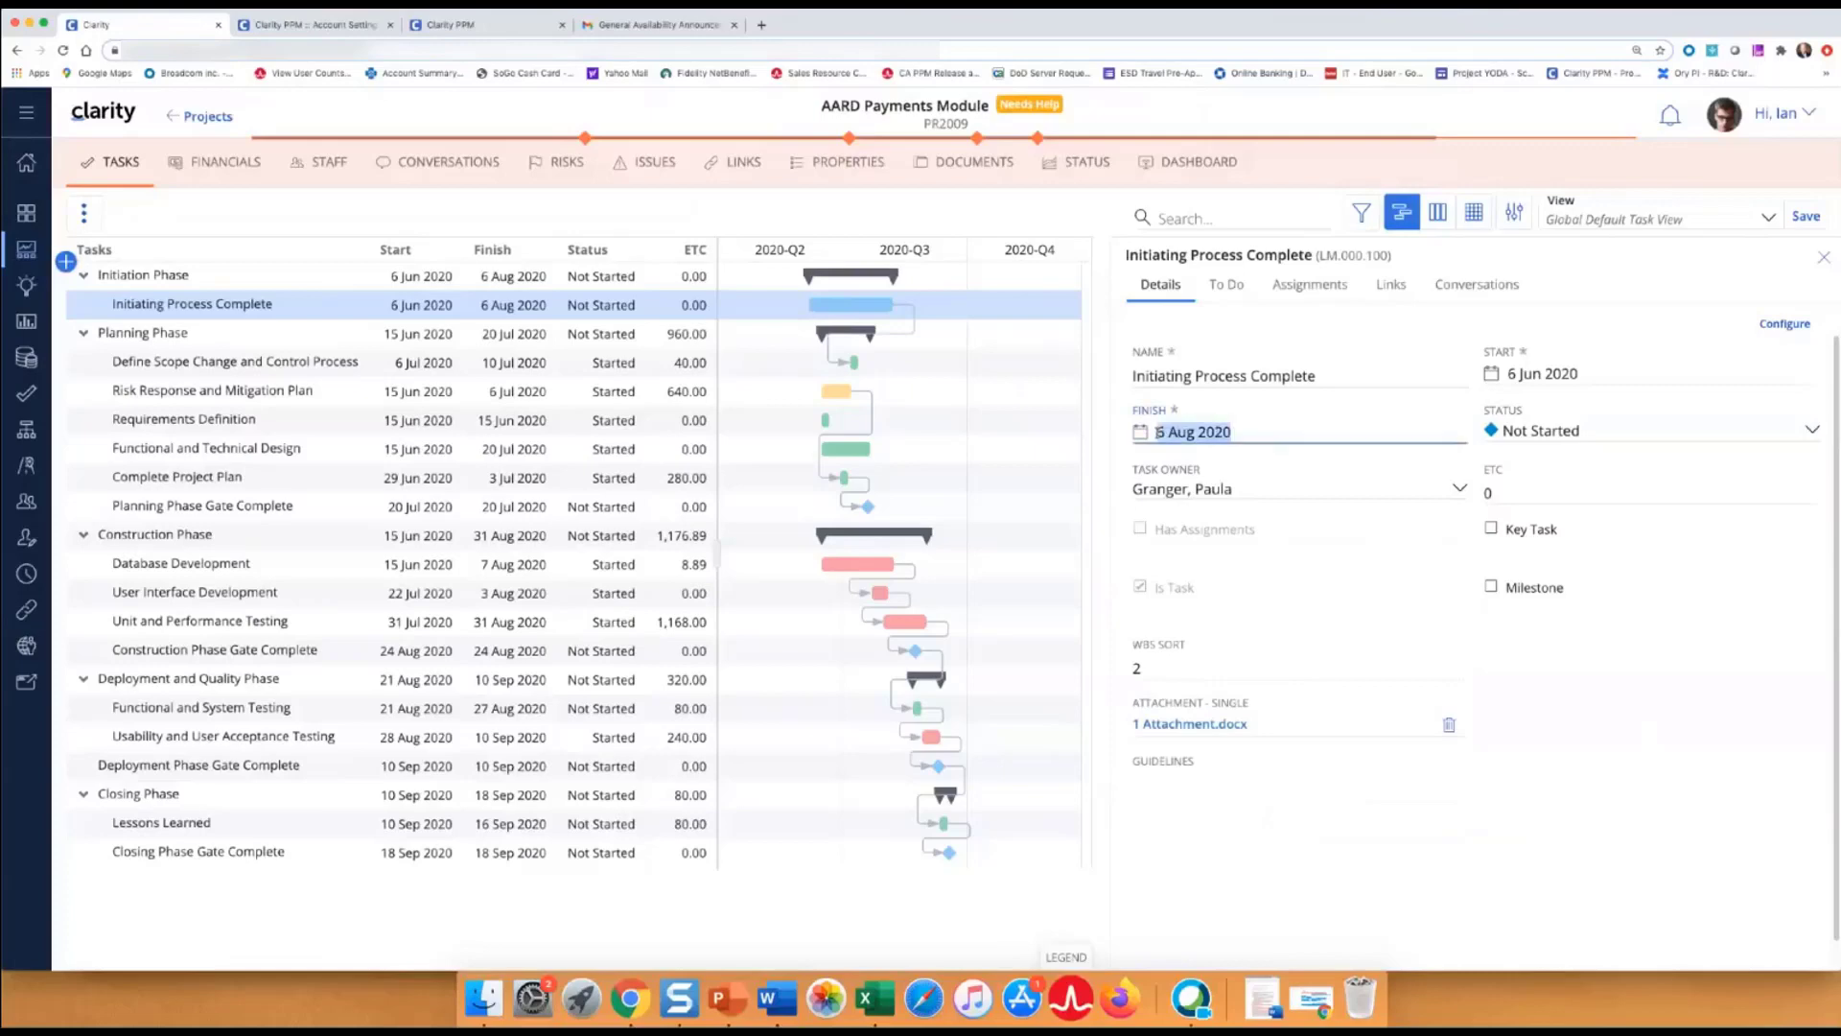
{"action": "type", "text": "8"}
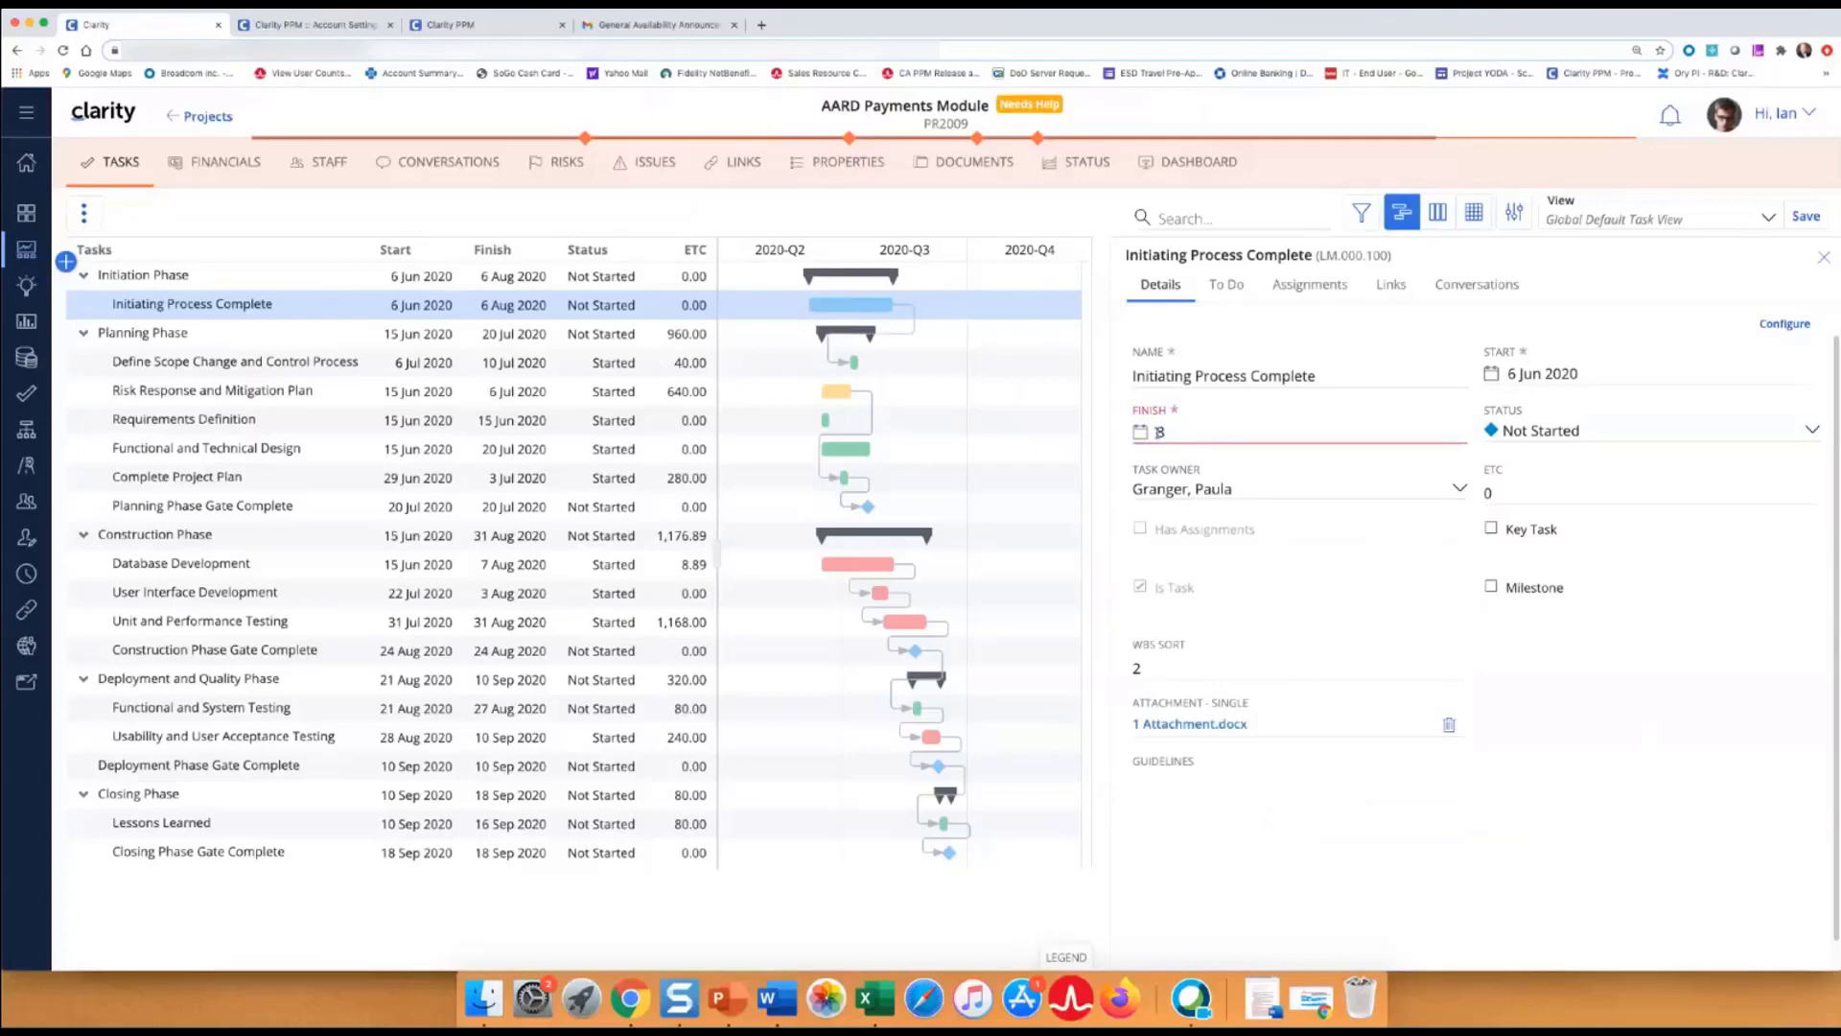
{"action": "type", "text": "-6-20"}
{"action": "left_click", "coordinate": [1696, 791]}
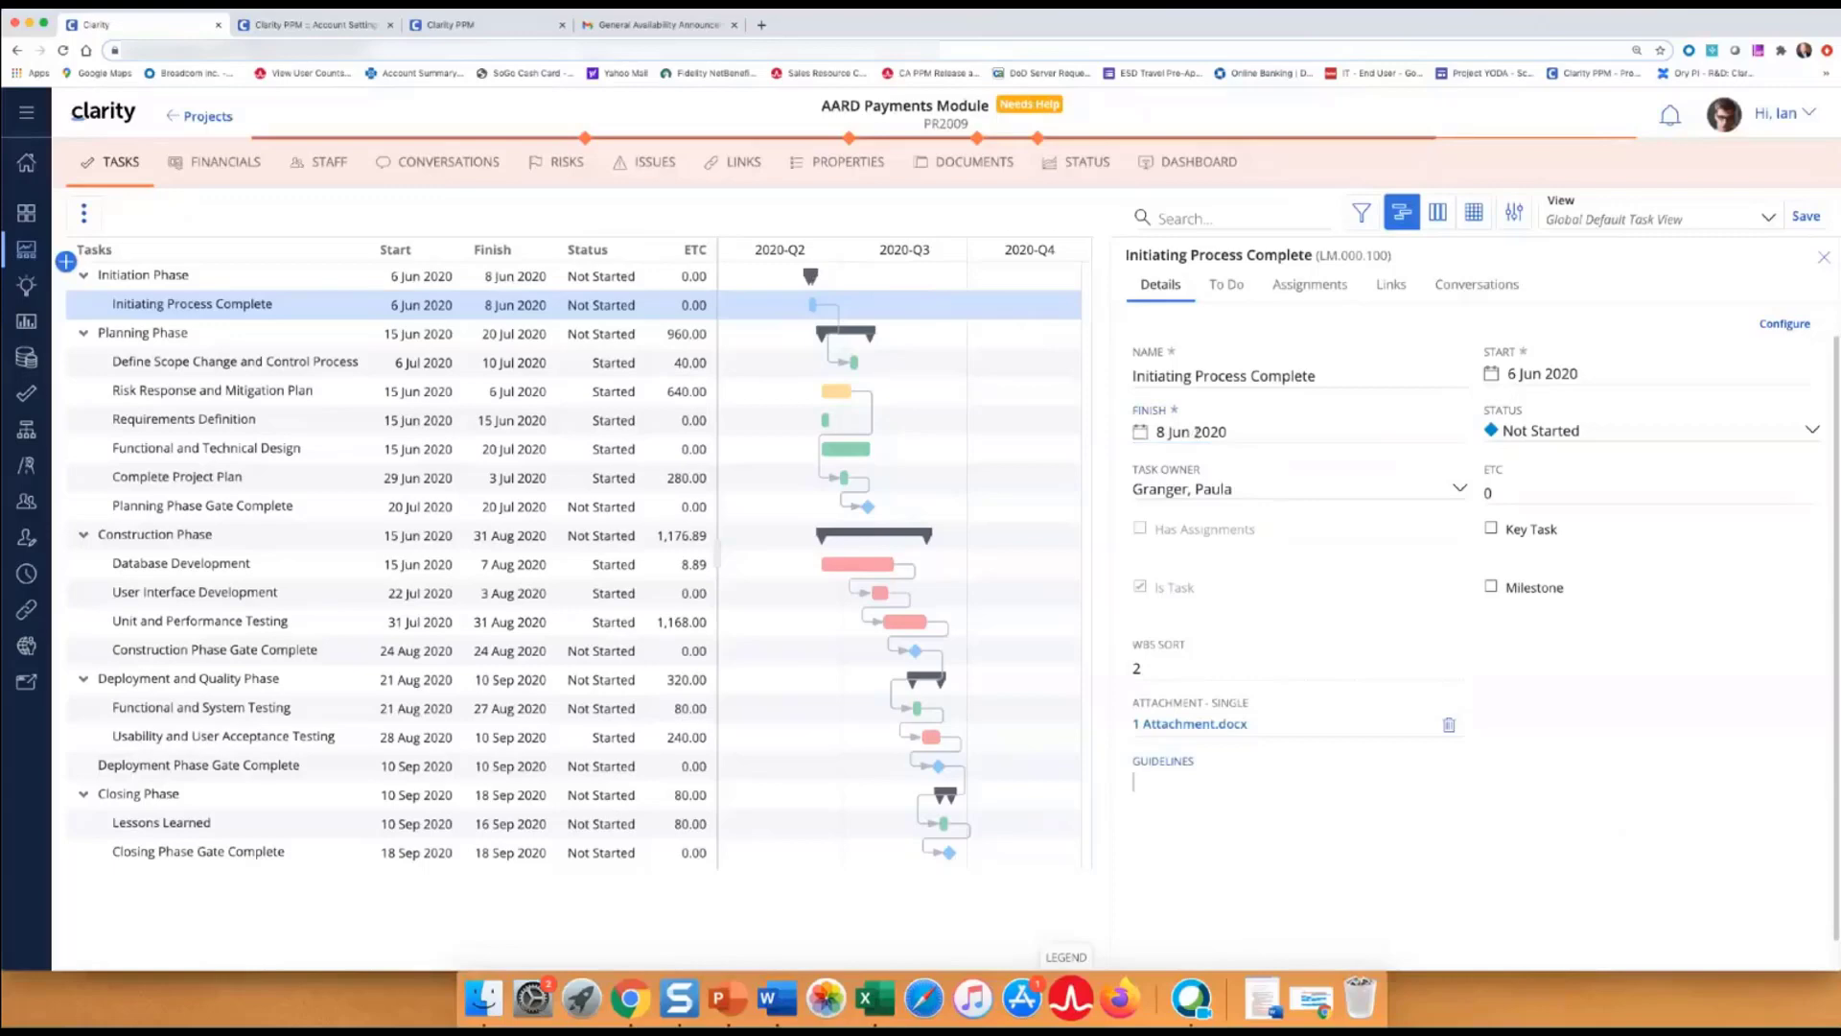
Replace the finish date with 12/6/20 so the task and Initiation Phase end 12 Jun 2020.
{"action": "double_click", "coordinate": [1190, 433]}
{"action": "key", "text": "super+a"}
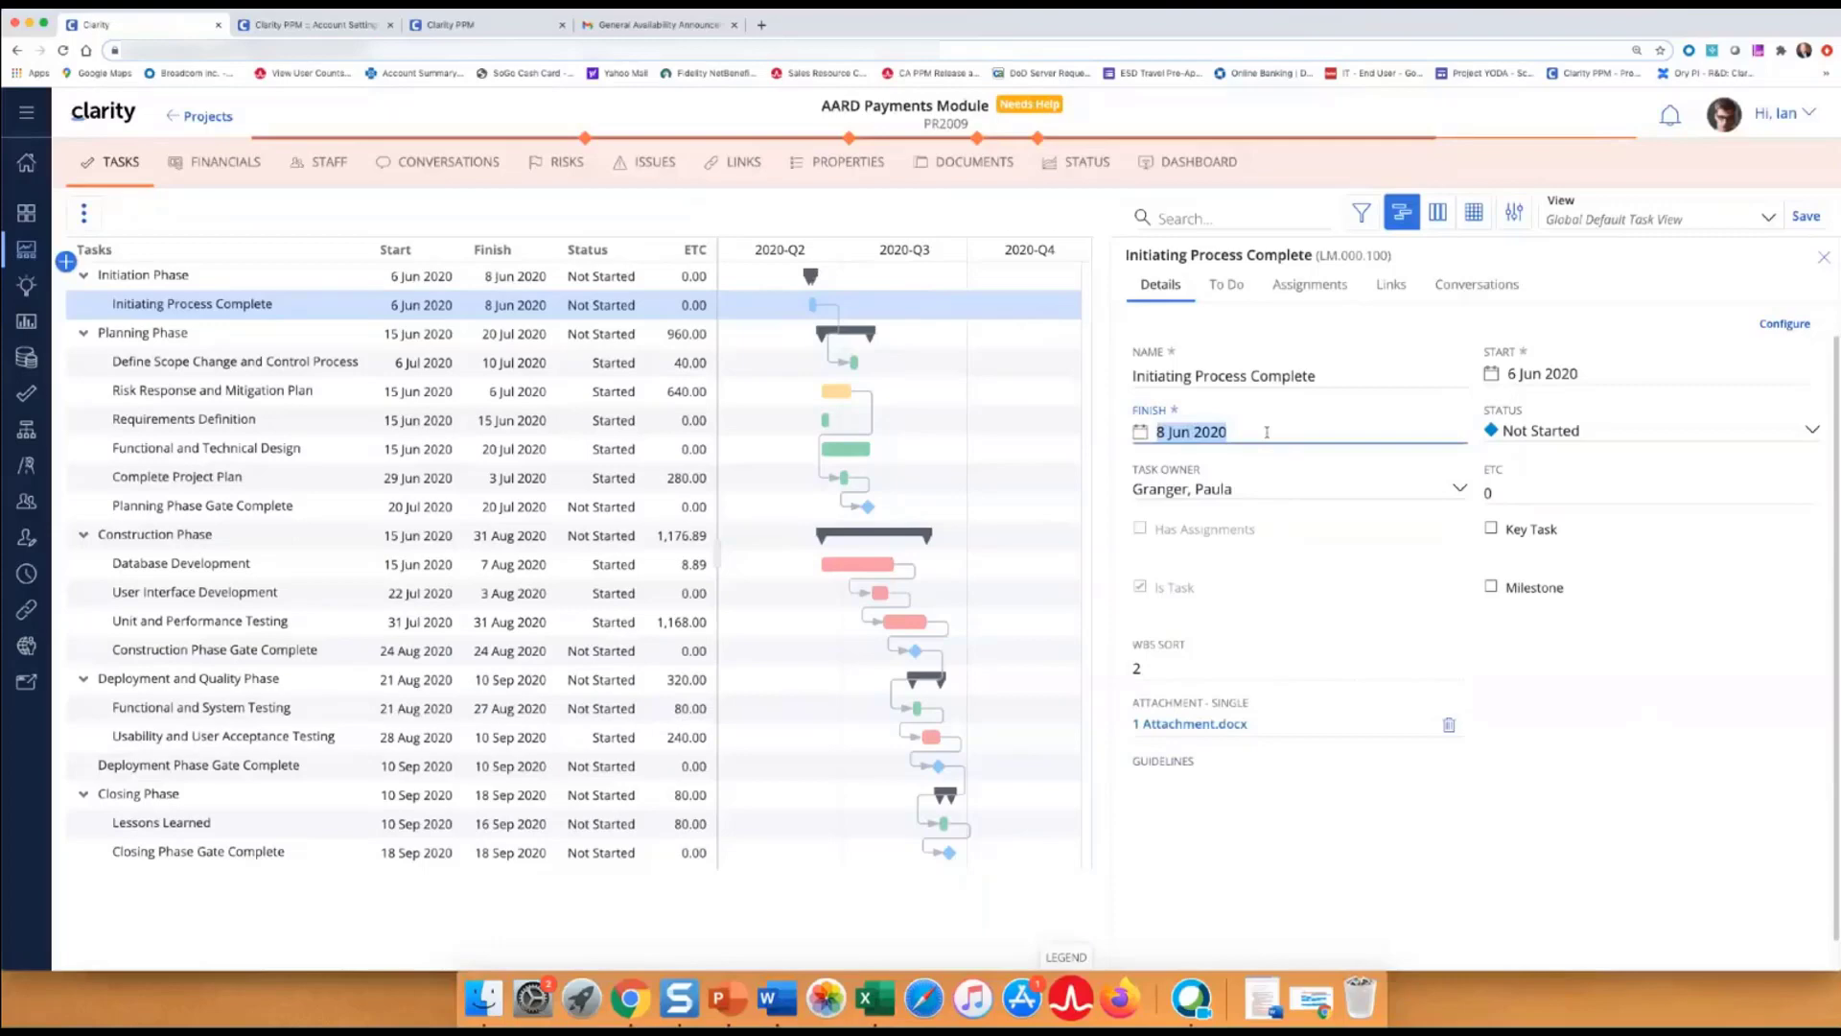
{"action": "type", "text": "12/"}
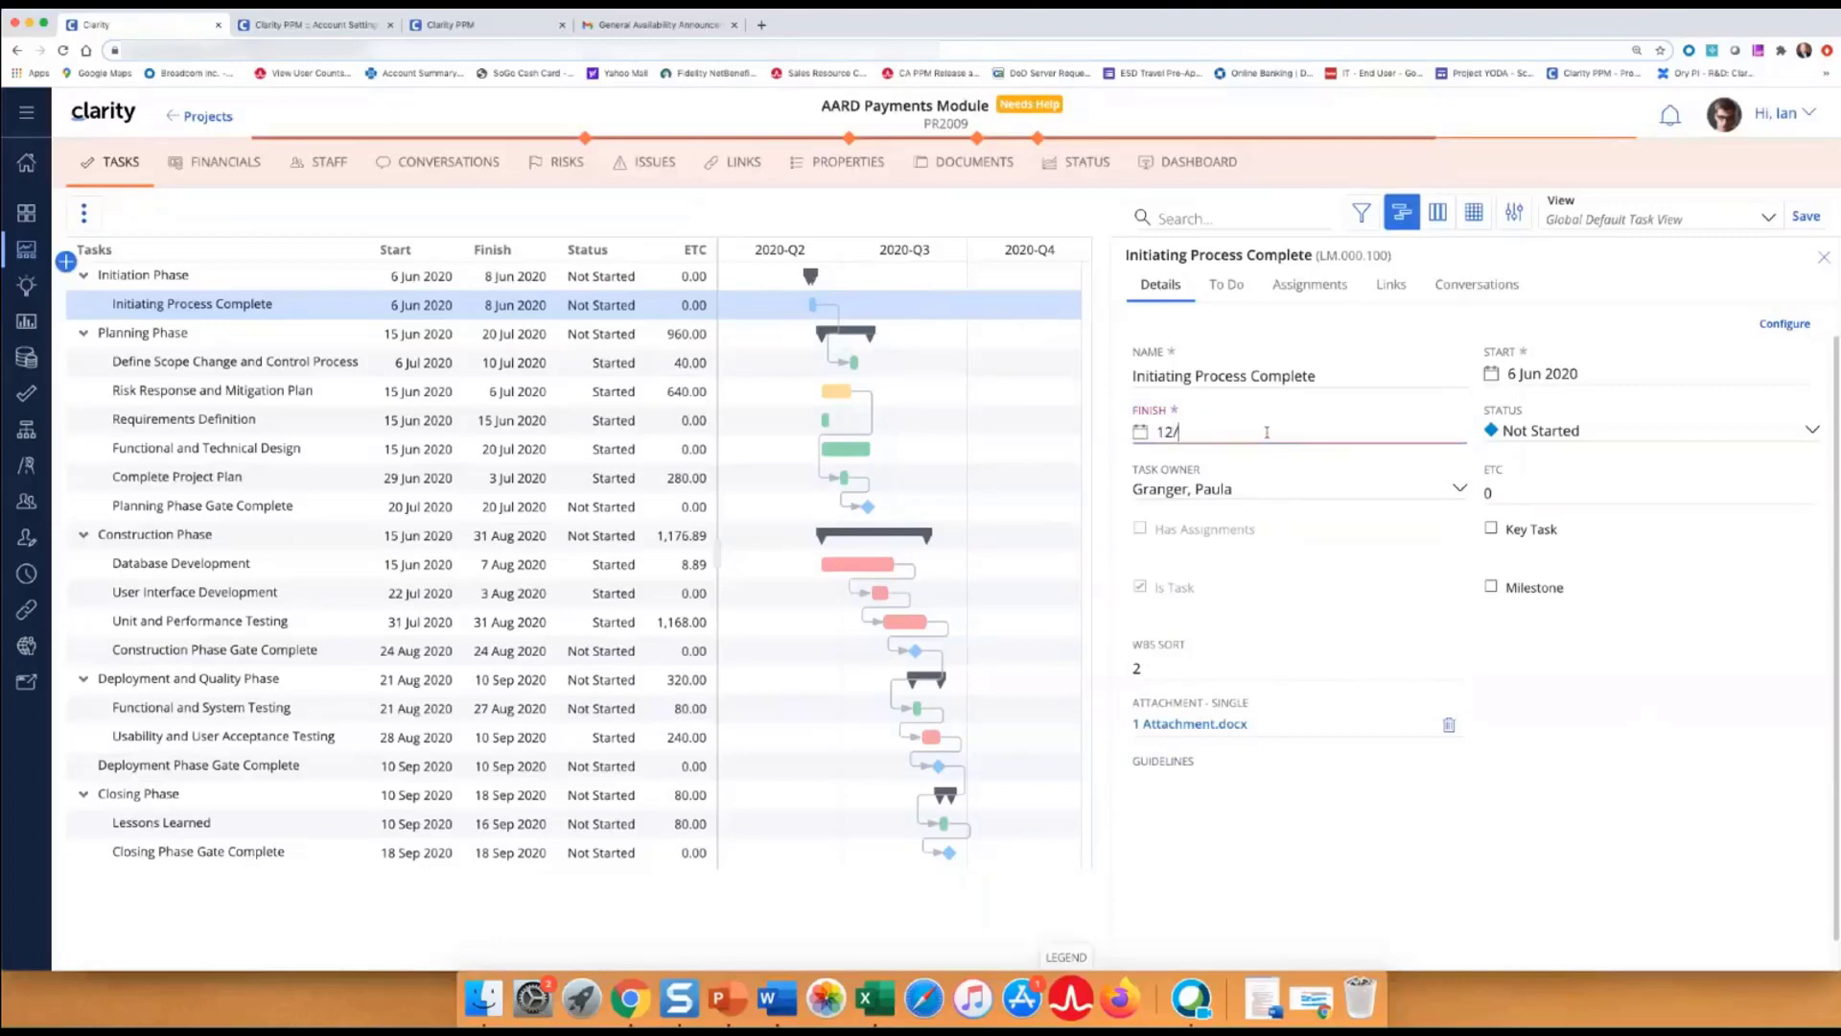
{"action": "type", "text": "6/20"}
{"action": "left_click", "coordinate": [1552, 729]}
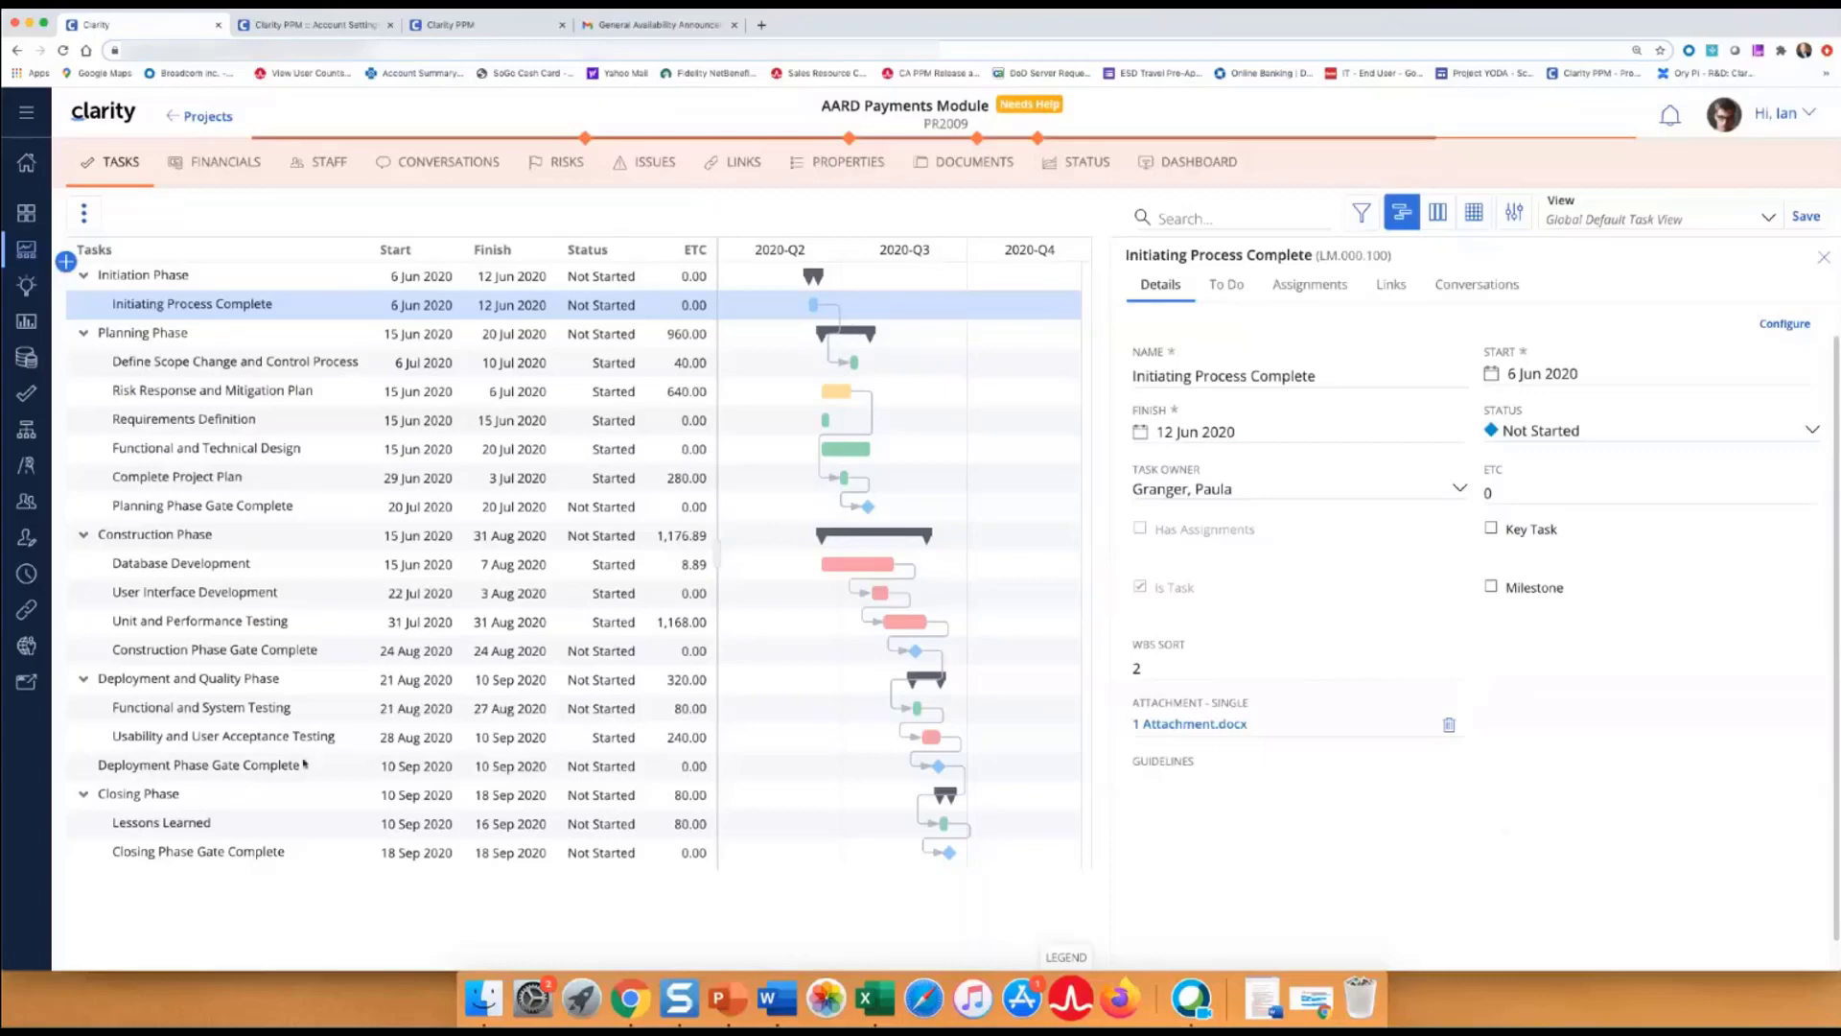
Set the account locale to English (United States) and save it.
{"action": "left_click", "coordinate": [321, 26]}
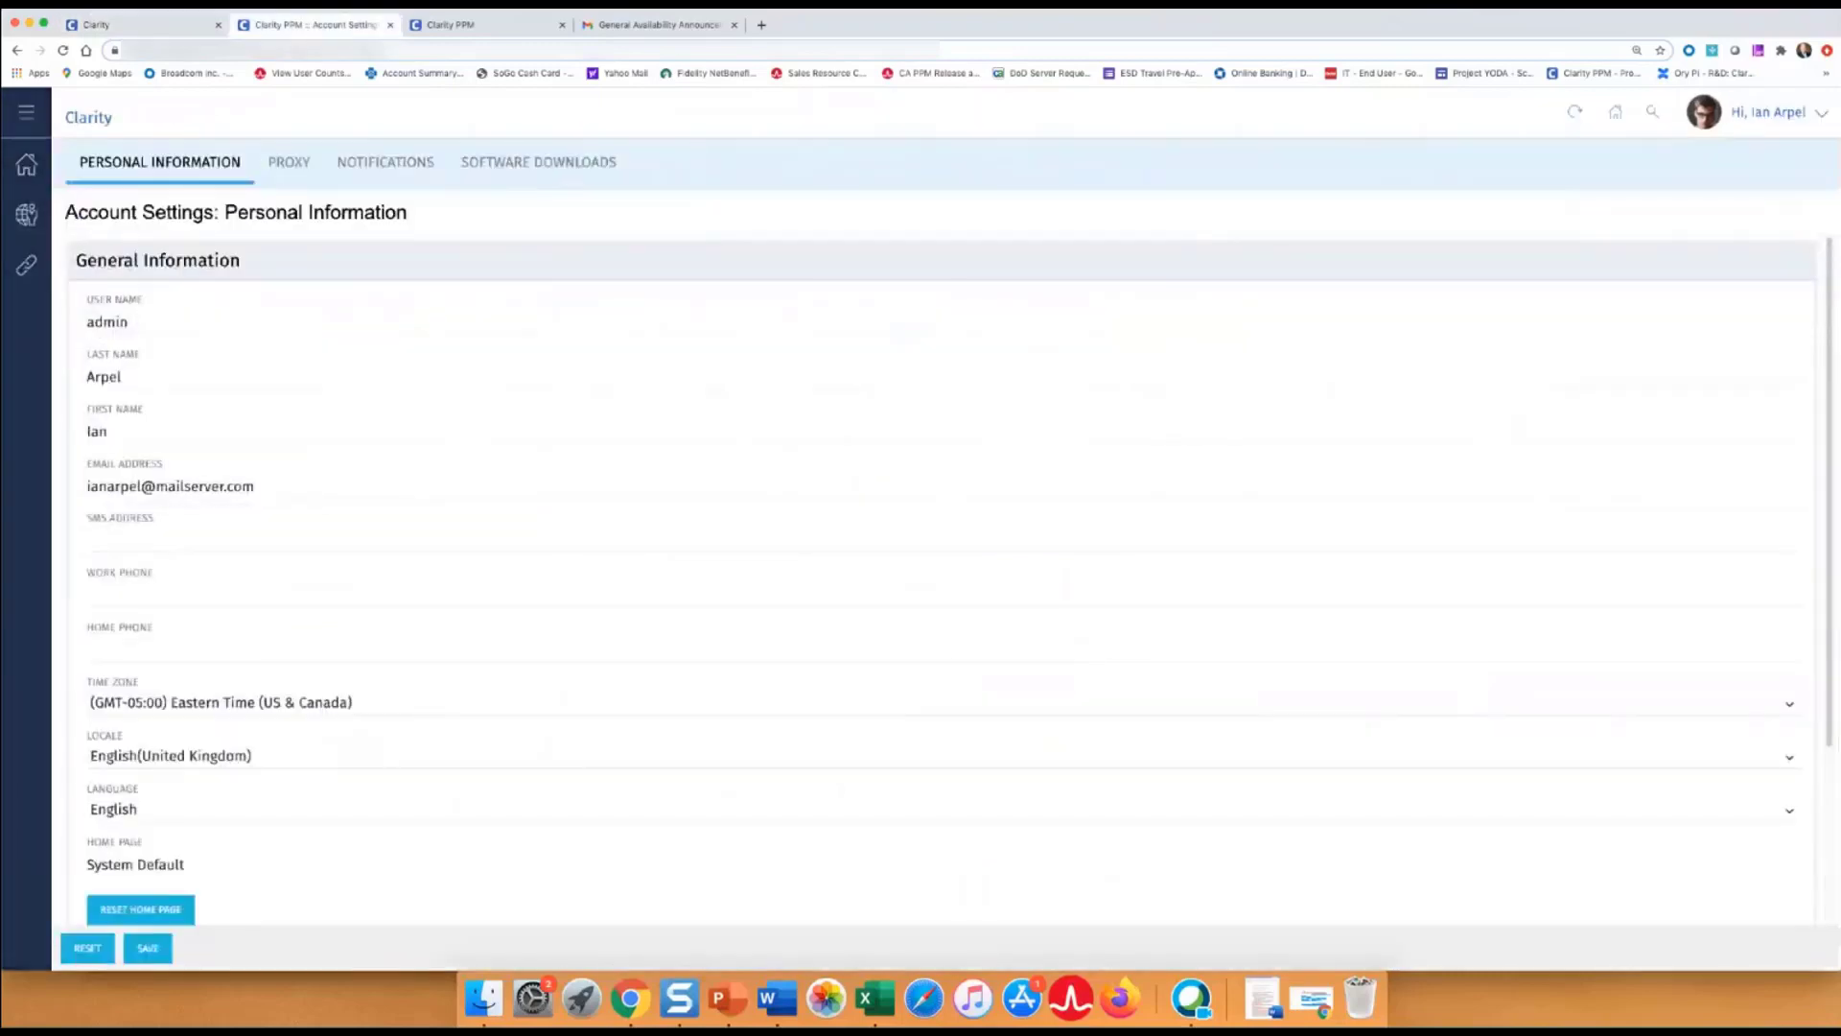
{"action": "scroll", "coordinate": [165, 650], "scroll_direction": "down", "scroll_amount": 3}
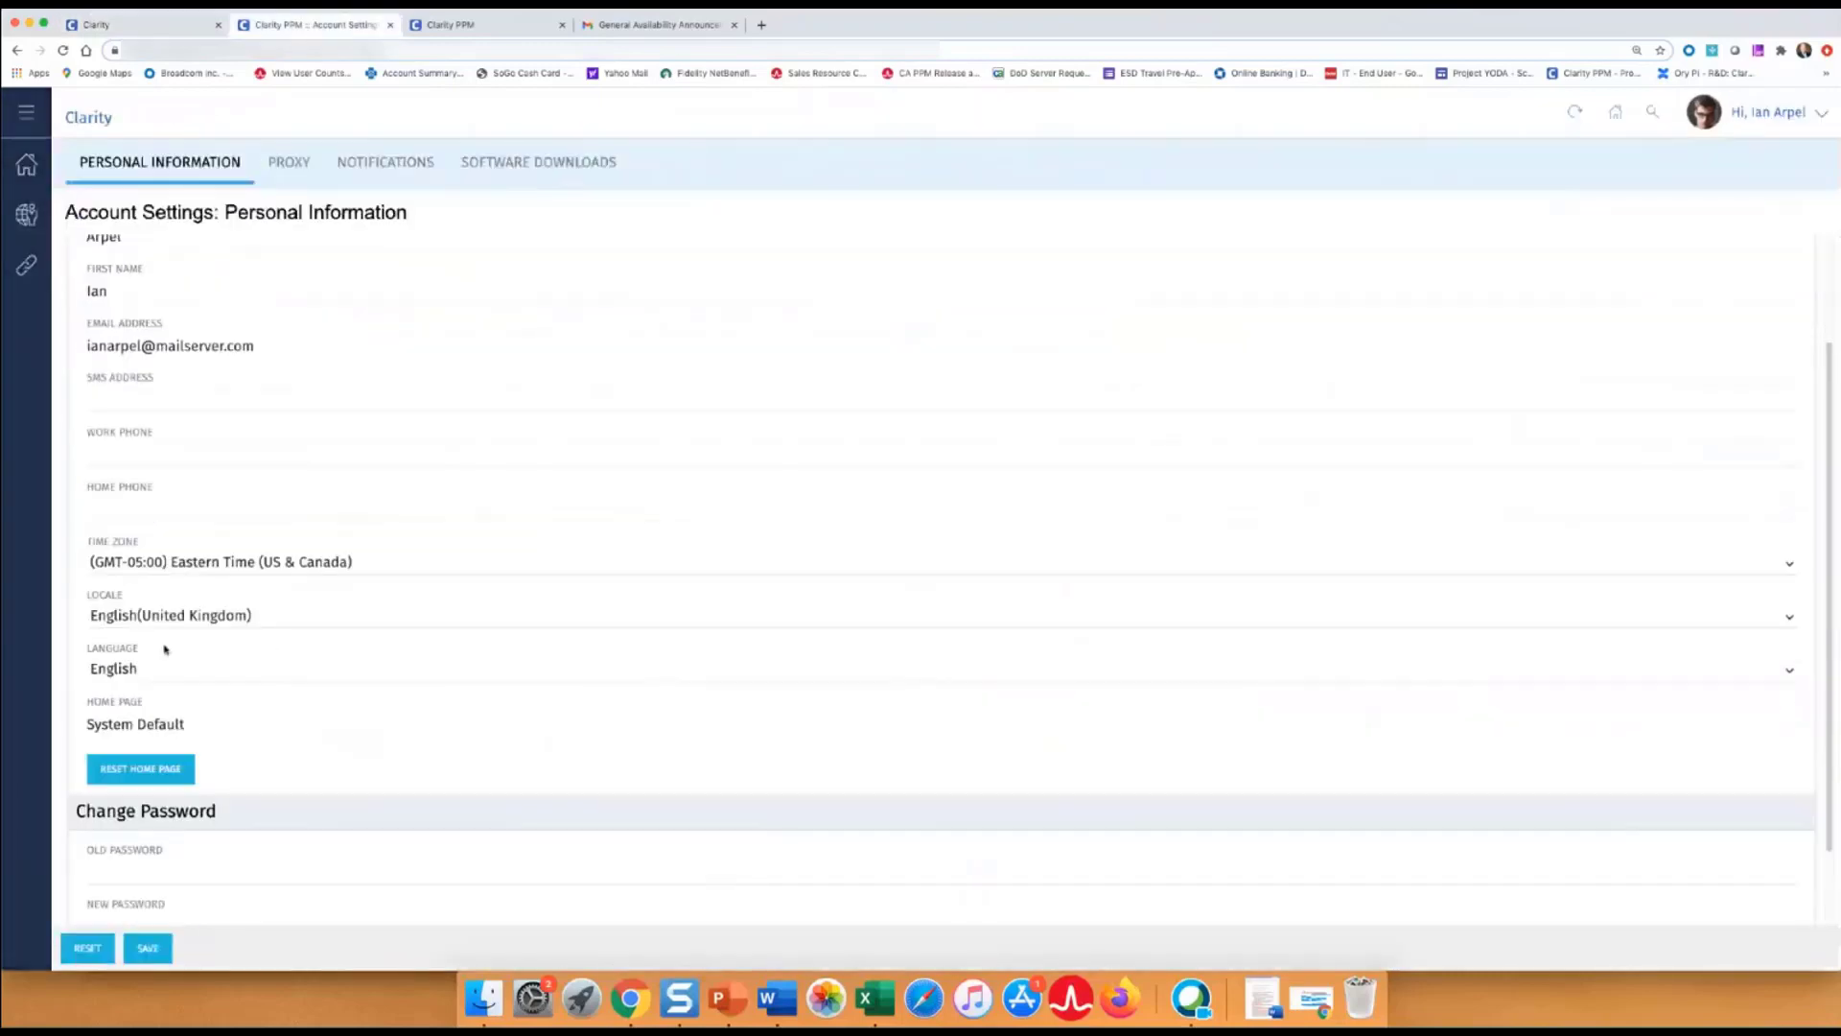
{"action": "left_click", "coordinate": [131, 624]}
{"action": "left_click", "coordinate": [131, 639]}
{"action": "left_click", "coordinate": [148, 948]}
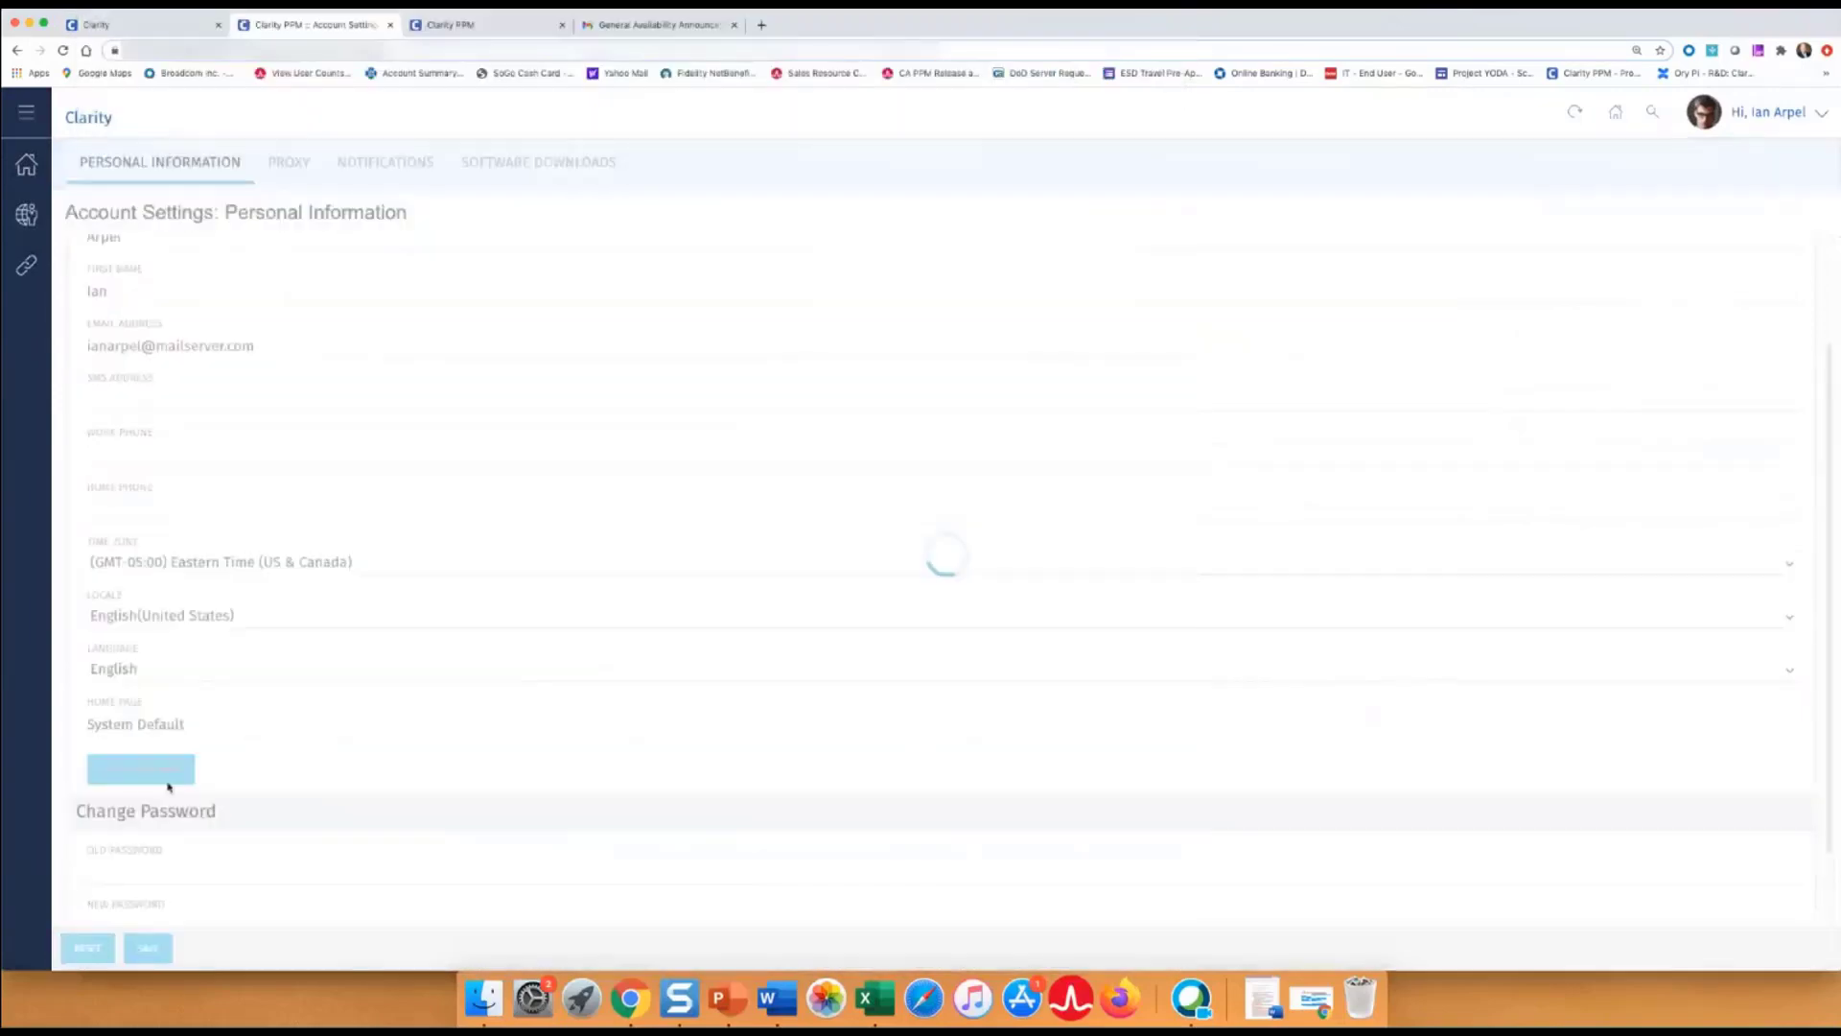
Reload the tasks page for month-first dates like Jun 12, 2020, then go to the Projects list.
{"action": "left_click", "coordinate": [135, 26]}
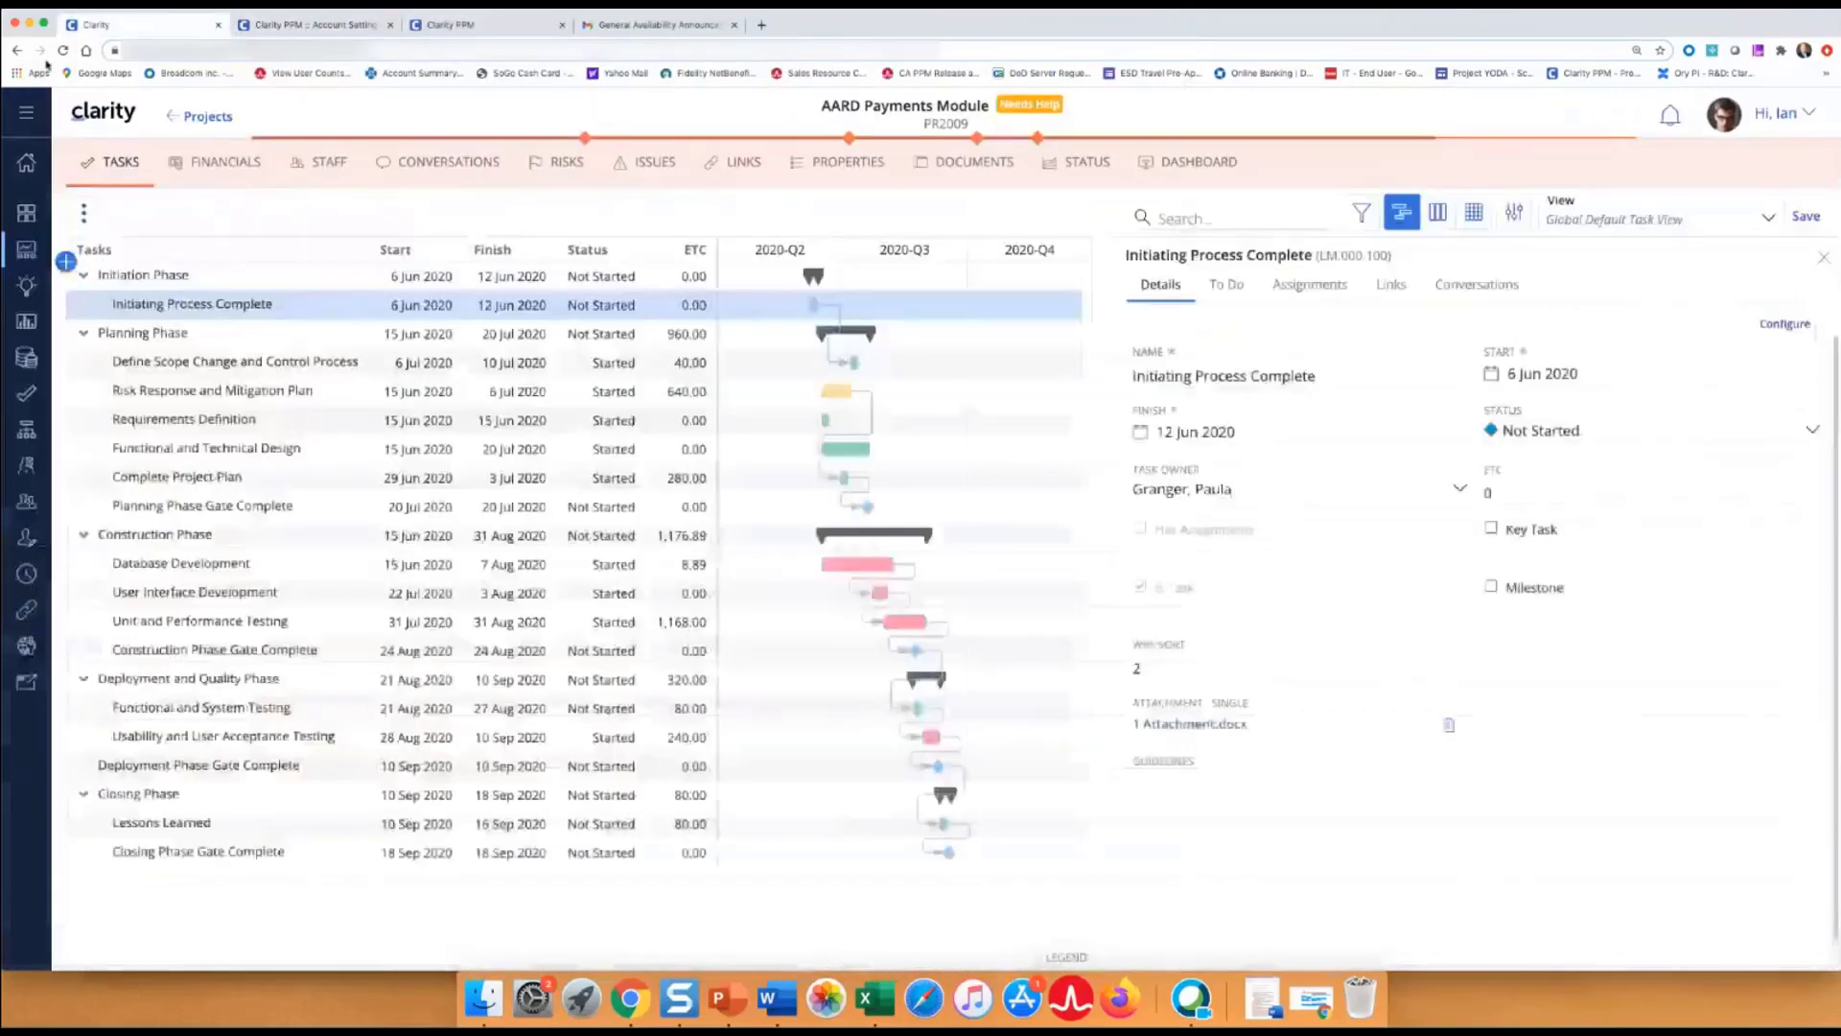
{"action": "left_click", "coordinate": [63, 50]}
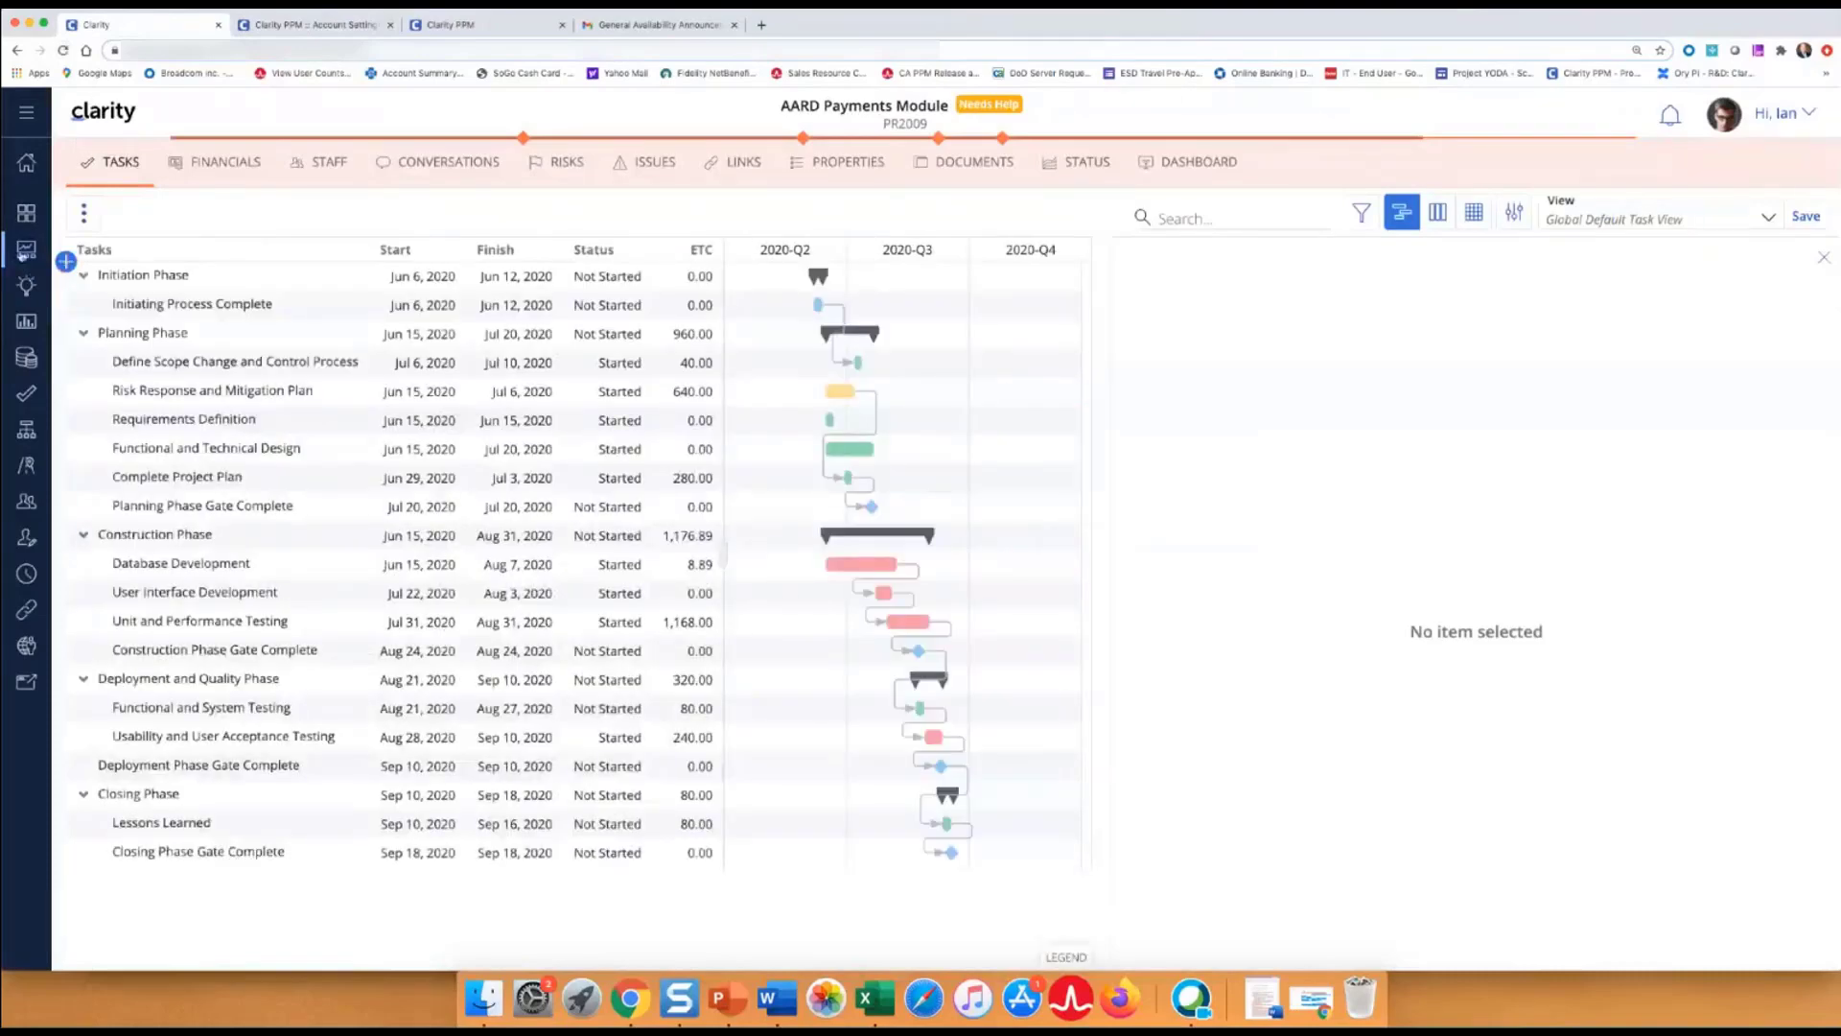
{"action": "left_click", "coordinate": [22, 252]}
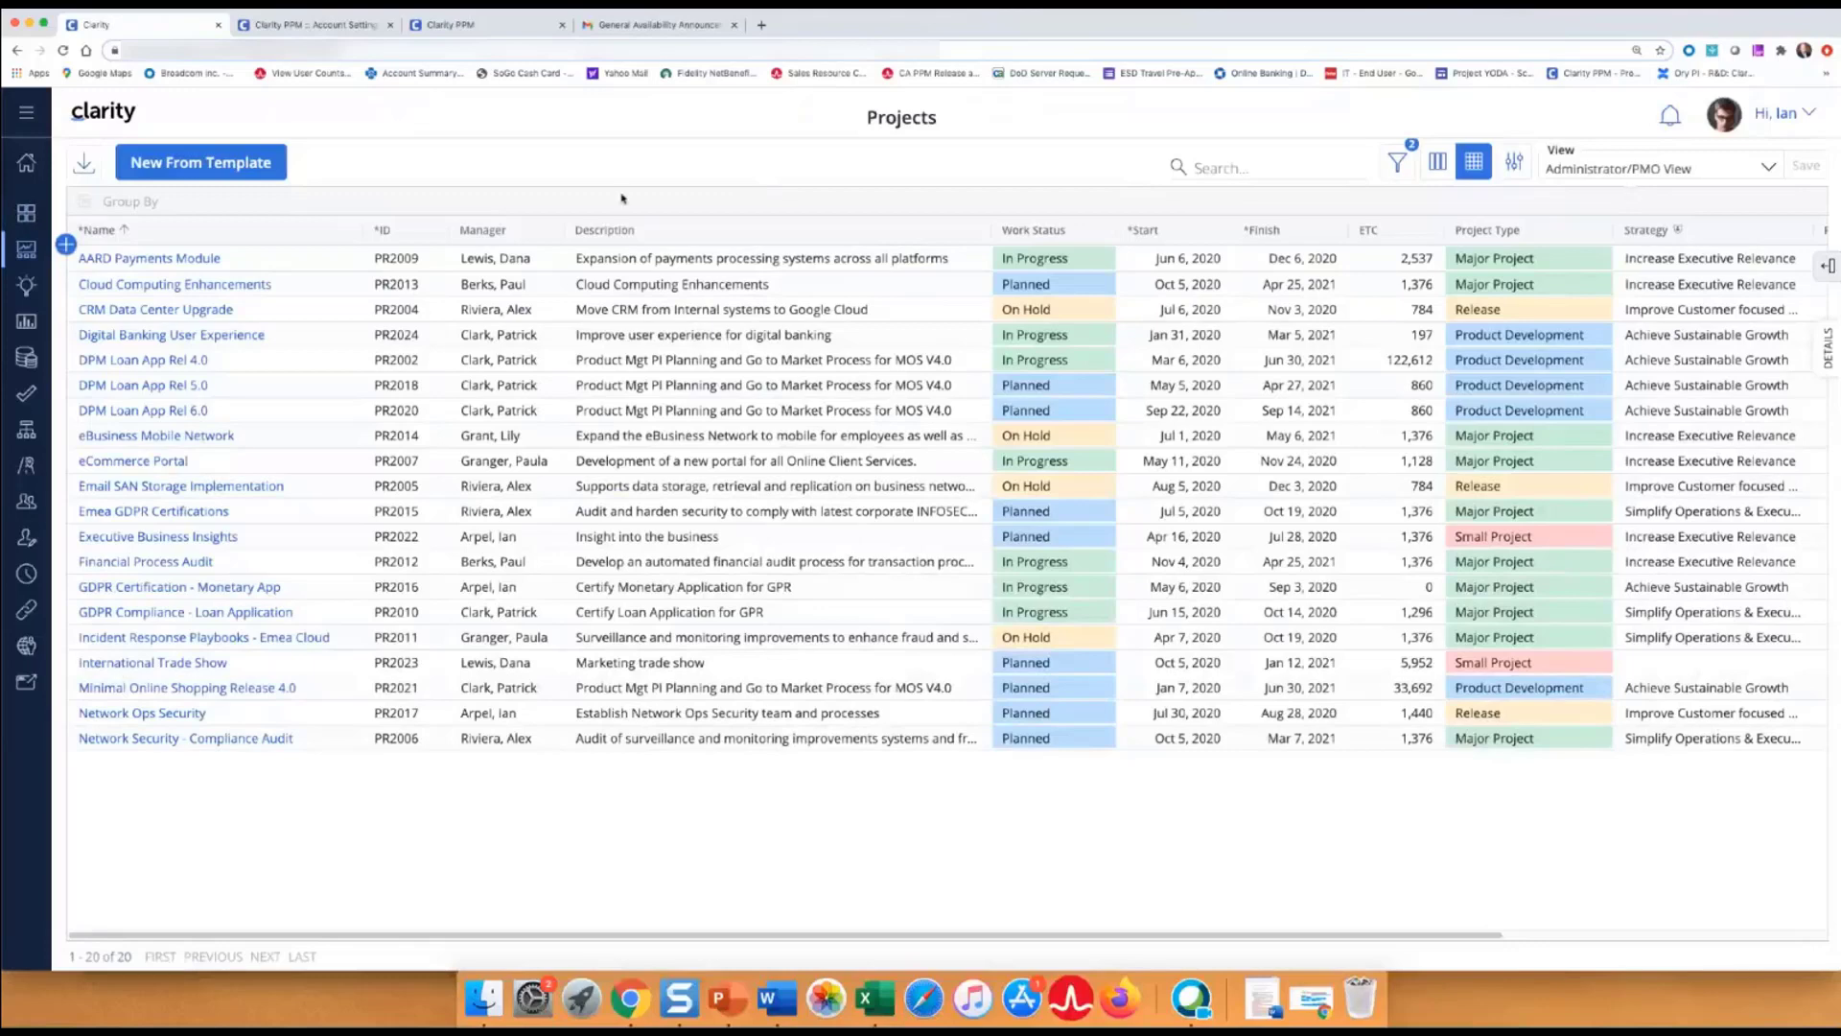
Filter the Projects list to Active = No so only inactive projects appear.
{"action": "left_click", "coordinate": [1399, 170]}
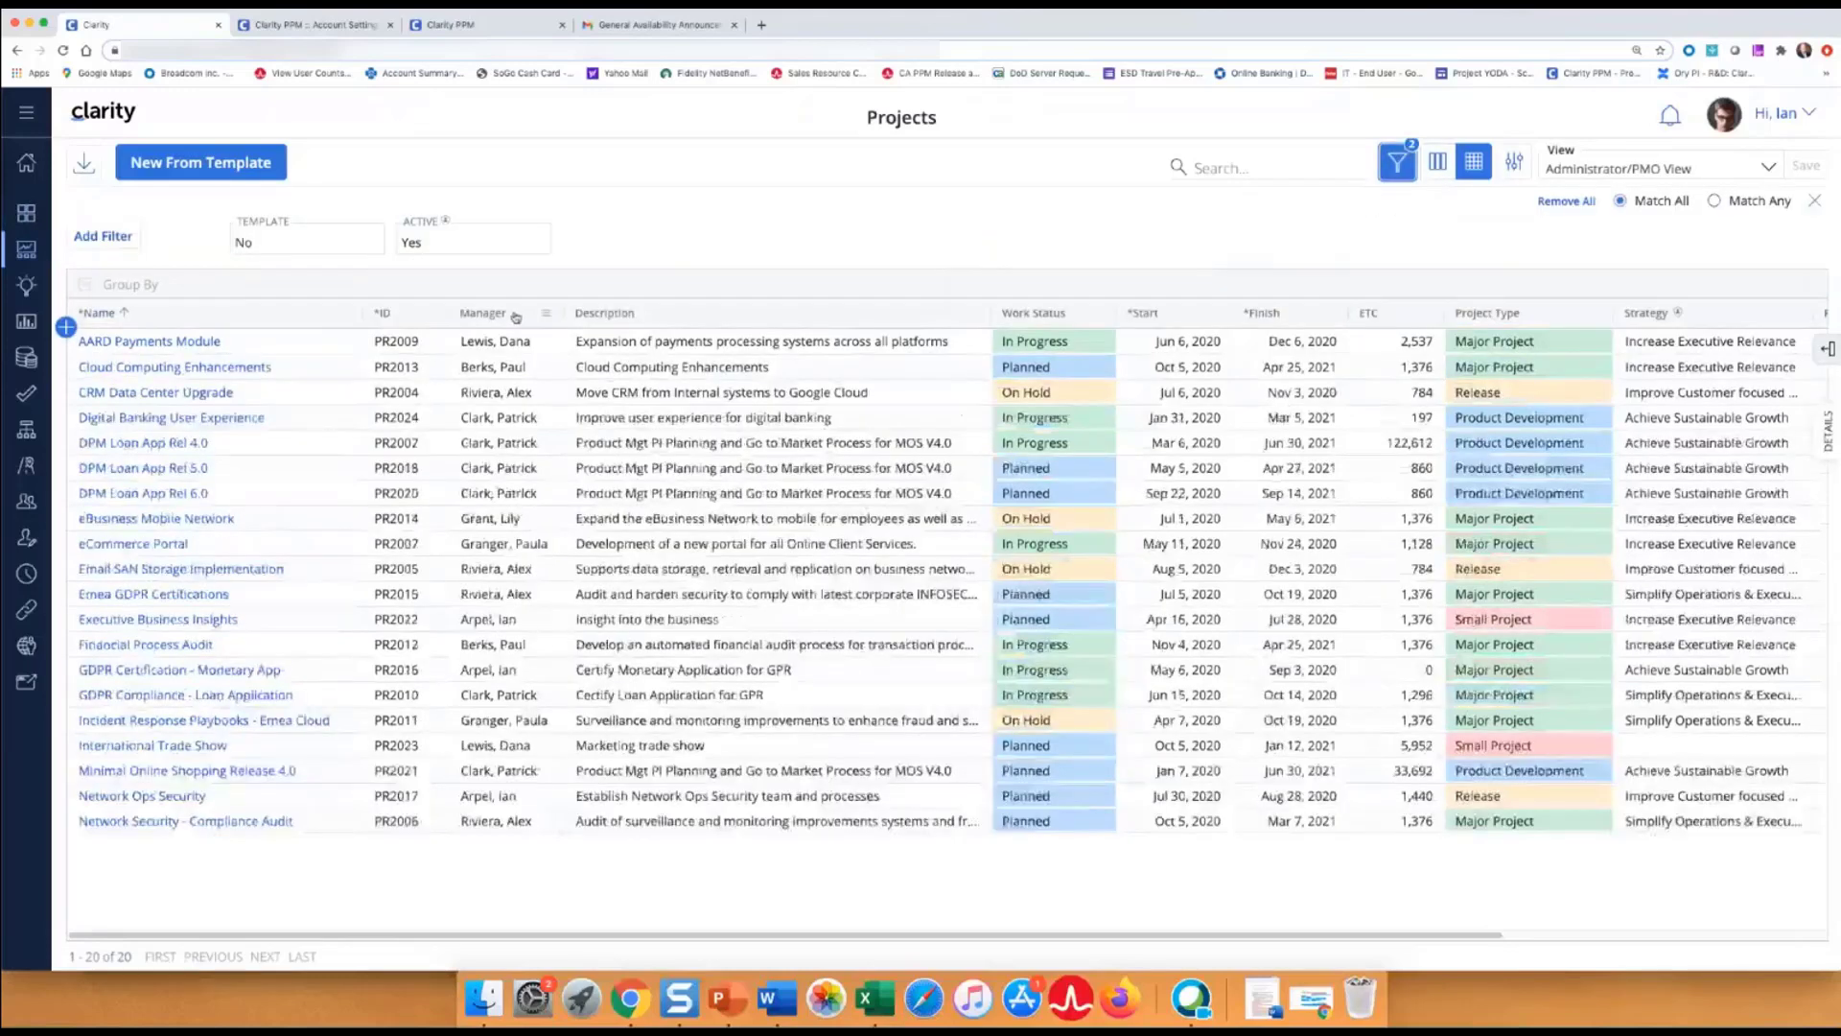
{"action": "left_click", "coordinate": [439, 247]}
{"action": "left_click", "coordinate": [422, 324]}
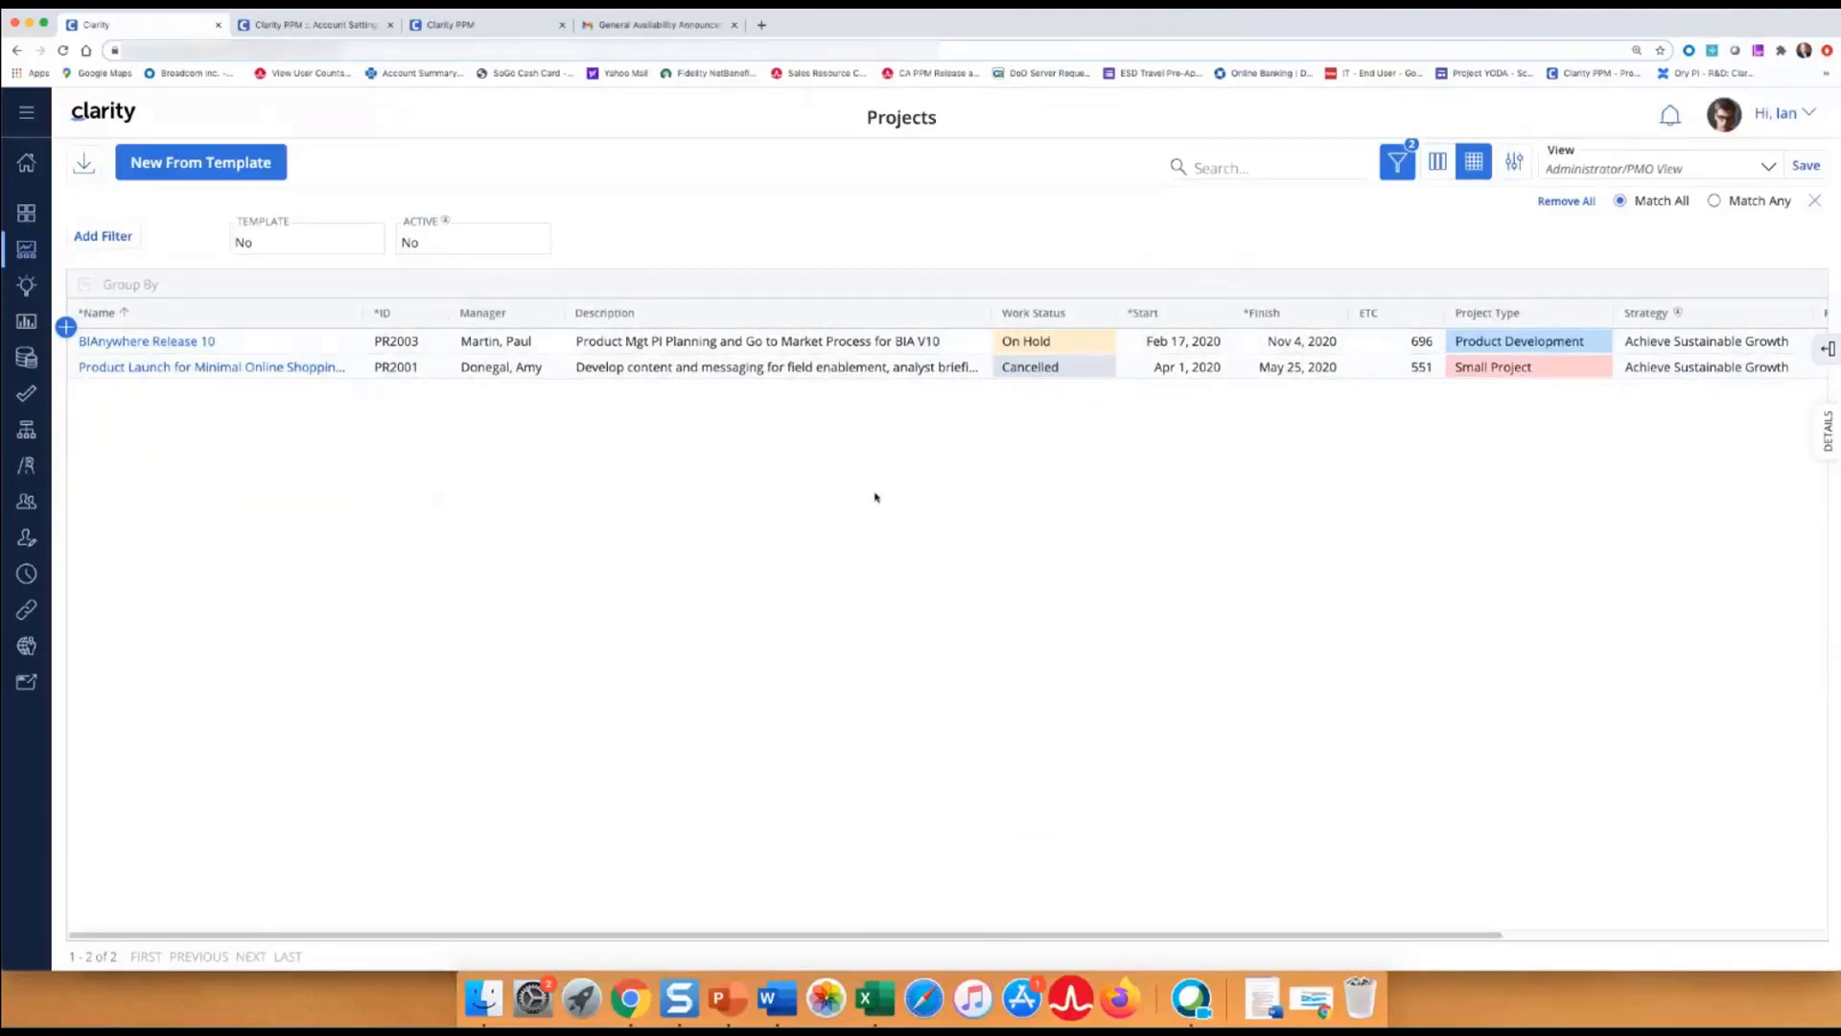
{"action": "left_click_drag", "start_coordinate": [810, 936], "coordinate": [732, 928]}
Open BIAnywhere Release 10 and uncheck its Active setting under Settings.
{"action": "left_click", "coordinate": [192, 350]}
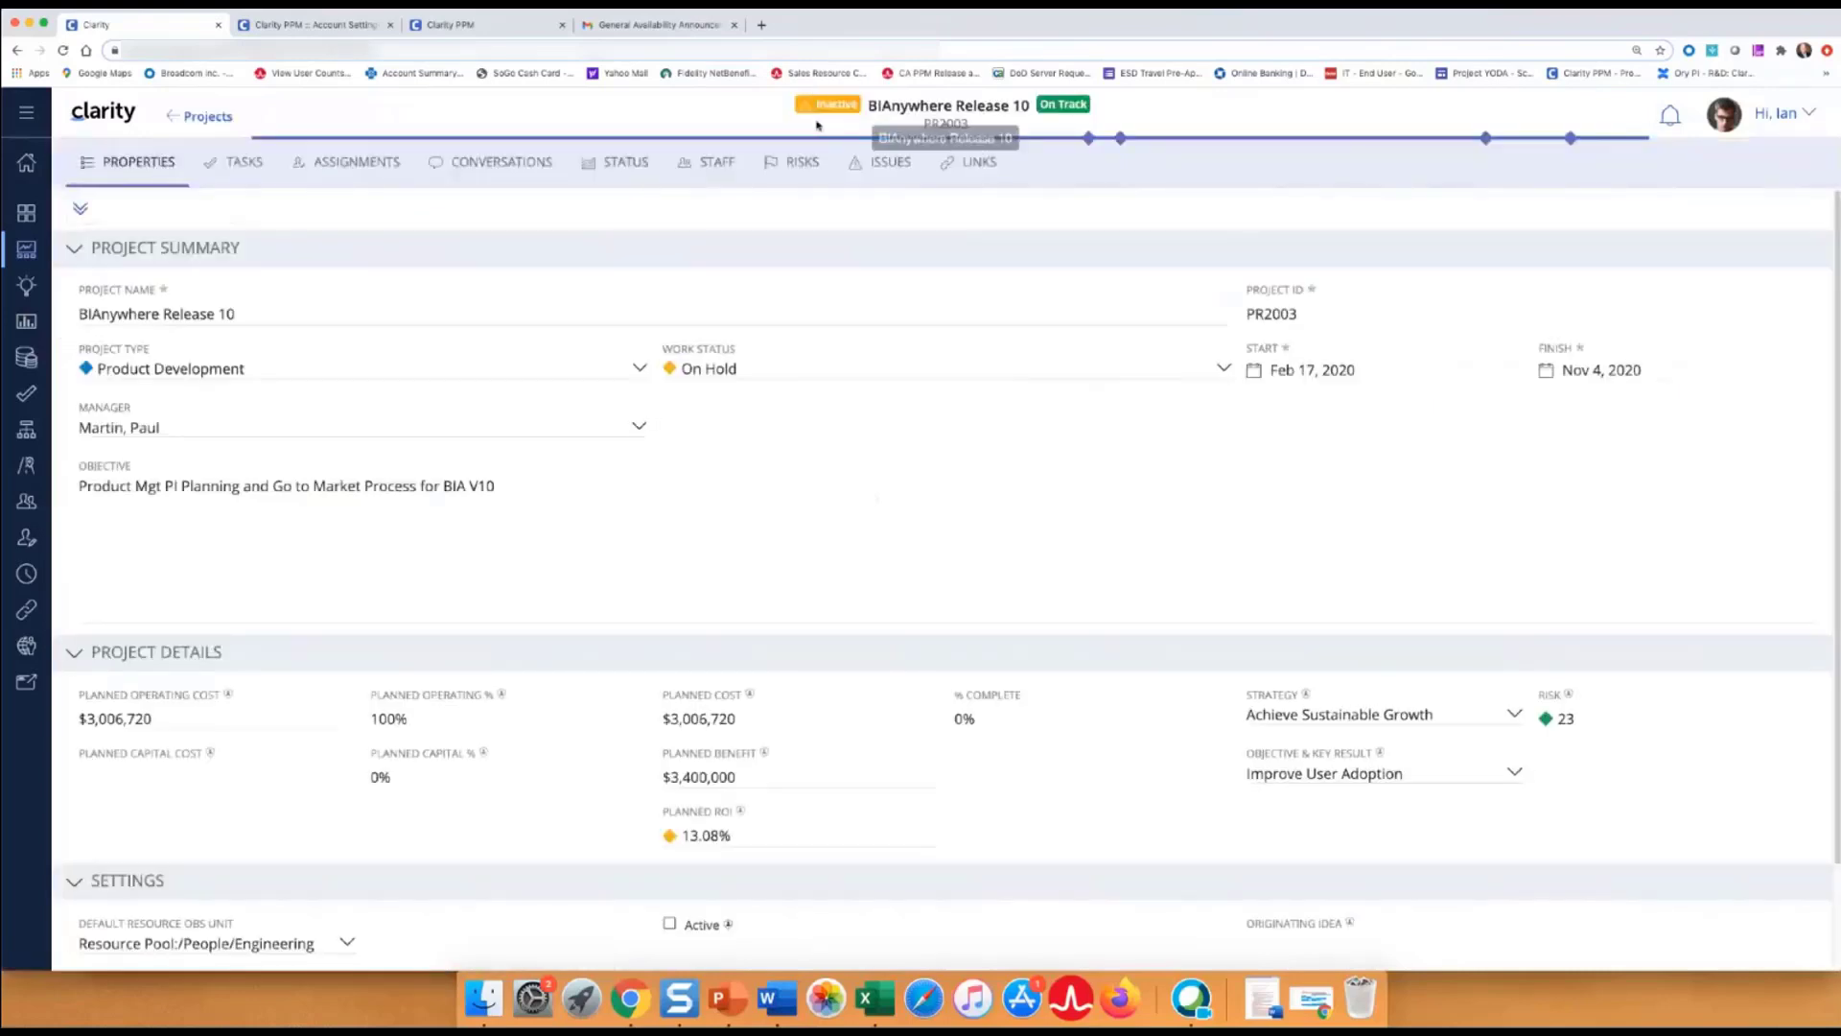
{"action": "scroll", "coordinate": [818, 345], "scroll_direction": "down", "scroll_amount": 2}
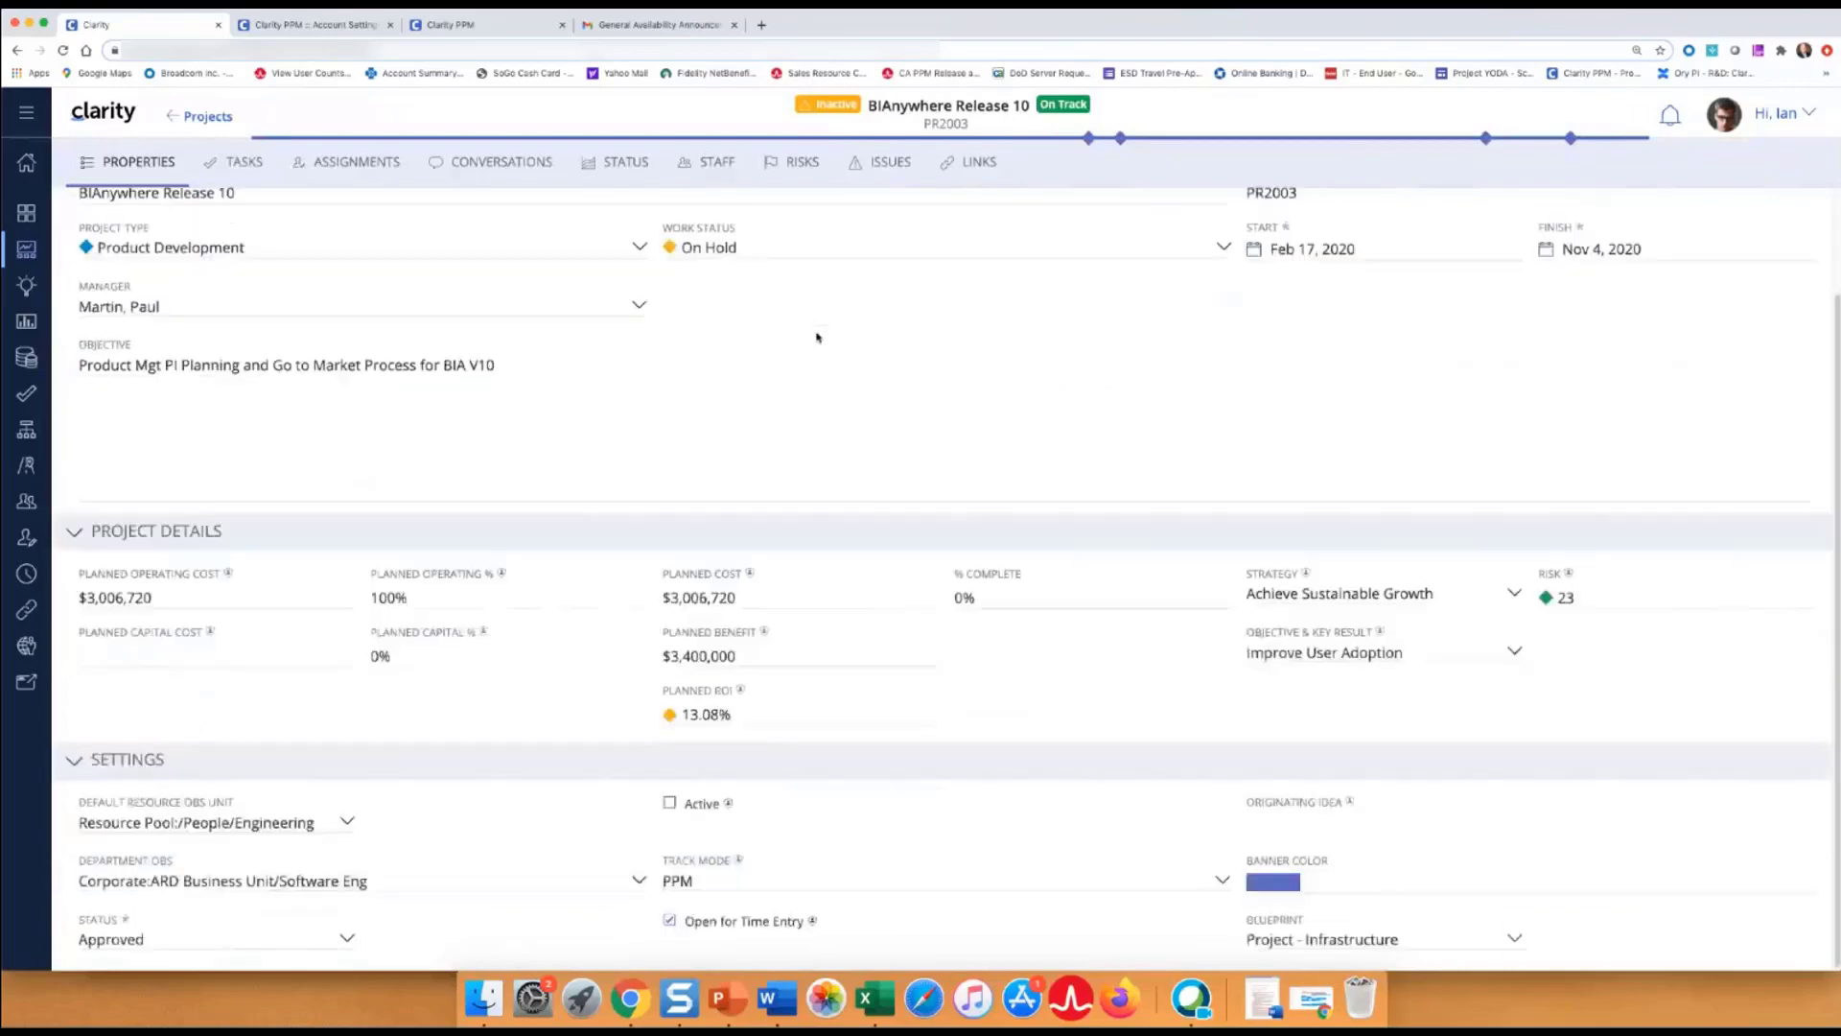
{"action": "scroll", "coordinate": [818, 345], "scroll_direction": "up", "scroll_amount": 2}
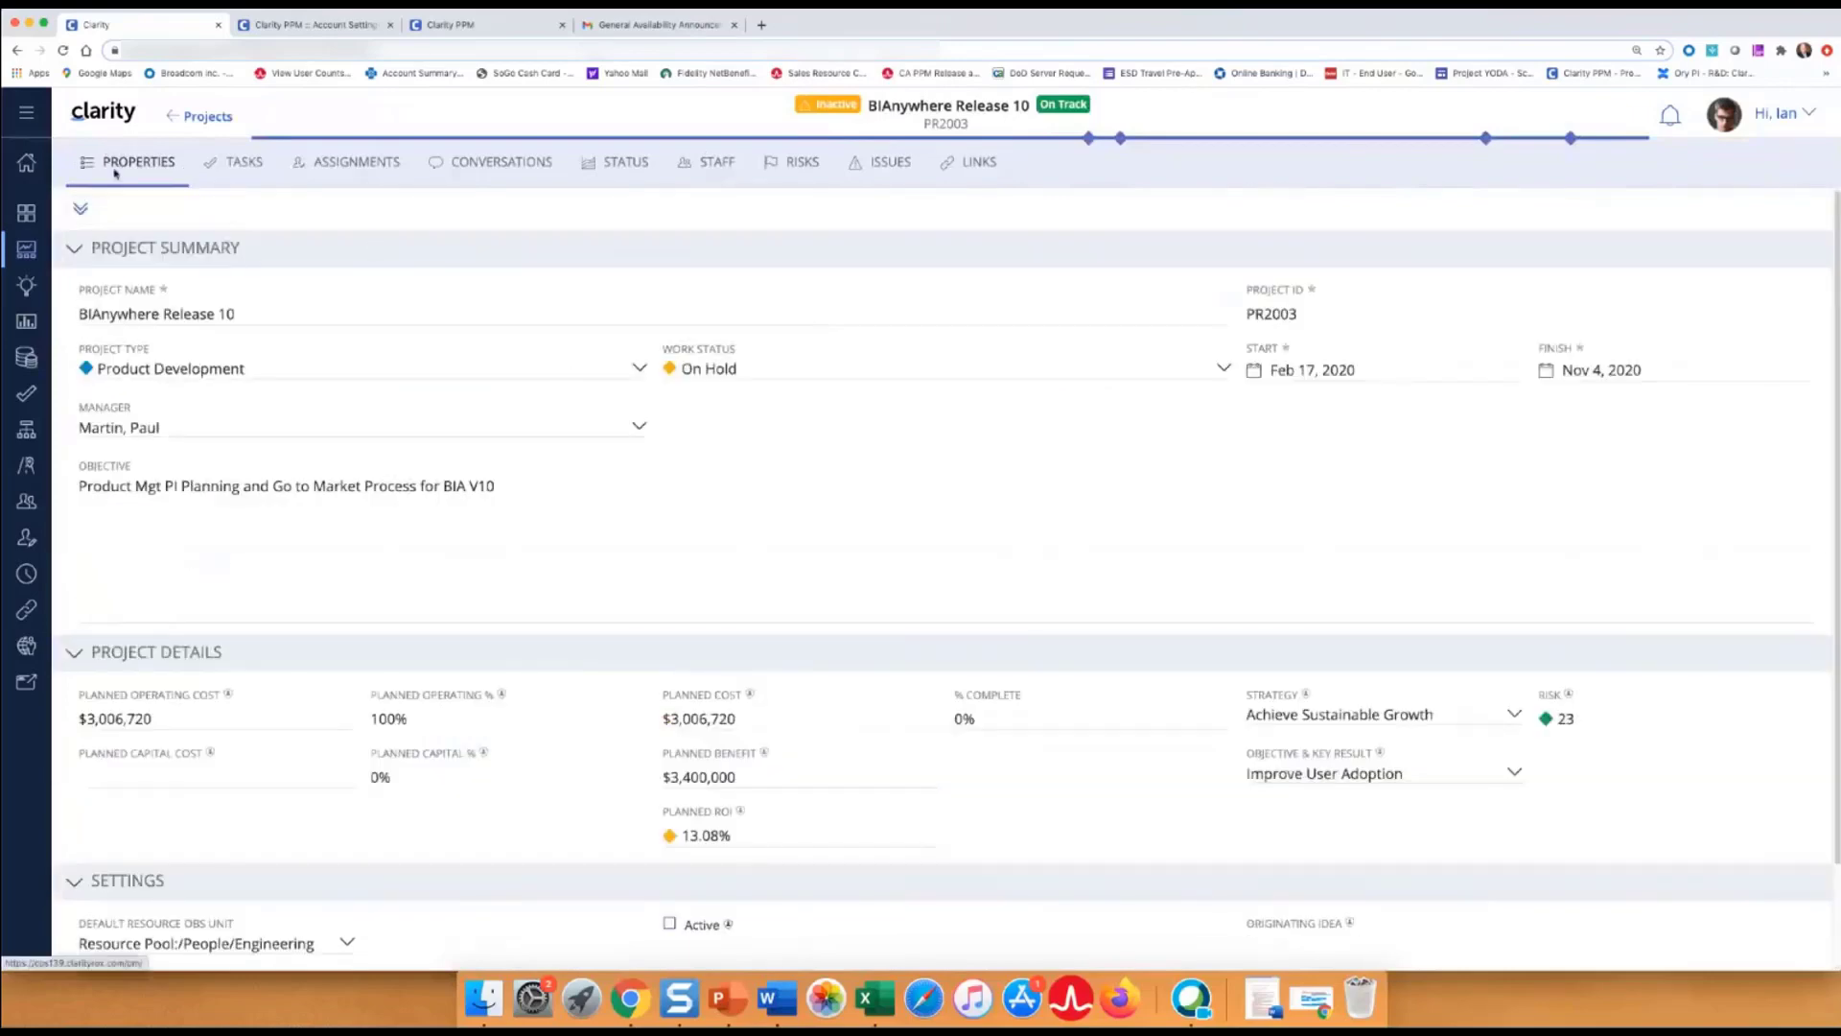
{"action": "scroll", "coordinate": [833, 498], "scroll_direction": "down", "scroll_amount": 2}
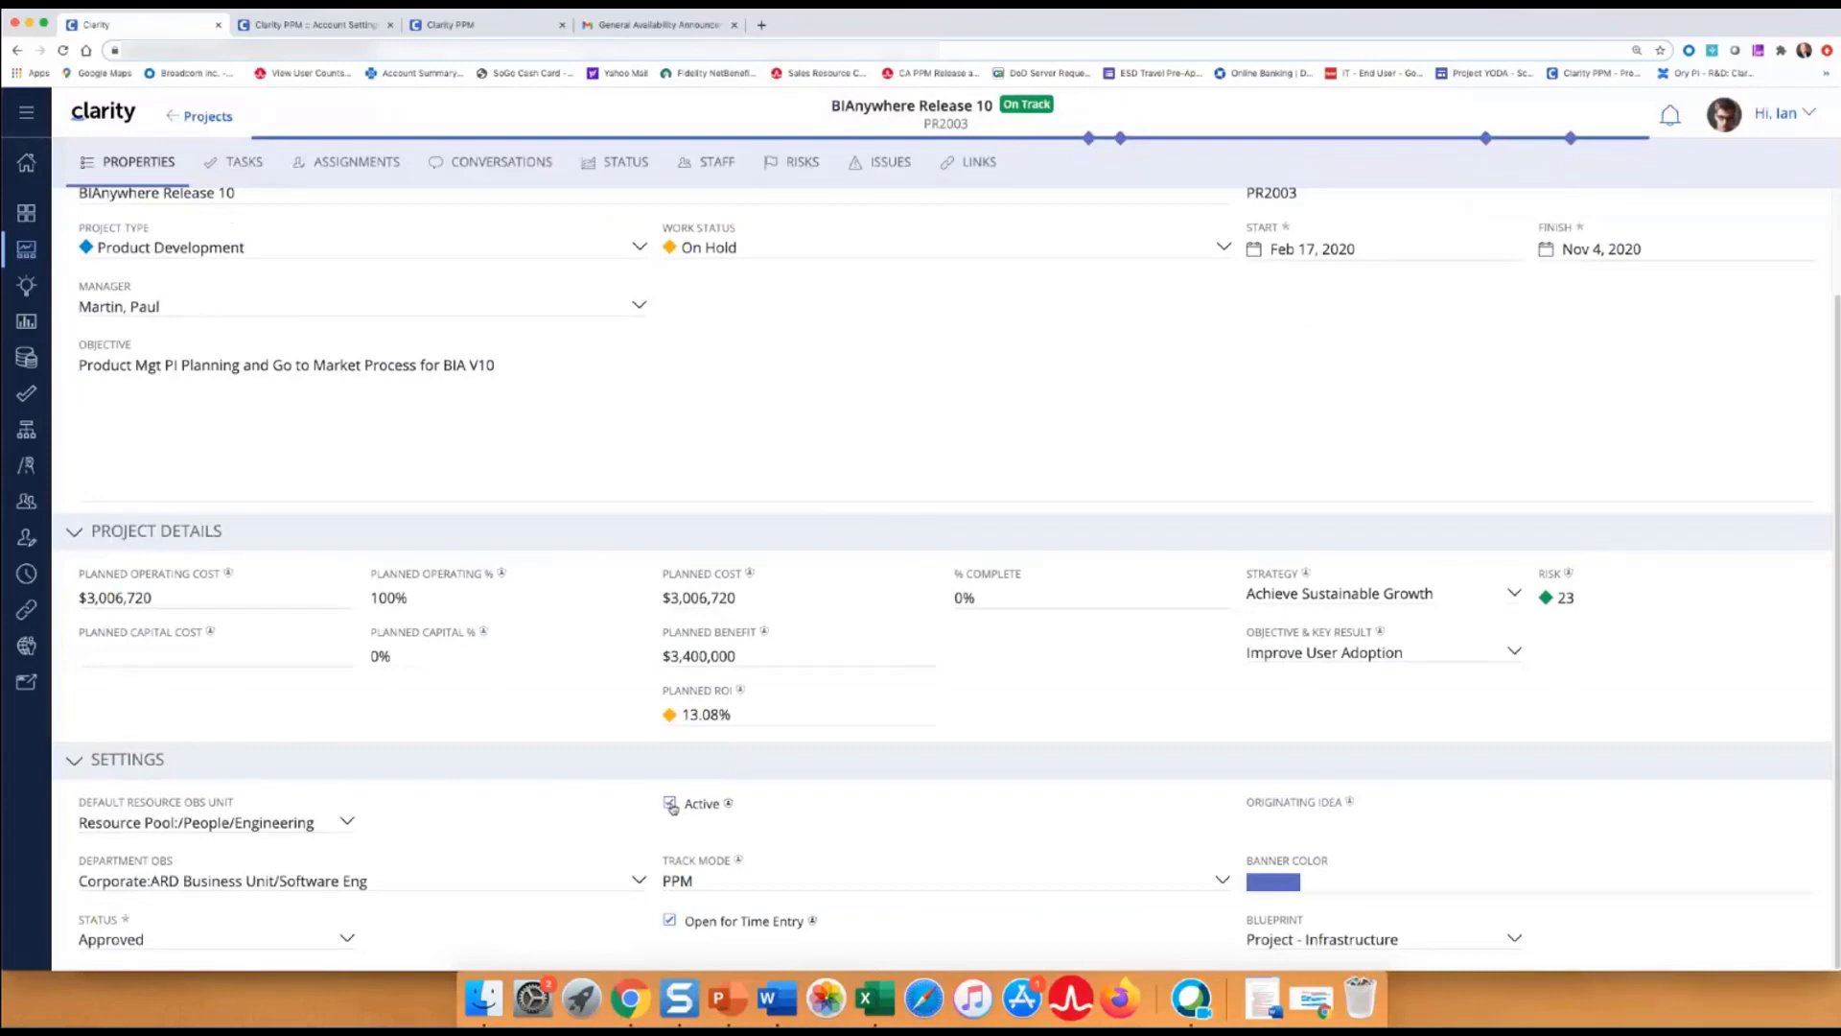
{"action": "left_click", "coordinate": [669, 806]}
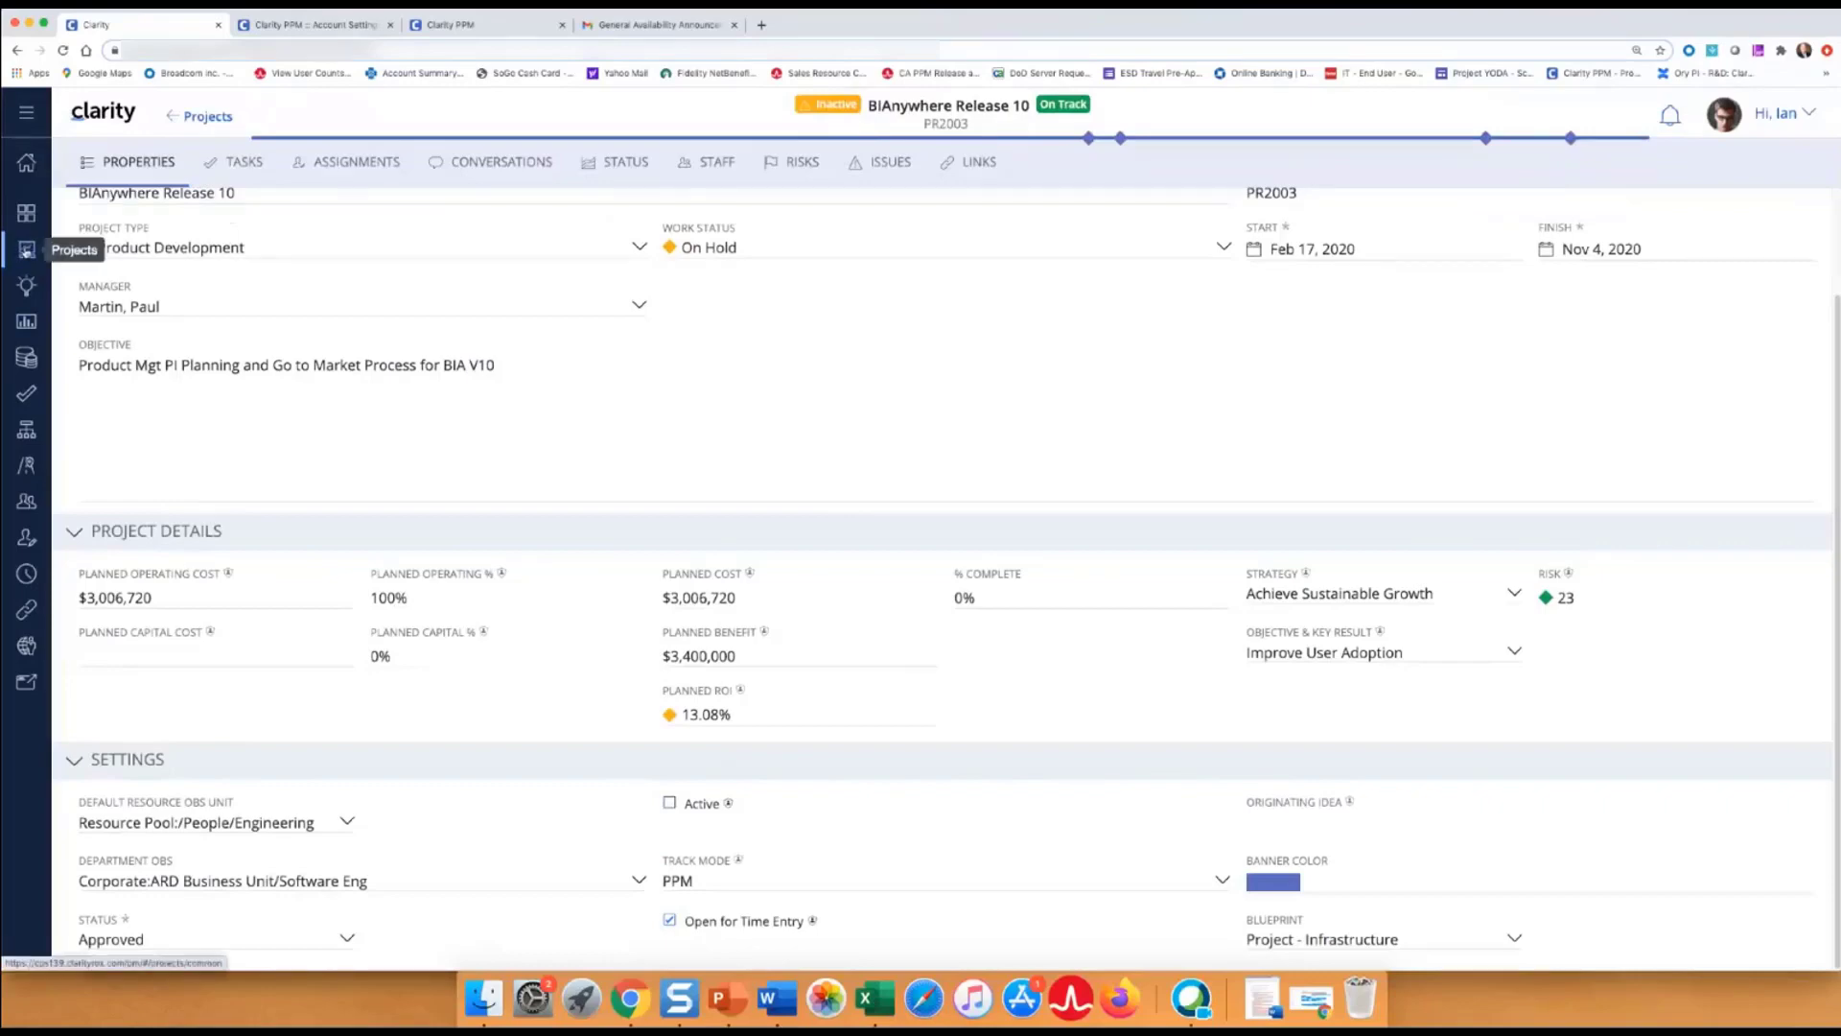
Reapply the Administrator/PMO View discarding the inactive filter, then go to My Timesheet.
{"action": "left_click", "coordinate": [26, 251]}
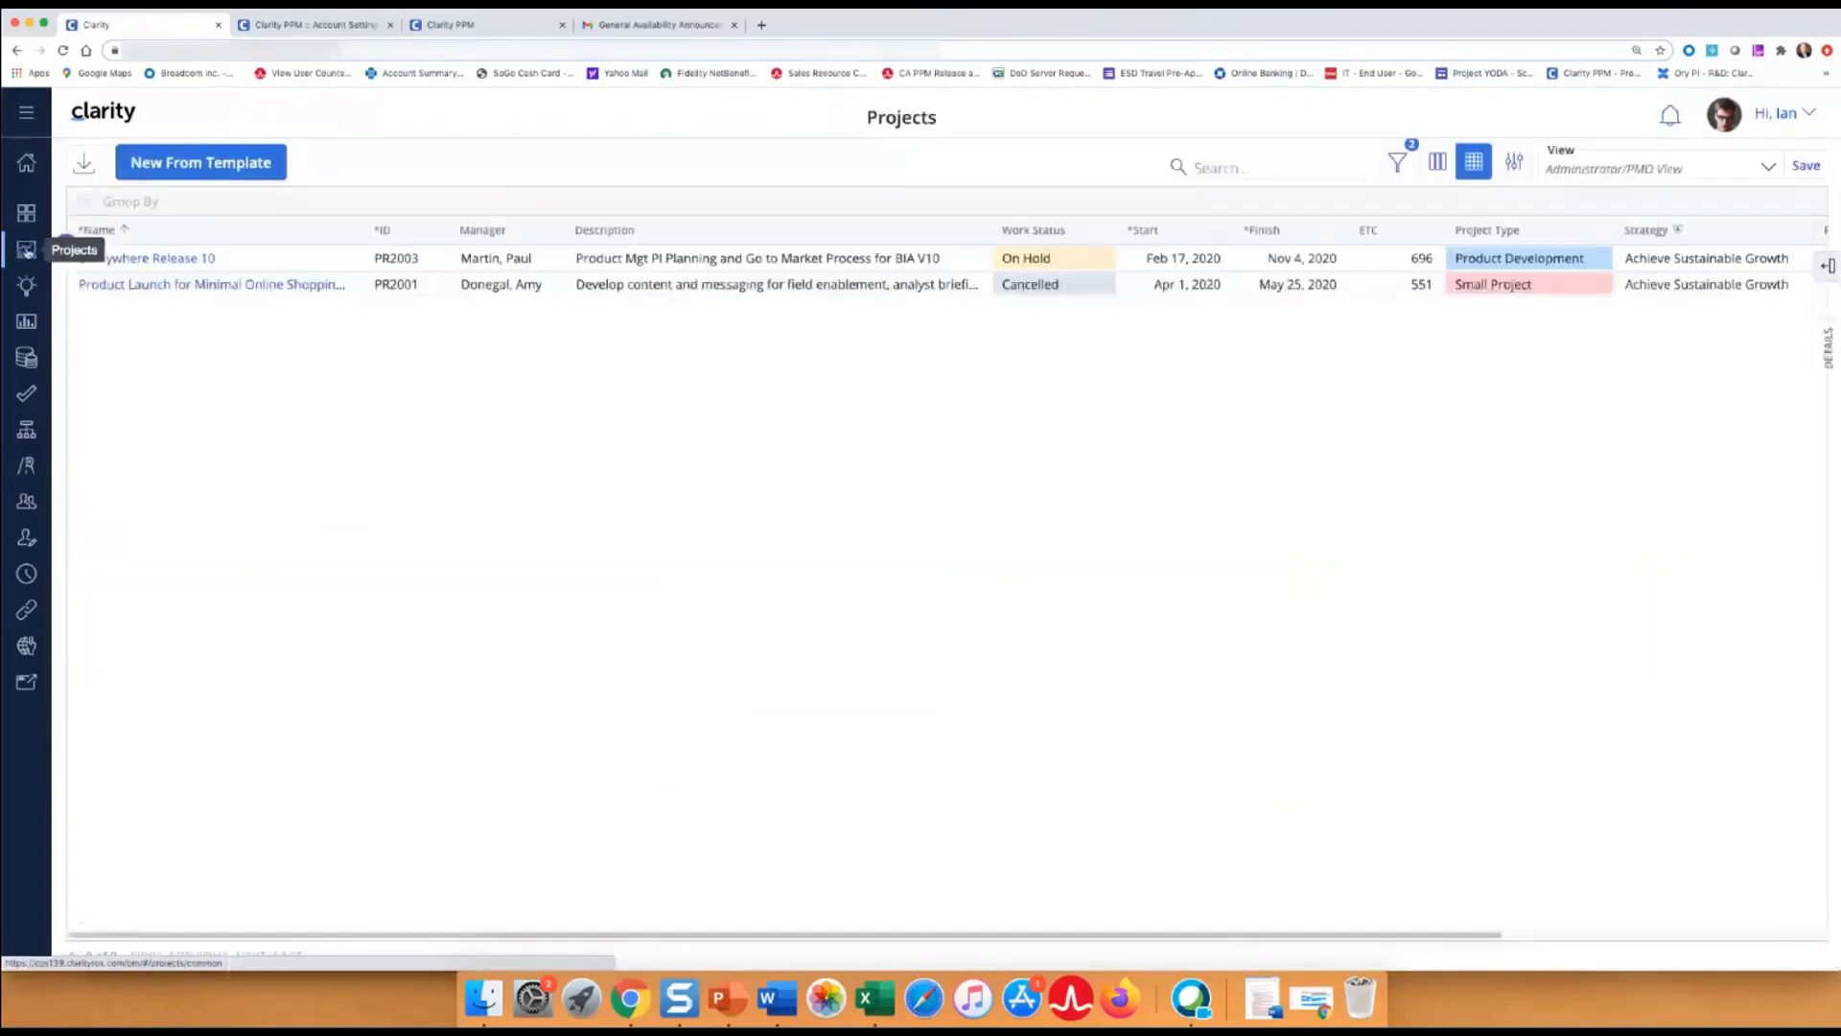
{"action": "left_click", "coordinate": [1770, 170]}
{"action": "left_click", "coordinate": [1660, 250]}
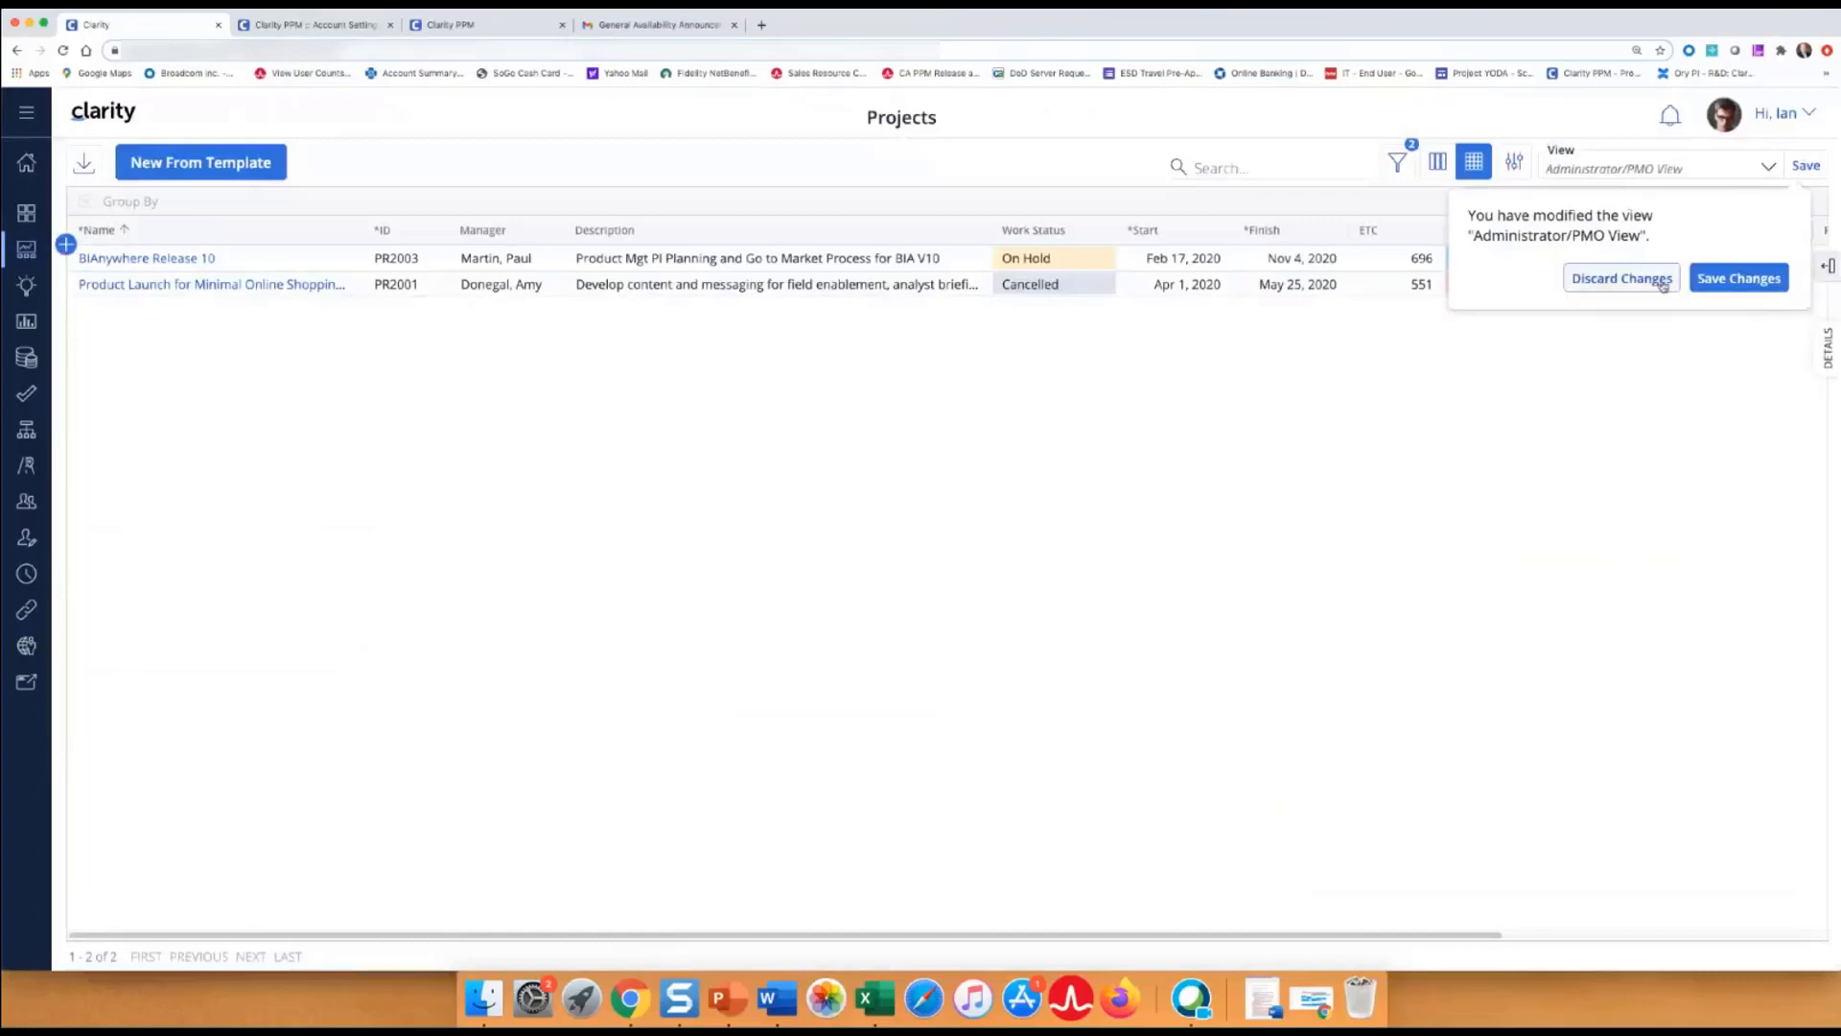
{"action": "left_click", "coordinate": [1589, 281]}
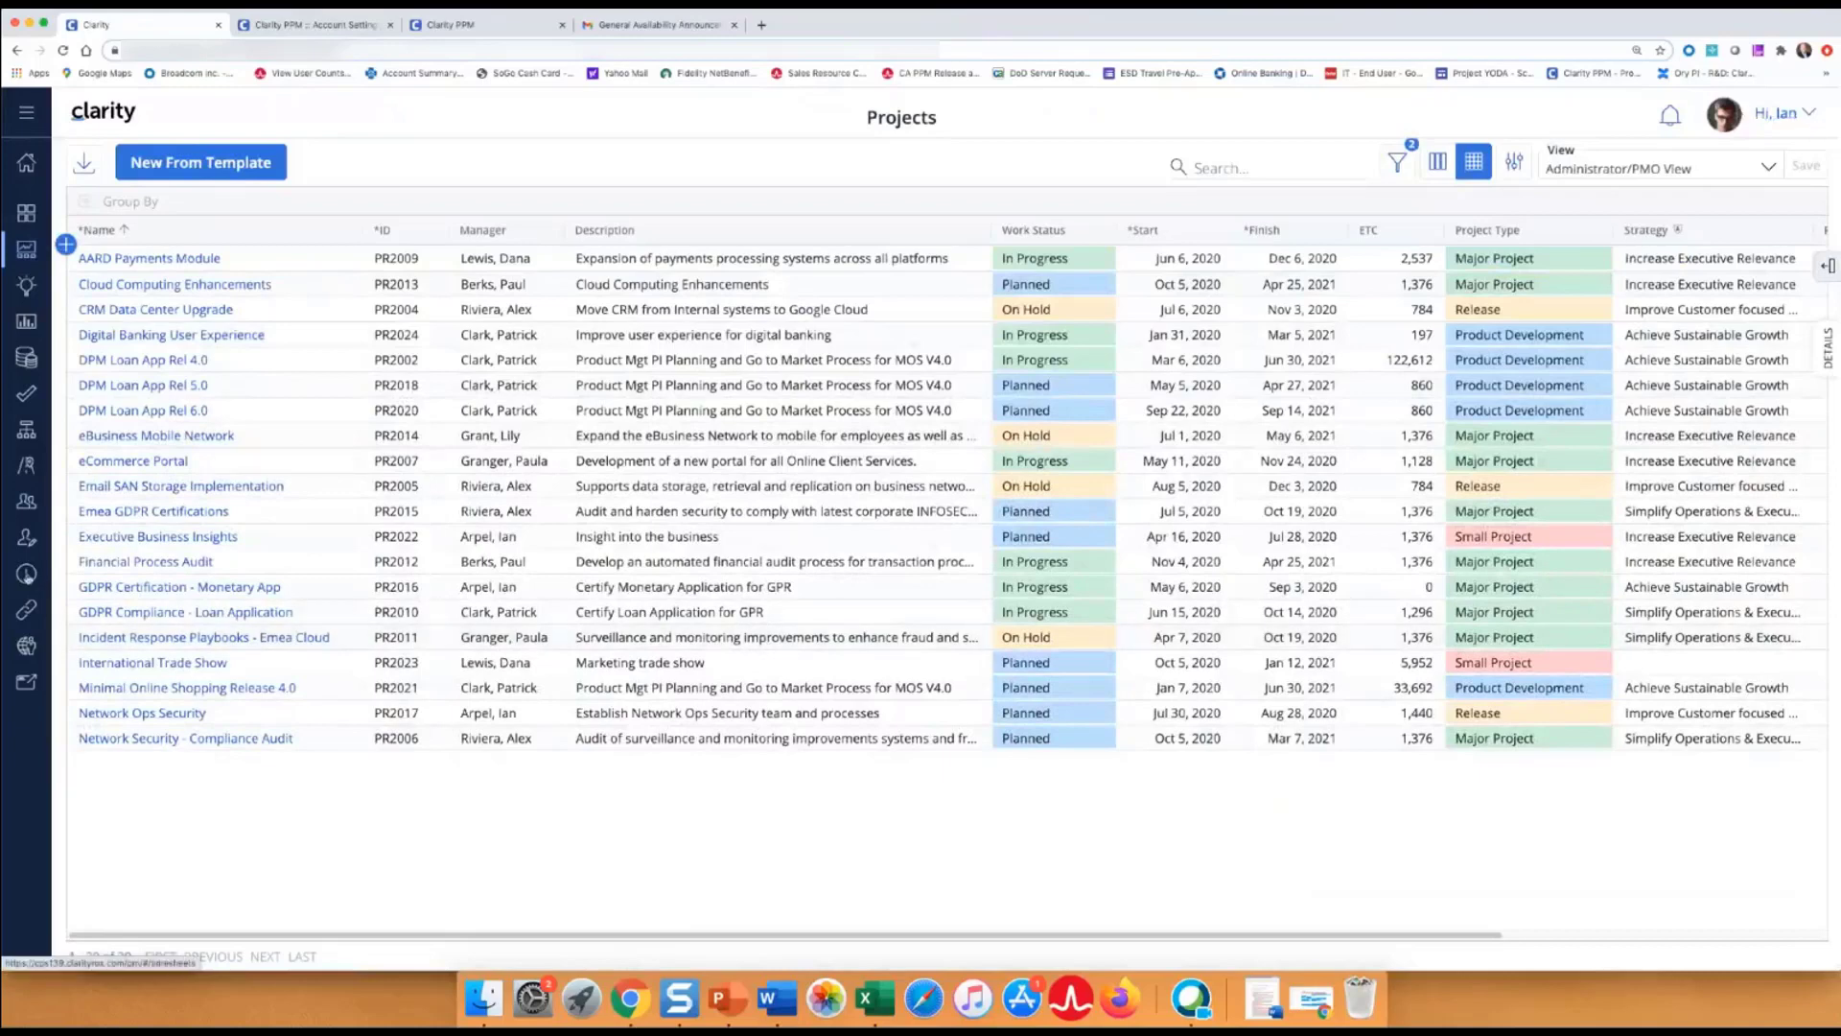
{"action": "left_click", "coordinate": [27, 573]}
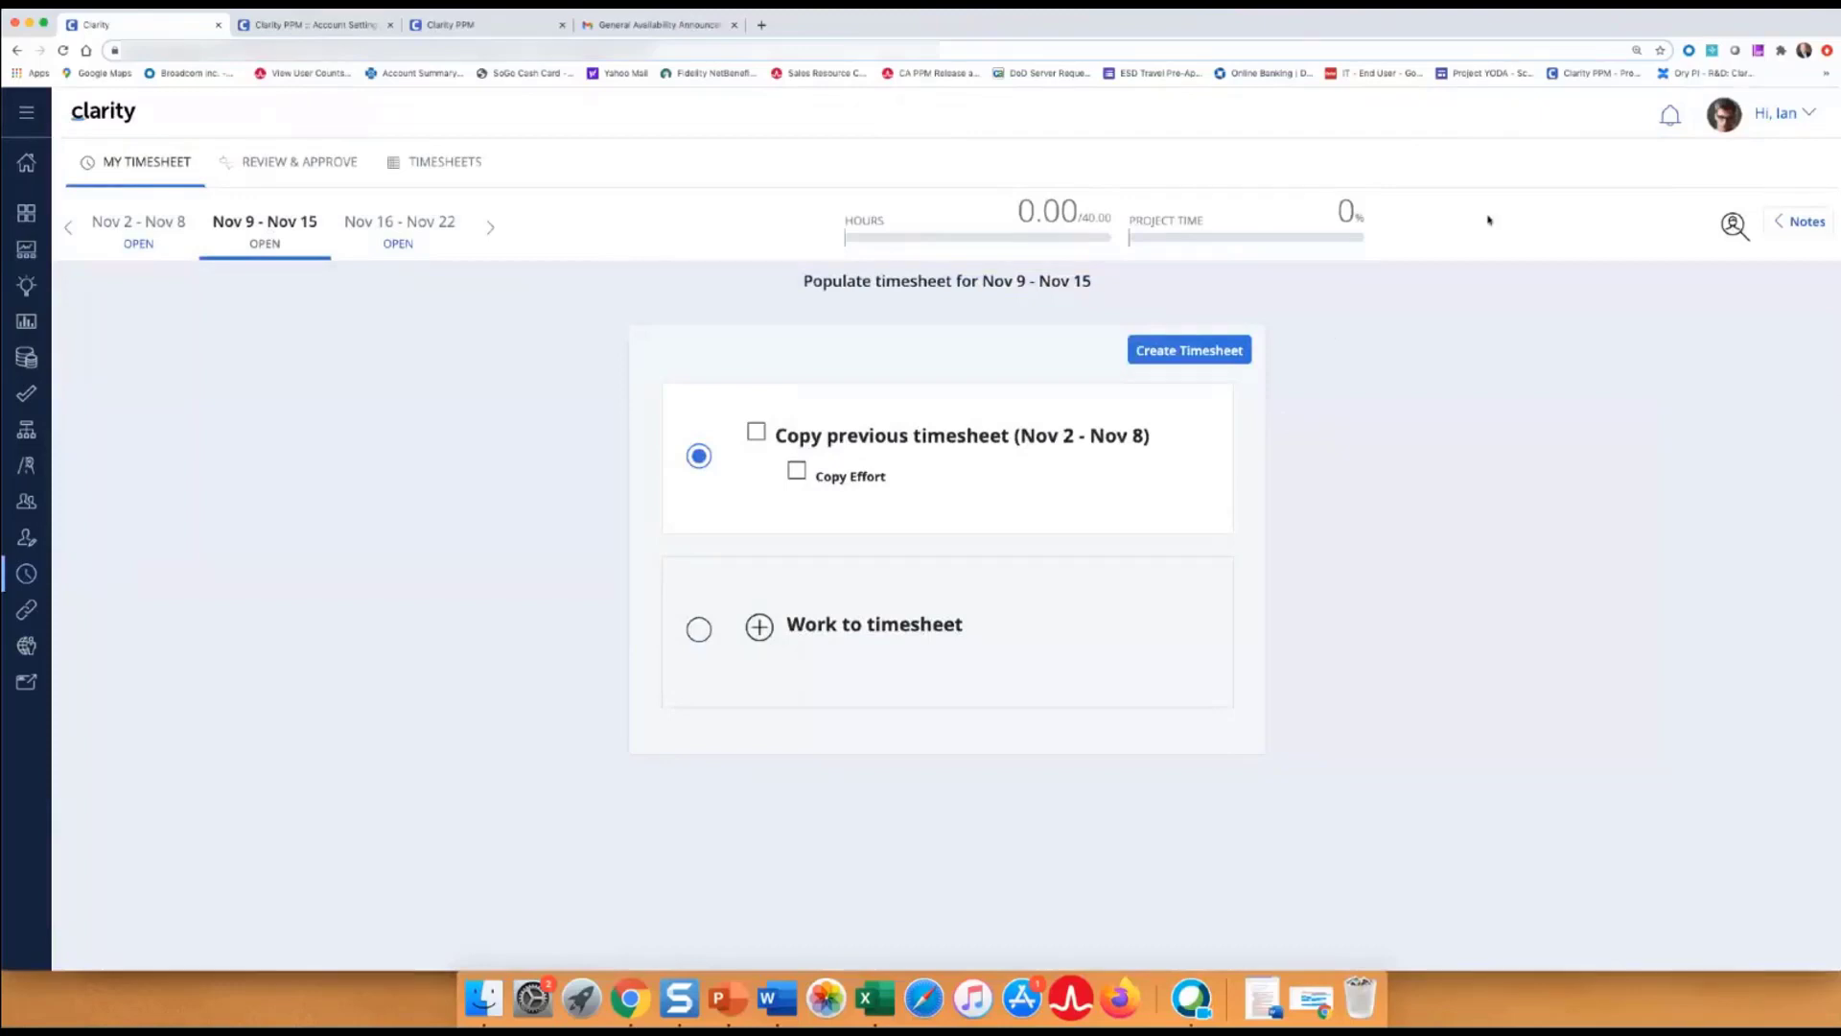
Sign in on the other Clarity PPM tab with the administrator username and password.
{"action": "left_click", "coordinate": [484, 27]}
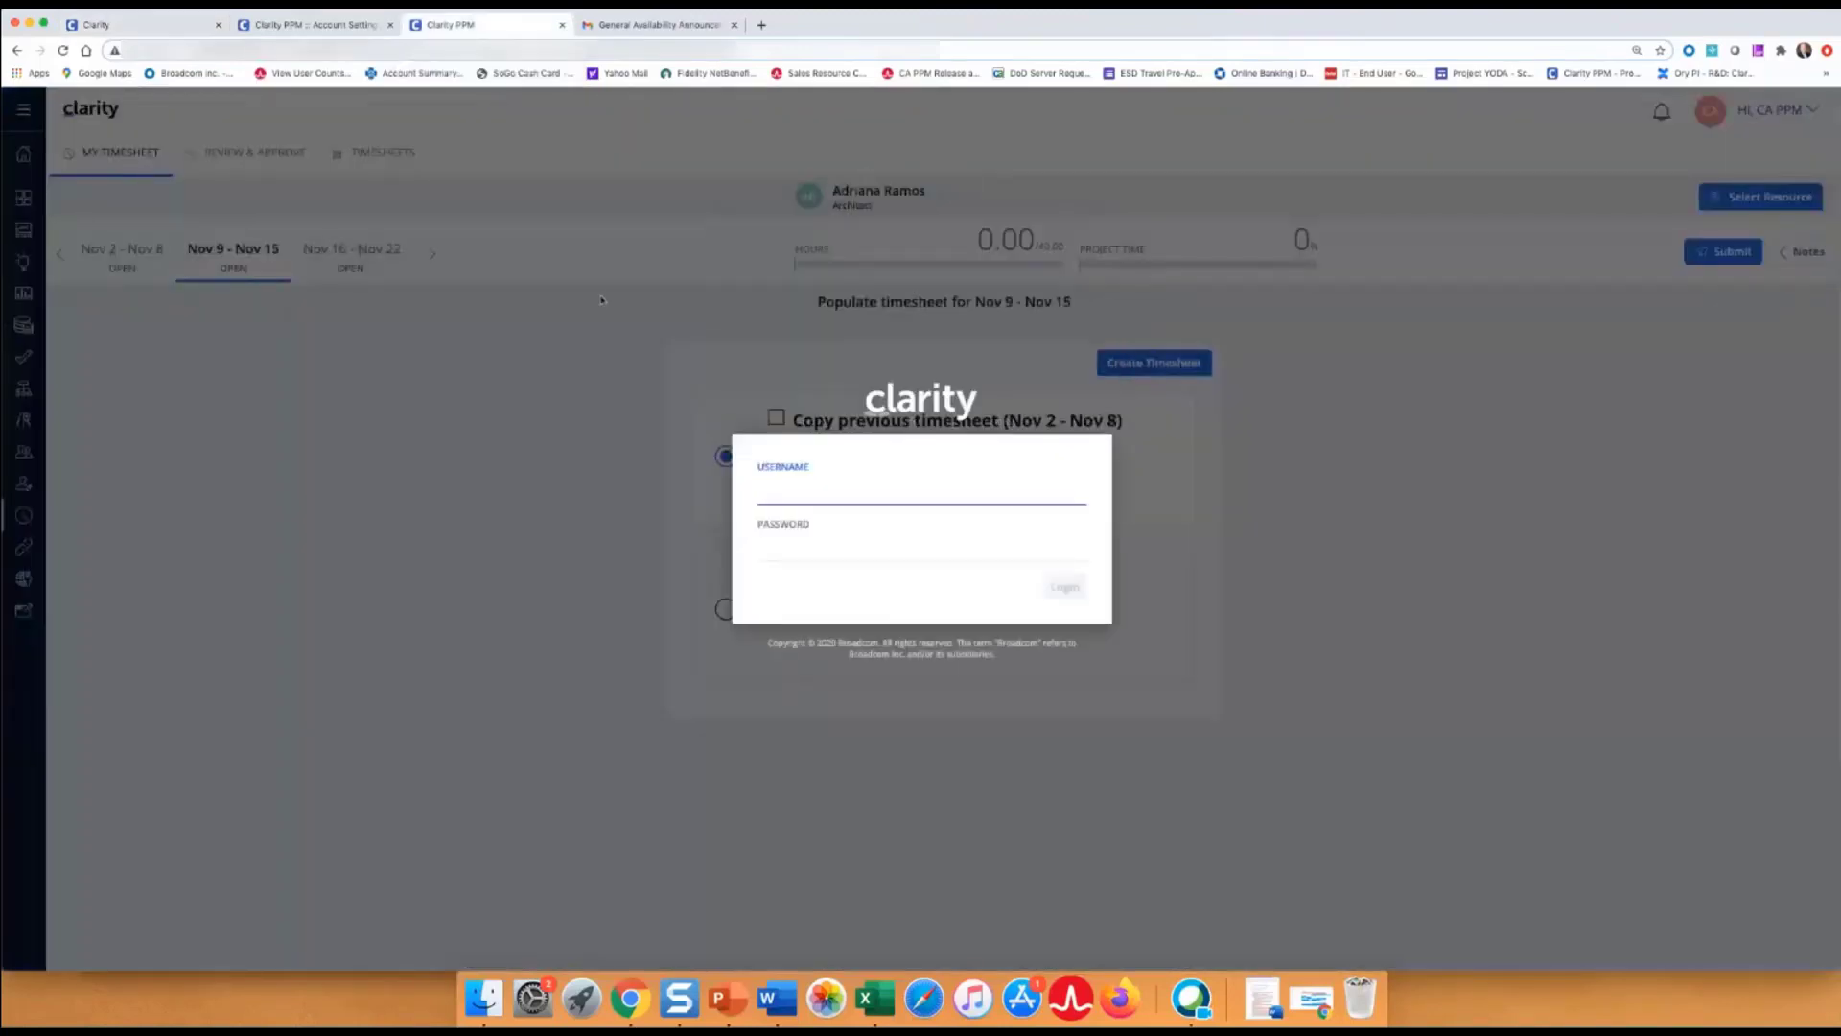
{"action": "type", "text": "admin"}
{"action": "key", "text": "Tab"}
{"action": "type", "text": "admin"}
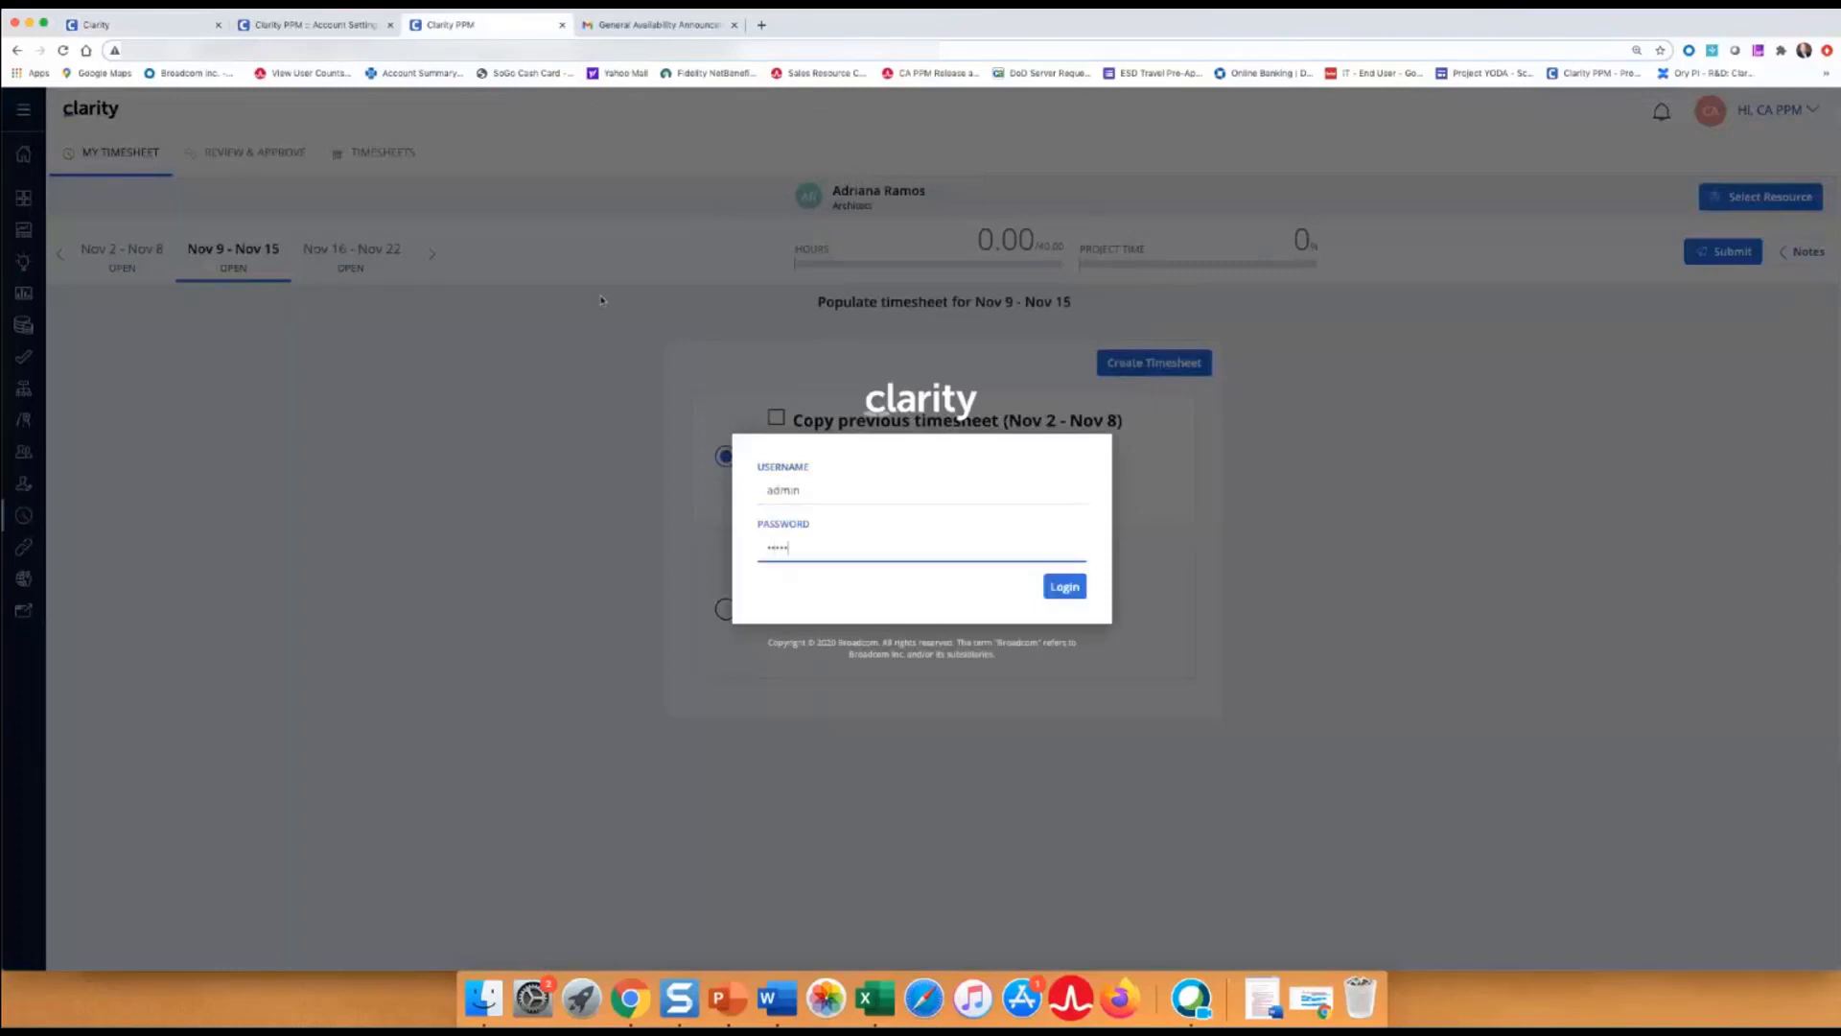
{"action": "key", "text": "Return"}
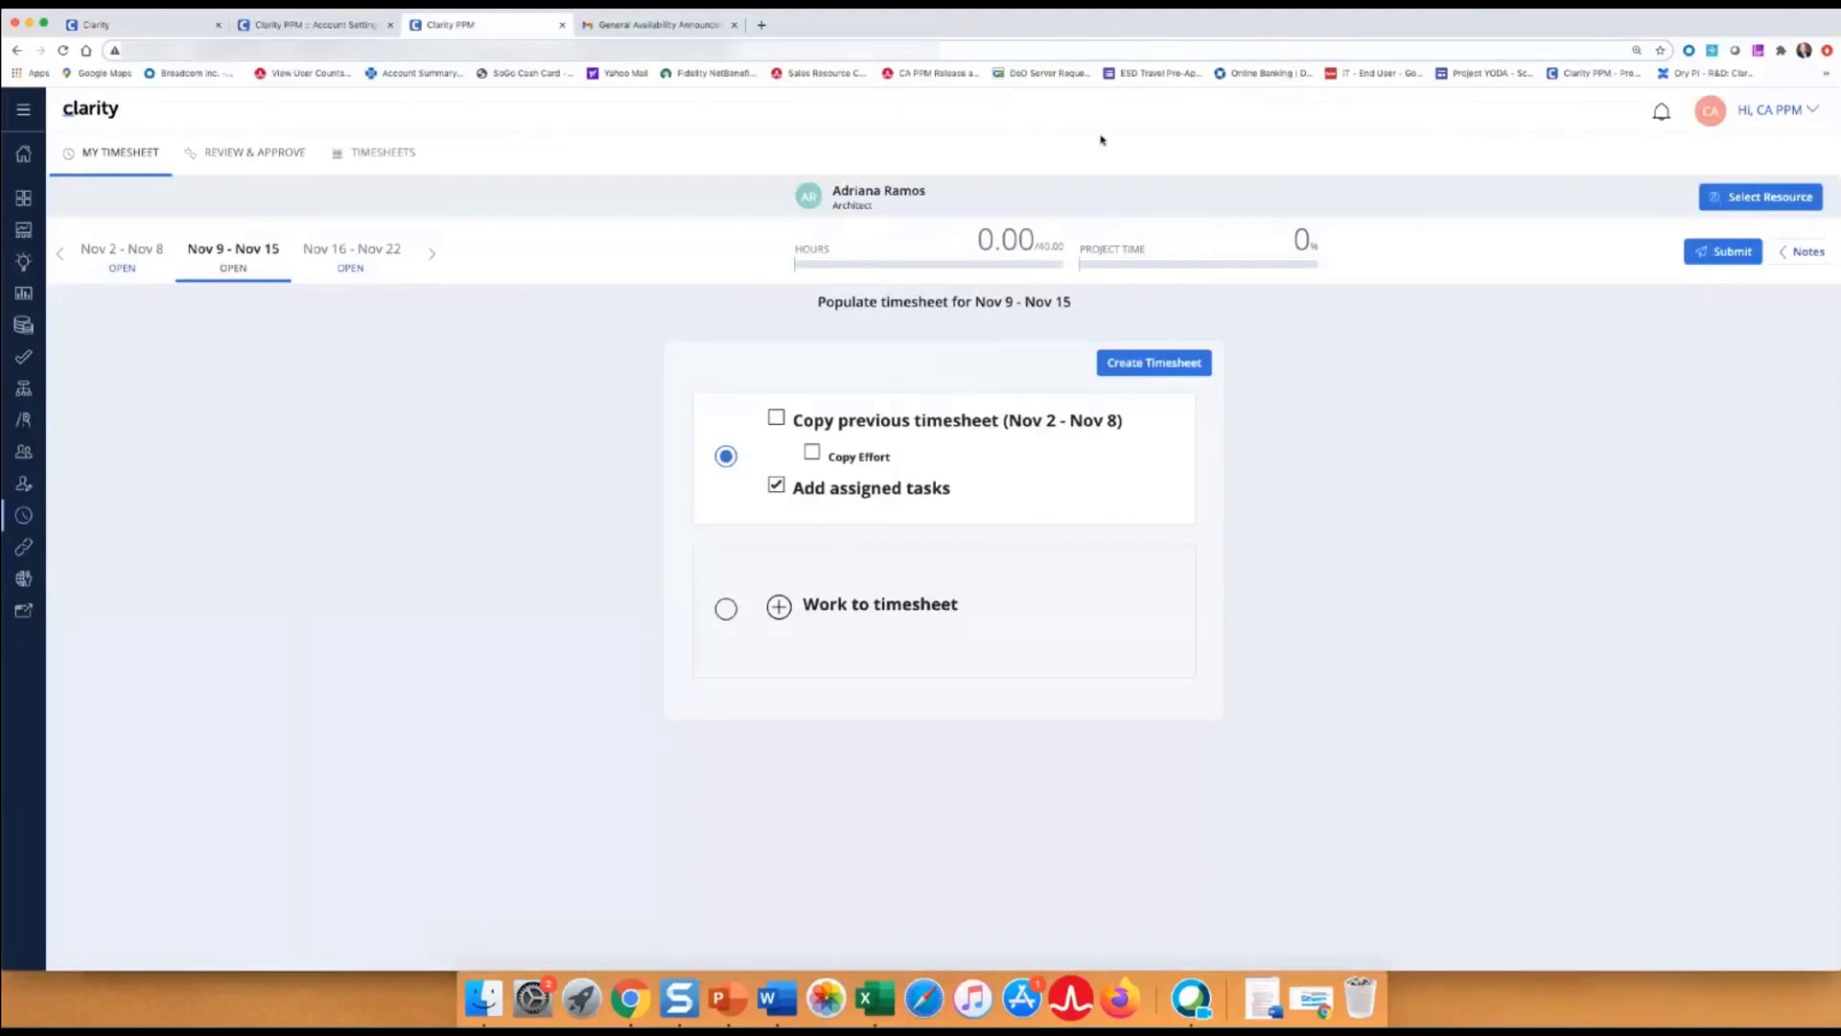
Back on the timesheet tab, create the Nov 9 - Nov 15 timesheet.
{"action": "left_click", "coordinate": [291, 26]}
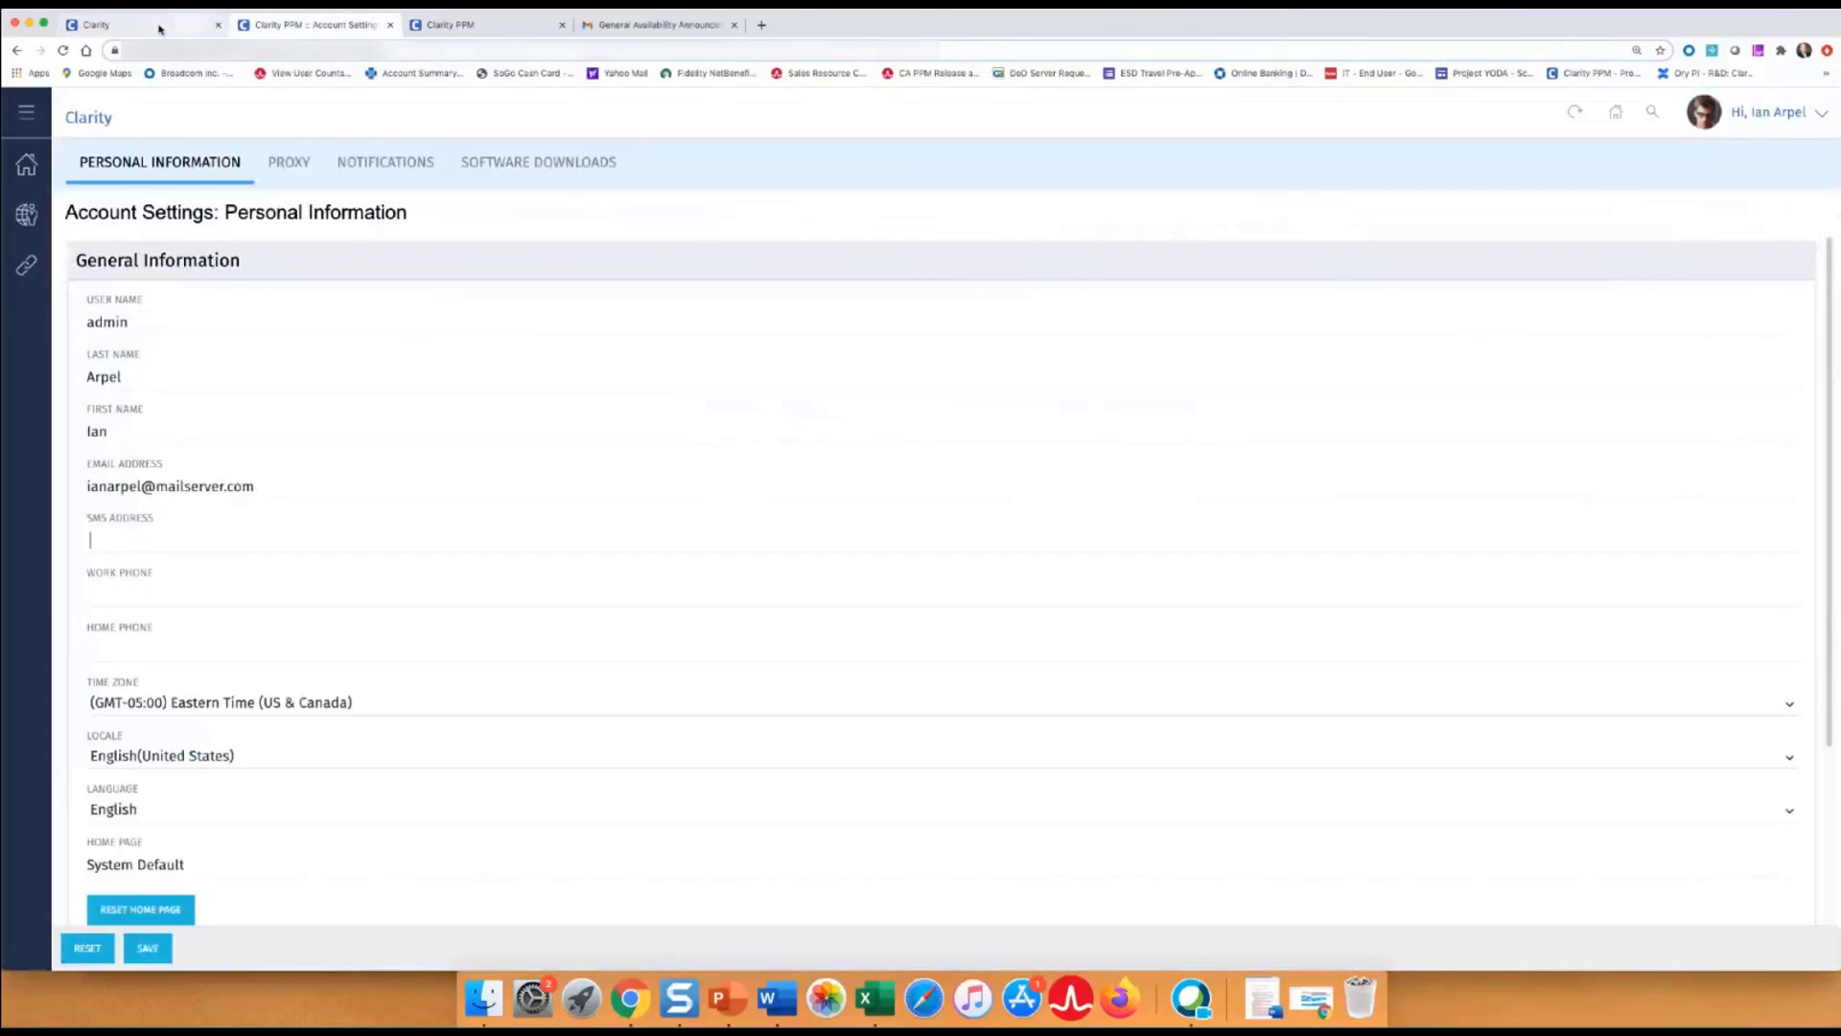
{"action": "left_click", "coordinate": [159, 29]}
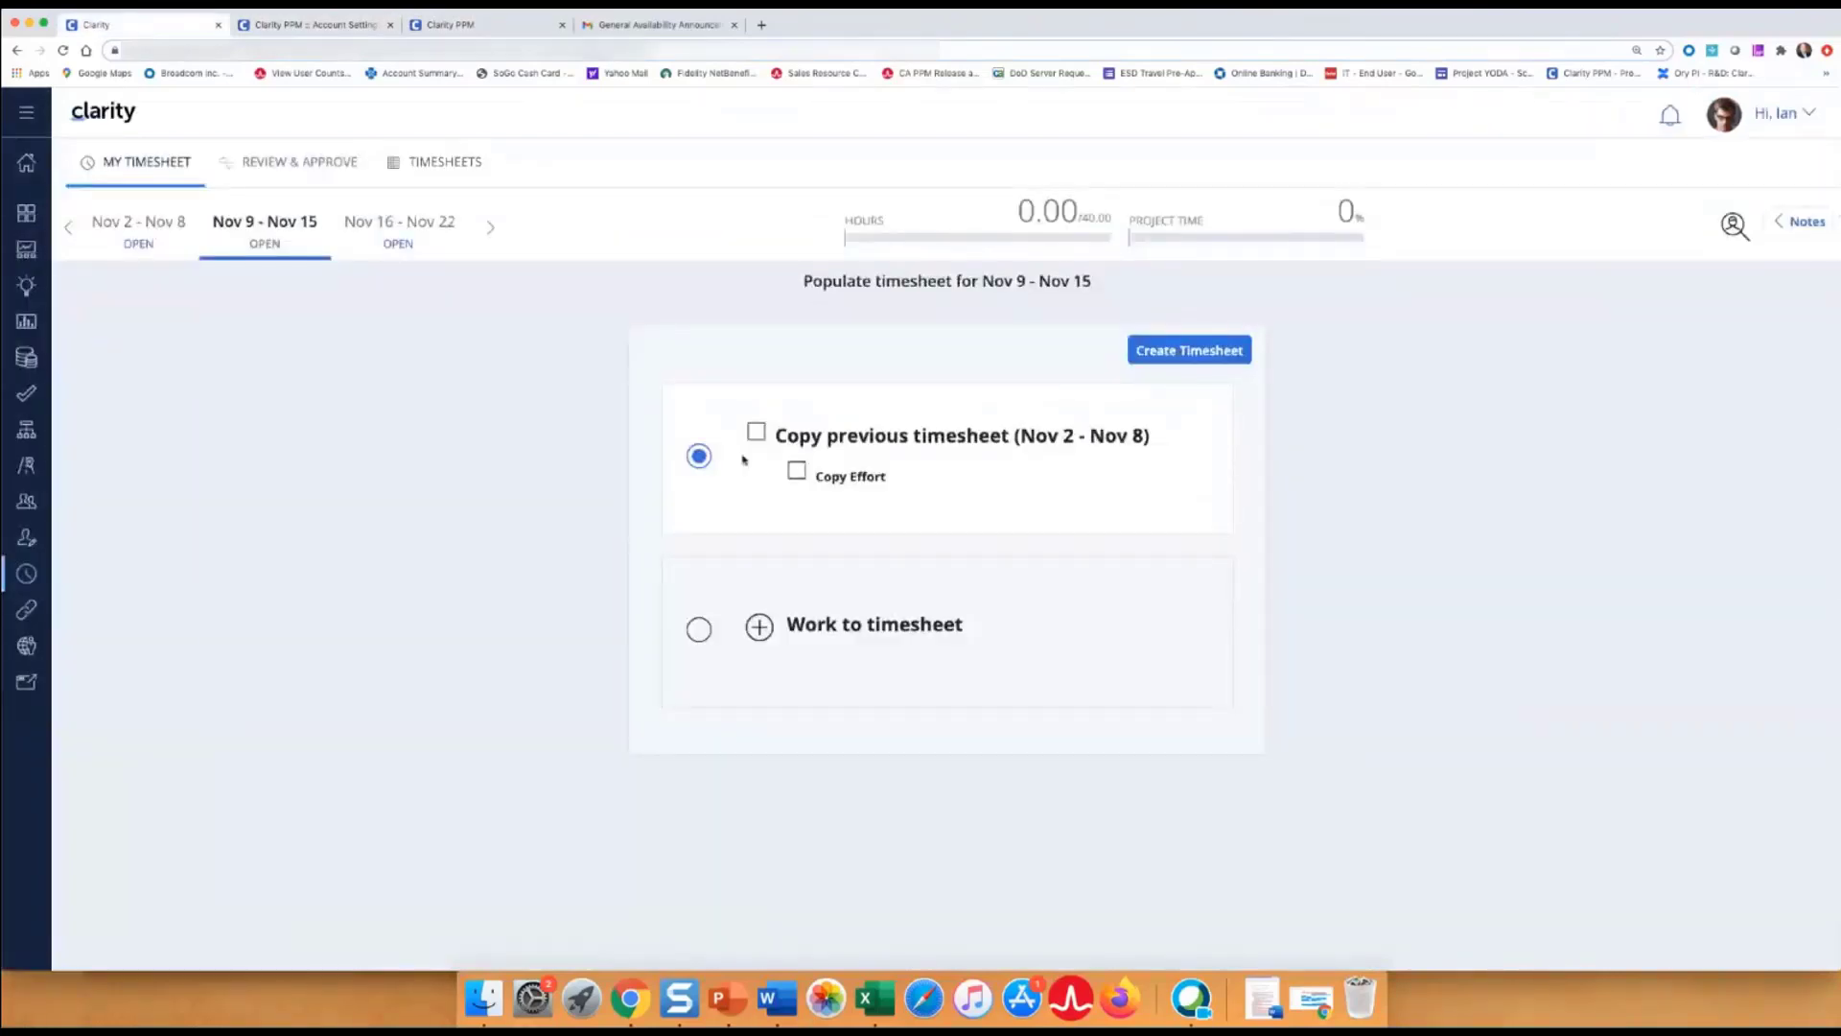
{"action": "left_click", "coordinate": [1145, 361]}
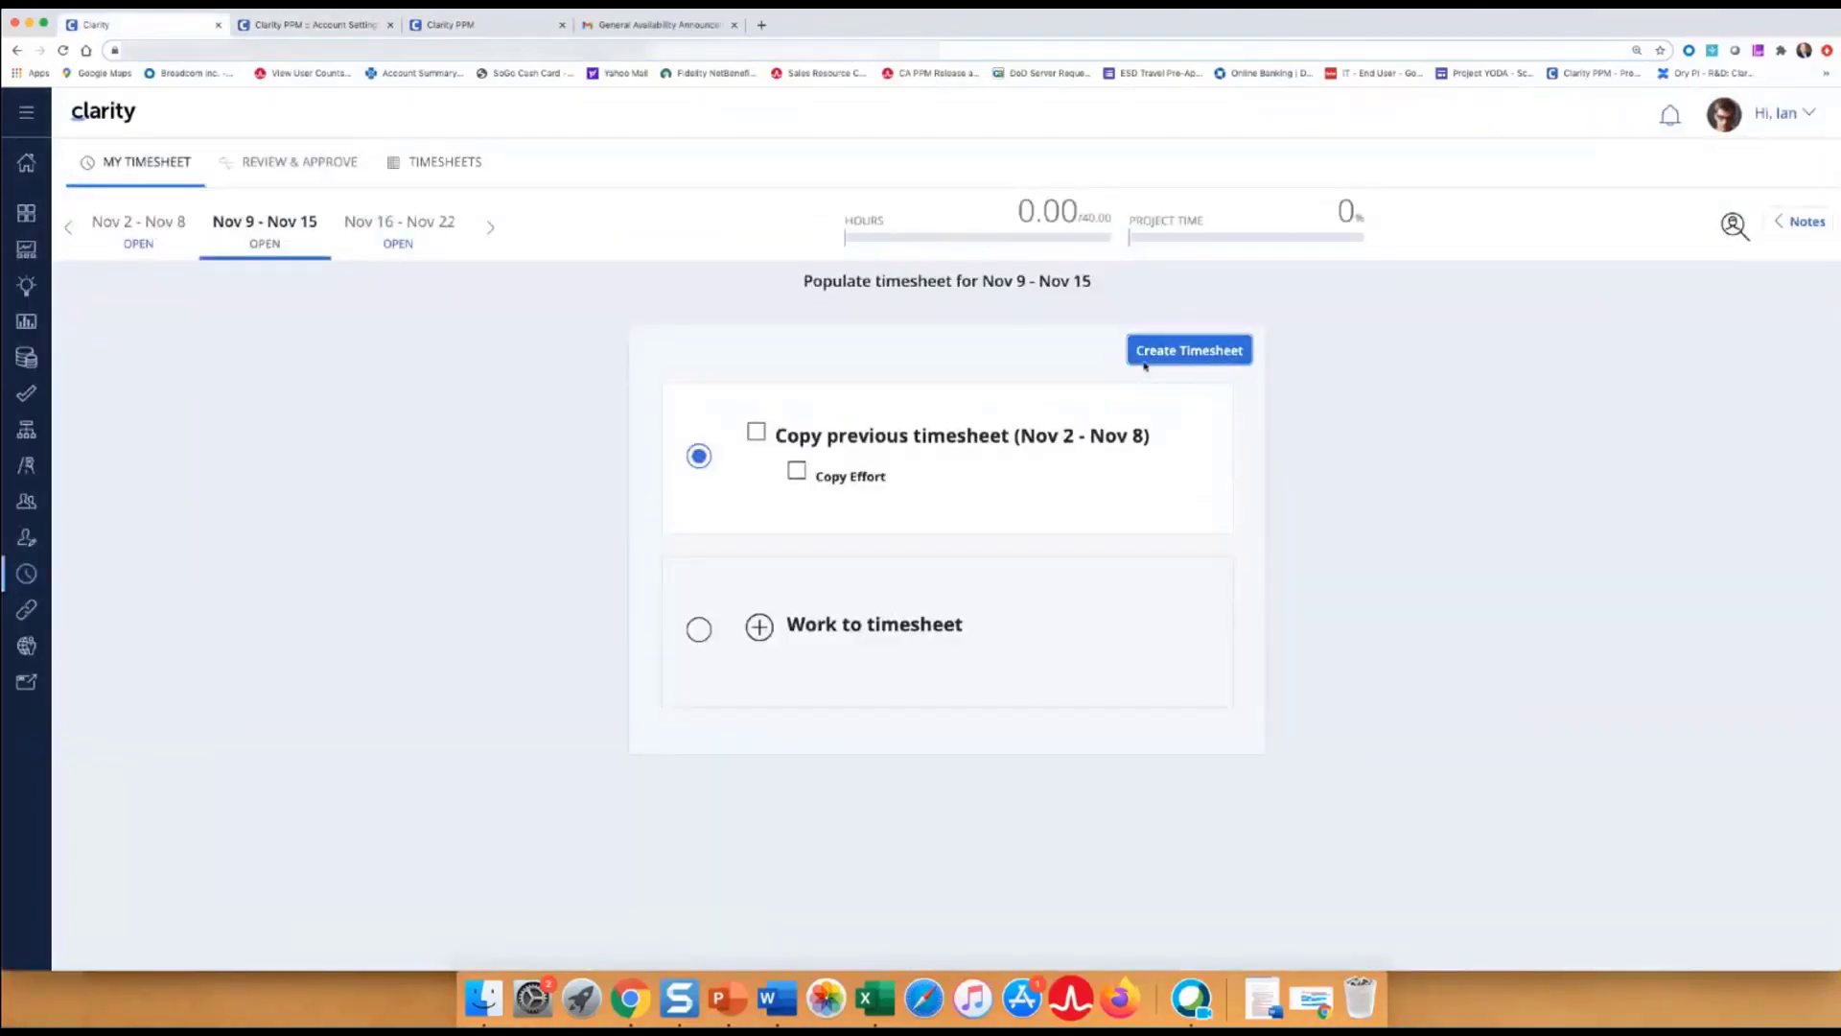